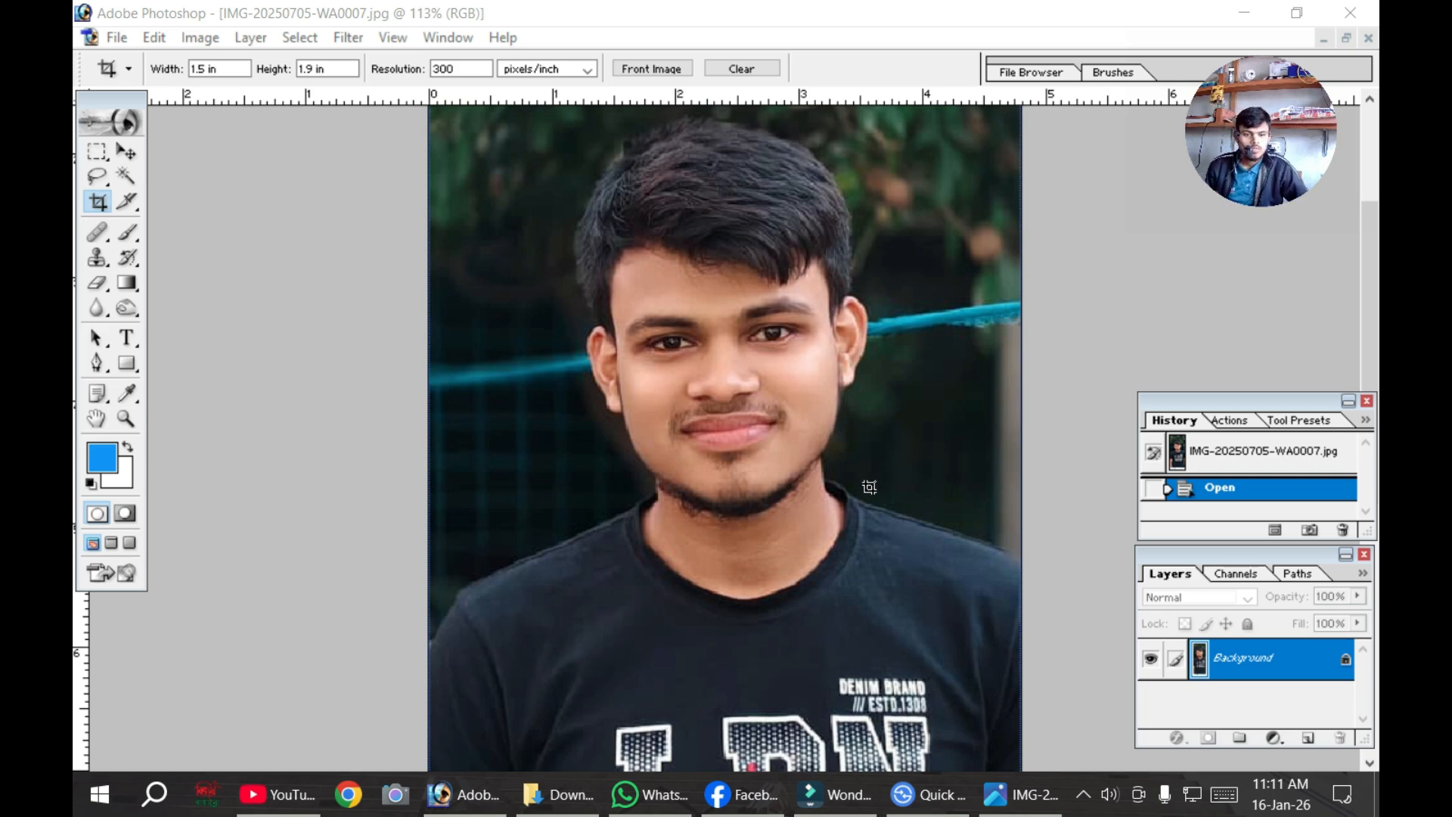
Step: Examine the quality of the opened portrait photo up close, from the hair and face down to the T-shirt
scroll(782, 413, "down", 8)
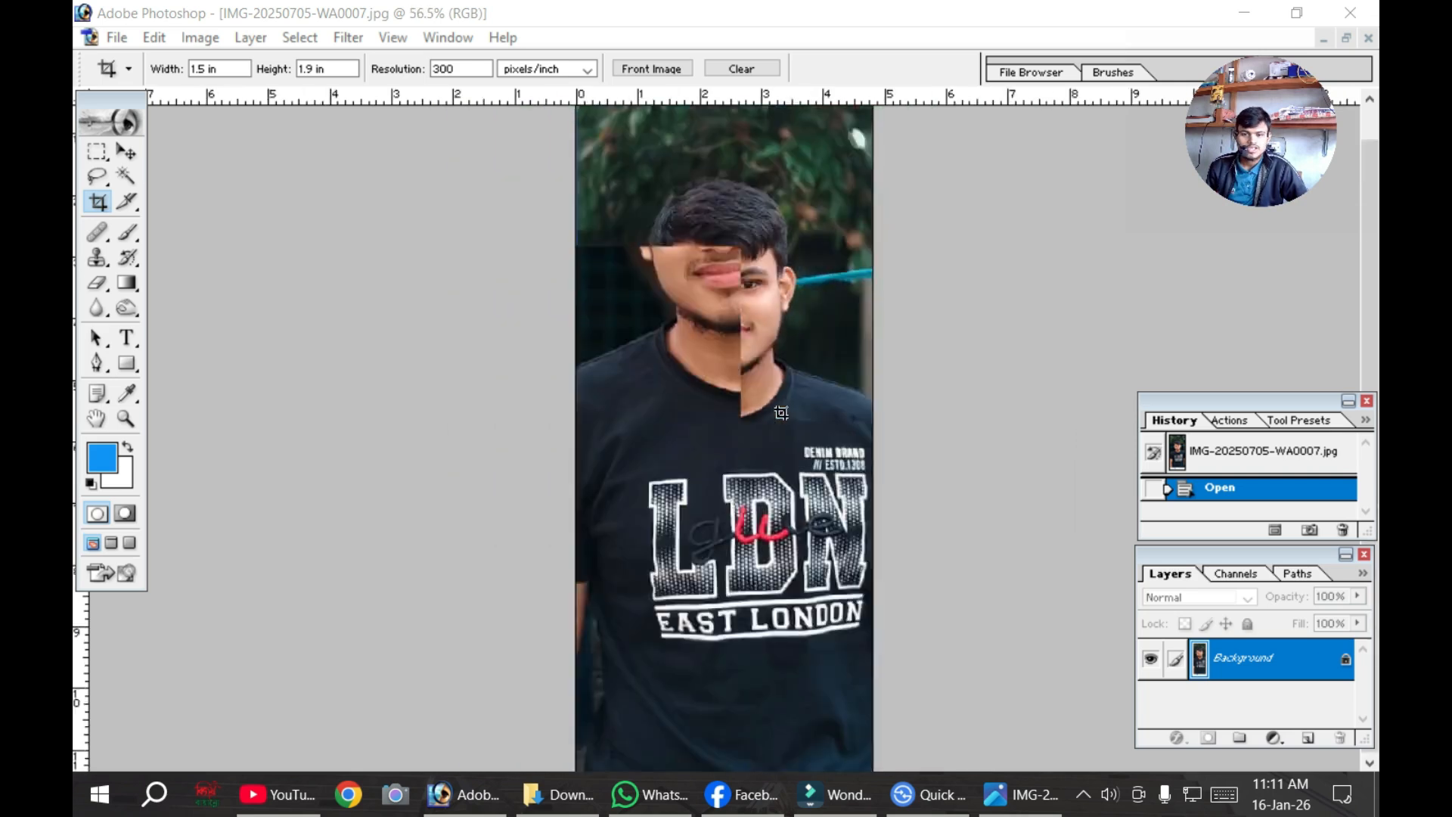
scroll(778, 413, "up", 11)
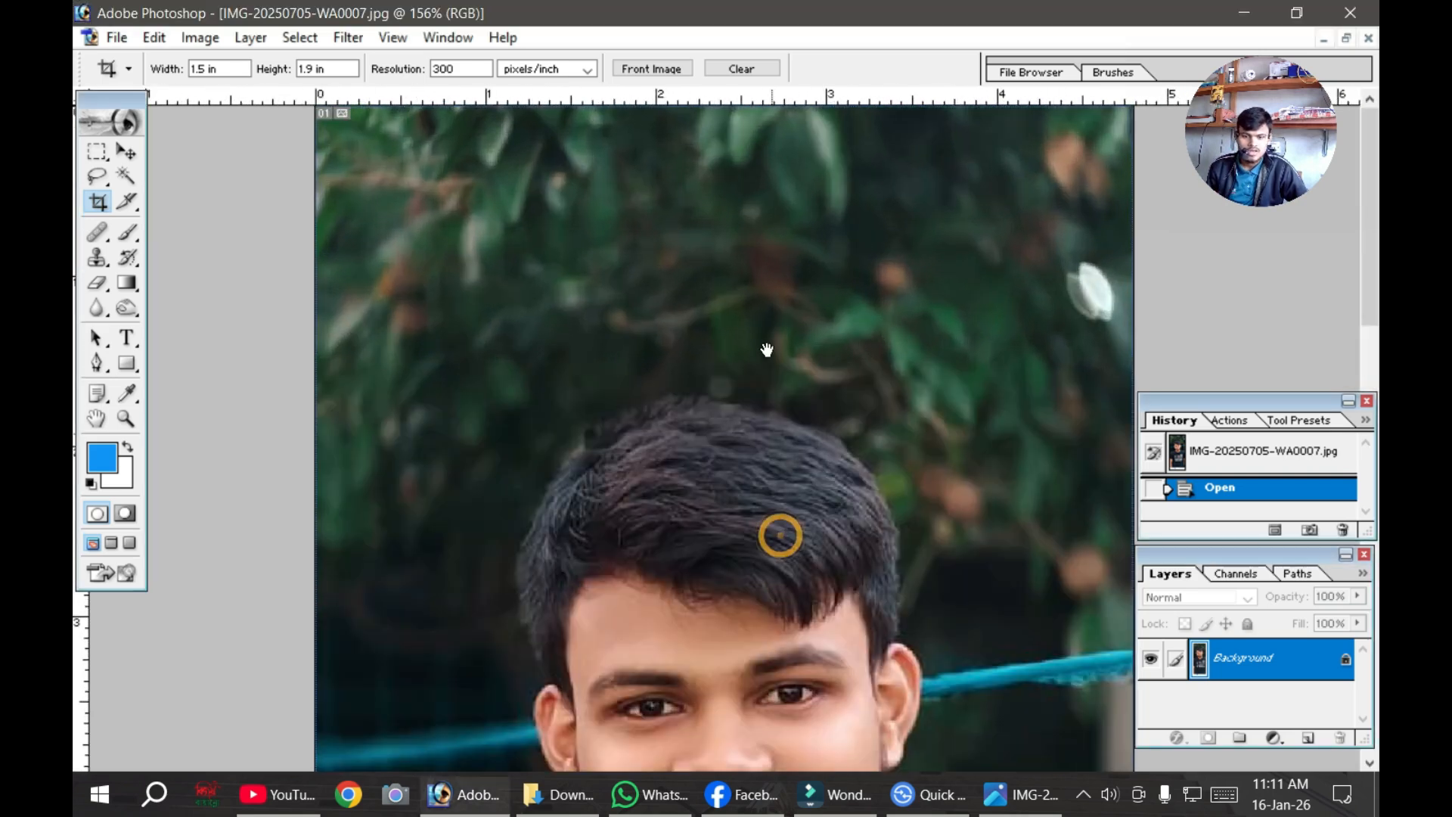
scroll(778, 528, "down", 6)
scroll(722, 359, "up", 3)
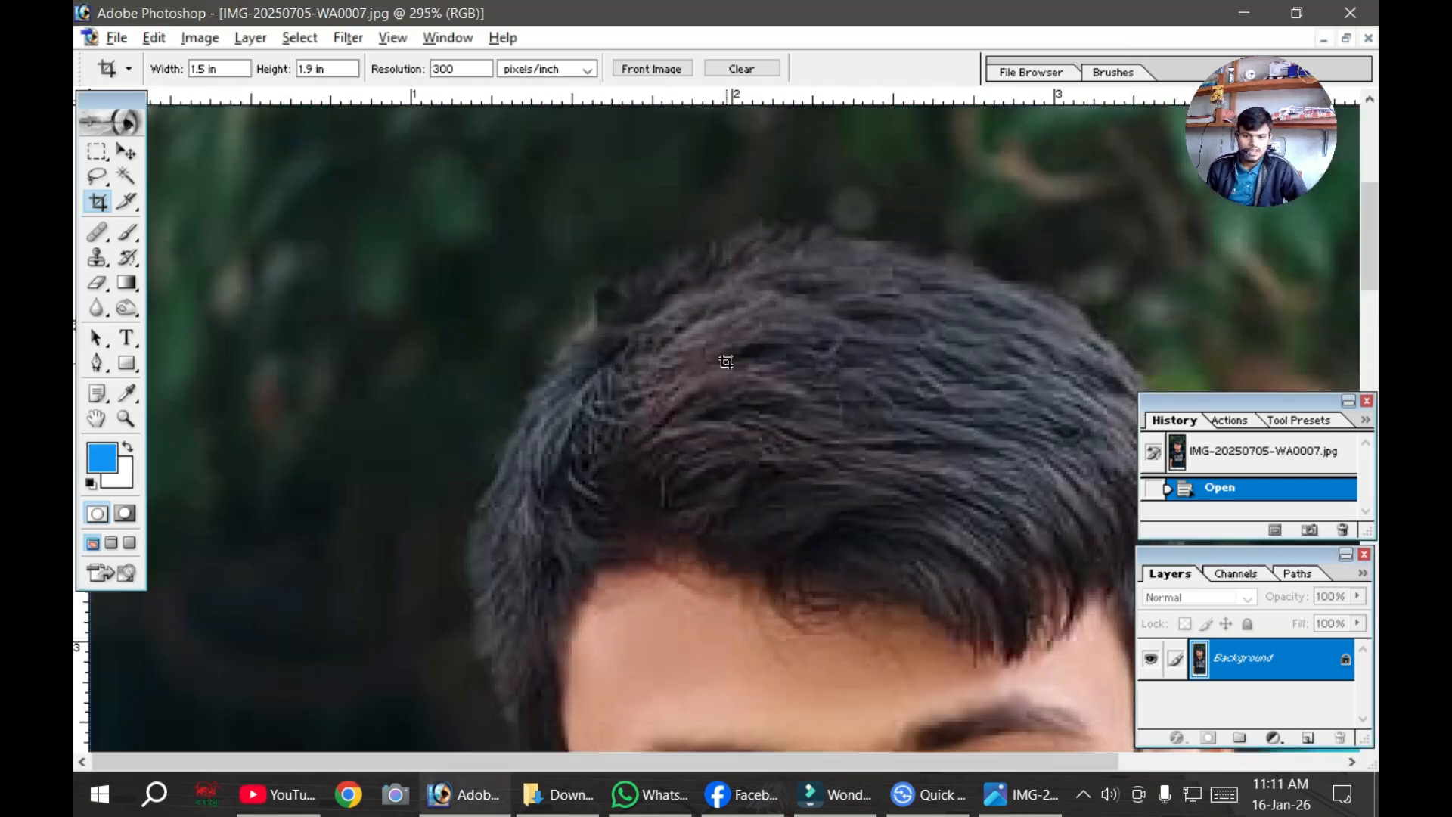
left_click_drag(726, 486, 724, 384)
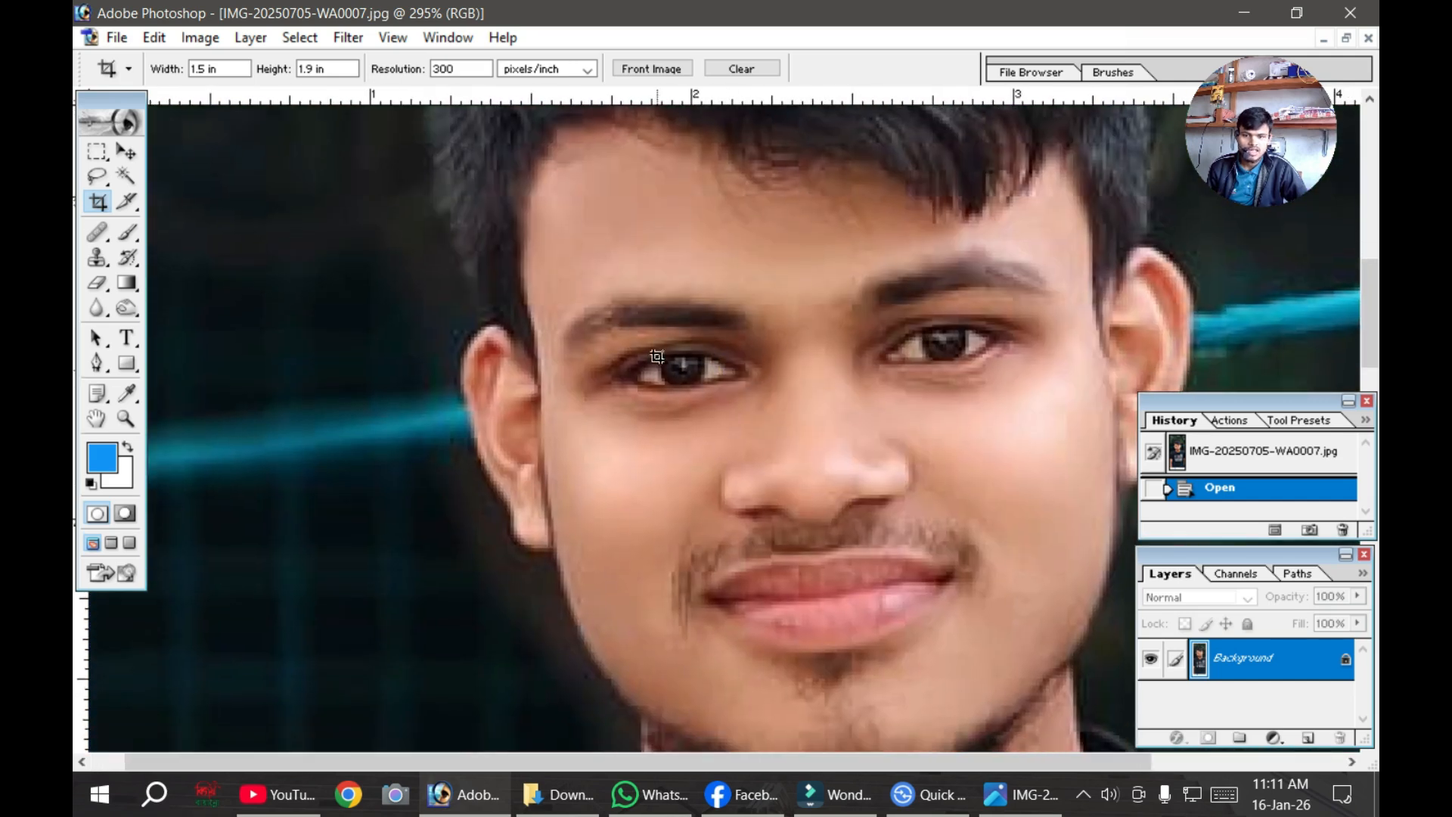
scroll(753, 509, "down", 6)
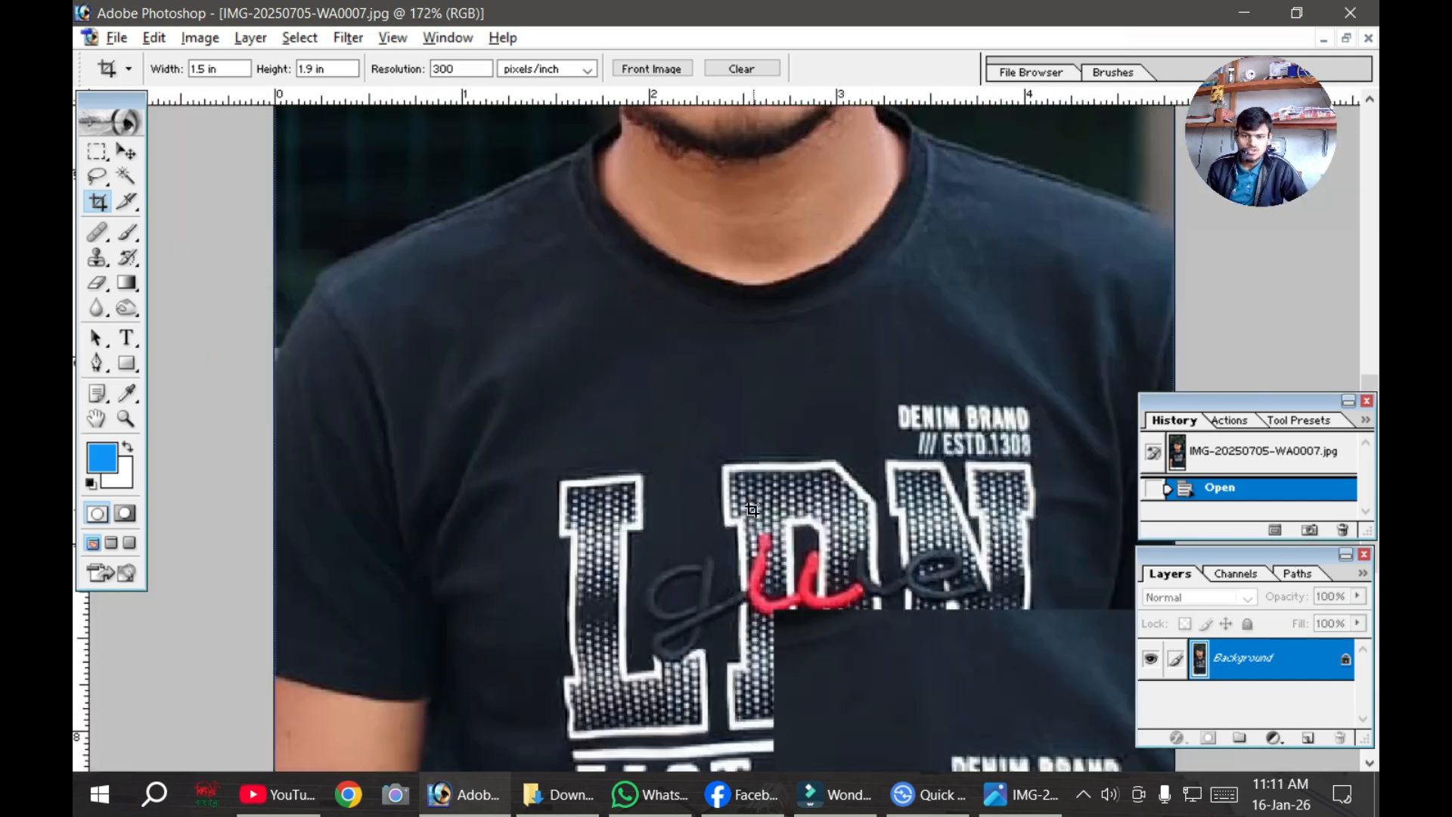
scroll(753, 509, "up", 4)
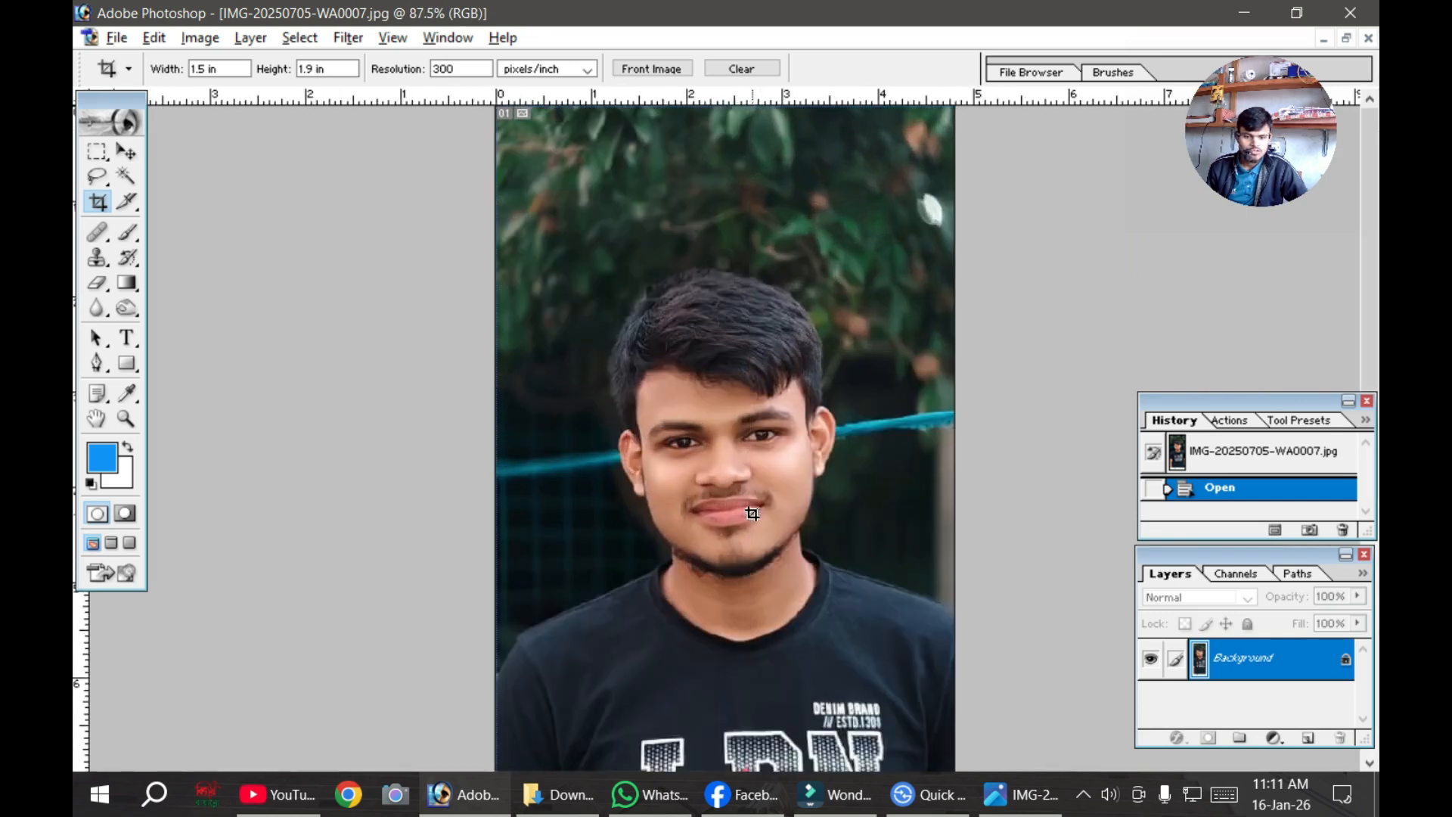
left_click_drag(762, 583, 759, 342)
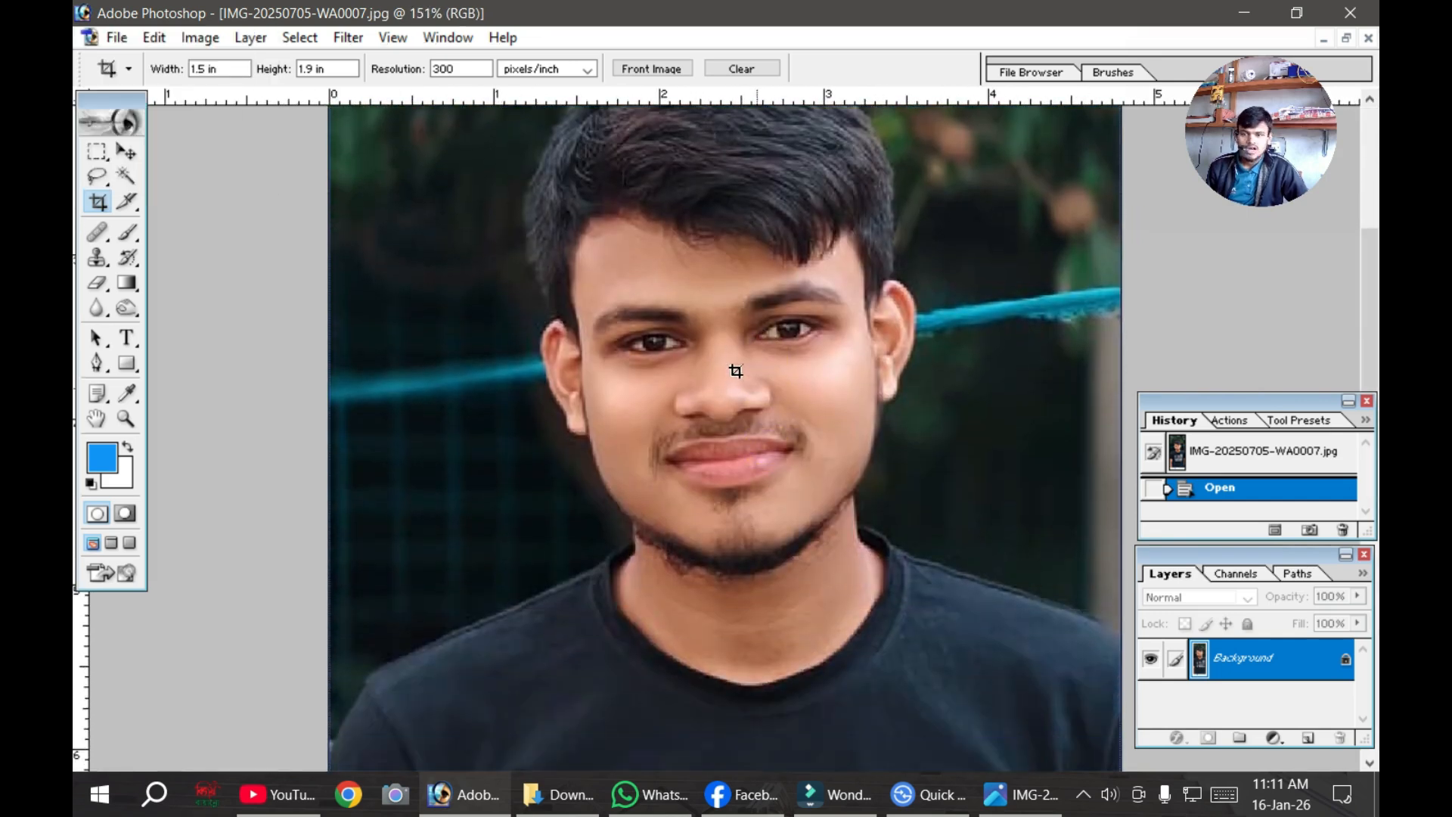
left_click(279, 26)
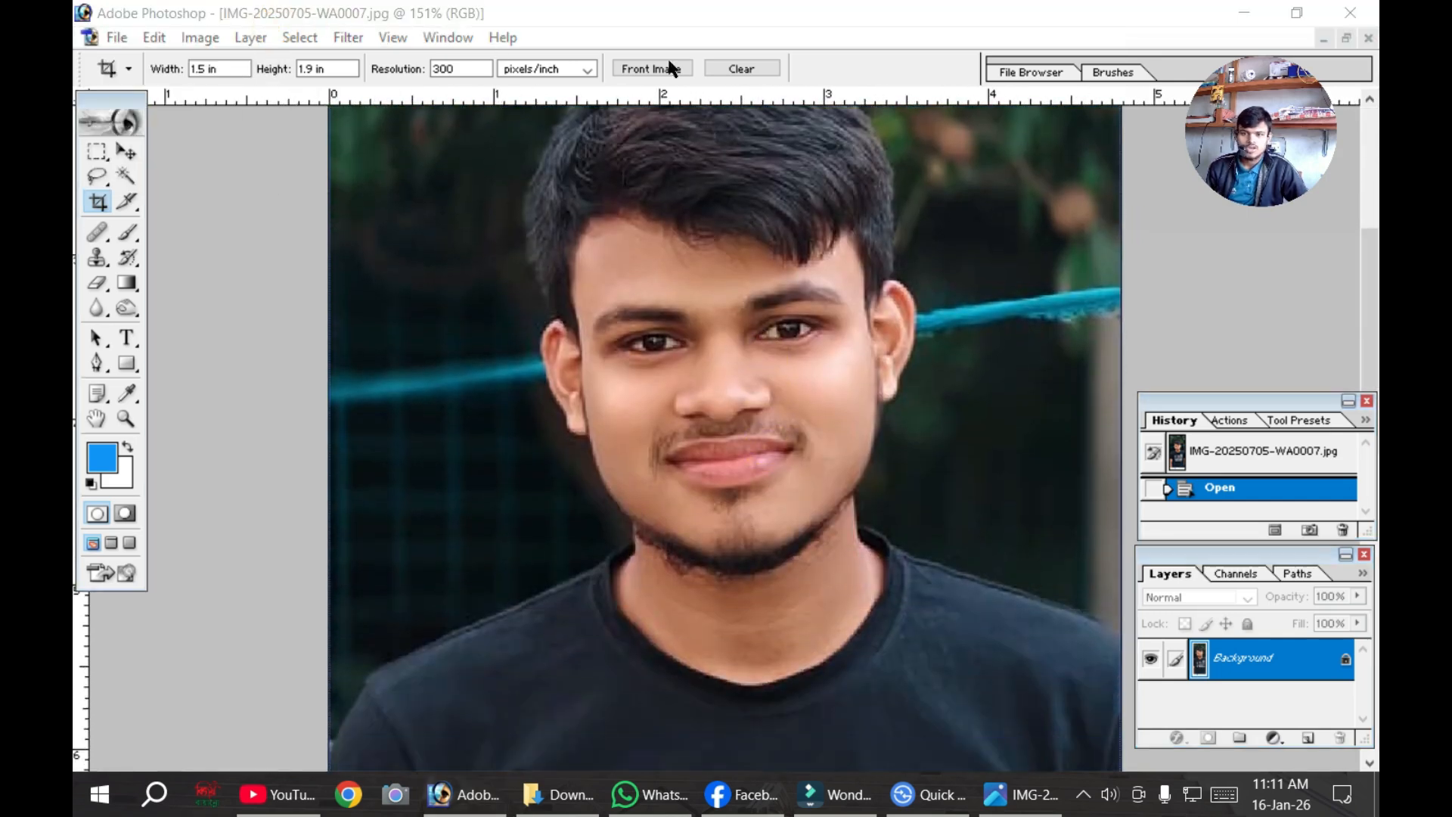
left_click(148, 214)
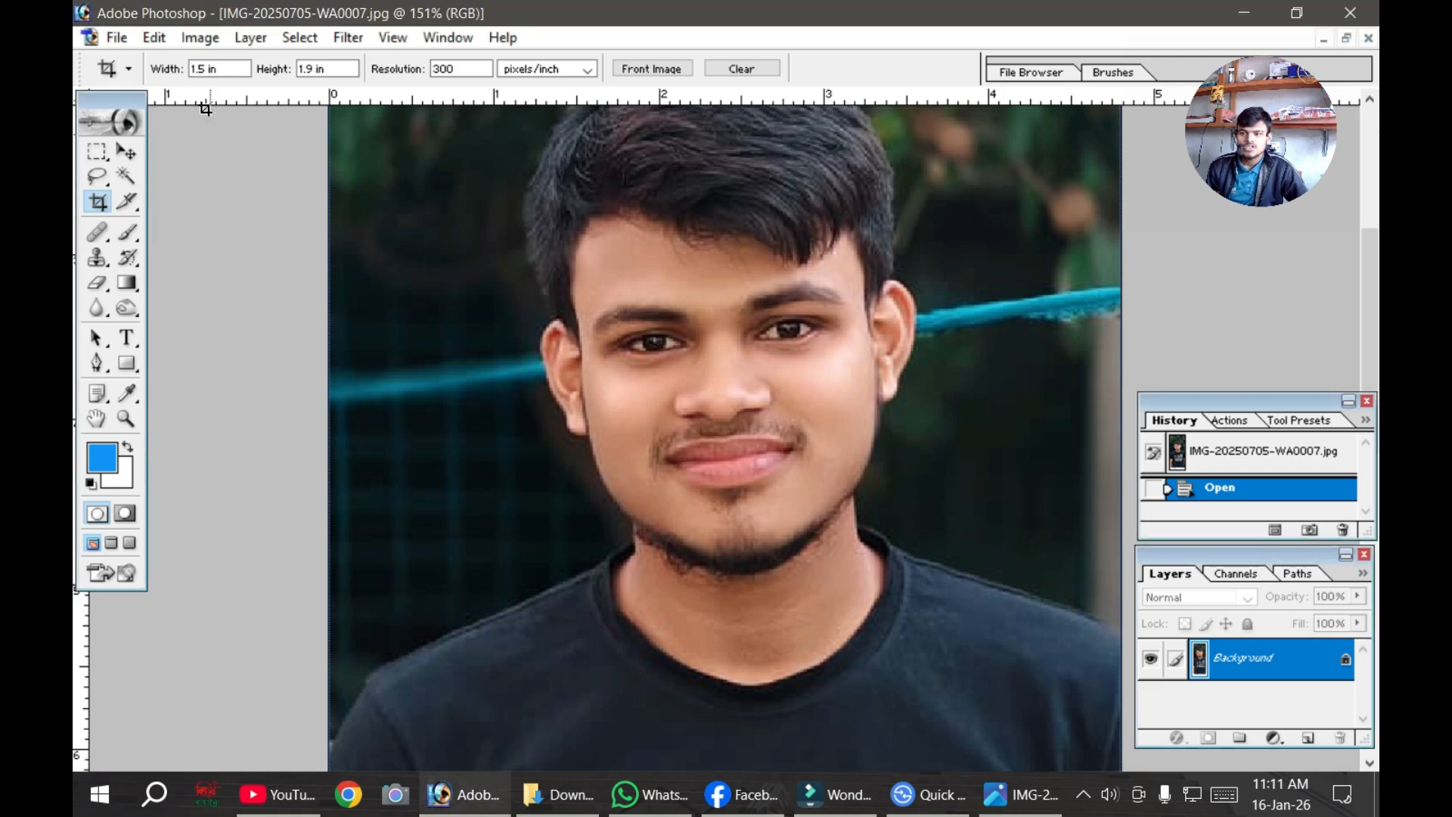
Step: Set the photo's resolution to 300 with the Image Size command
left_click(200, 37)
left_click(288, 217)
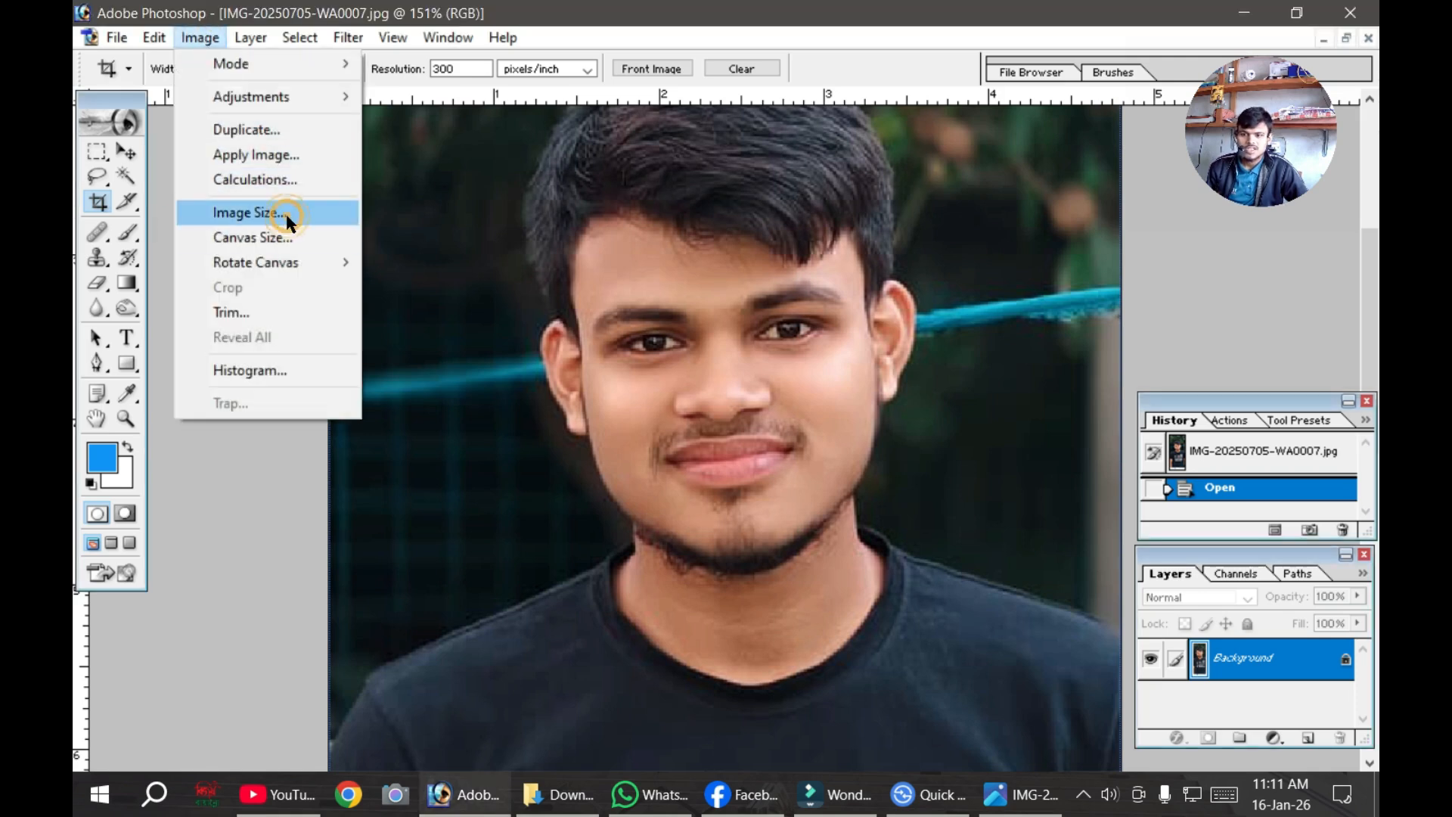
double_click(634, 482)
type("300")
key("Return")
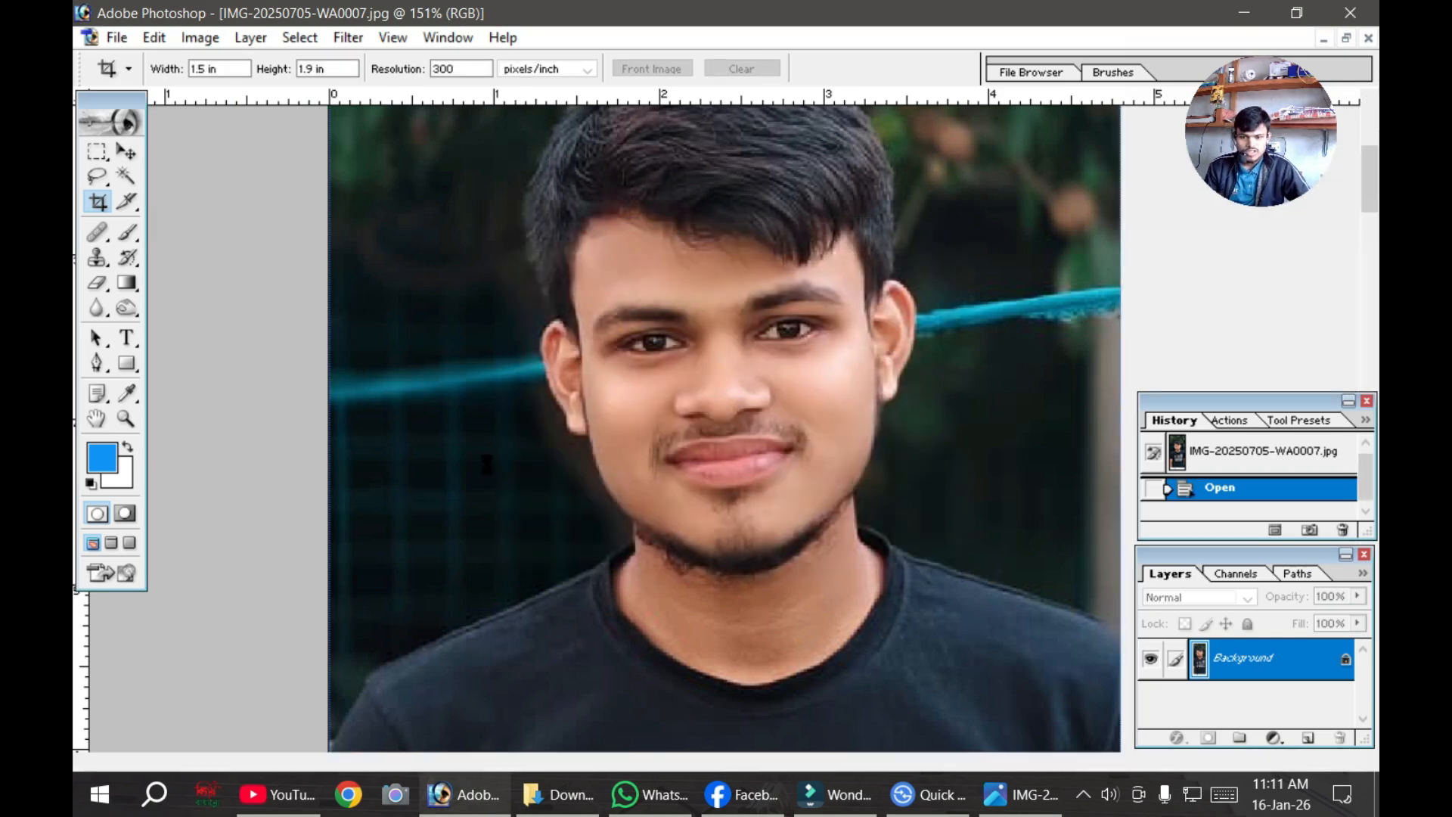
Step: Inspect the resized photo at several magnifications, checking the sharpness of the face, eyes and hair
scroll(486, 464, "down", 6)
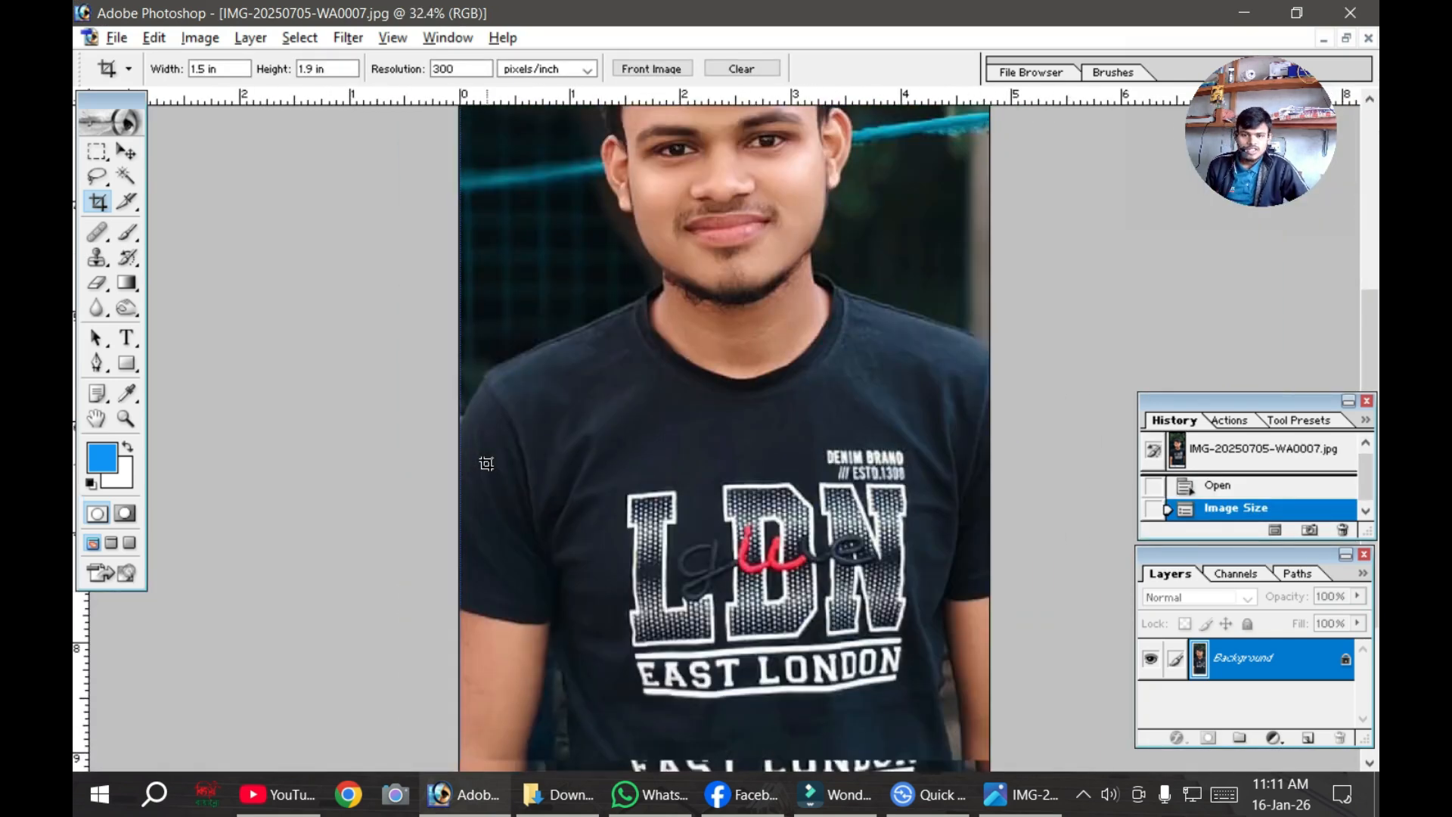
scroll(486, 460, "up", 2)
scroll(554, 469, "up", 3)
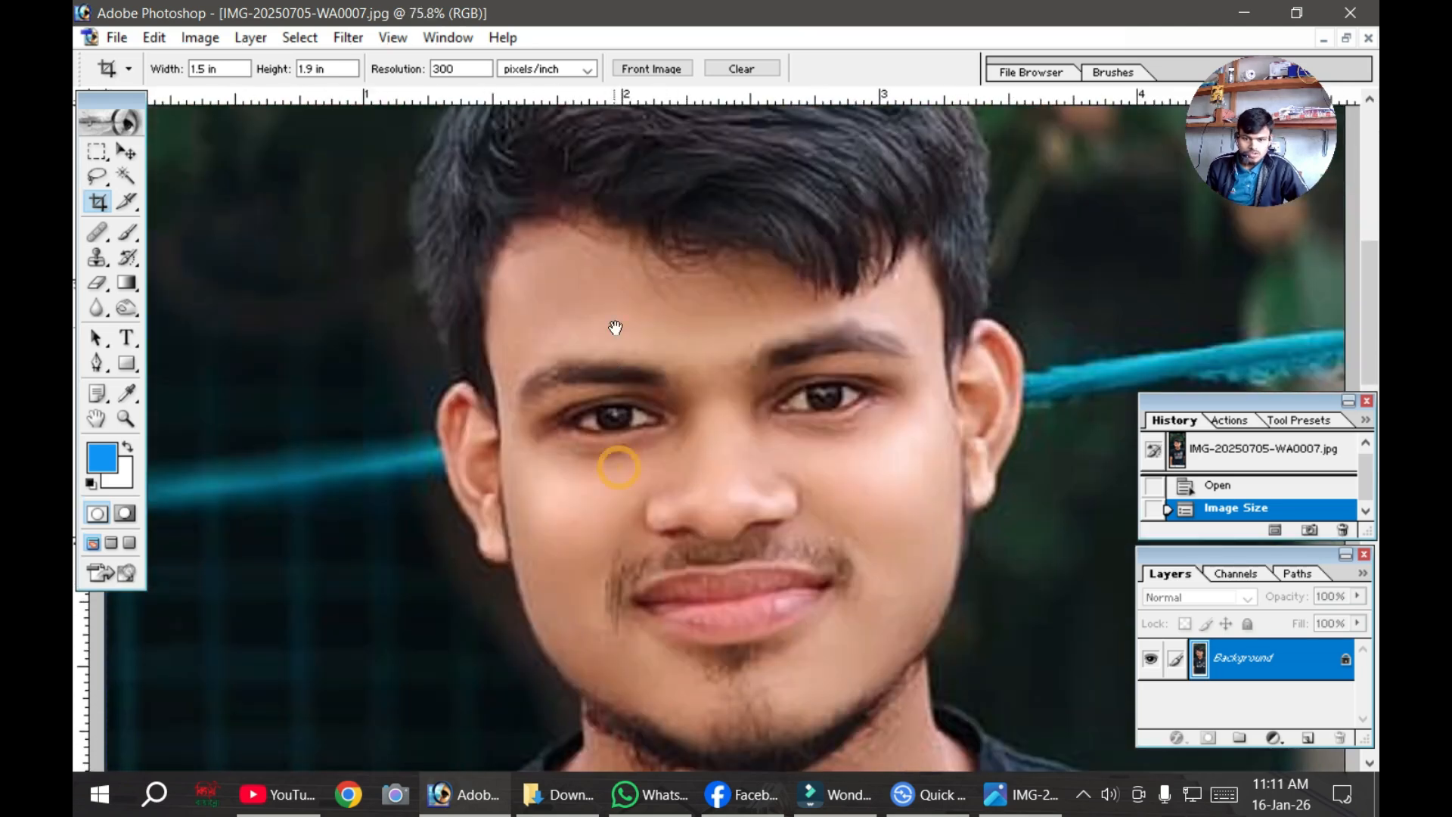
scroll(599, 364, "down", 2)
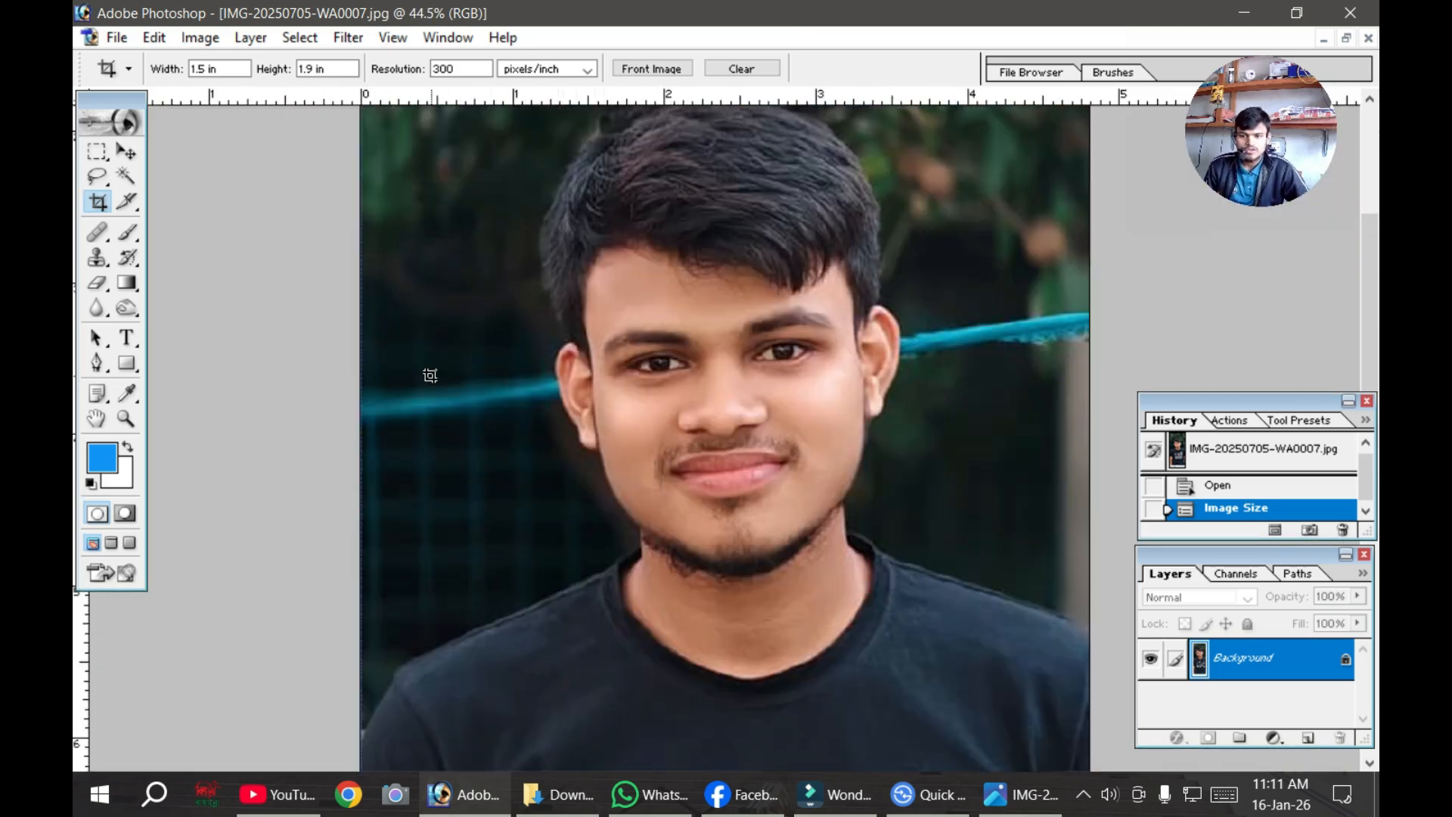
scroll(430, 376, "up", 3)
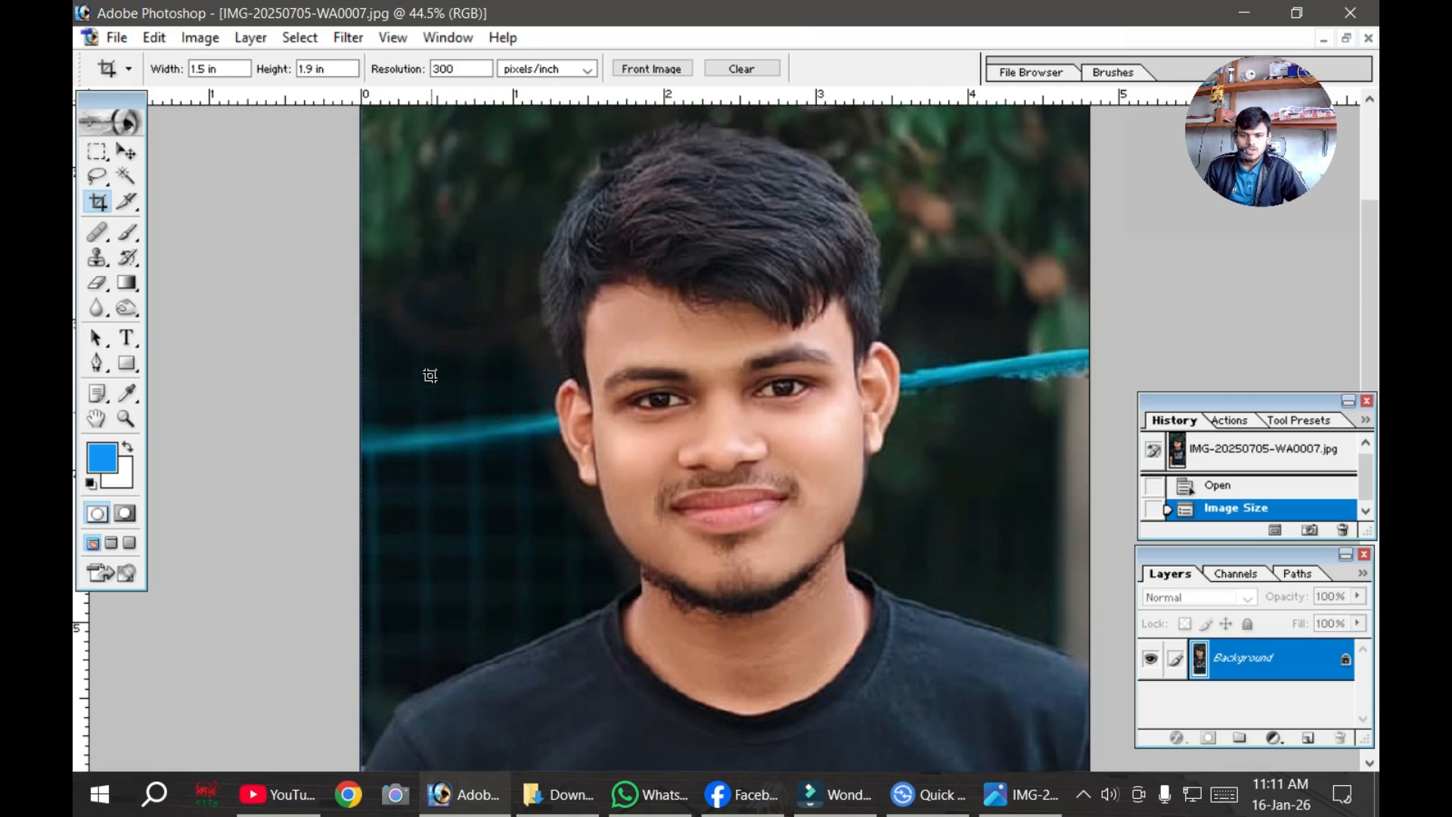
scroll(457, 386, "up", 2)
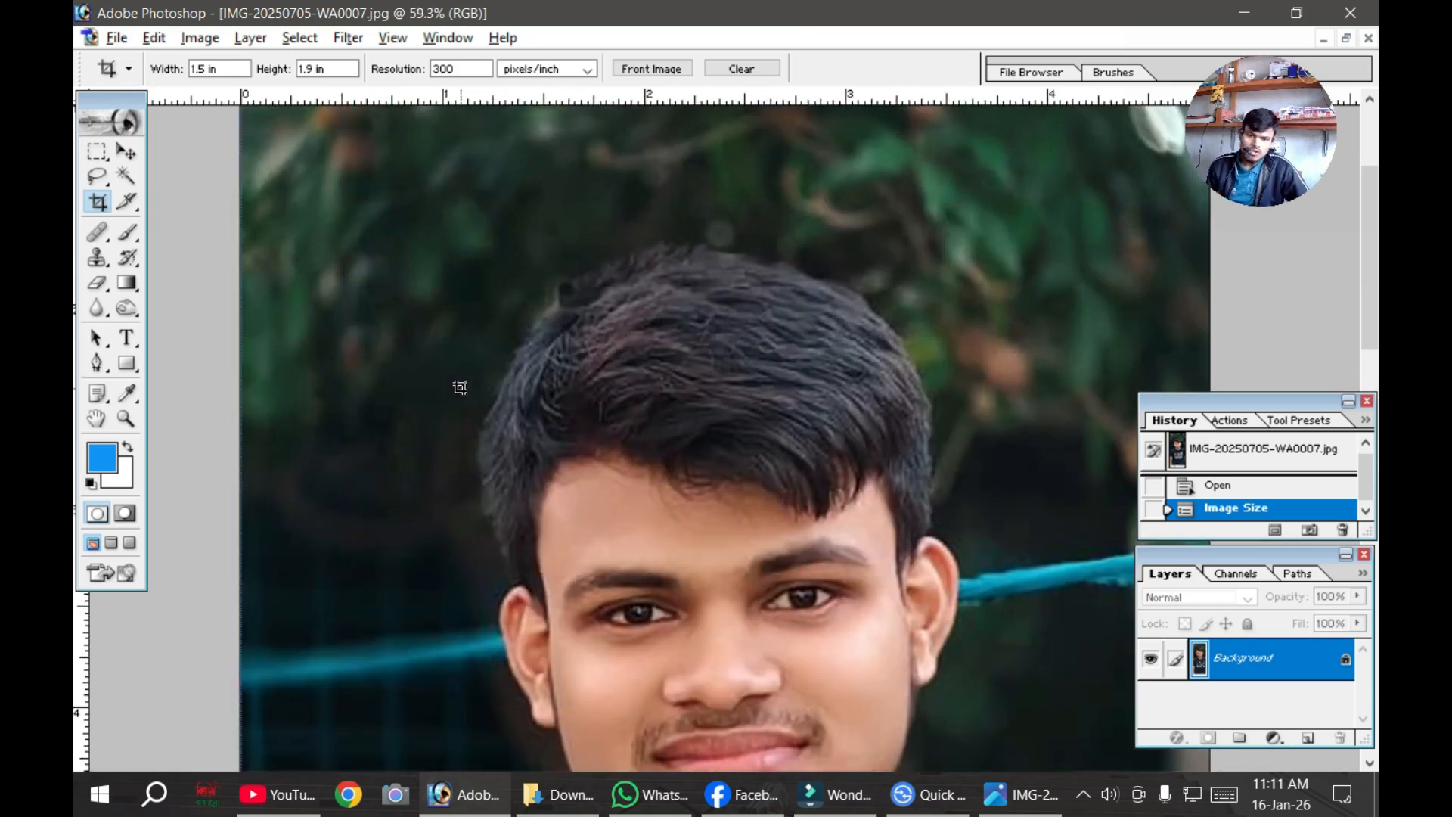
scroll(595, 252, "down", 1)
scroll(651, 361, "down", 1)
scroll(652, 390, "up", 3)
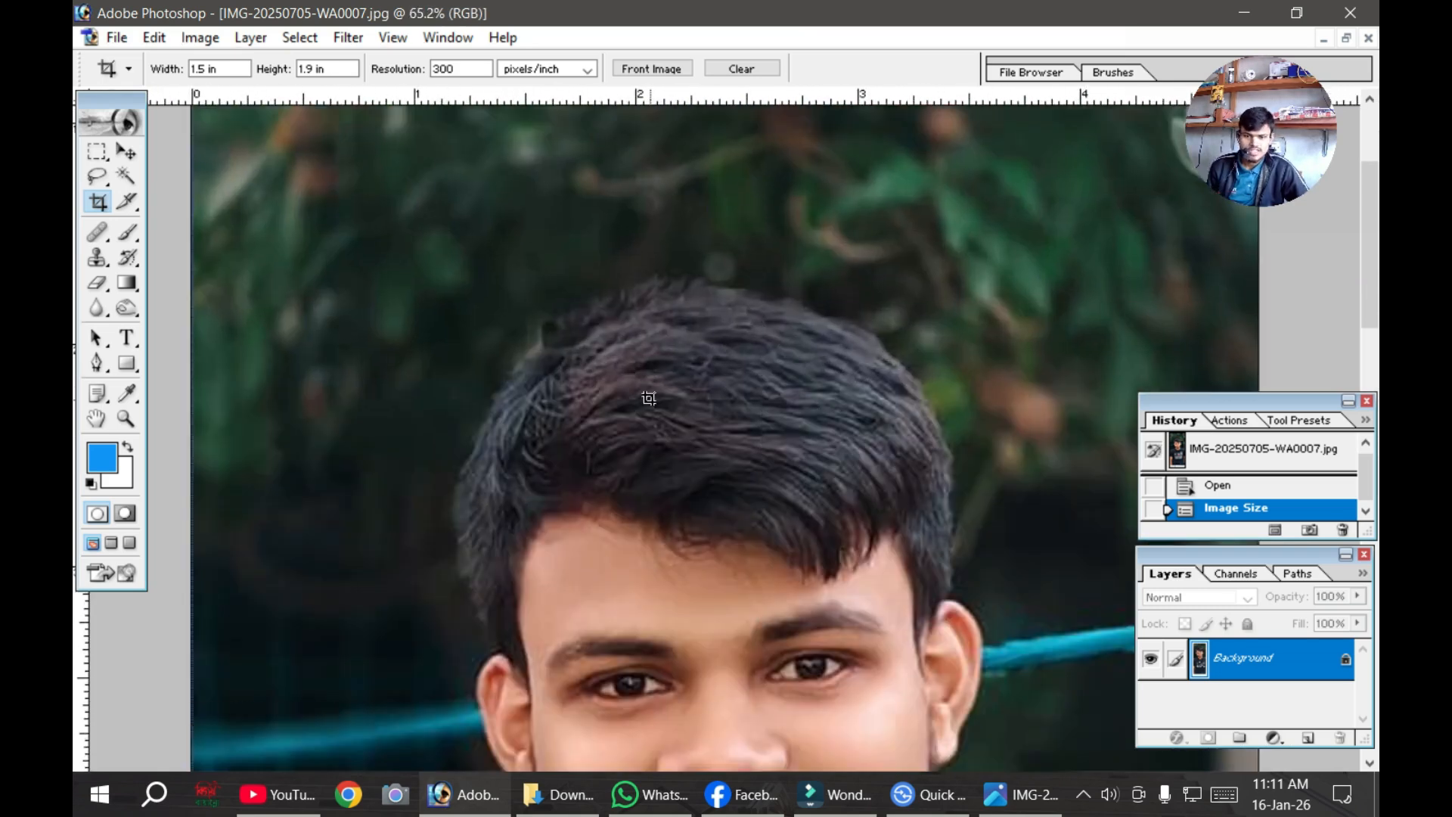
scroll(652, 390, "down", 5)
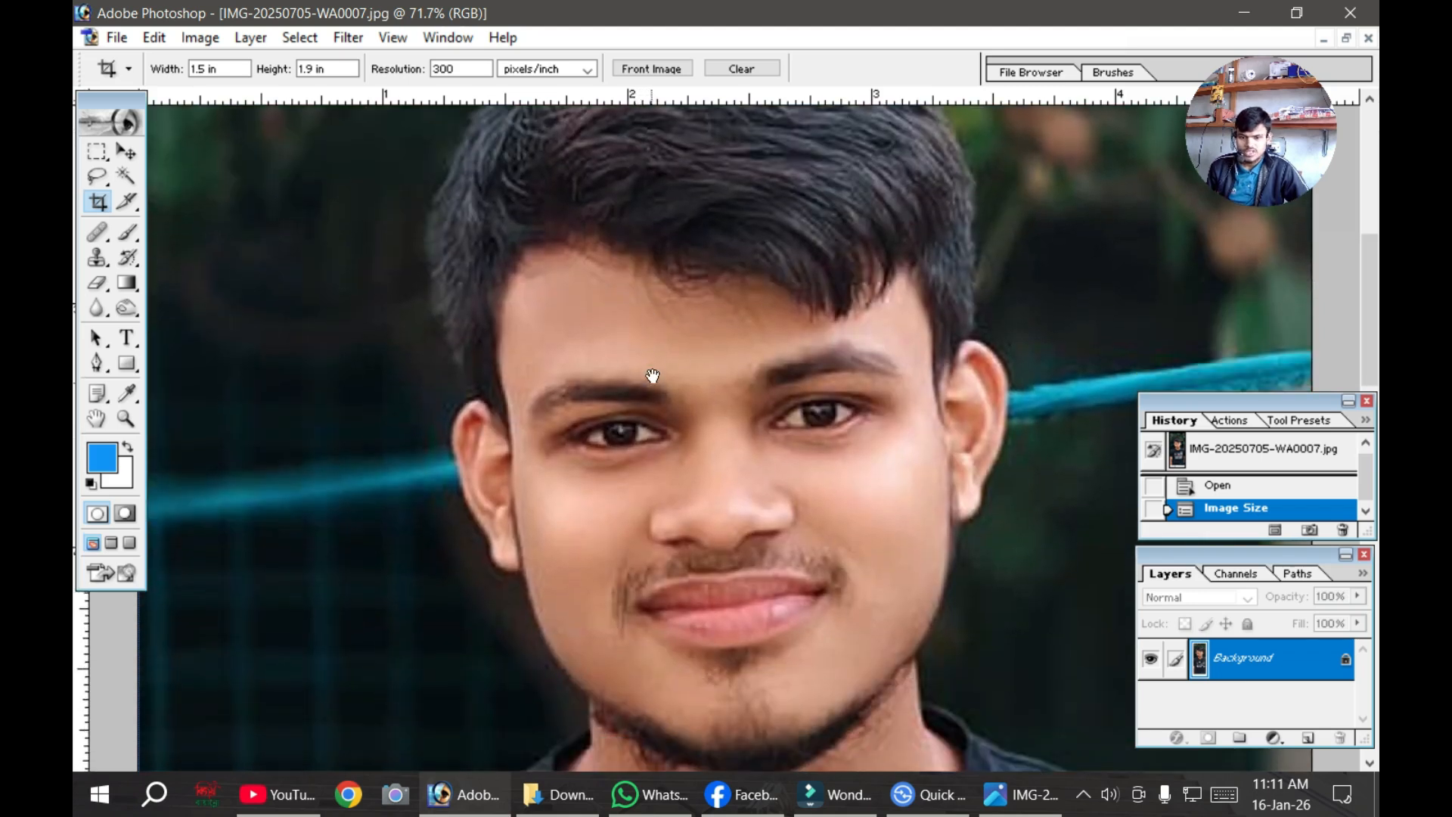
mouse_move(652, 376)
left_mouse_down()
mouse_move(651, 327)
mouse_move(651, 379)
left_mouse_up()
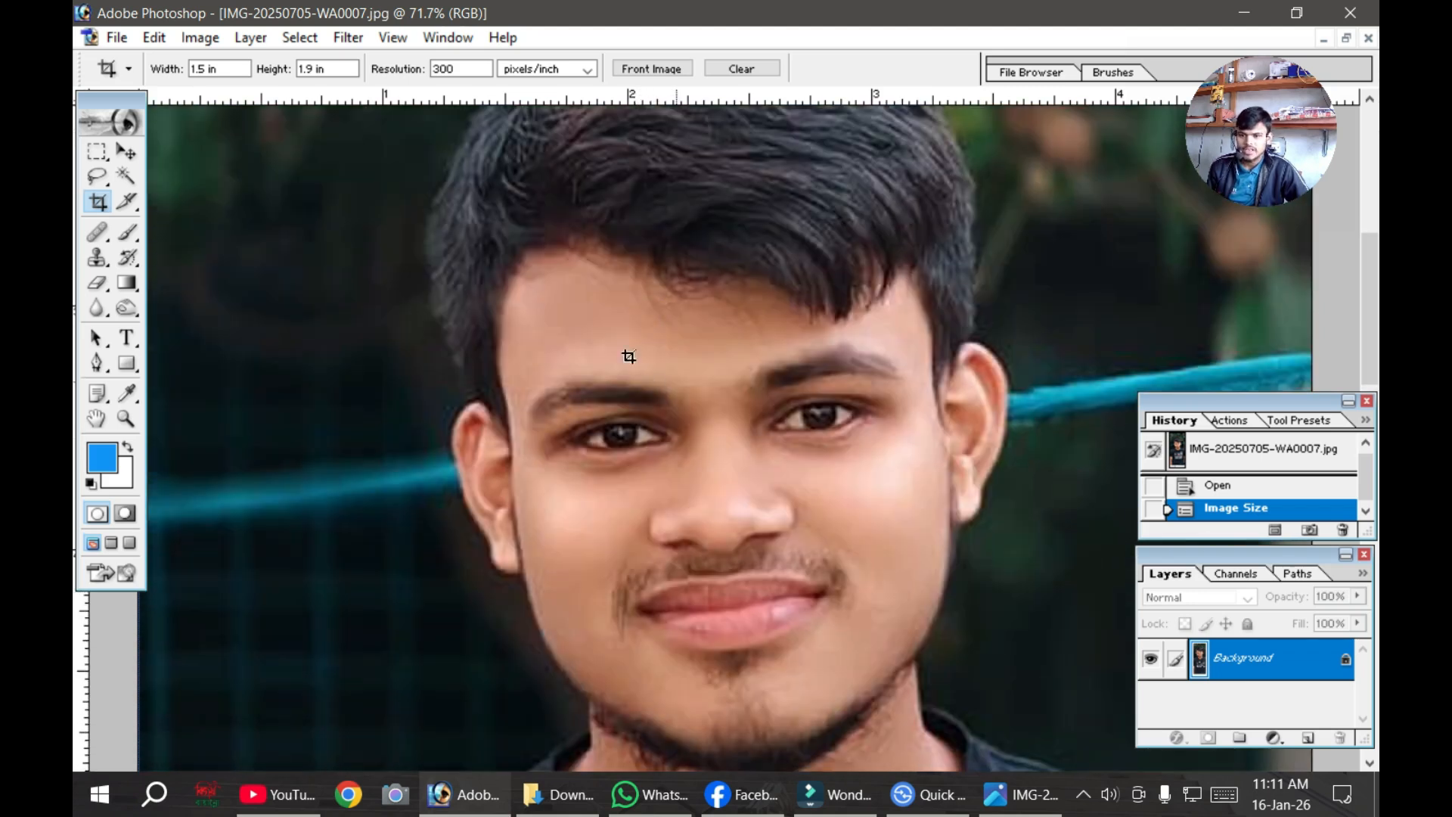
Step: Crop the photo to a 1.5 × 1.9 in portrait at 300 pixels/inch, framing the head, shoulders and upper chest
key("ctrl+0")
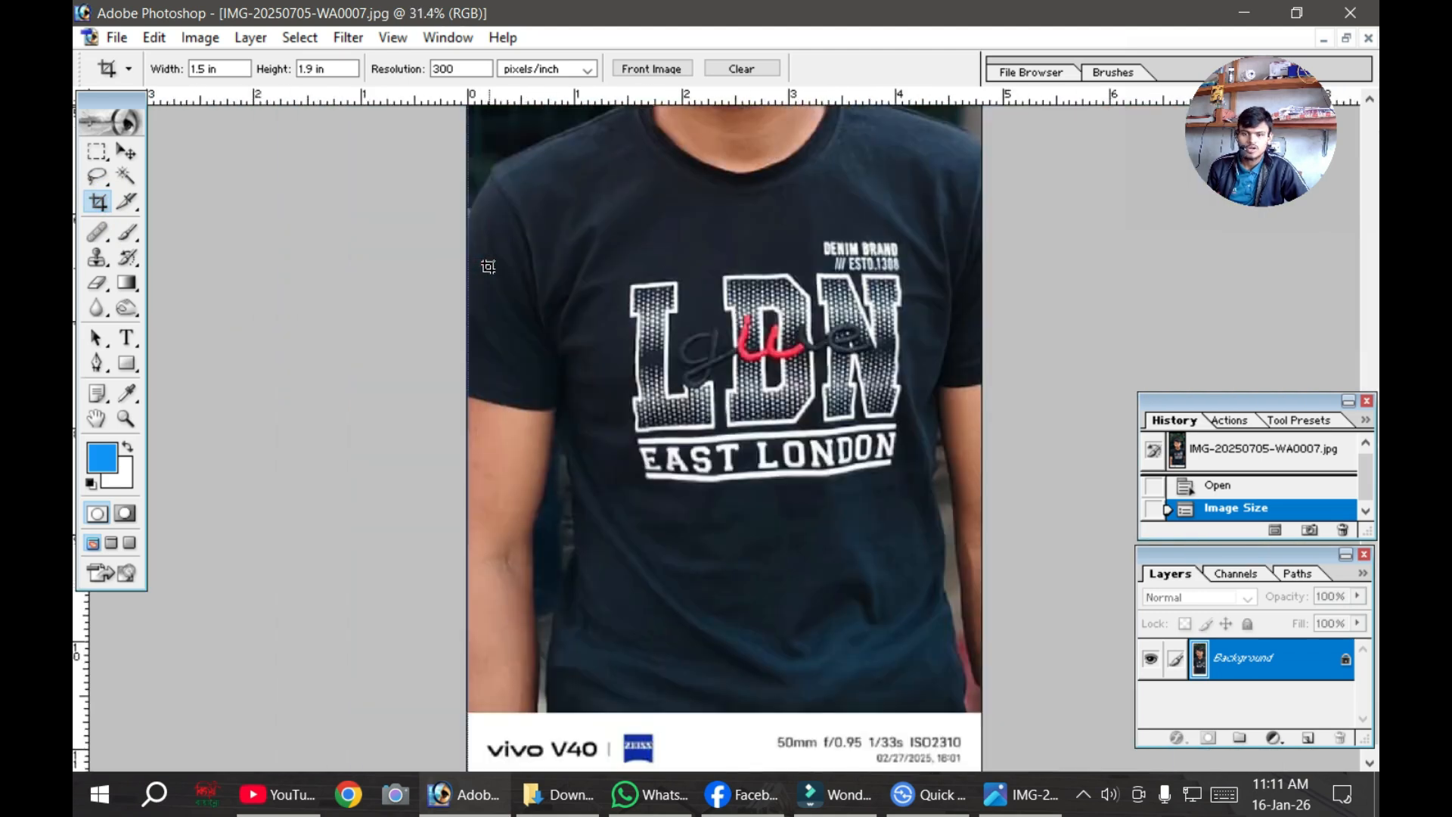
scroll(514, 262, "down", 1)
scroll(535, 257, "up", 2)
left_click_drag(549, 181, 905, 652)
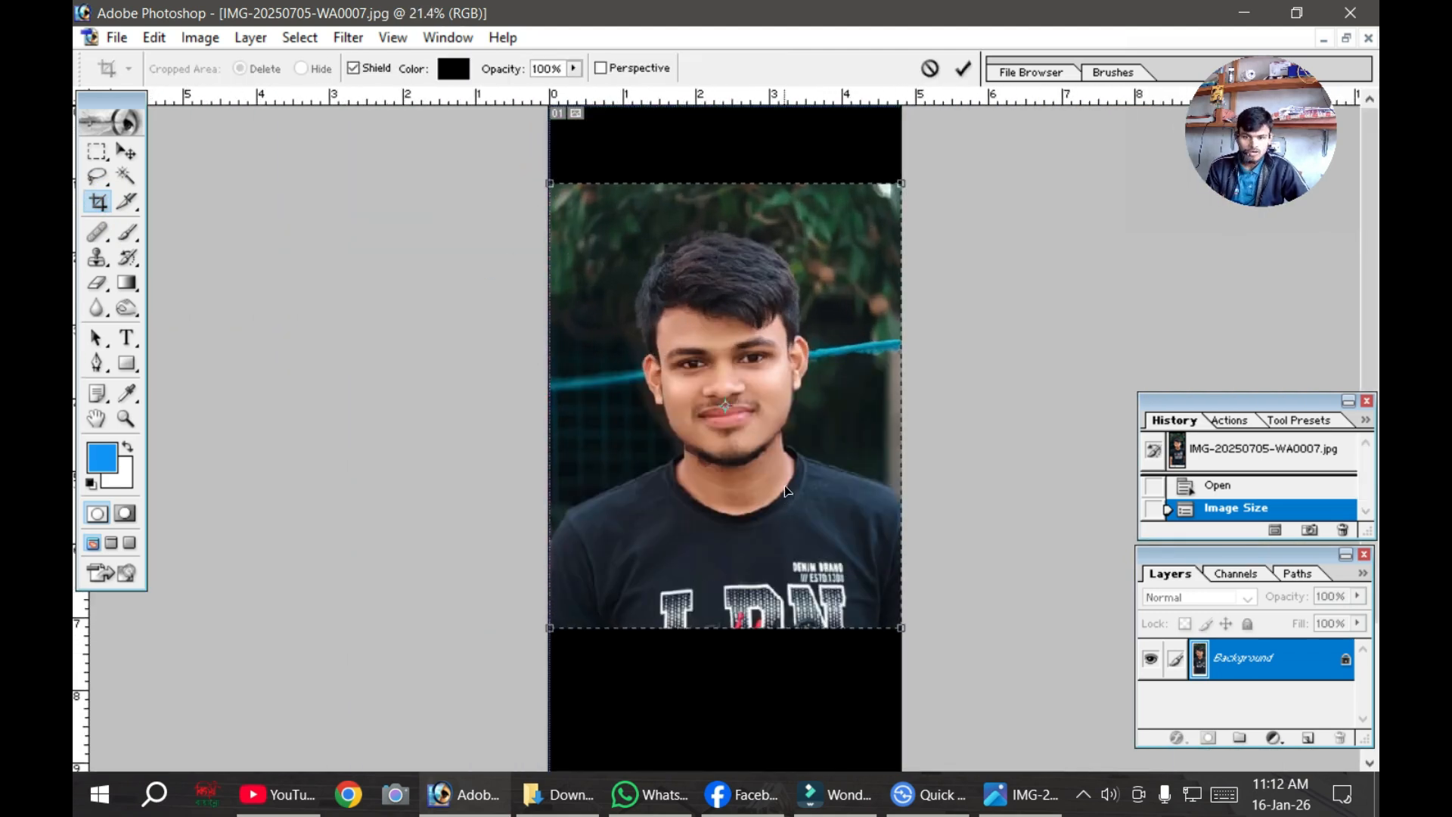
left_click_drag(788, 489, 788, 500)
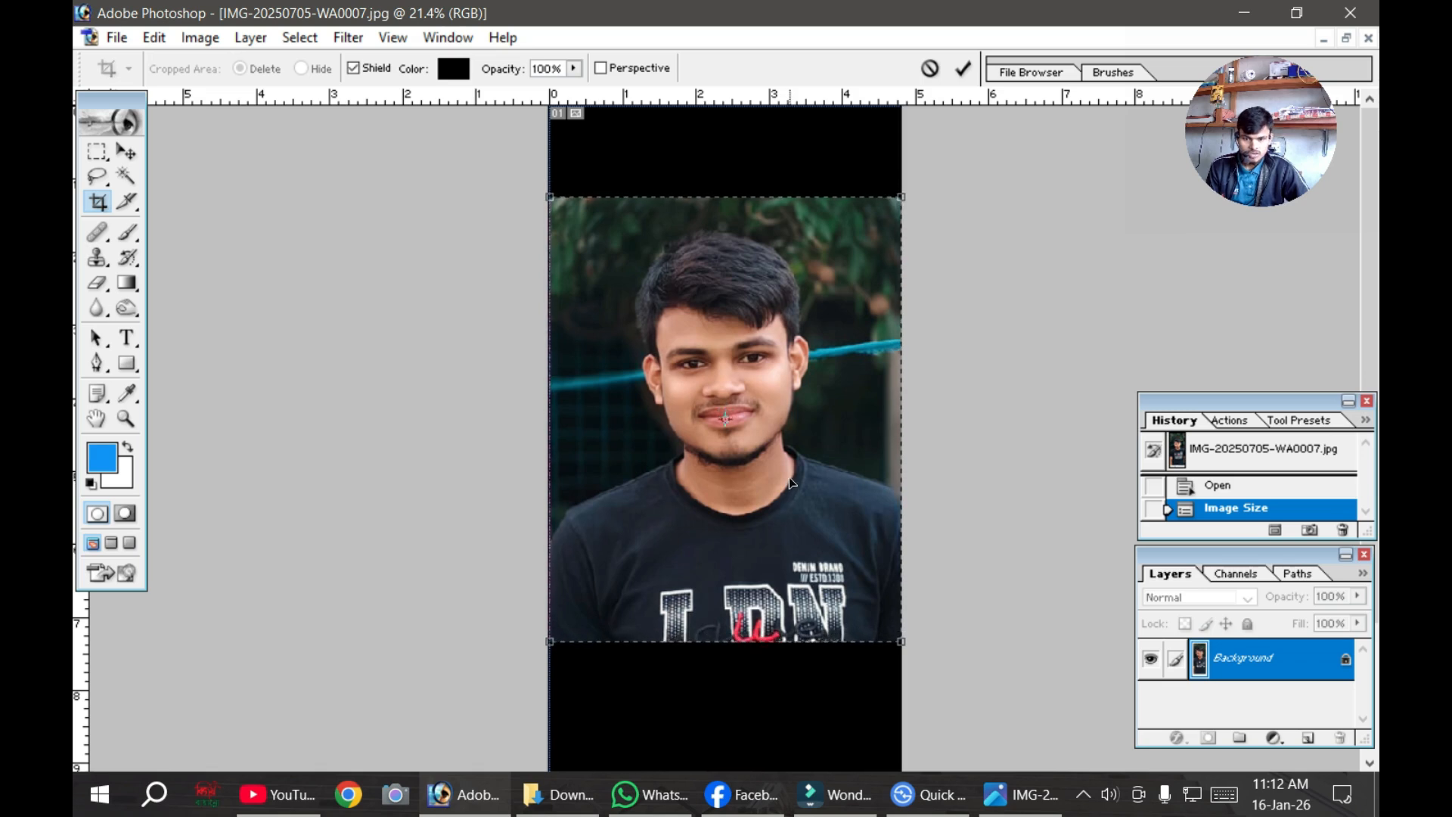
key("Return")
scroll(739, 418, "up", 12)
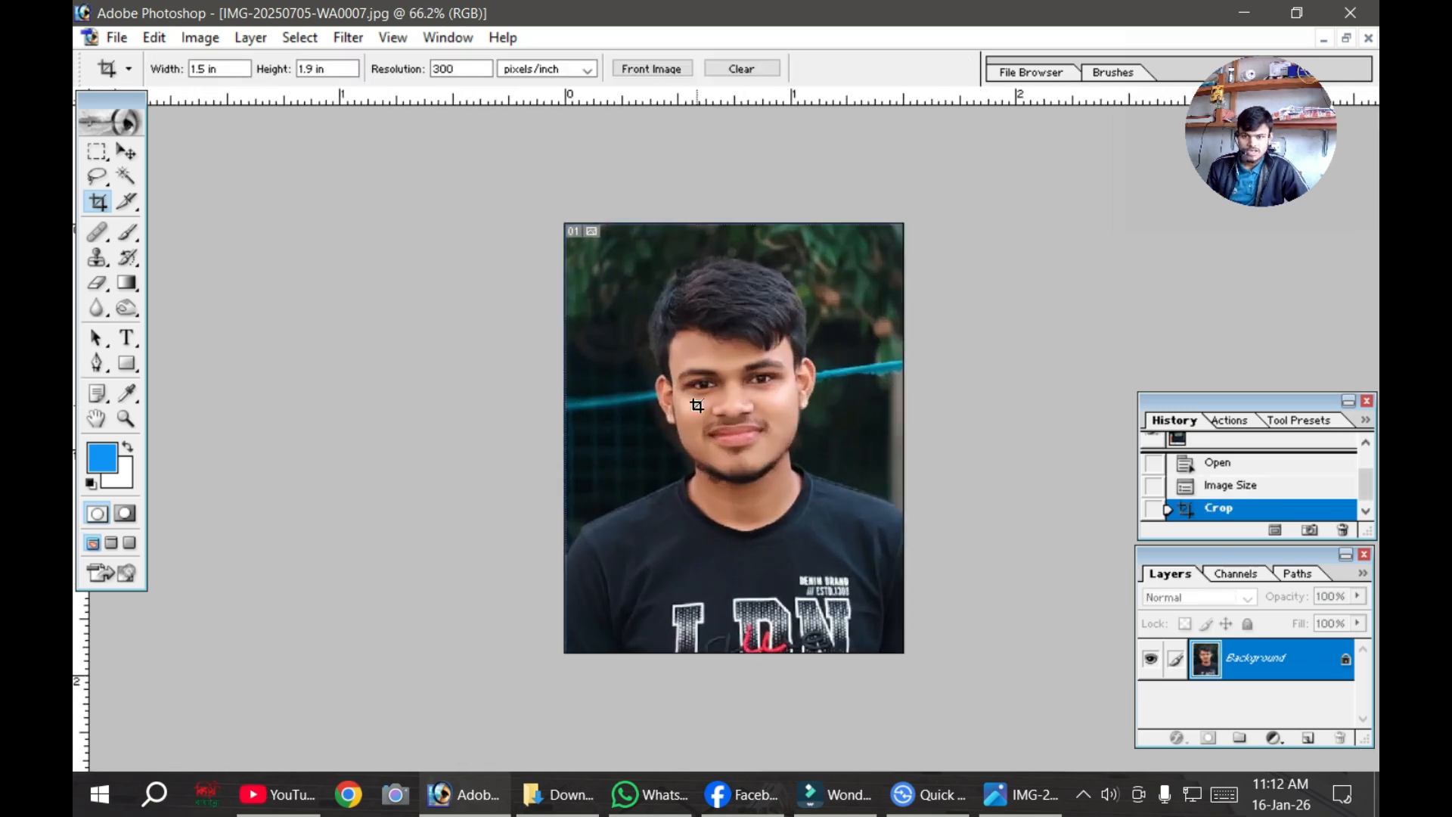
scroll(496, 337, "up", 2)
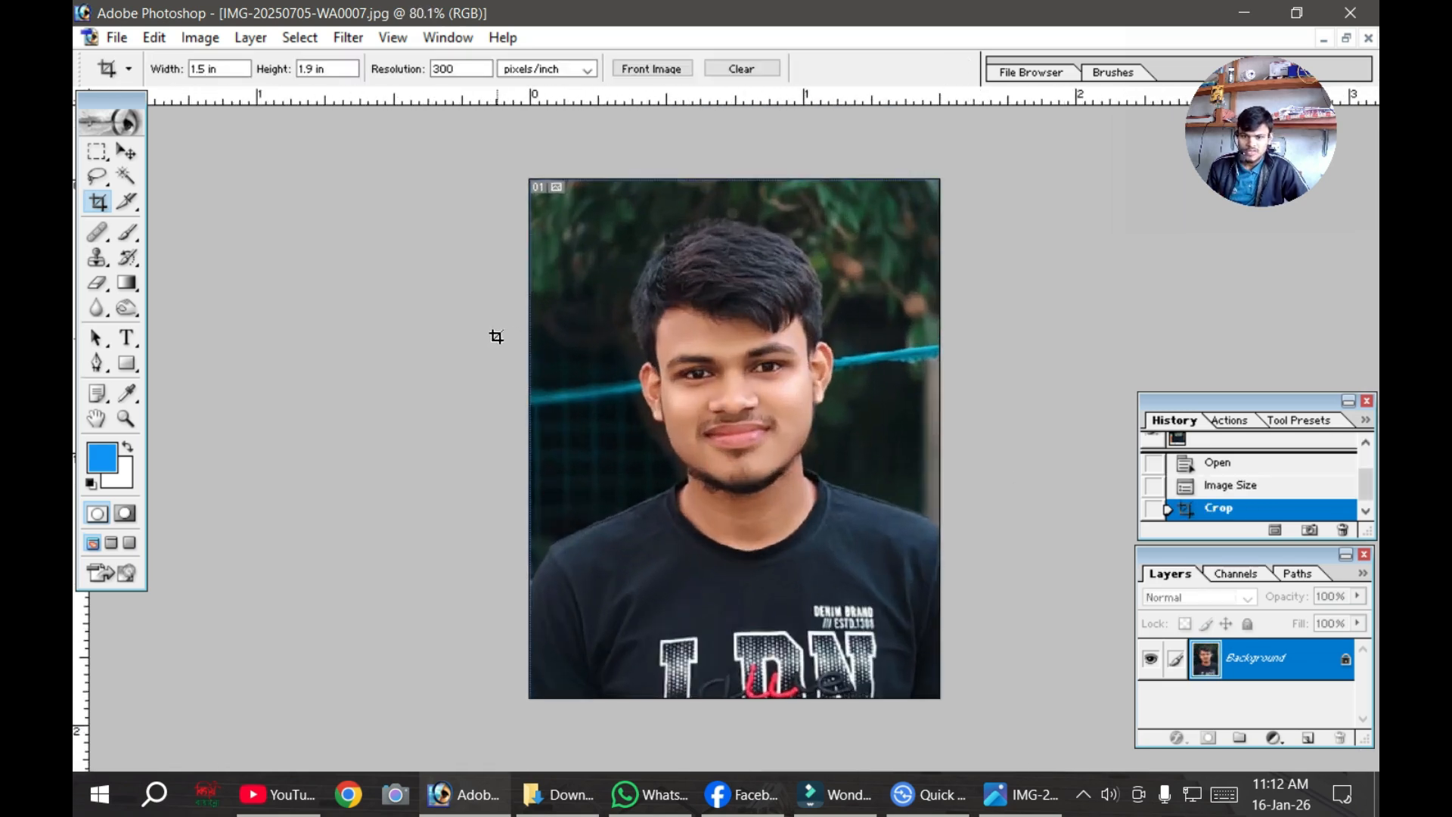
Step: Save the cropped photo in Documents as the JPEG jjjjjj.jpg with Maximum quality 12 and Baseline ("Standard") format
left_click(117, 37)
left_click(220, 247)
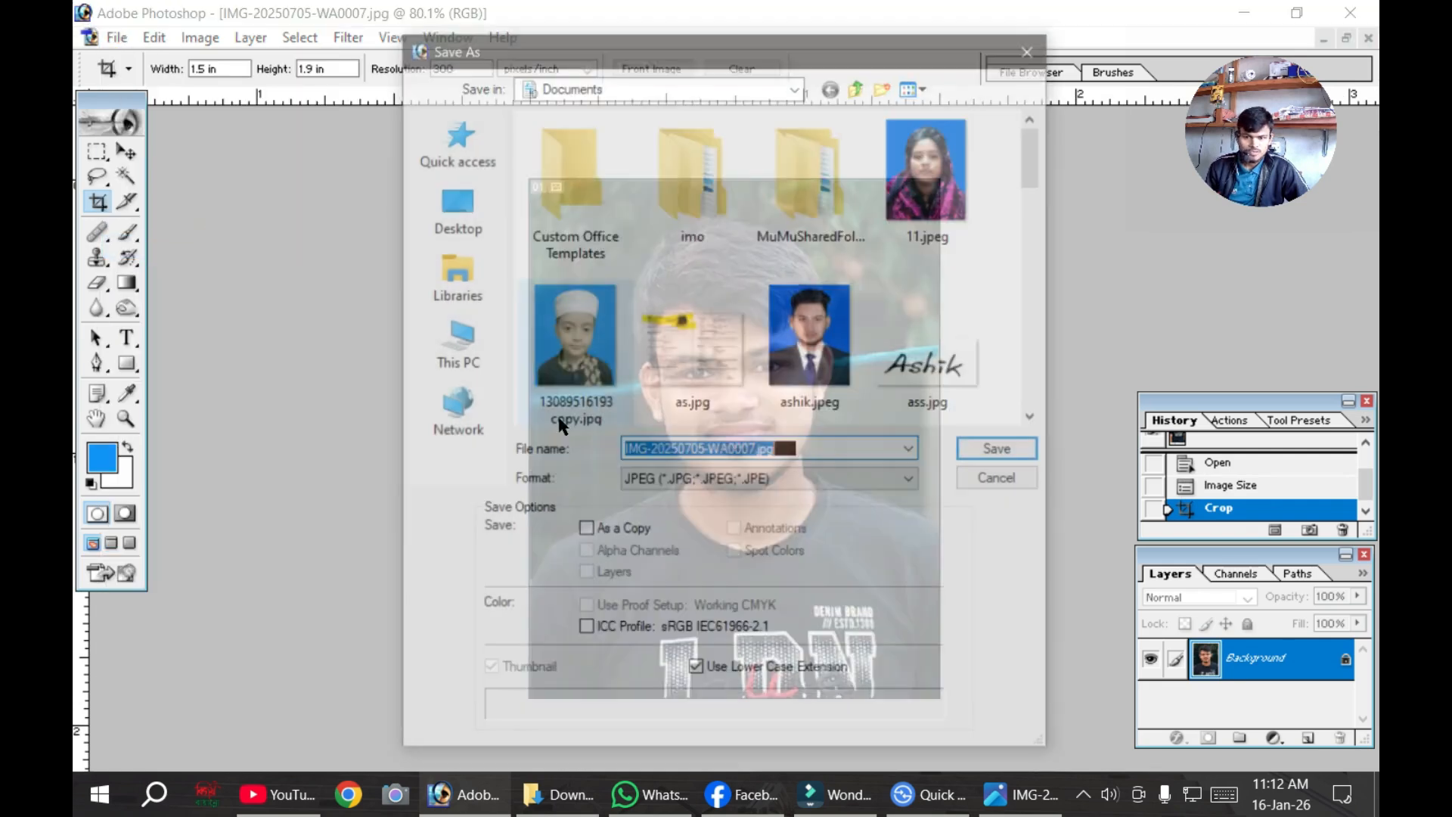
type("iii")
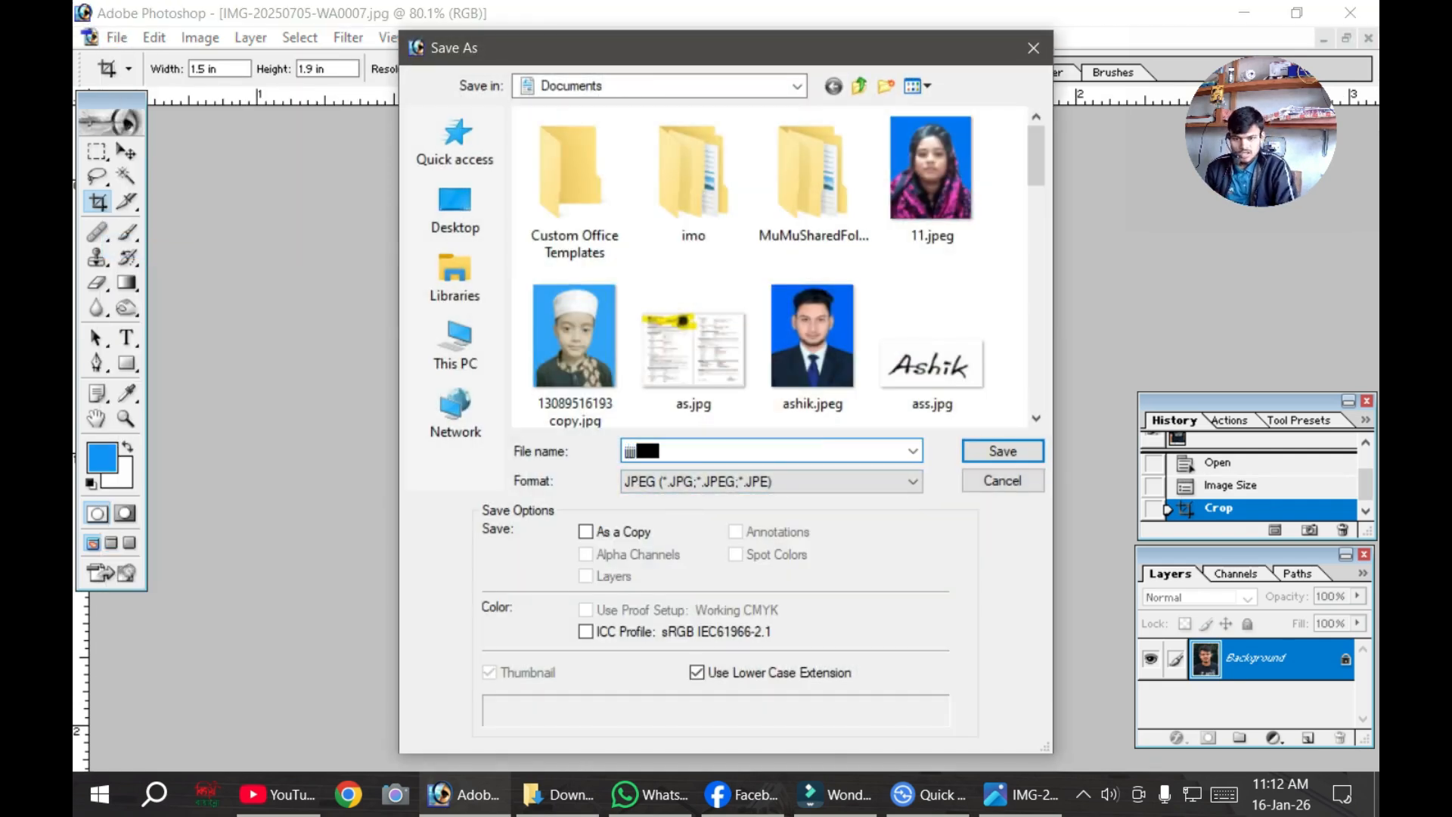
type("ii")
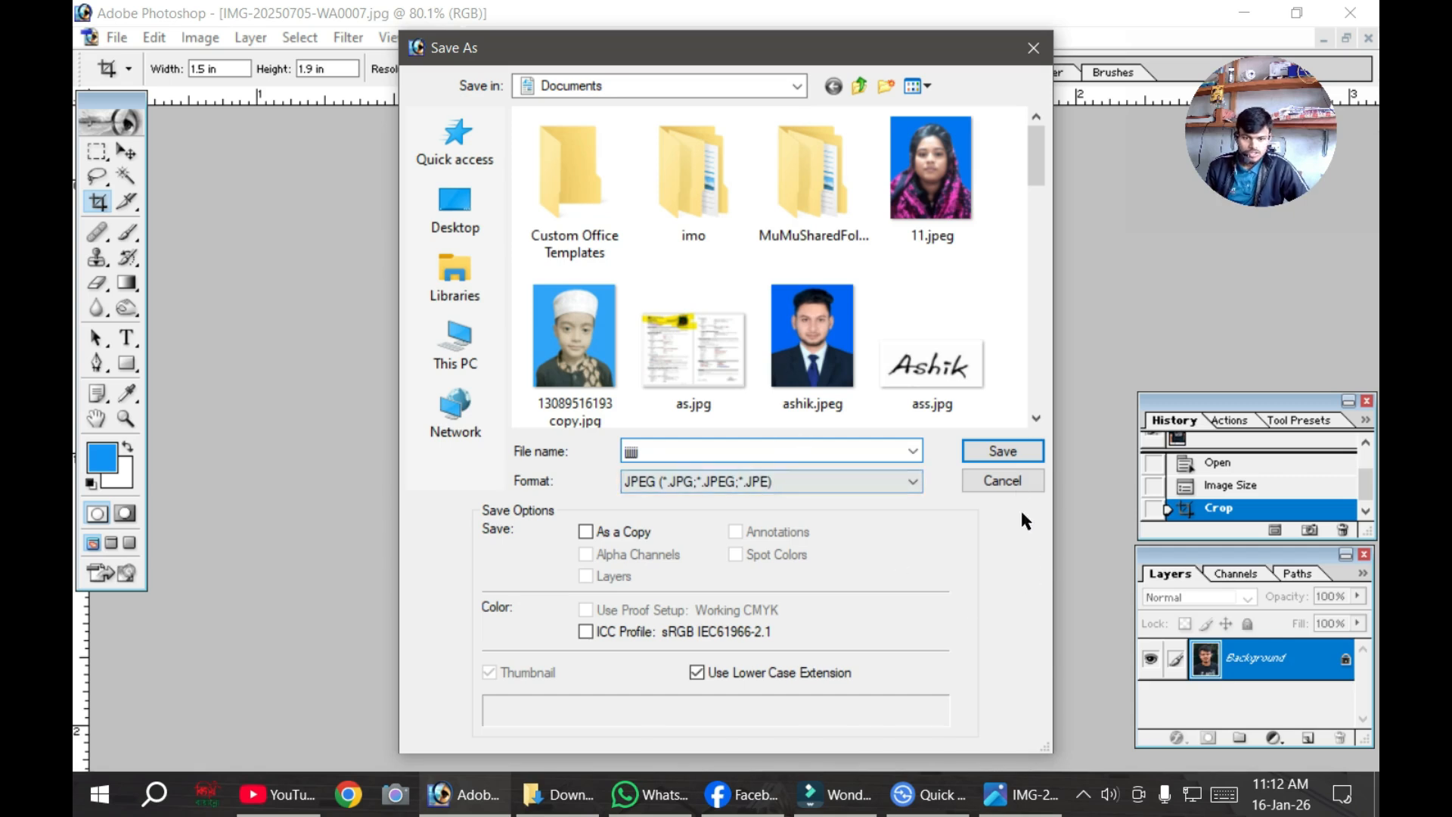
left_click(1022, 463)
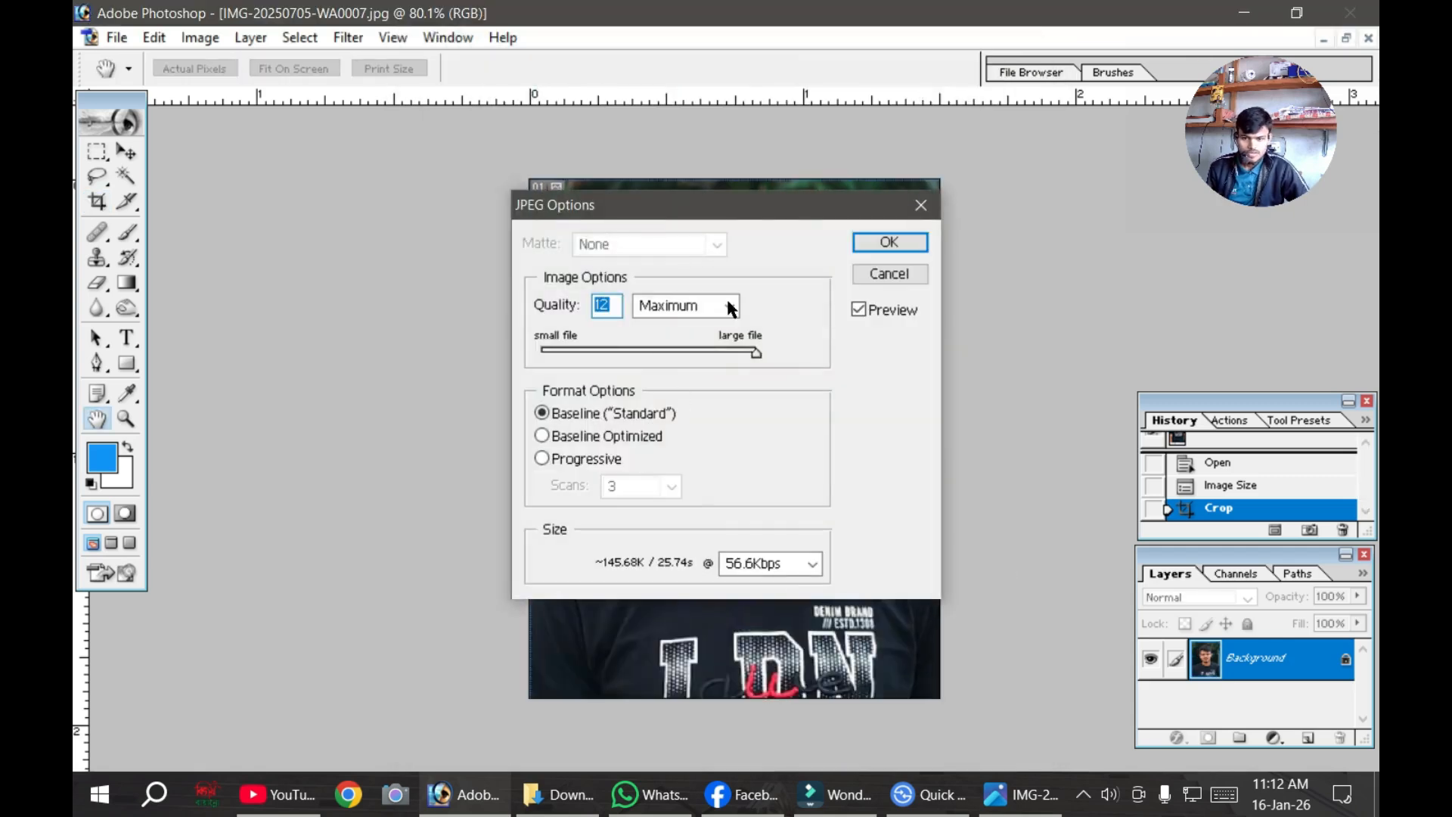
left_click(883, 248)
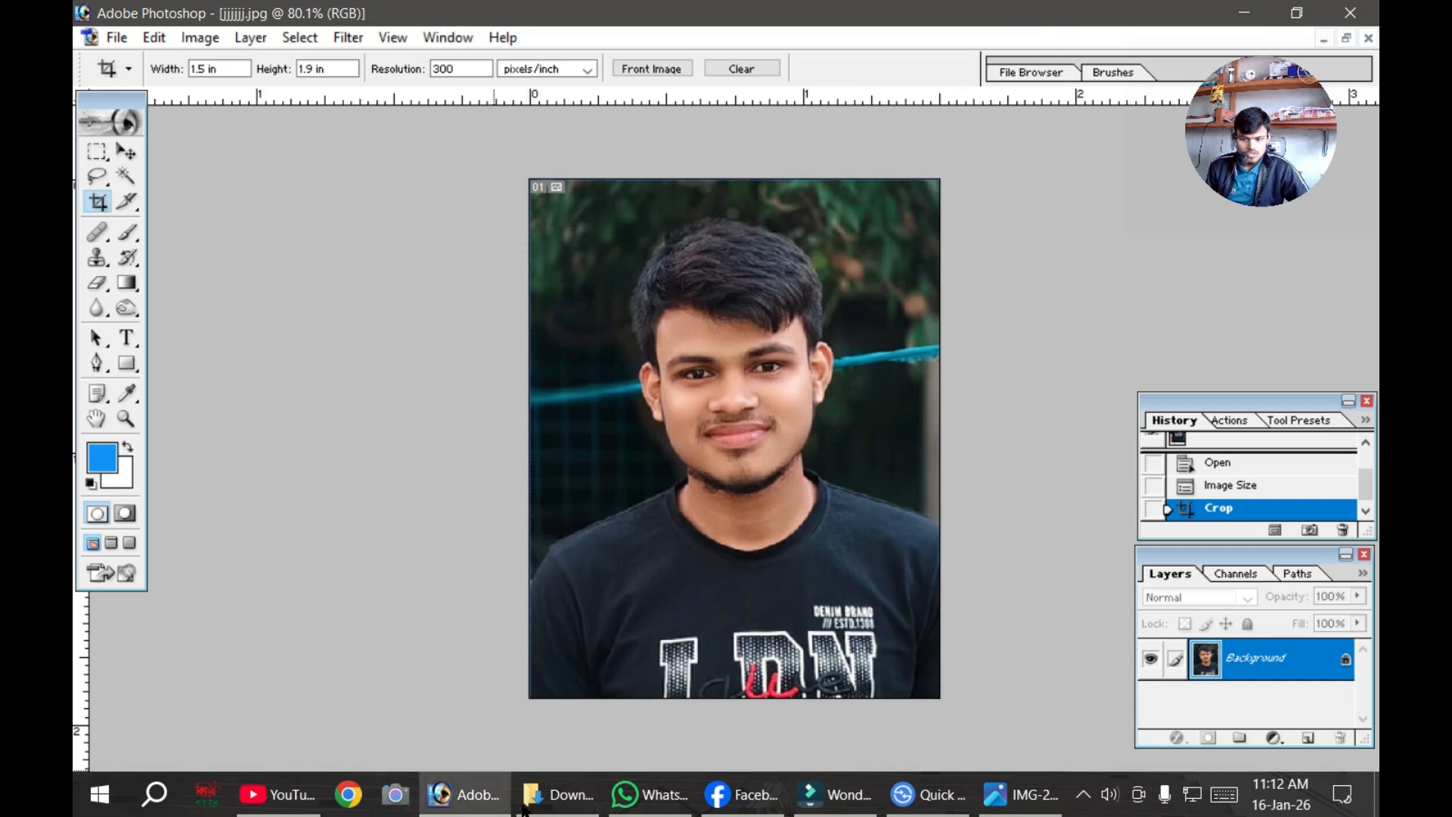
Step: Switch to Chrome and search Google for "photo enhancer online"
left_click(348, 794)
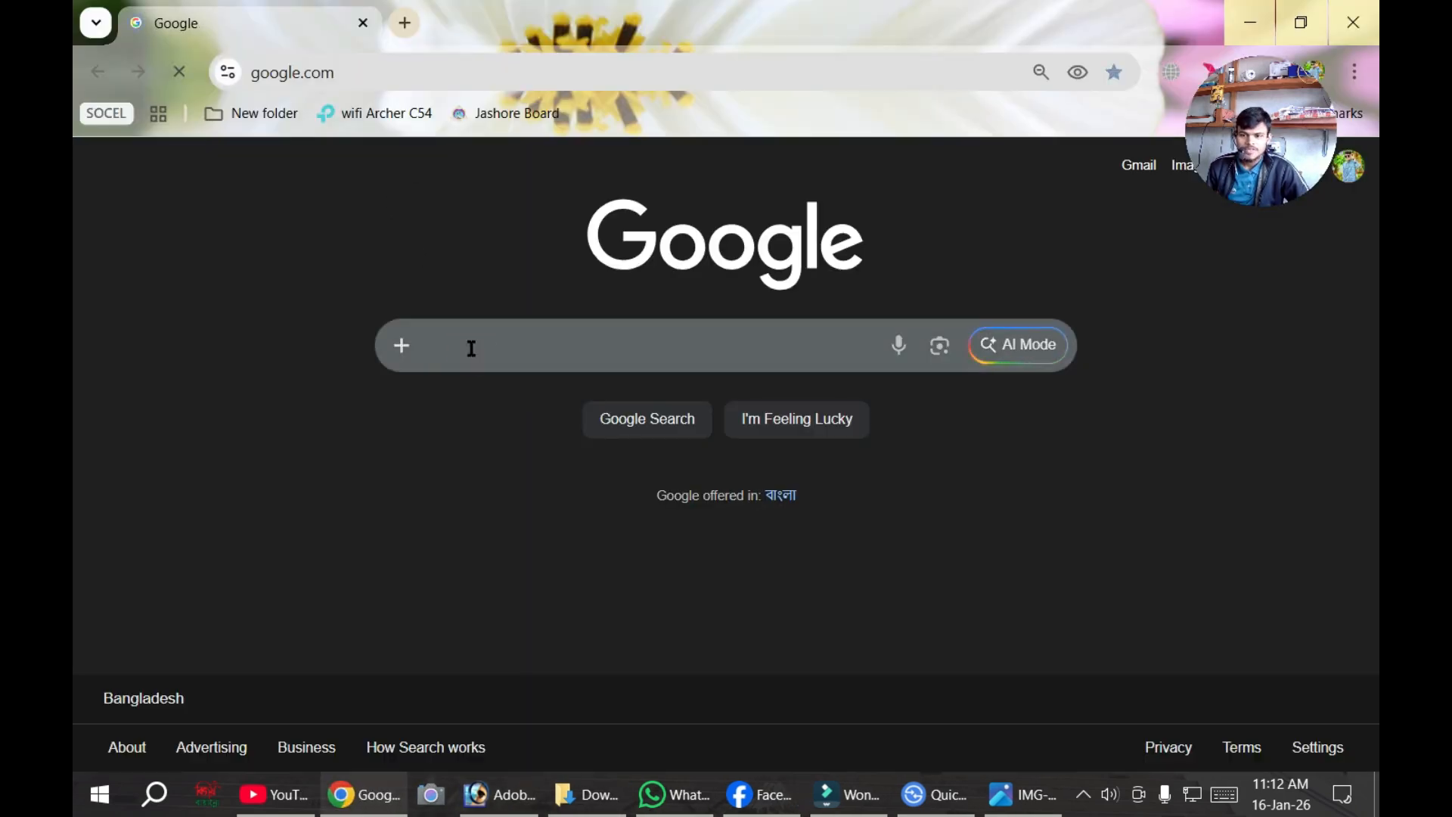
left_click(470, 347)
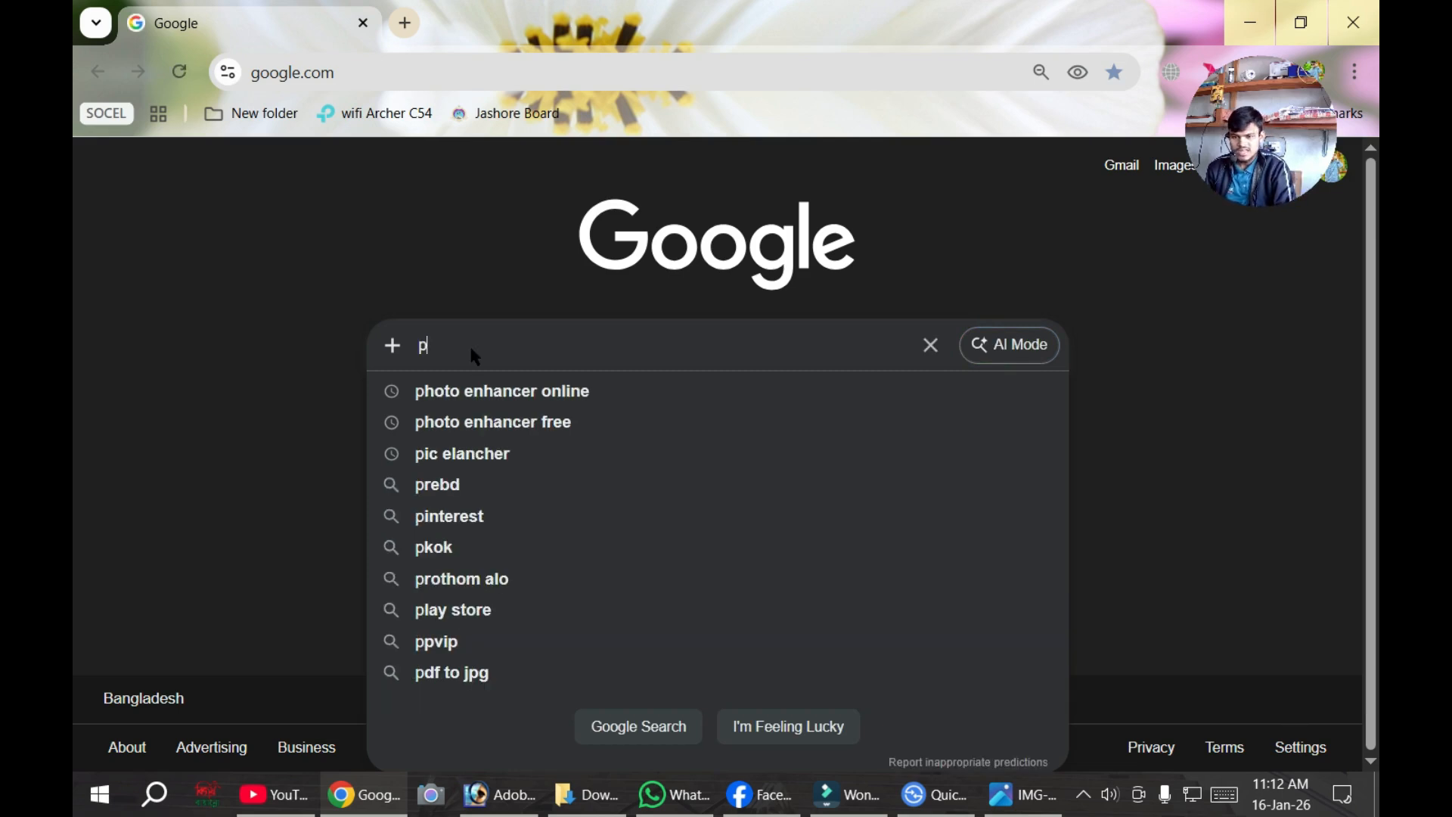
type("ho")
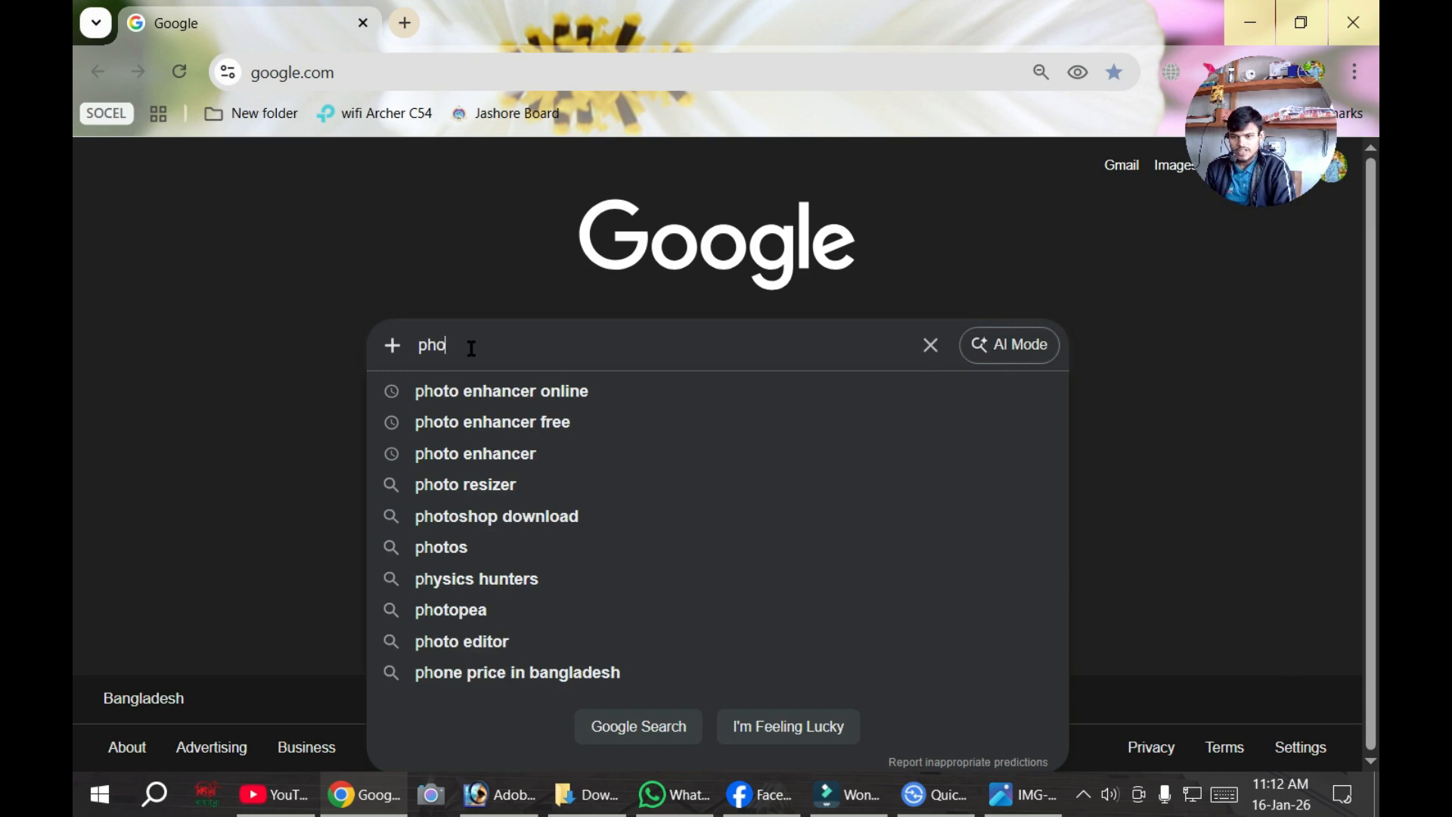
left_click(474, 387)
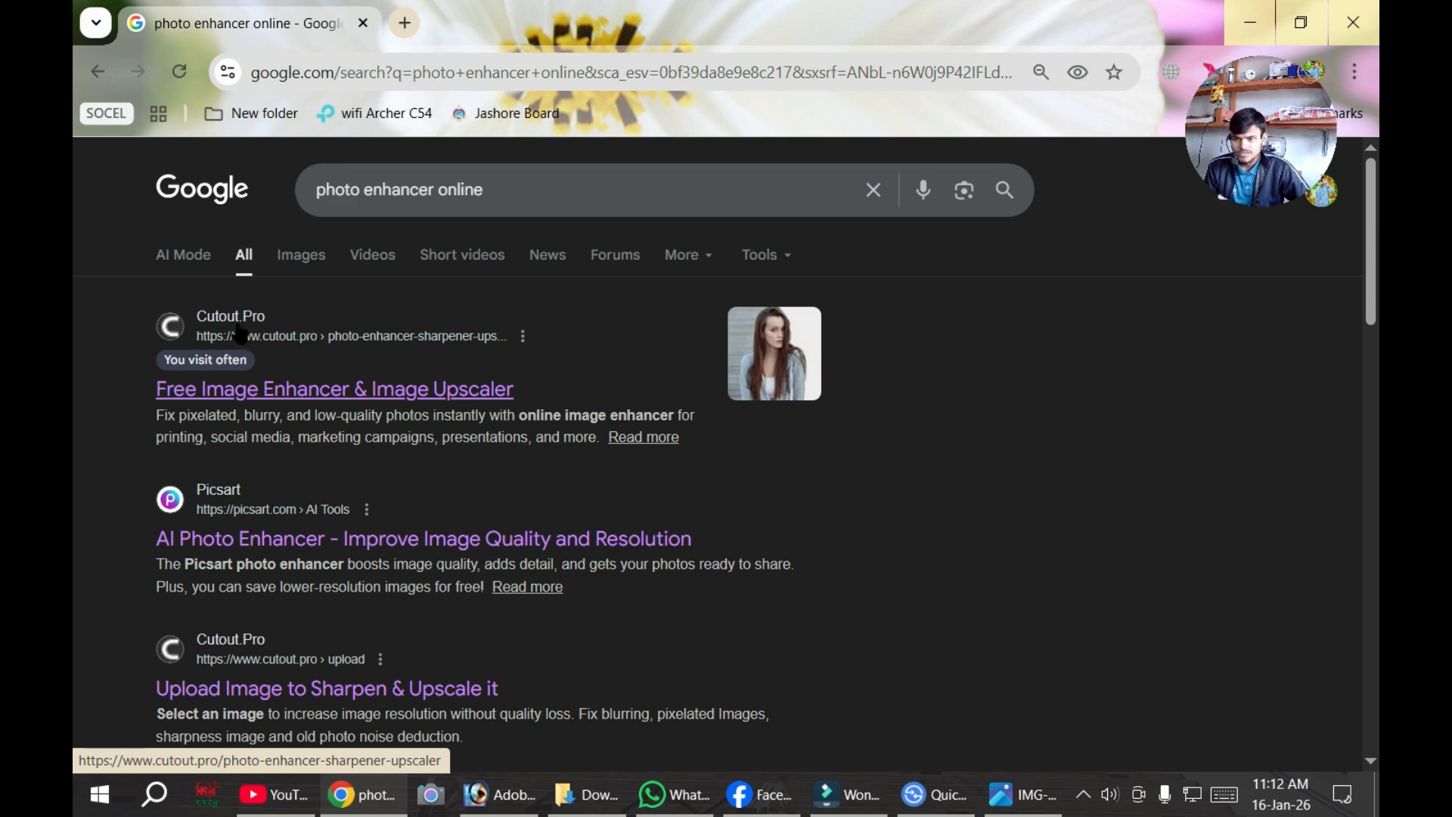
Step: Look over the search results and open Cutout.Pro's Free Image Enhancer & Image Upscaler page
scroll(247, 333, "down", 2)
scroll(248, 326, "up", 2)
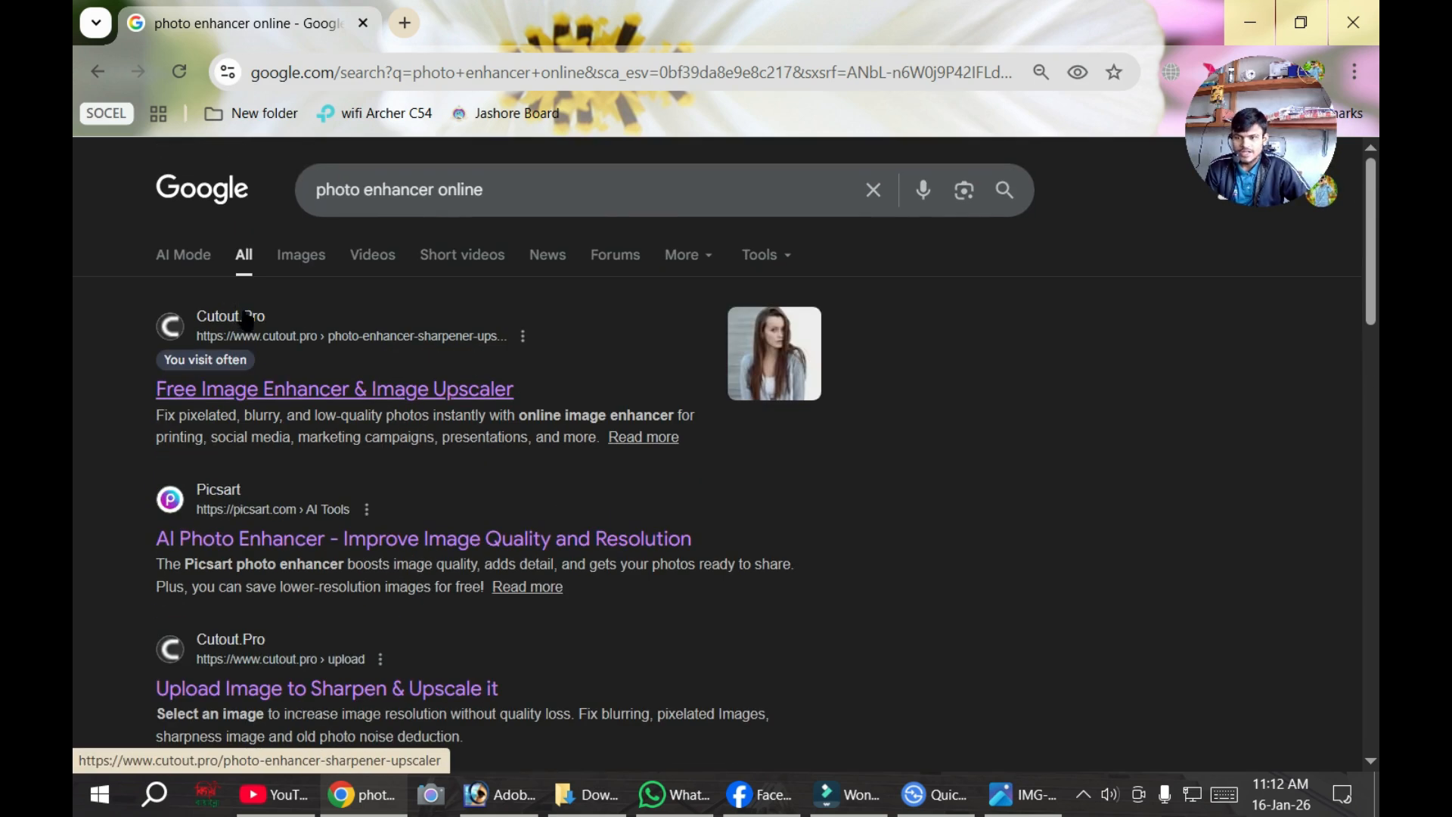
left_click(247, 331)
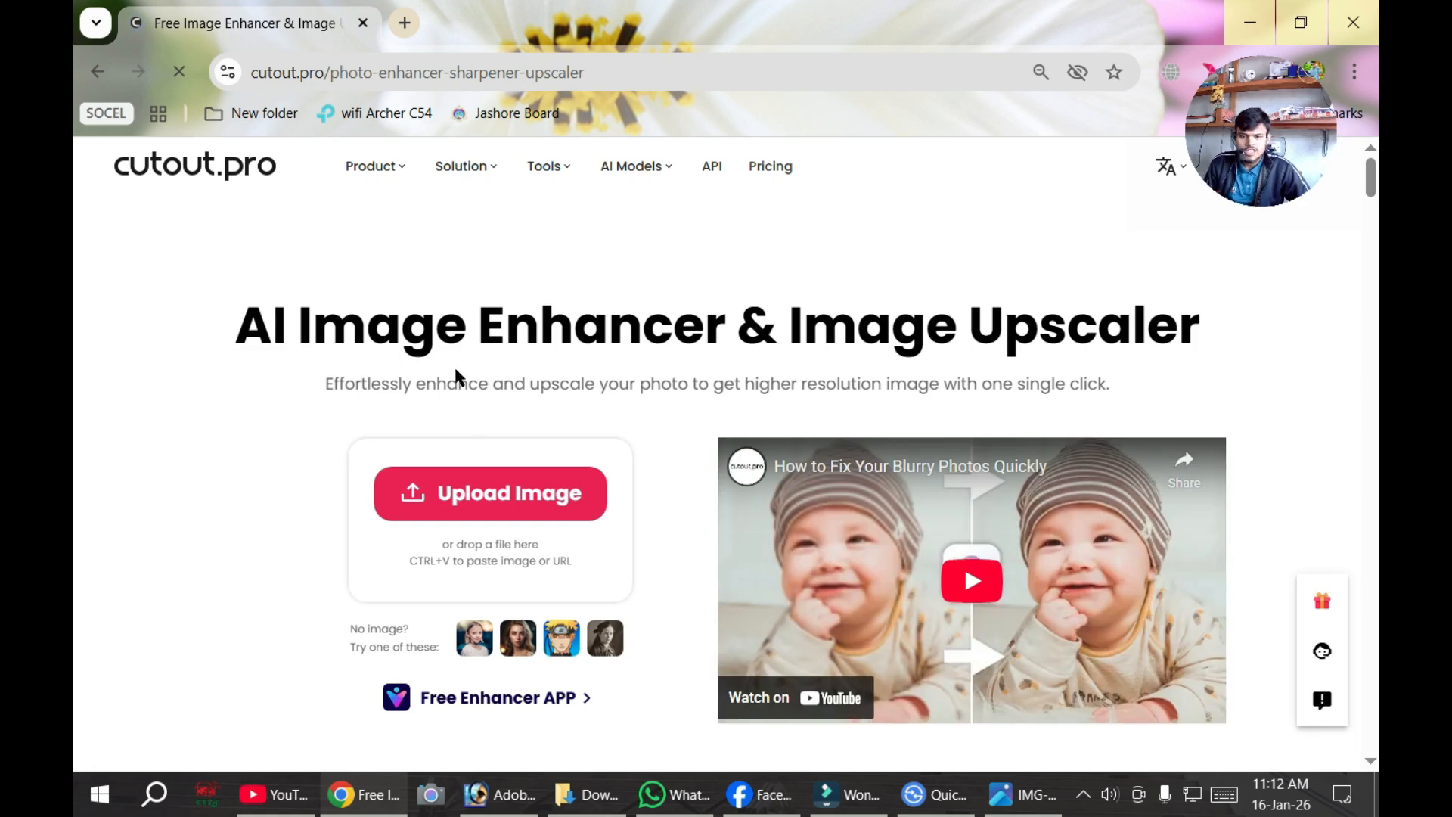
Step: Open Cutout.Pro's Image Background Remover and upload jjjjjj.jpg from the Documents folder
mouse_move(373, 172)
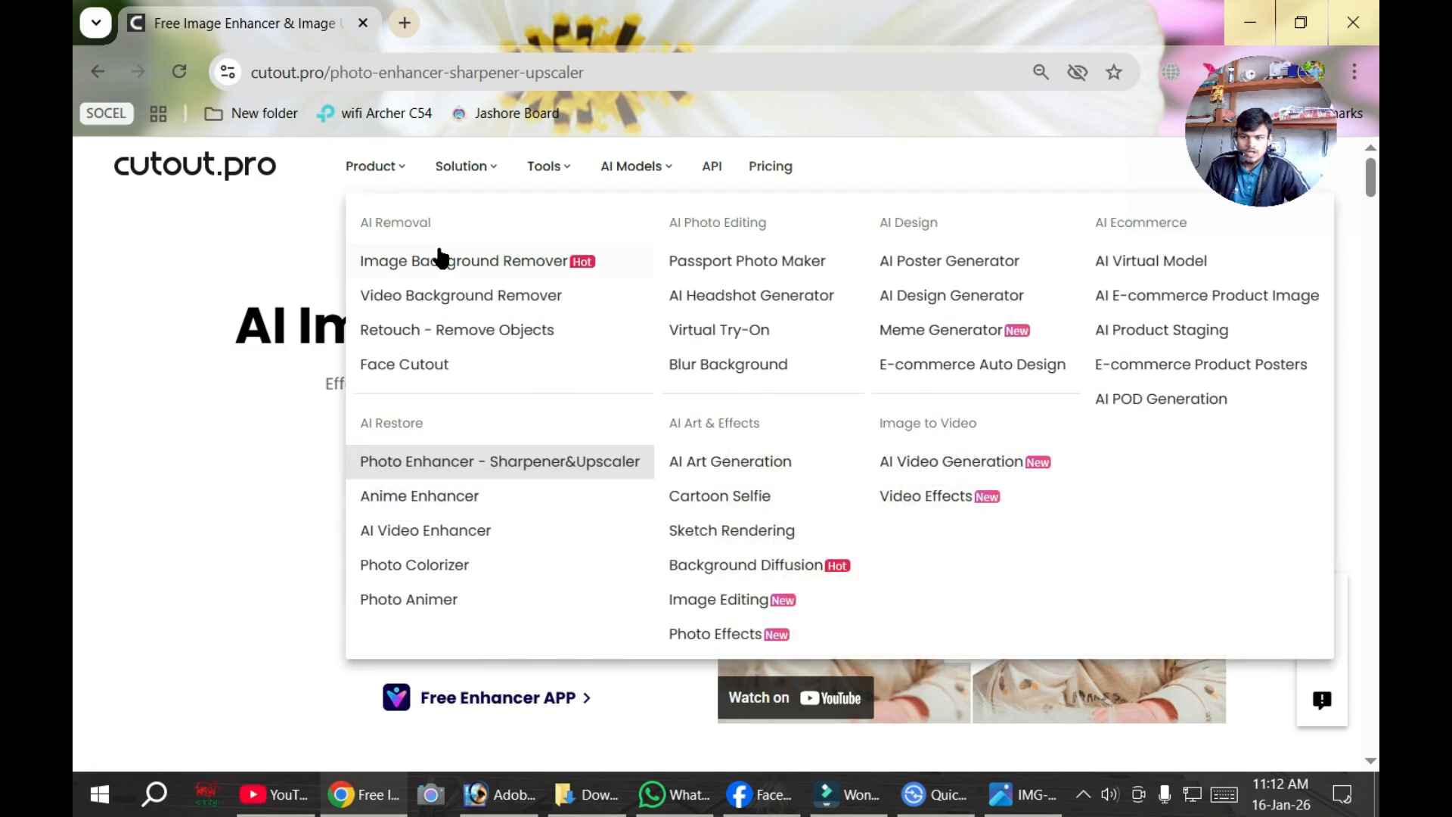
left_click(440, 257)
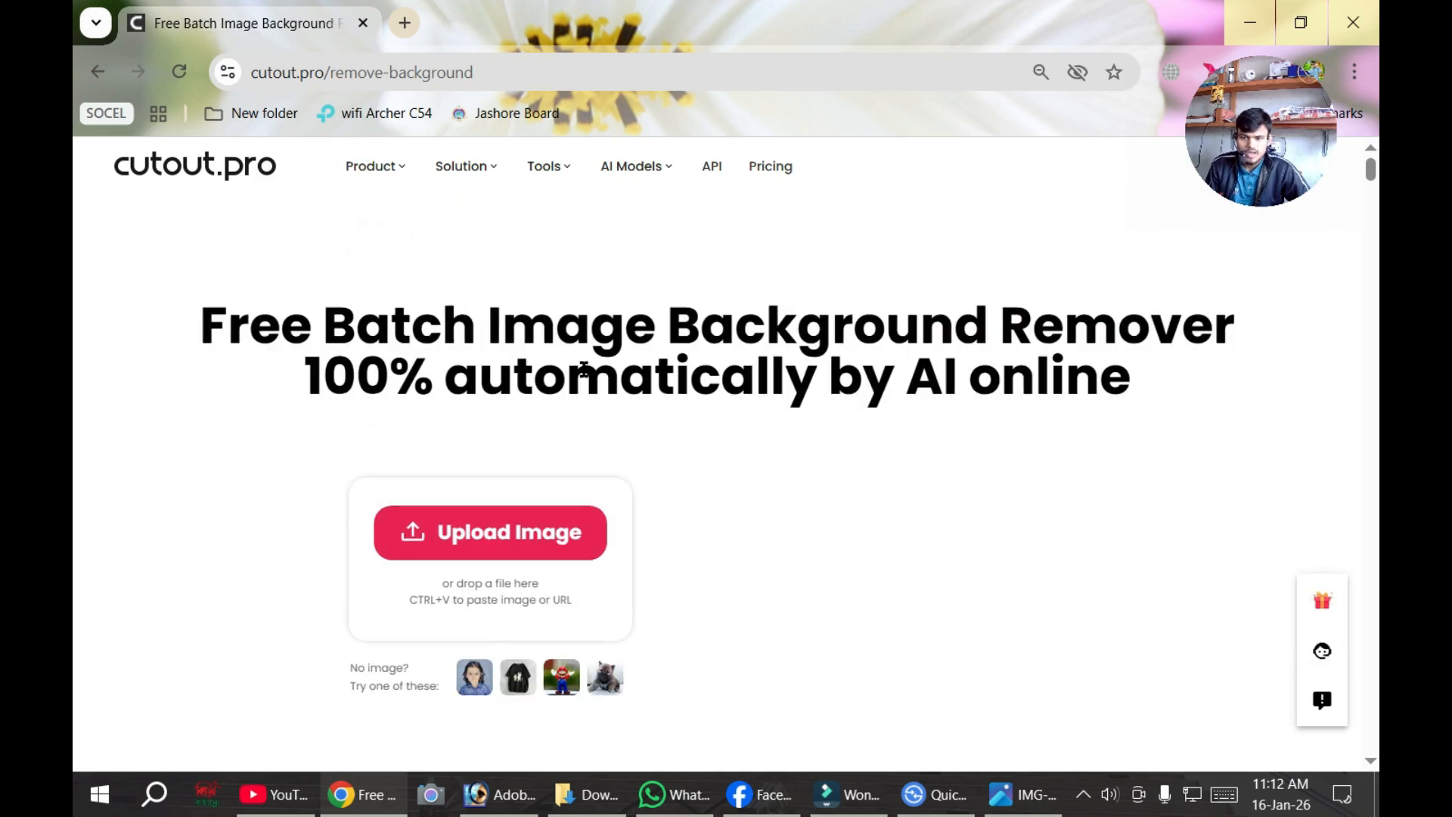
left_click(476, 531)
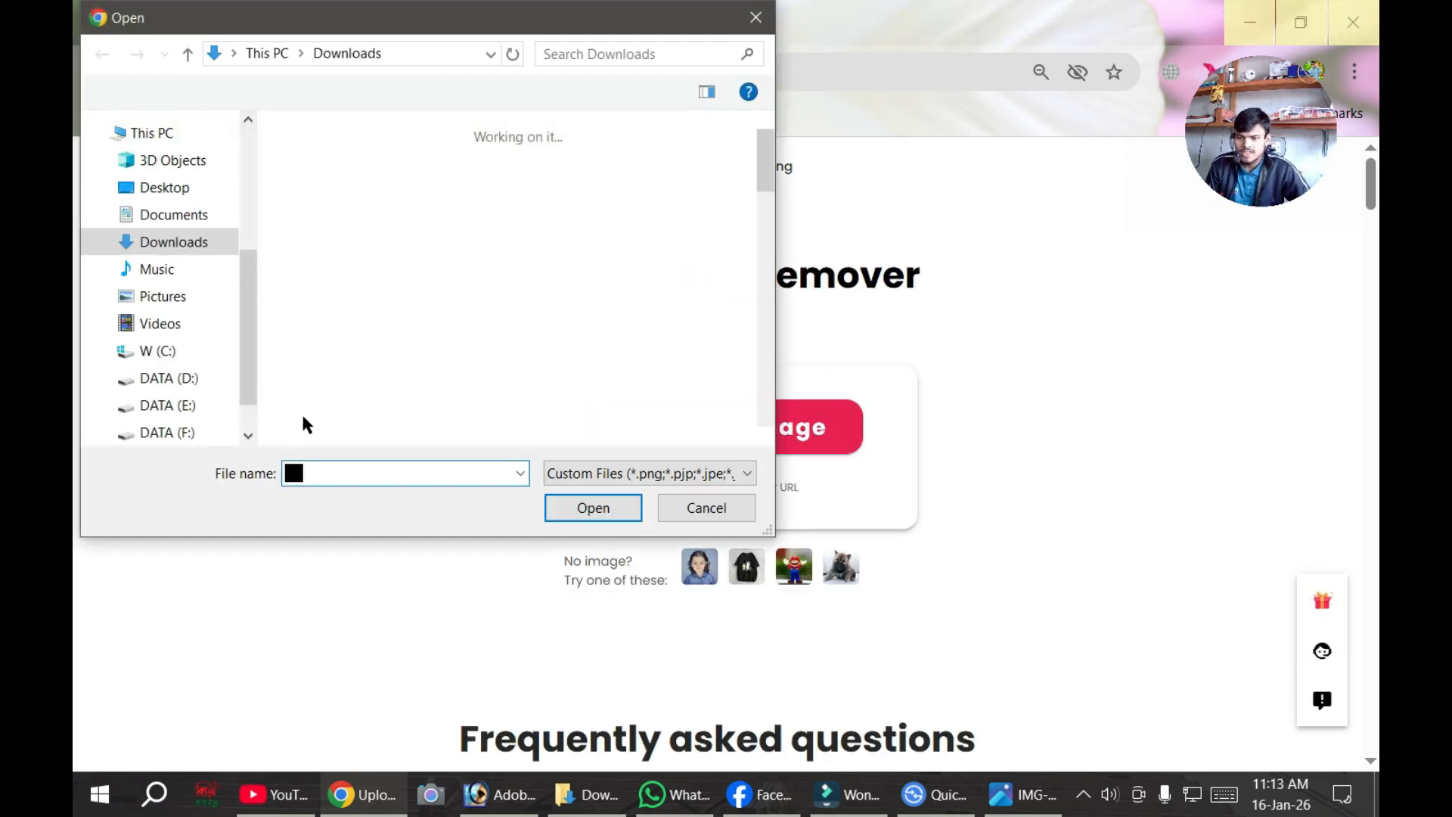
left_click(172, 218)
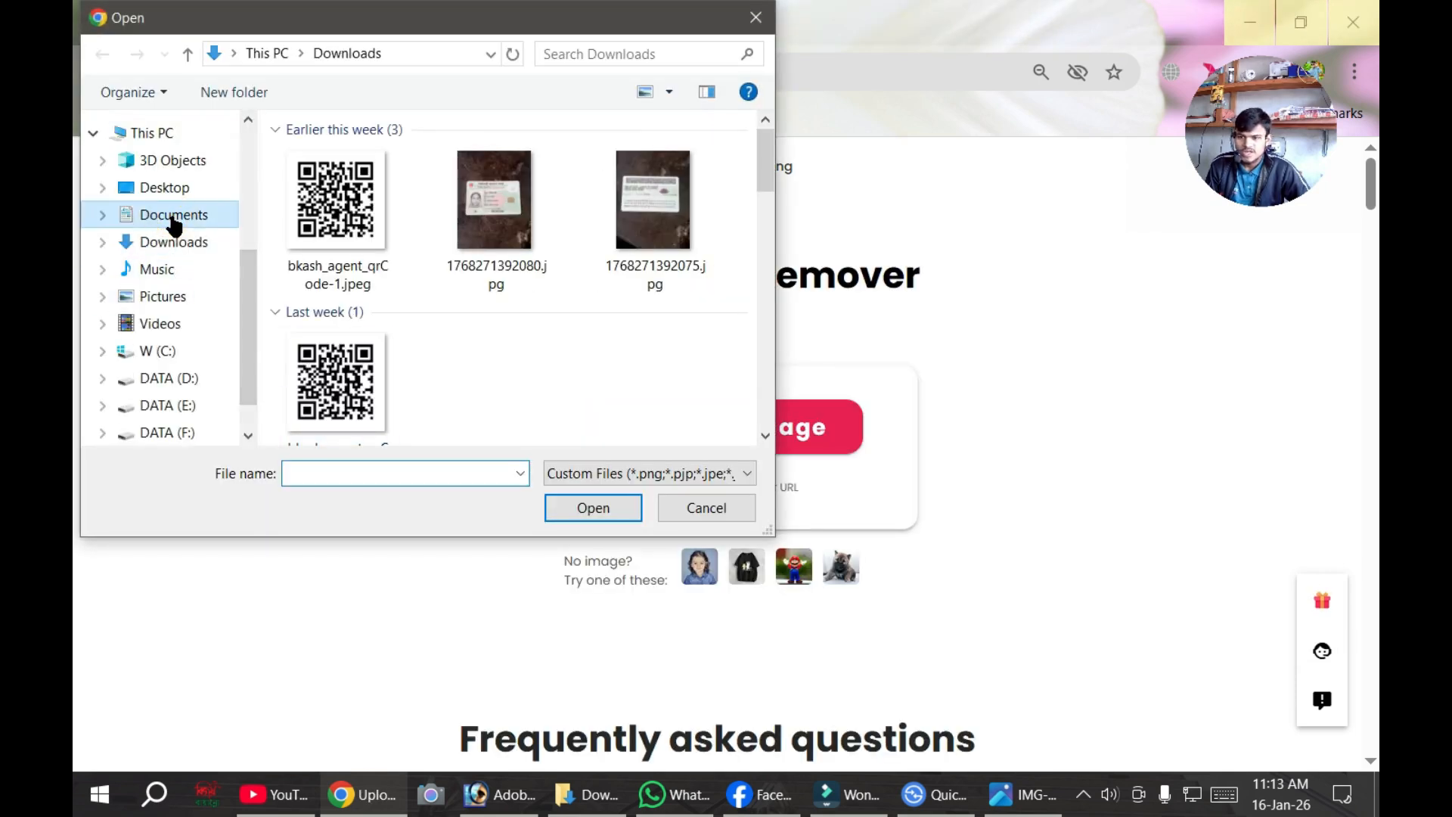
left_click(611, 54)
type("jjj")
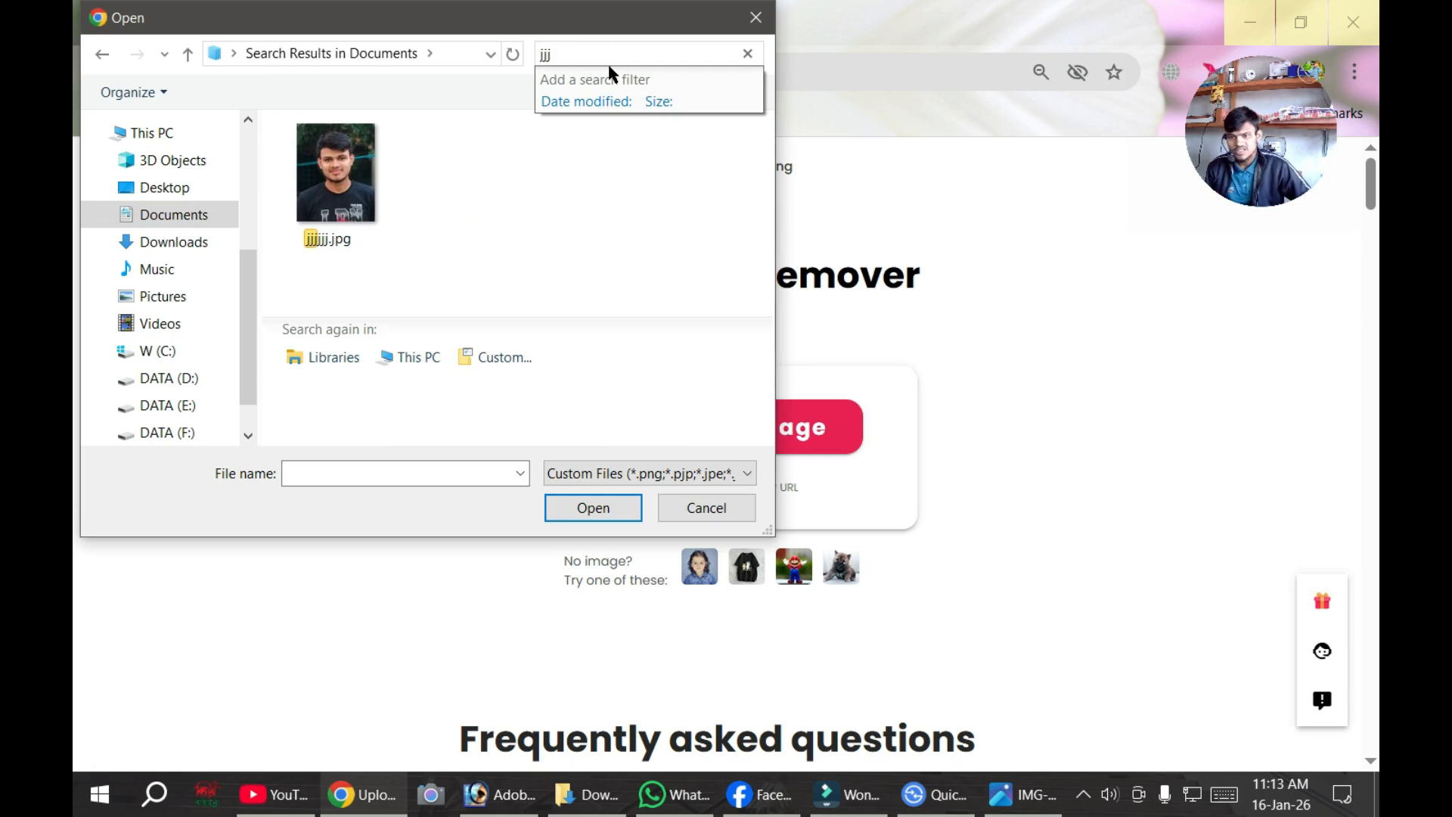
left_click(284, 180)
double_click(283, 178)
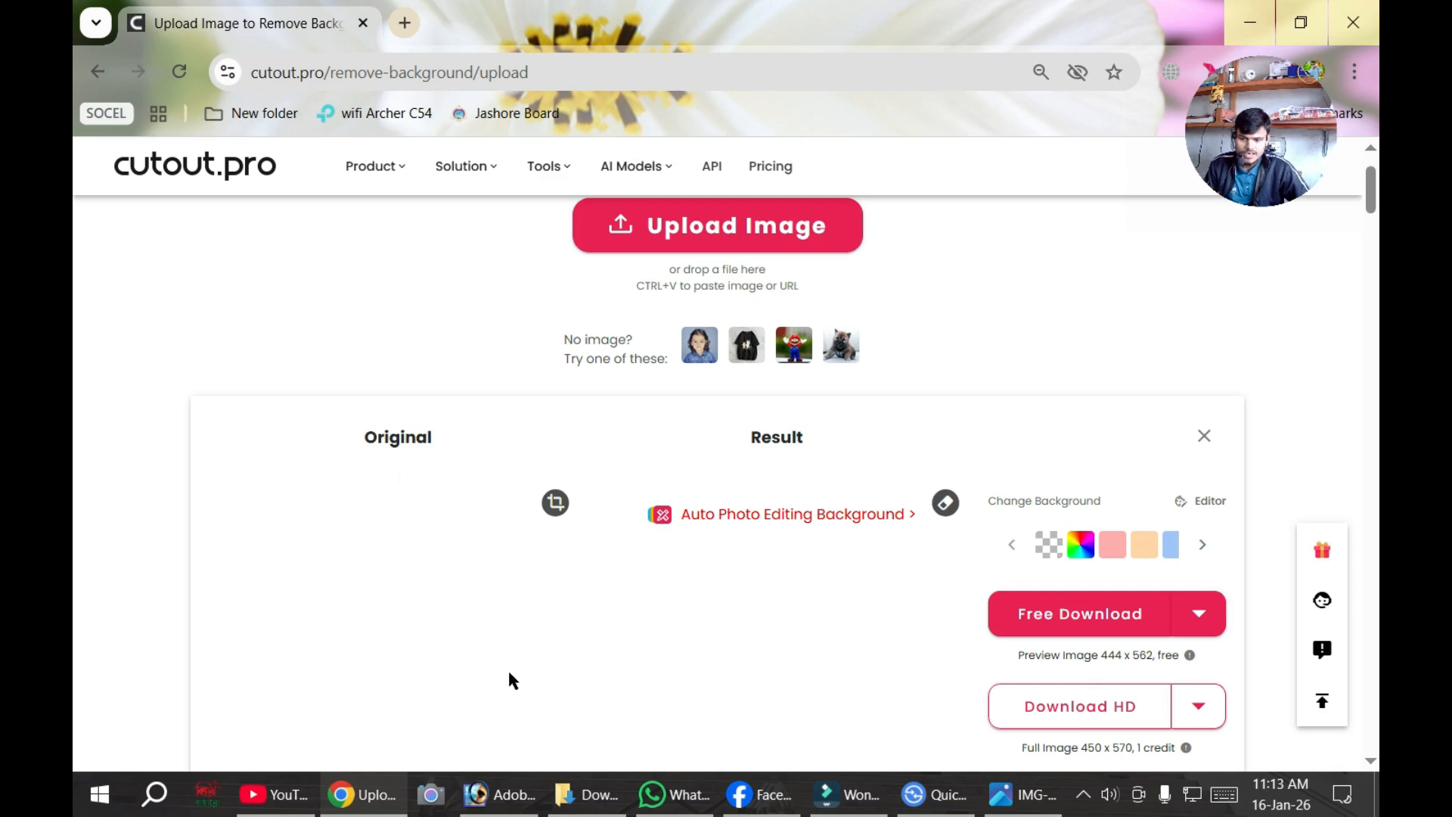
Step: Check the cutout against the original photo and give the portrait a solid light blue background
scroll(552, 501, "down", 3)
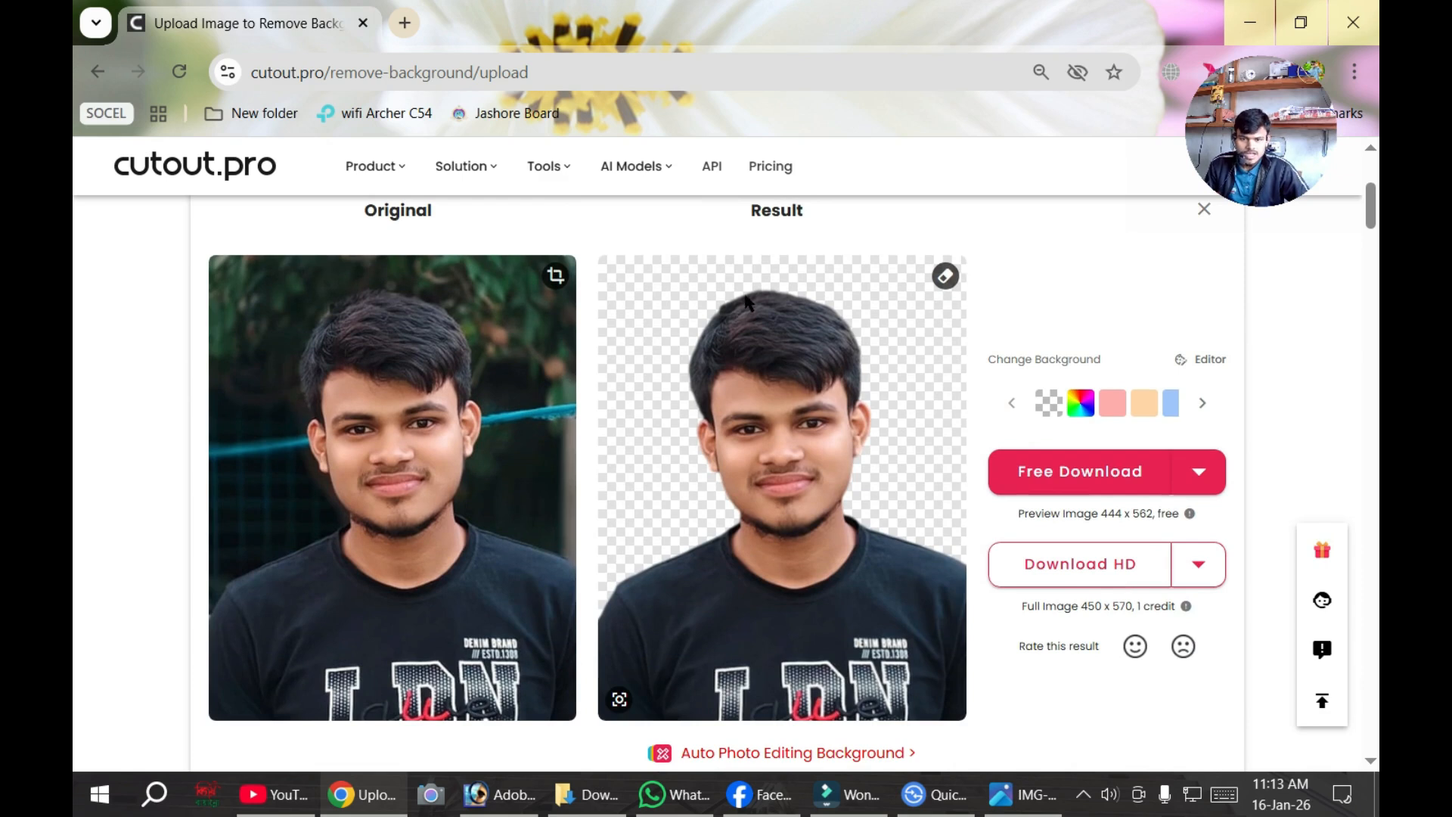
scroll(824, 430, "down", 2)
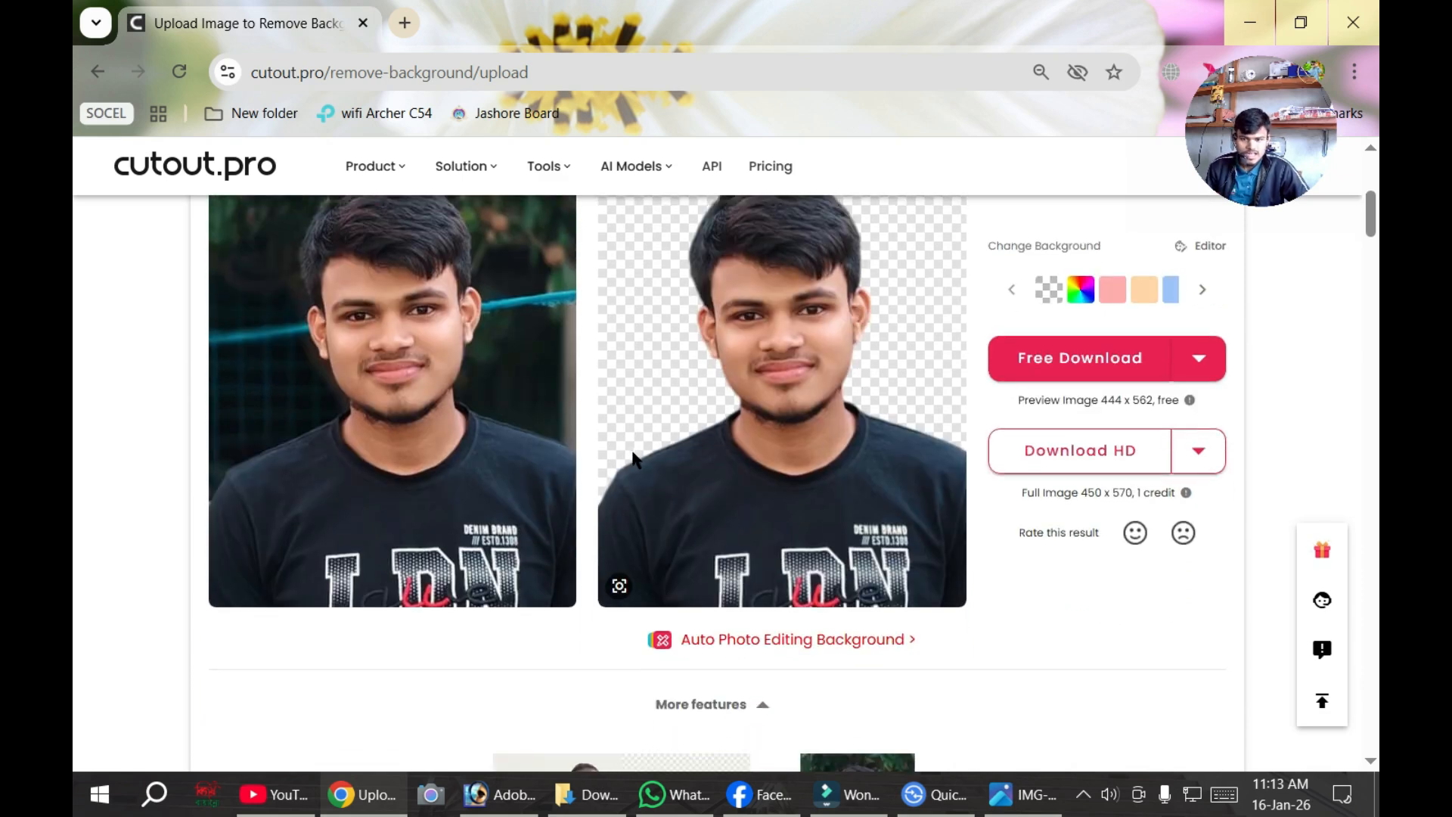
scroll(505, 387, "up", 3)
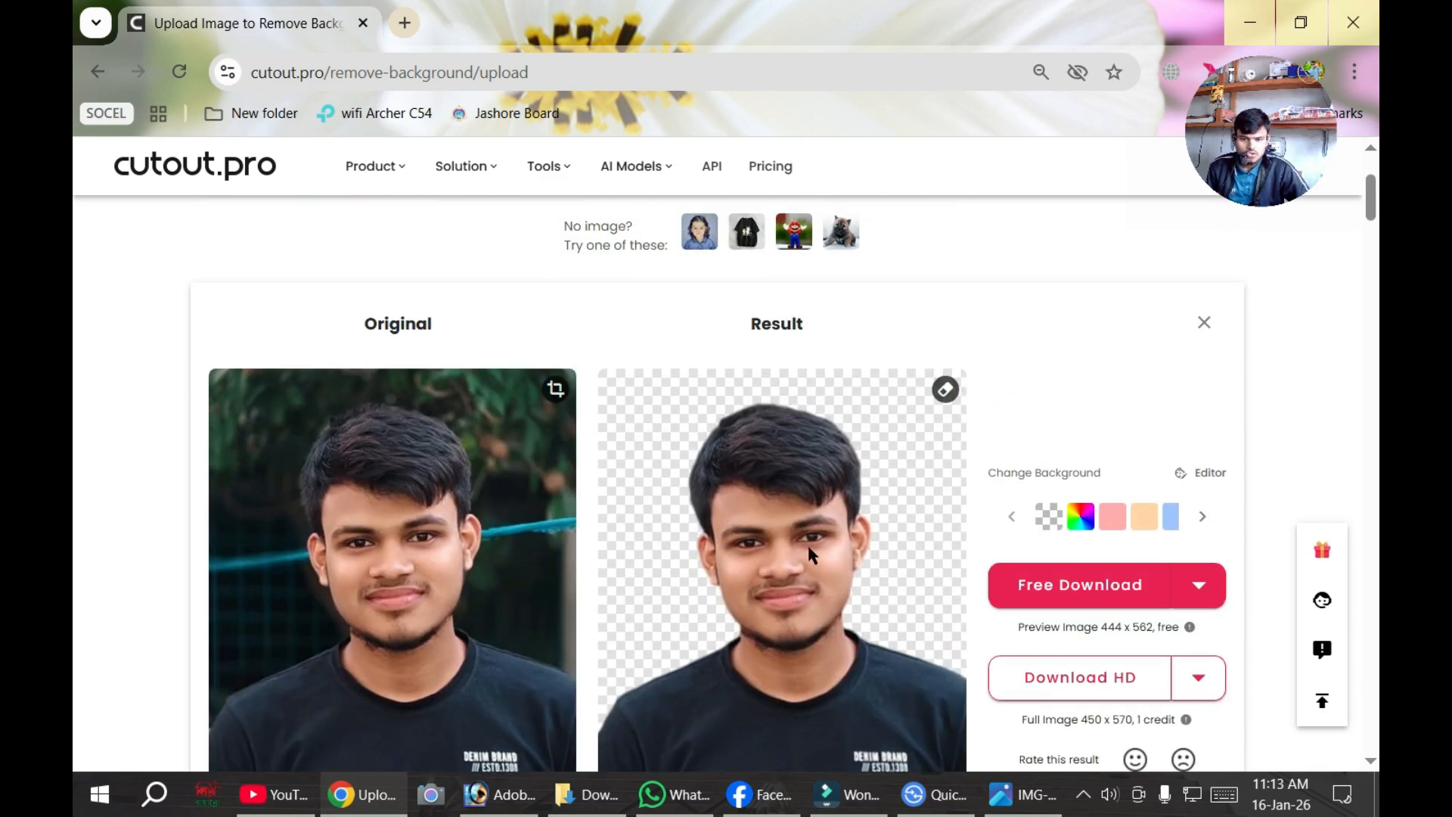
scroll(769, 546, "down", 2)
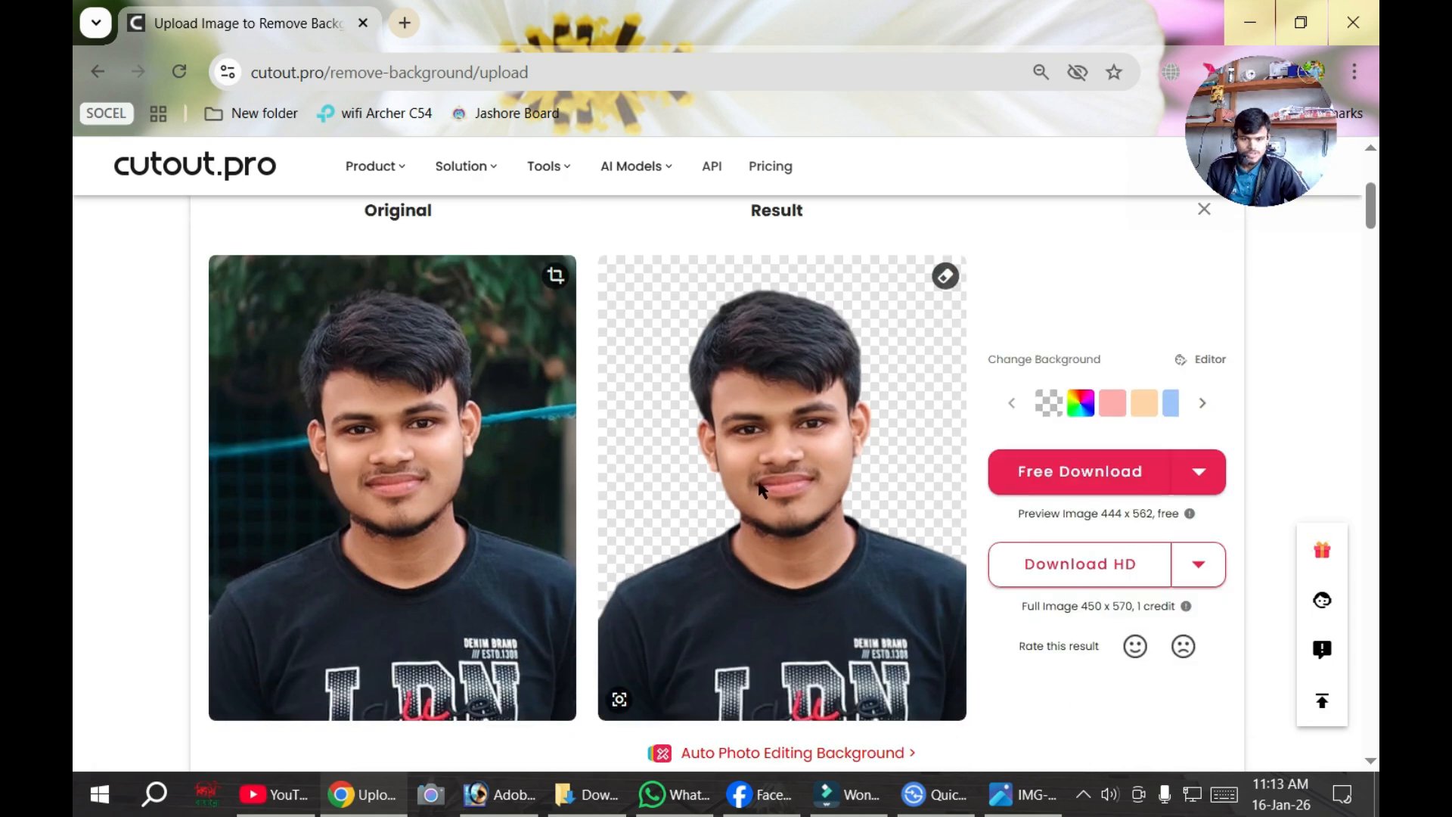
left_click(1077, 404)
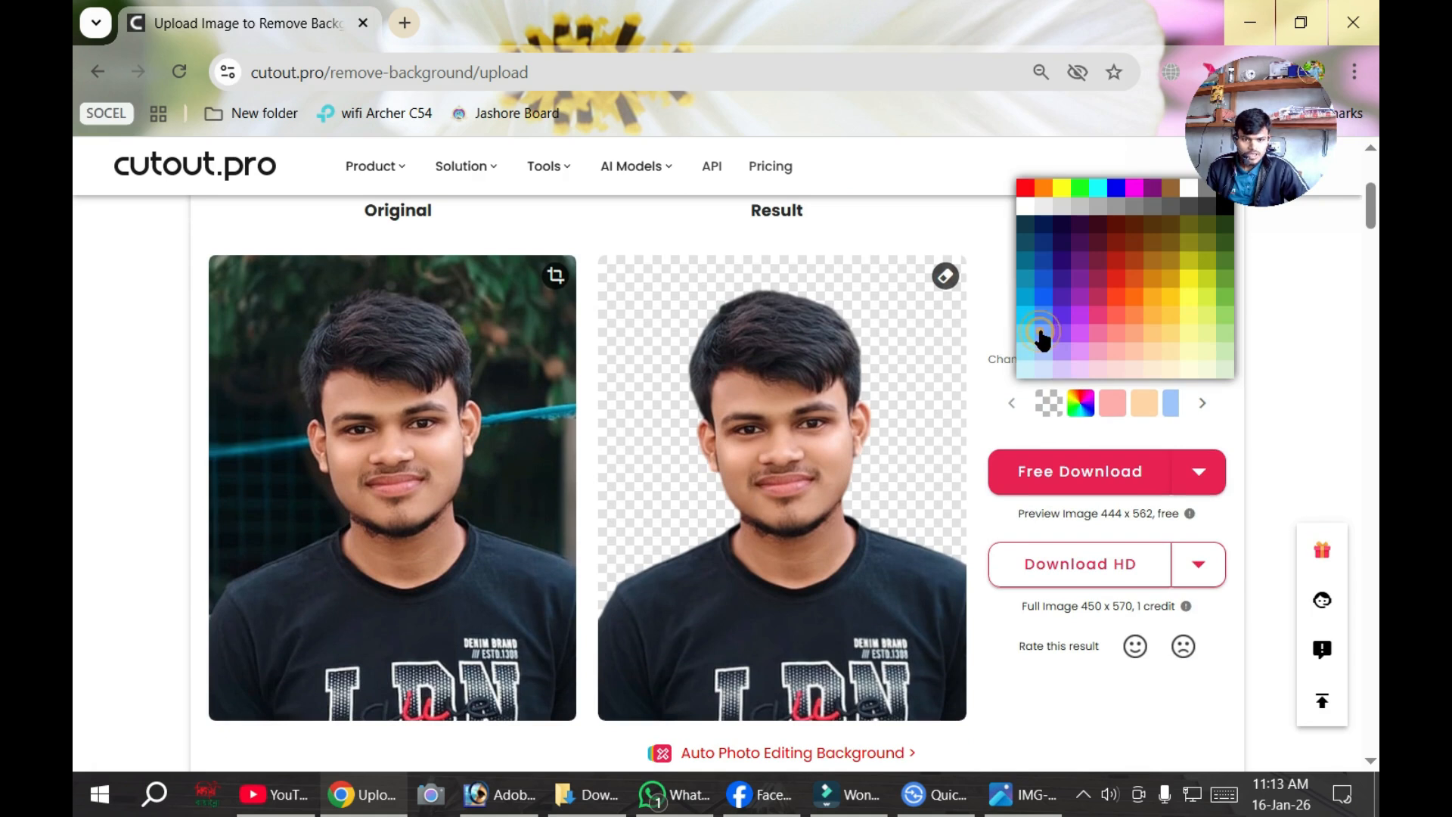
left_click(1041, 333)
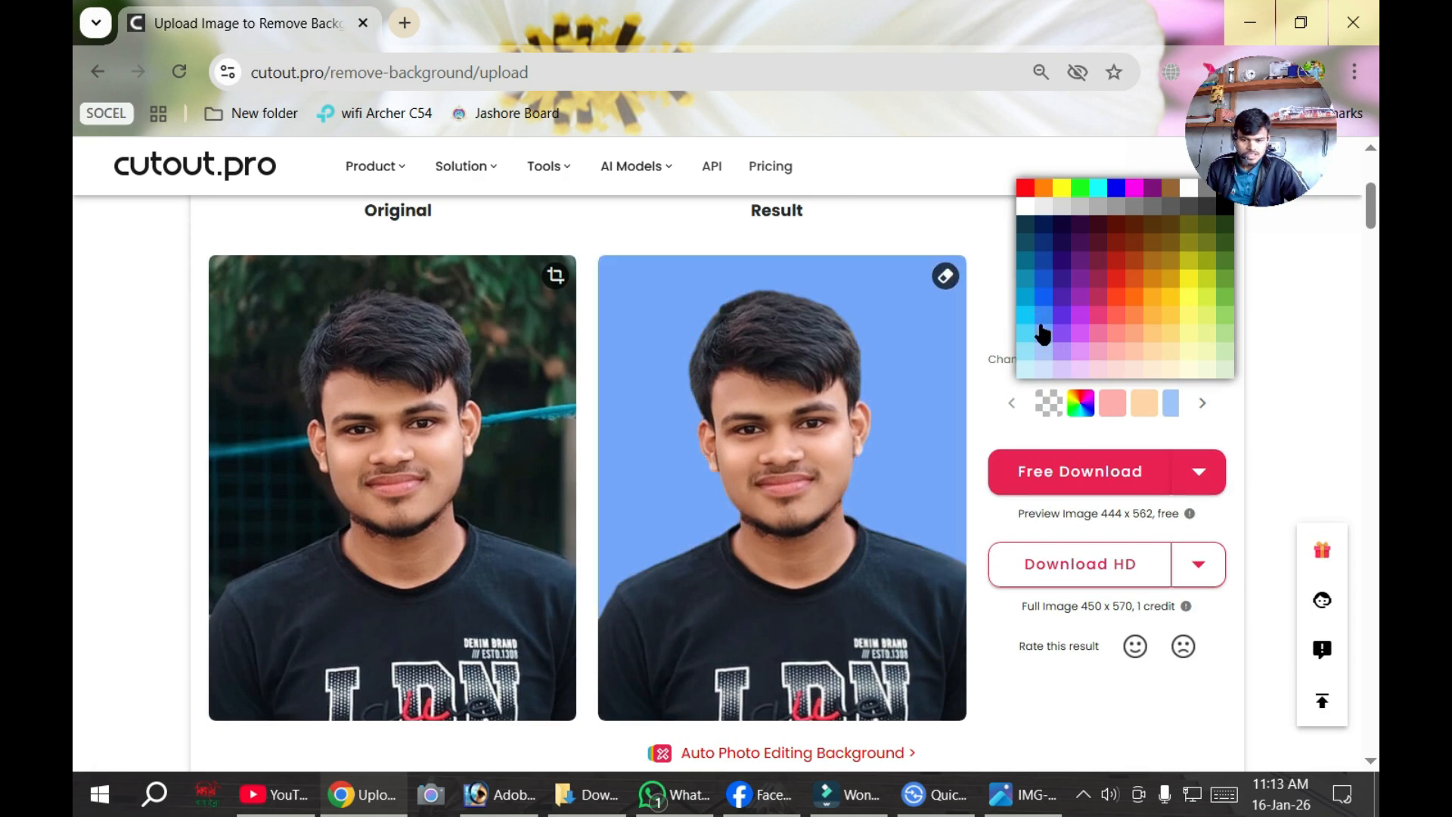
left_click(905, 393)
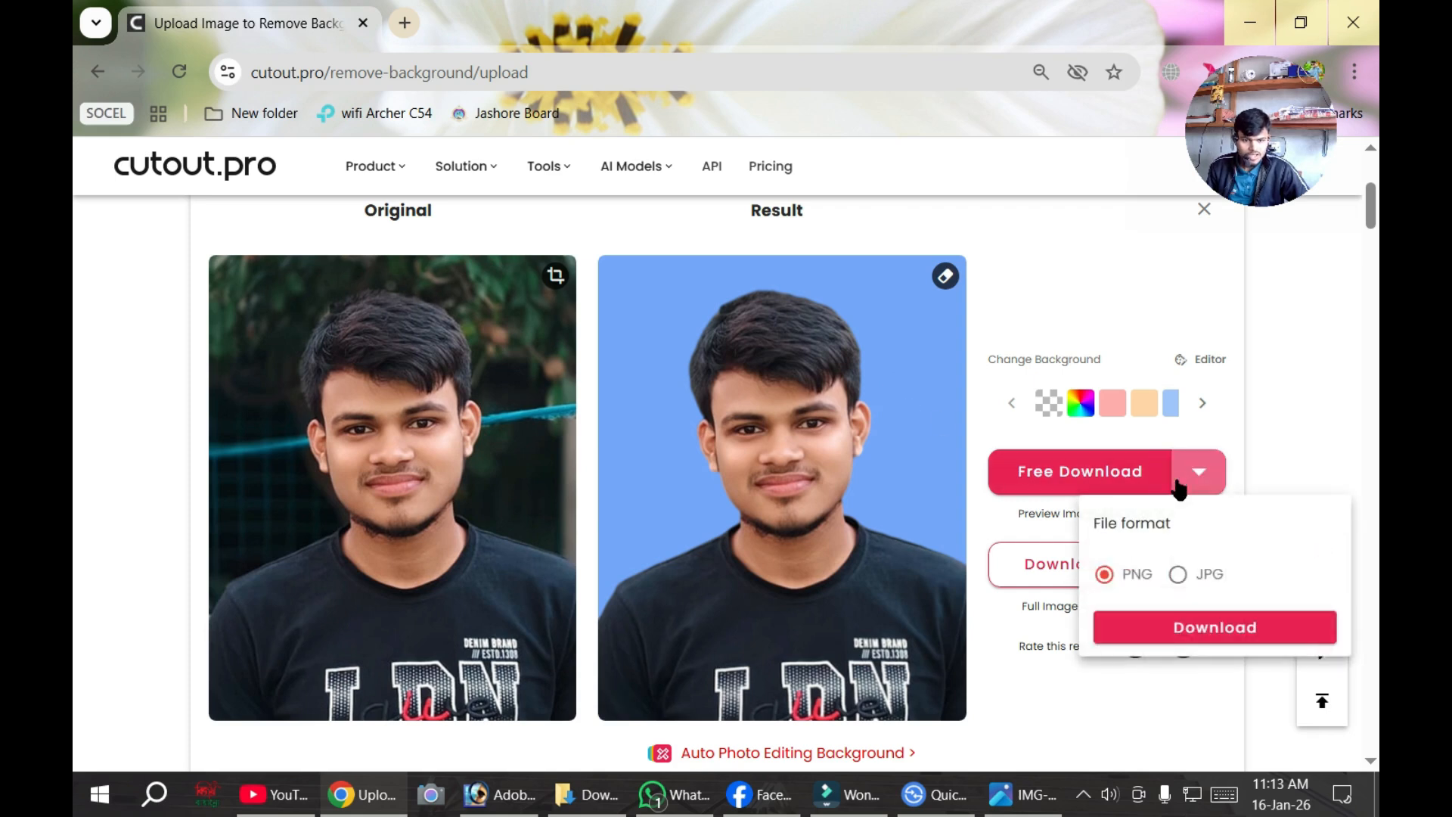
Step: Download the free blue-background portrait as a JPG with image quality 100%
mouse_move(1198, 477)
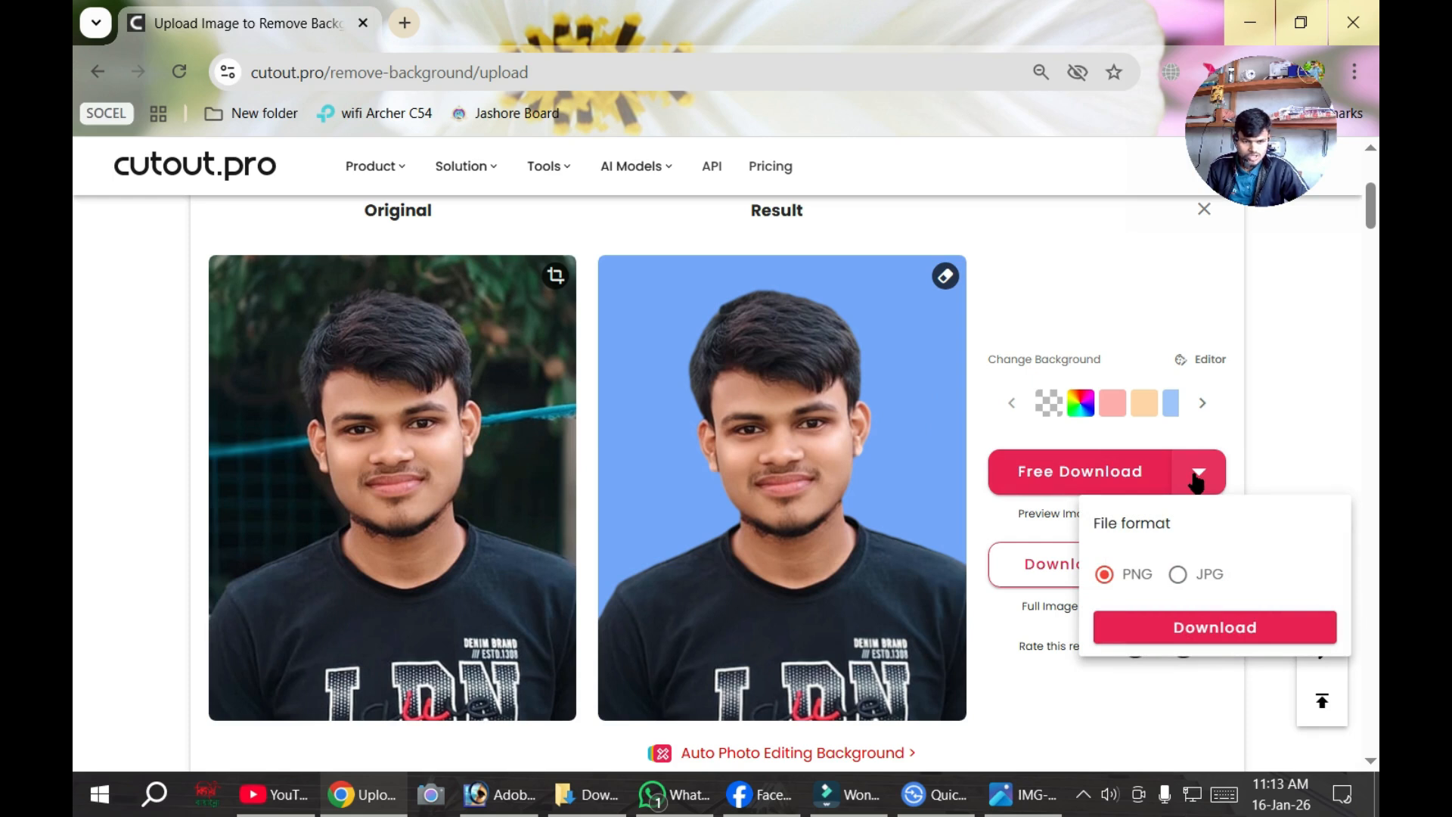
left_click(1178, 574)
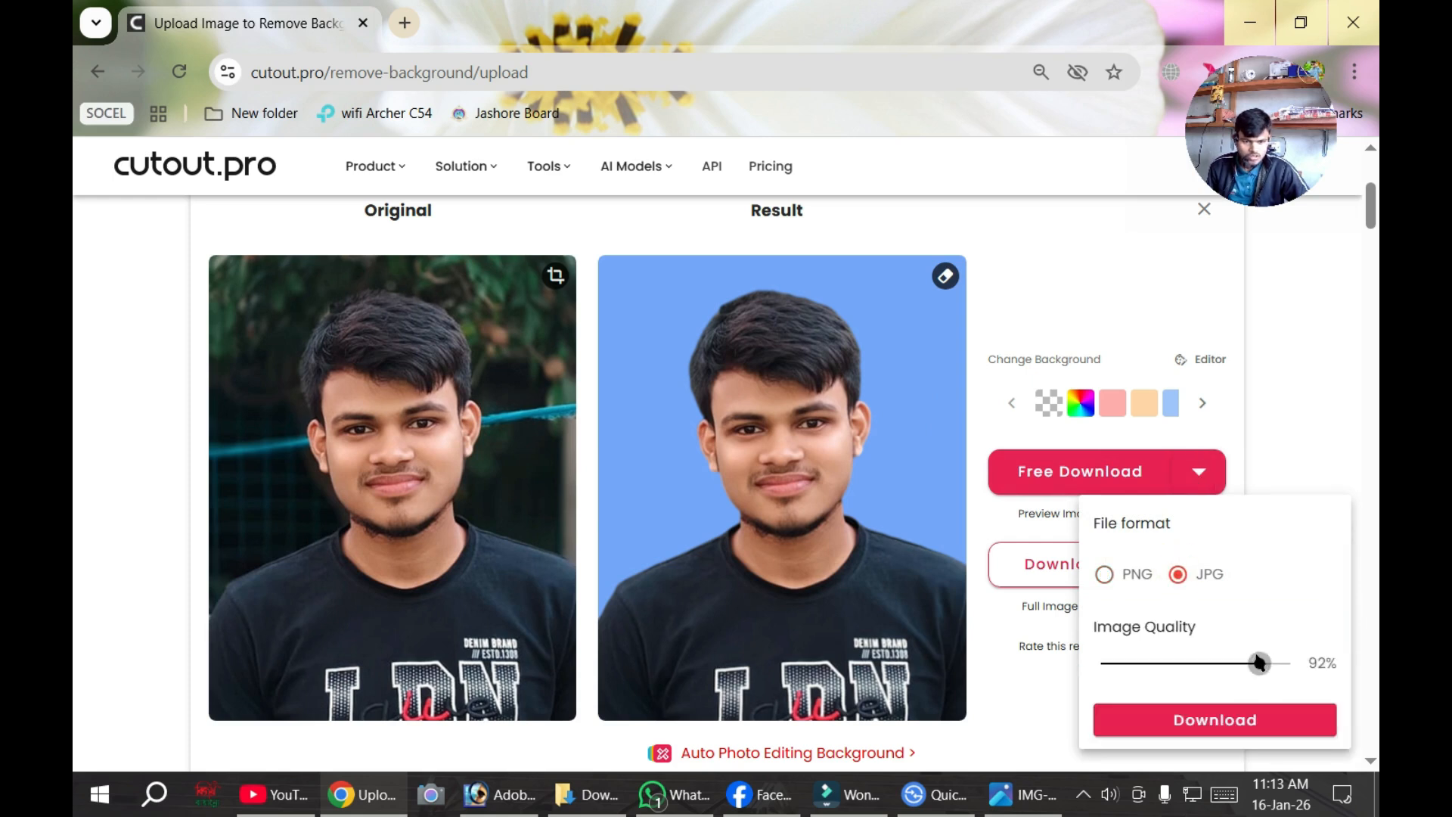
left_click_drag(1265, 663, 1320, 661)
left_click(1241, 719)
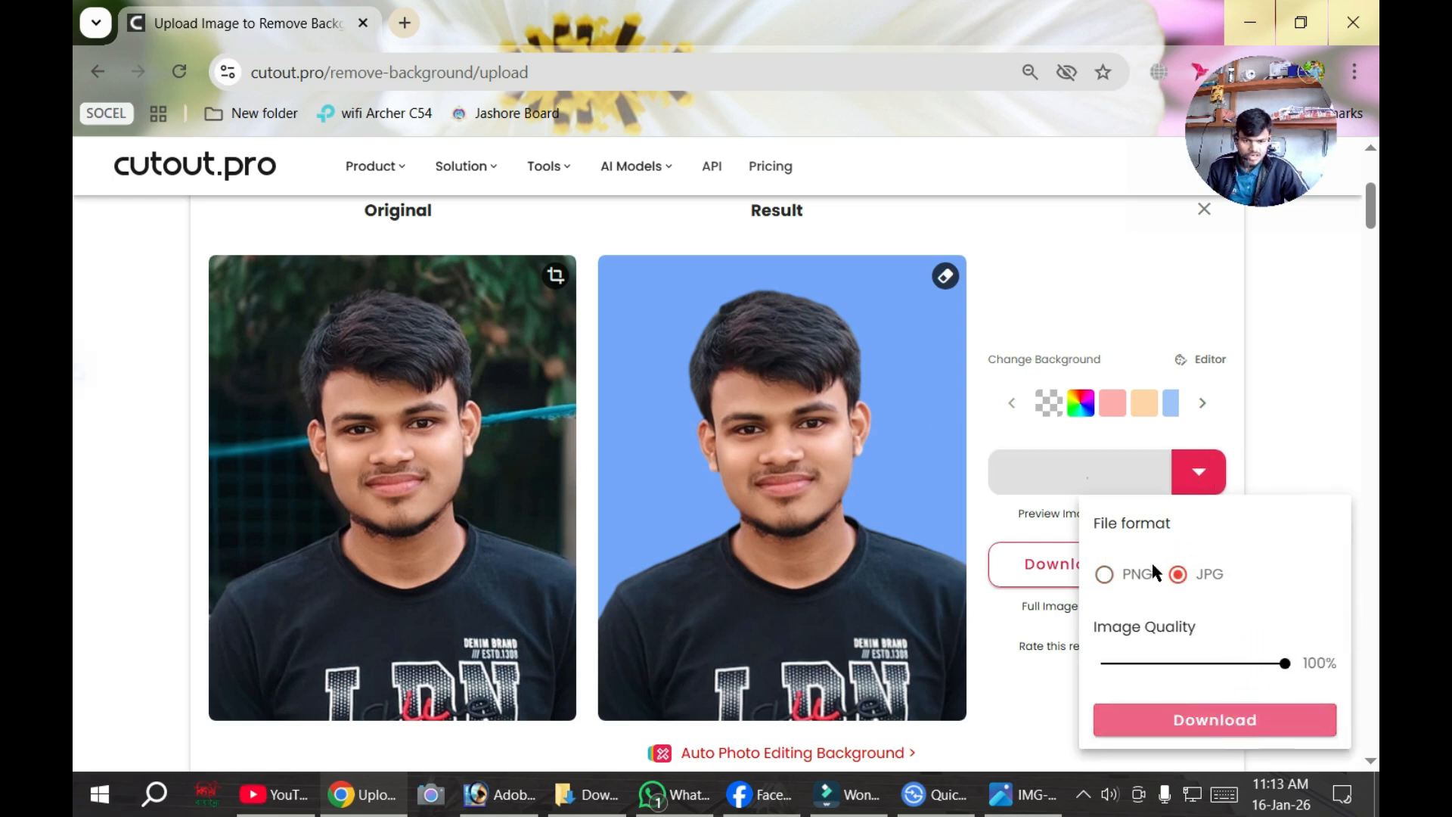
scroll(900, 342, "up", 3)
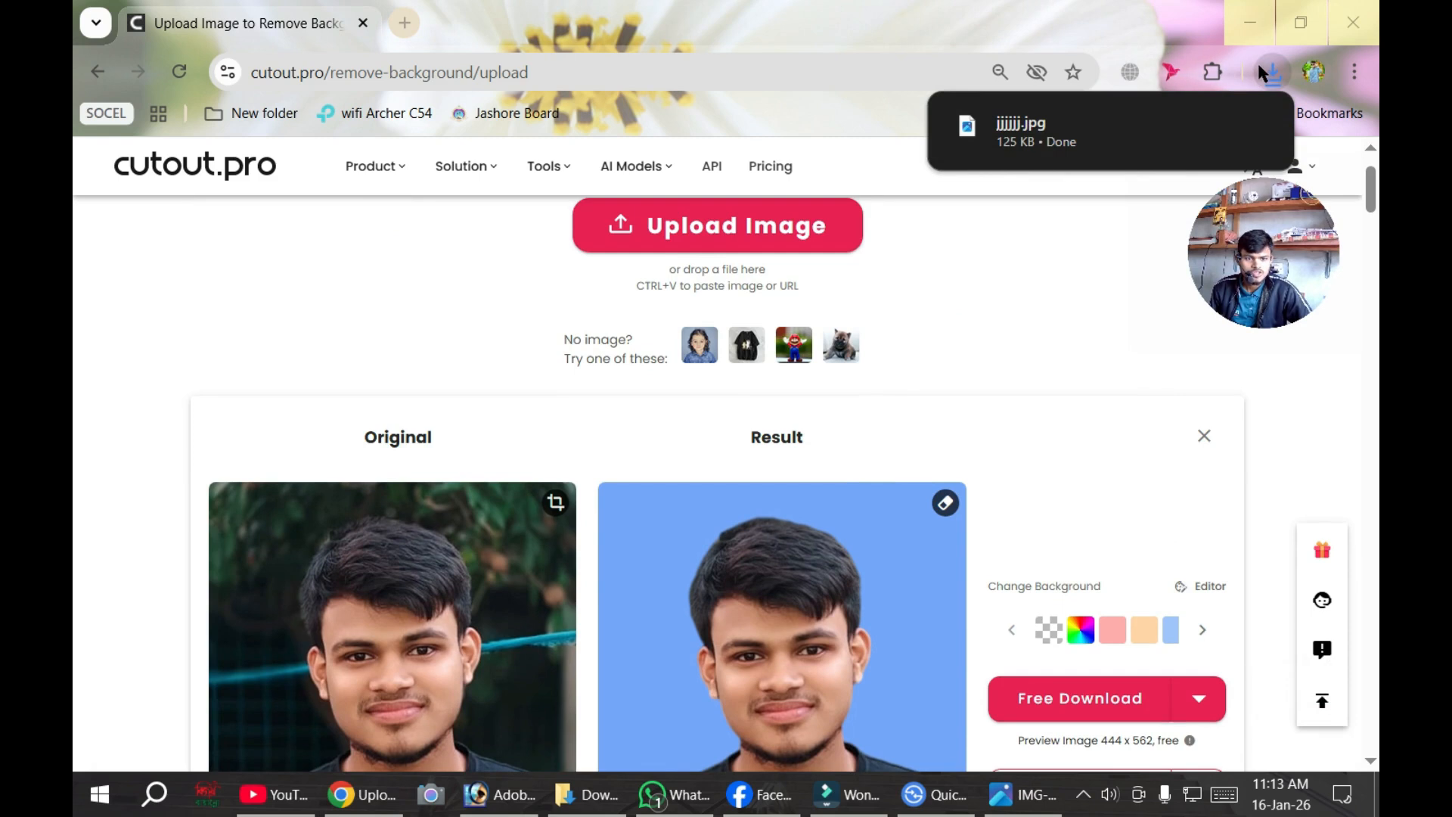
Step: Open the Photo Enhancer - Sharpener&Upscaler and upload the newly downloaded blue-background jjjjjj.jpg from the recent downloads
mouse_move(378, 182)
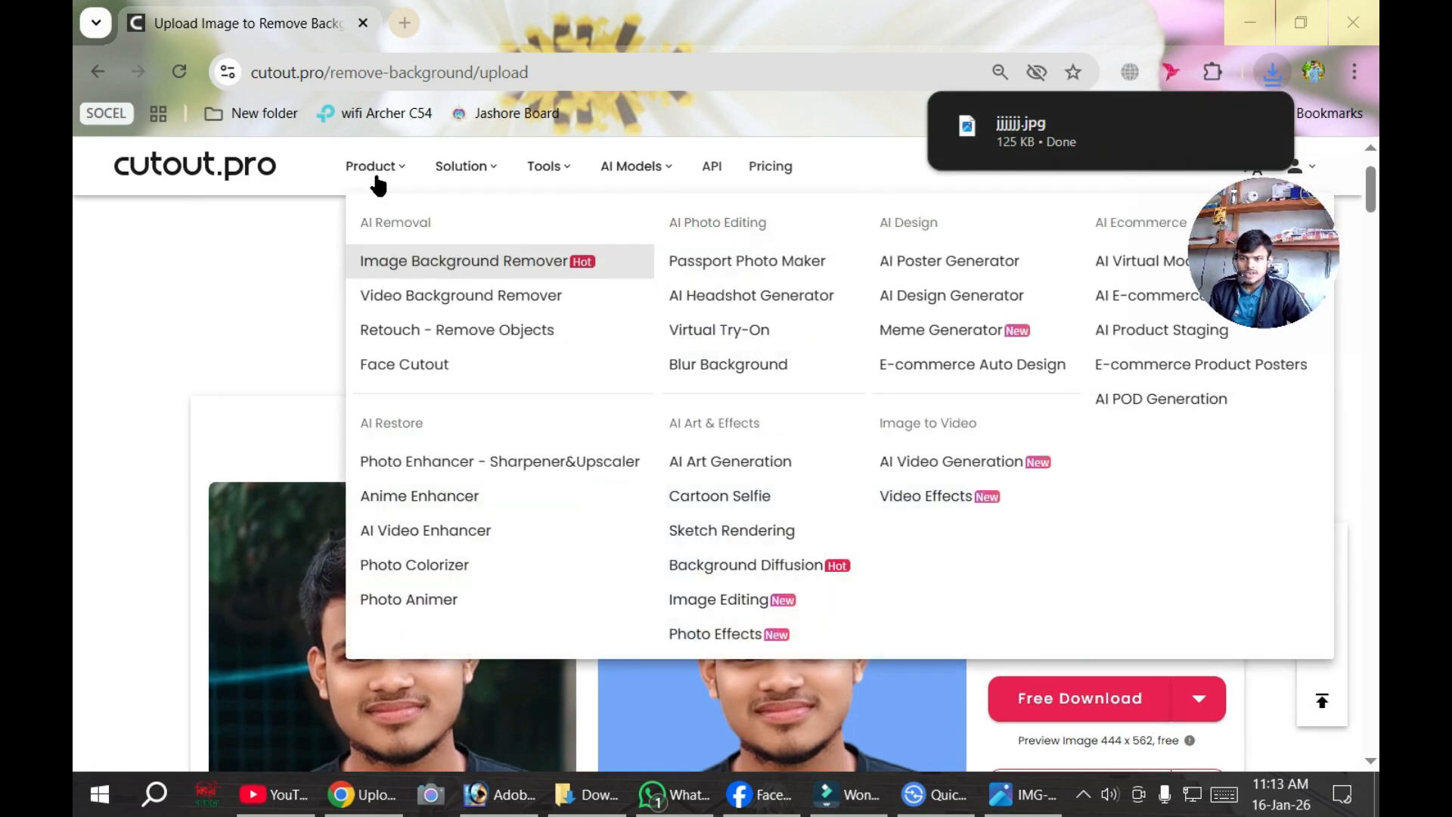
left_click(421, 463)
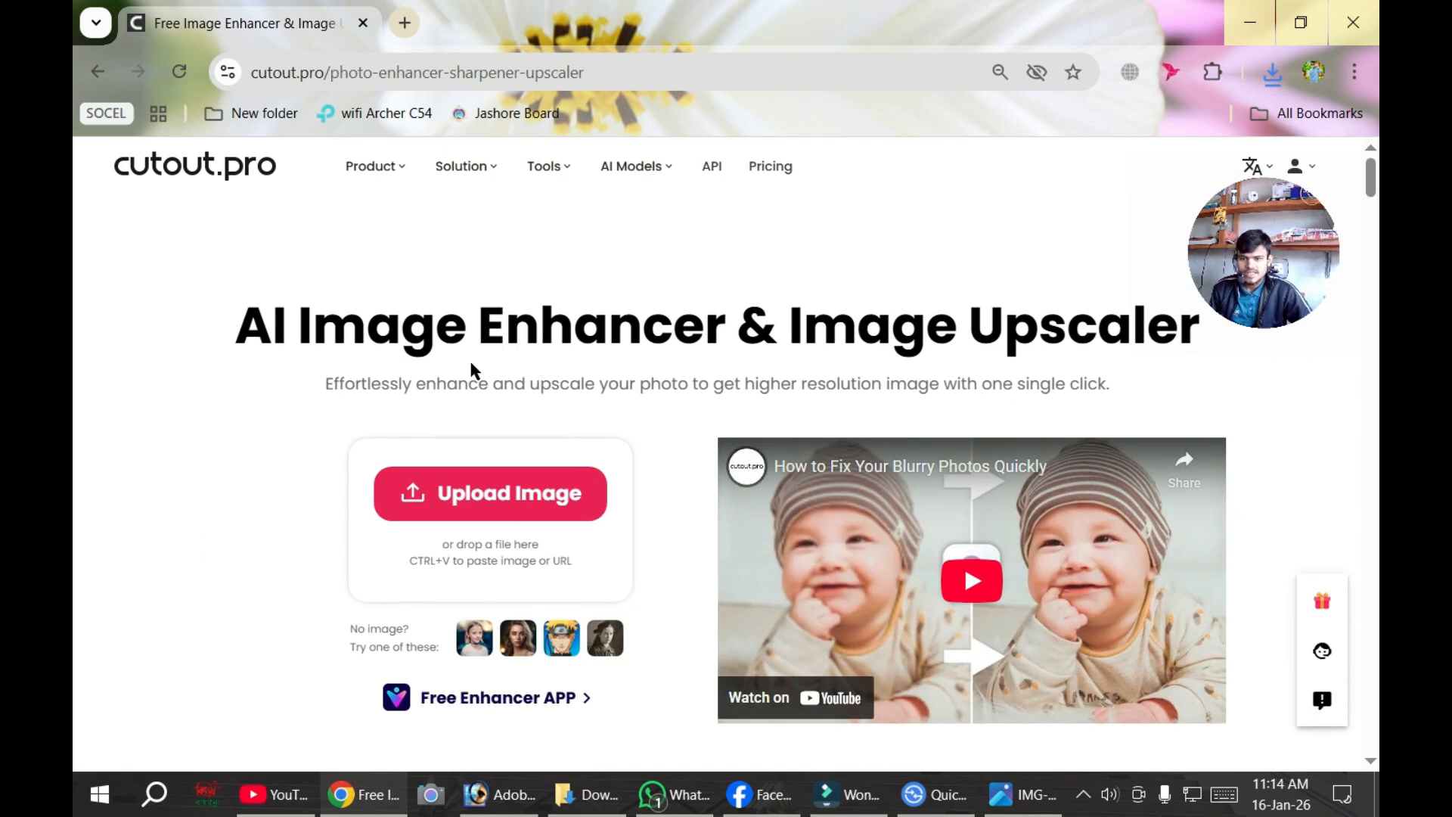
left_click(443, 497)
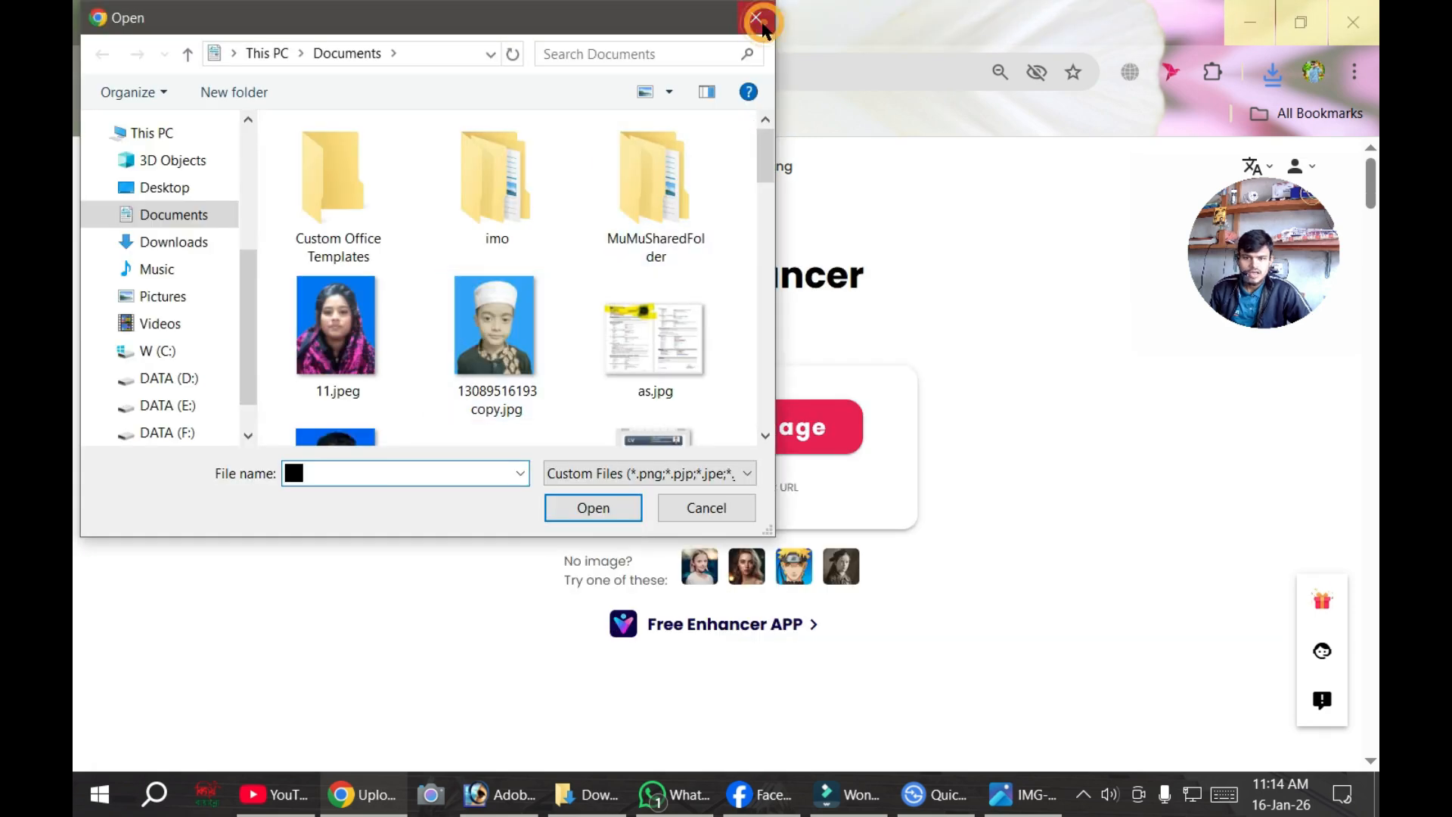
left_click(758, 19)
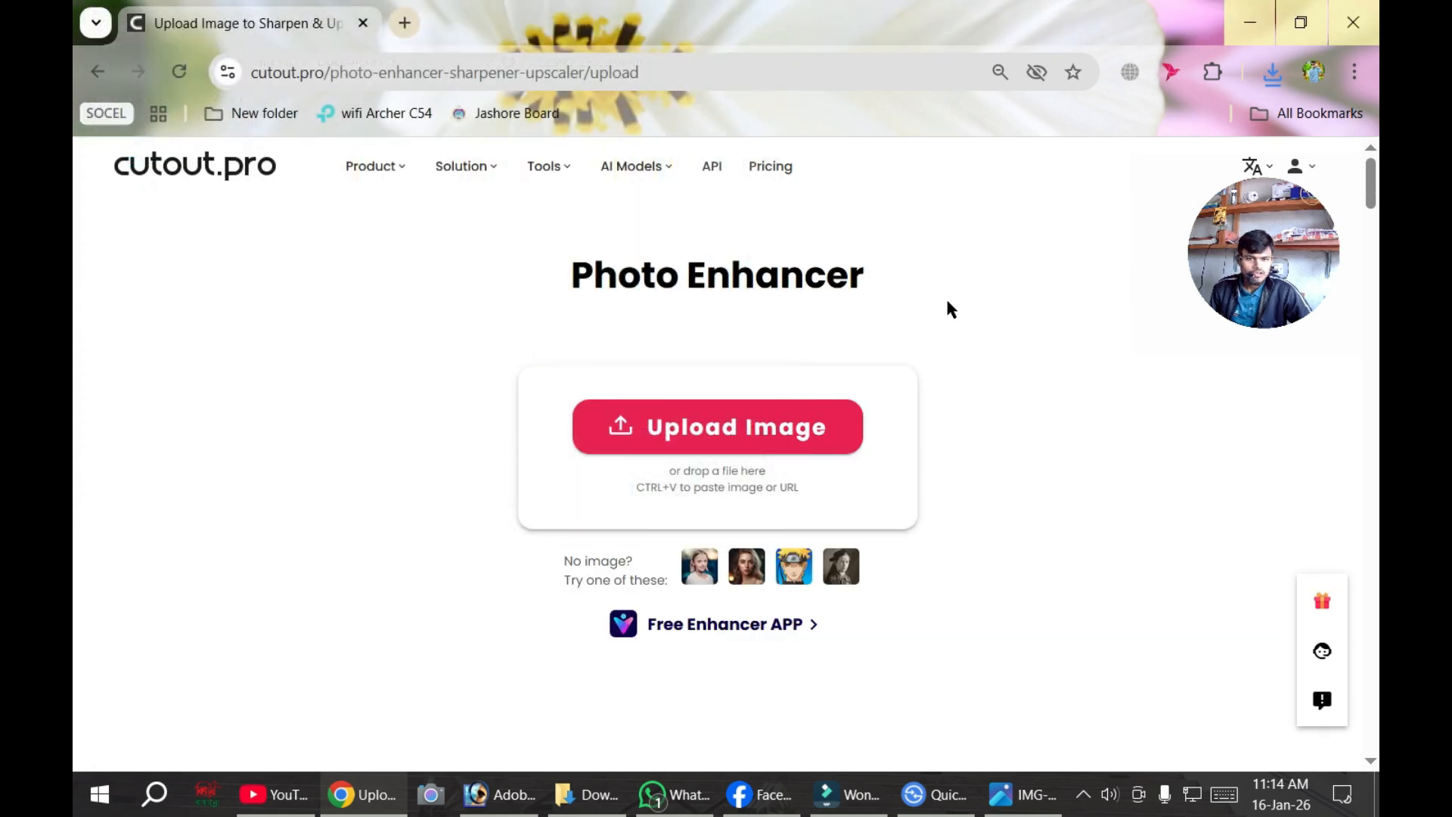
left_click(1259, 77)
left_click_drag(1021, 178, 643, 288)
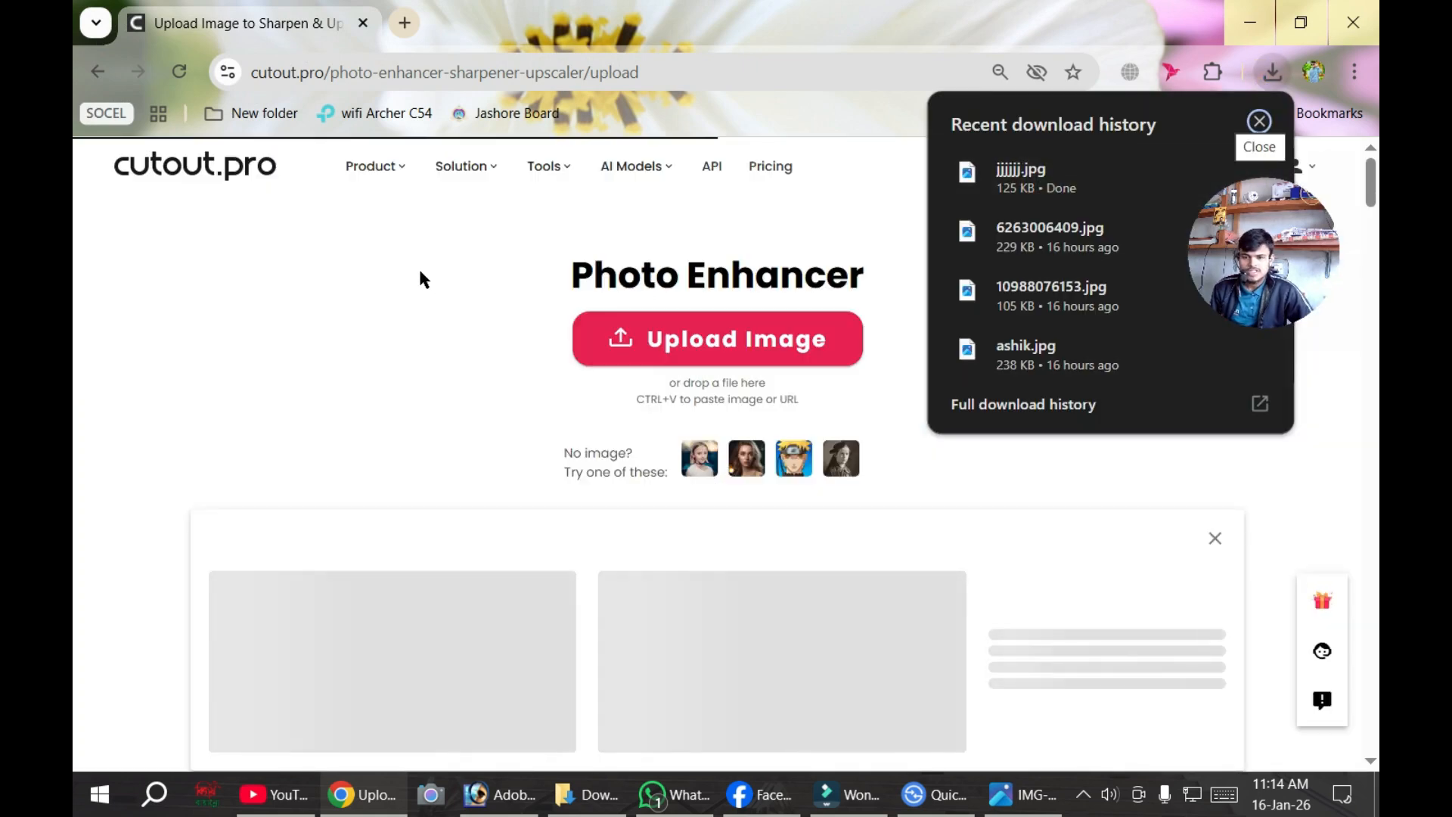
Step: Compare the enhanced portrait with the original and set the restoration mode to Fidelity
scroll(429, 258, "down", 1)
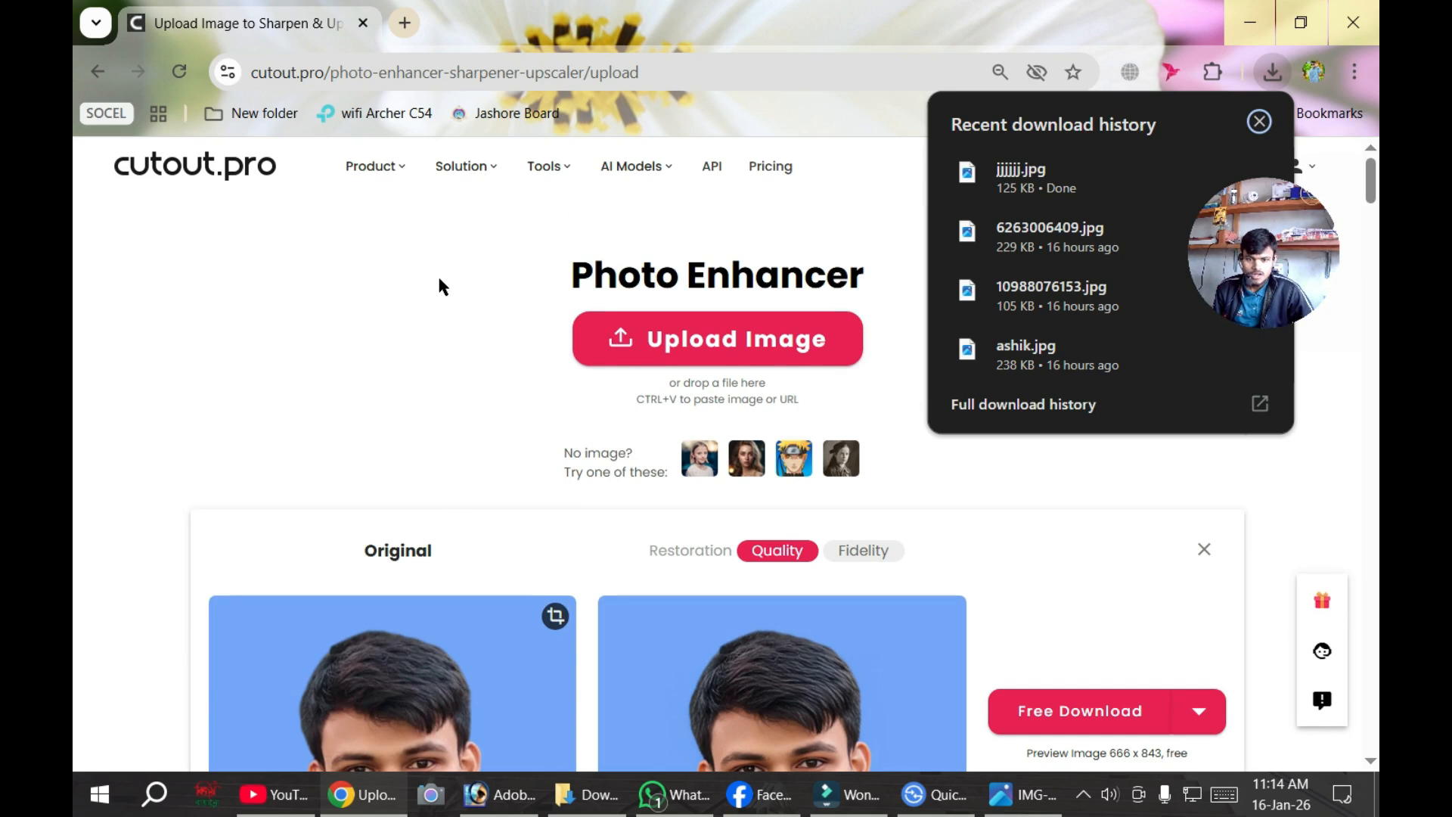
left_click(426, 265)
scroll(437, 263, "down", 5)
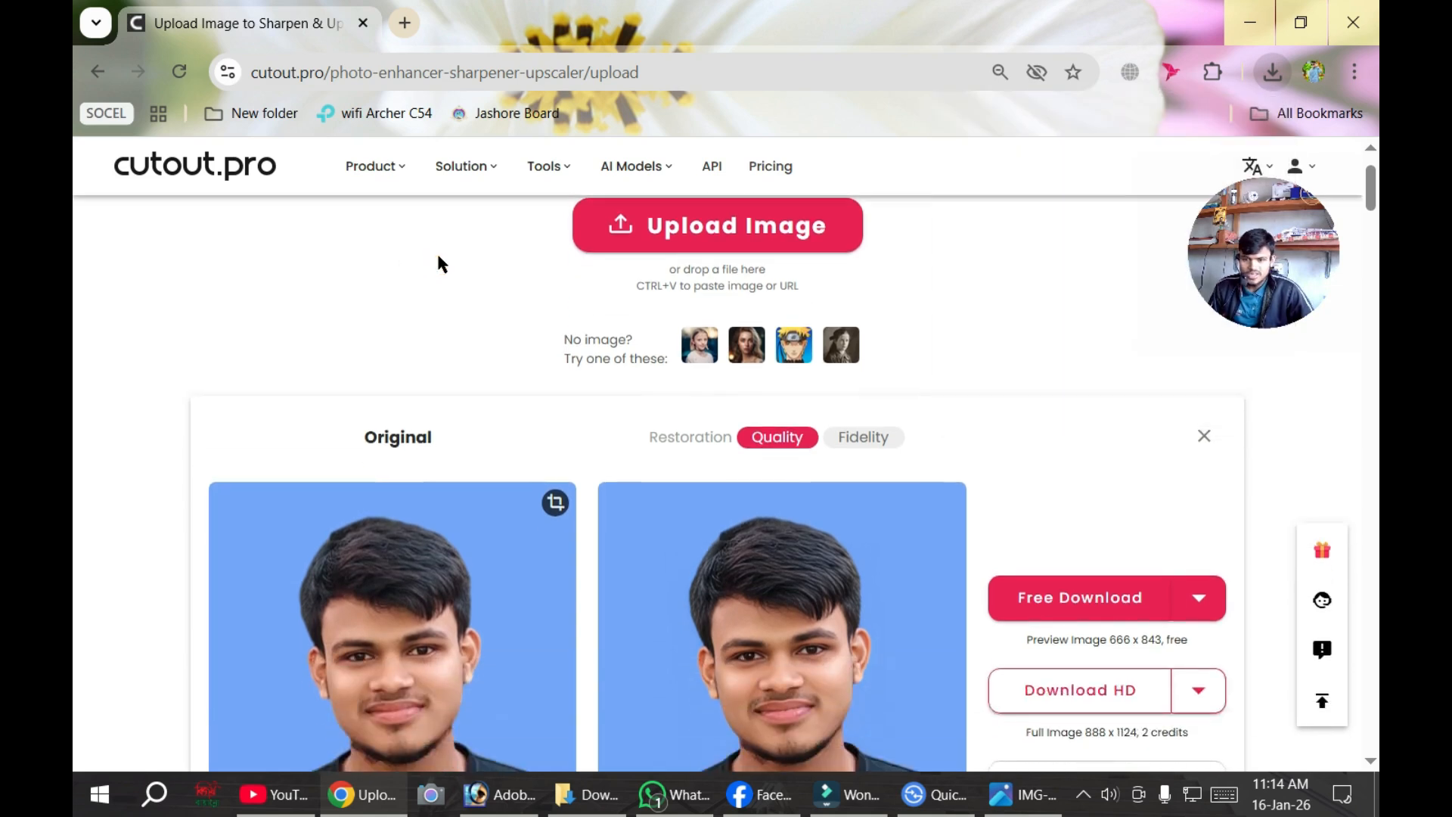
scroll(678, 295, "up", 1)
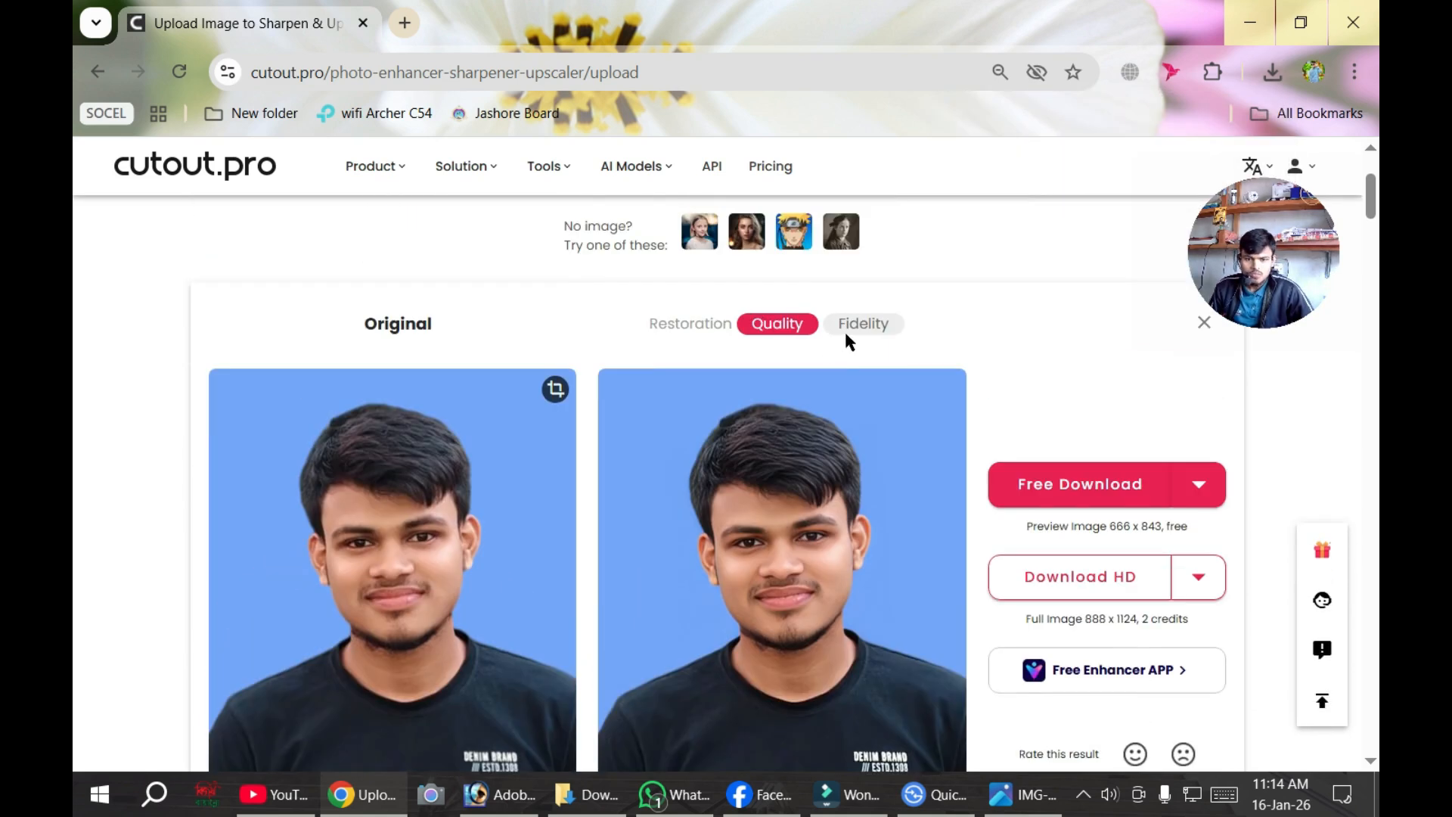
scroll(843, 330, "down", 1)
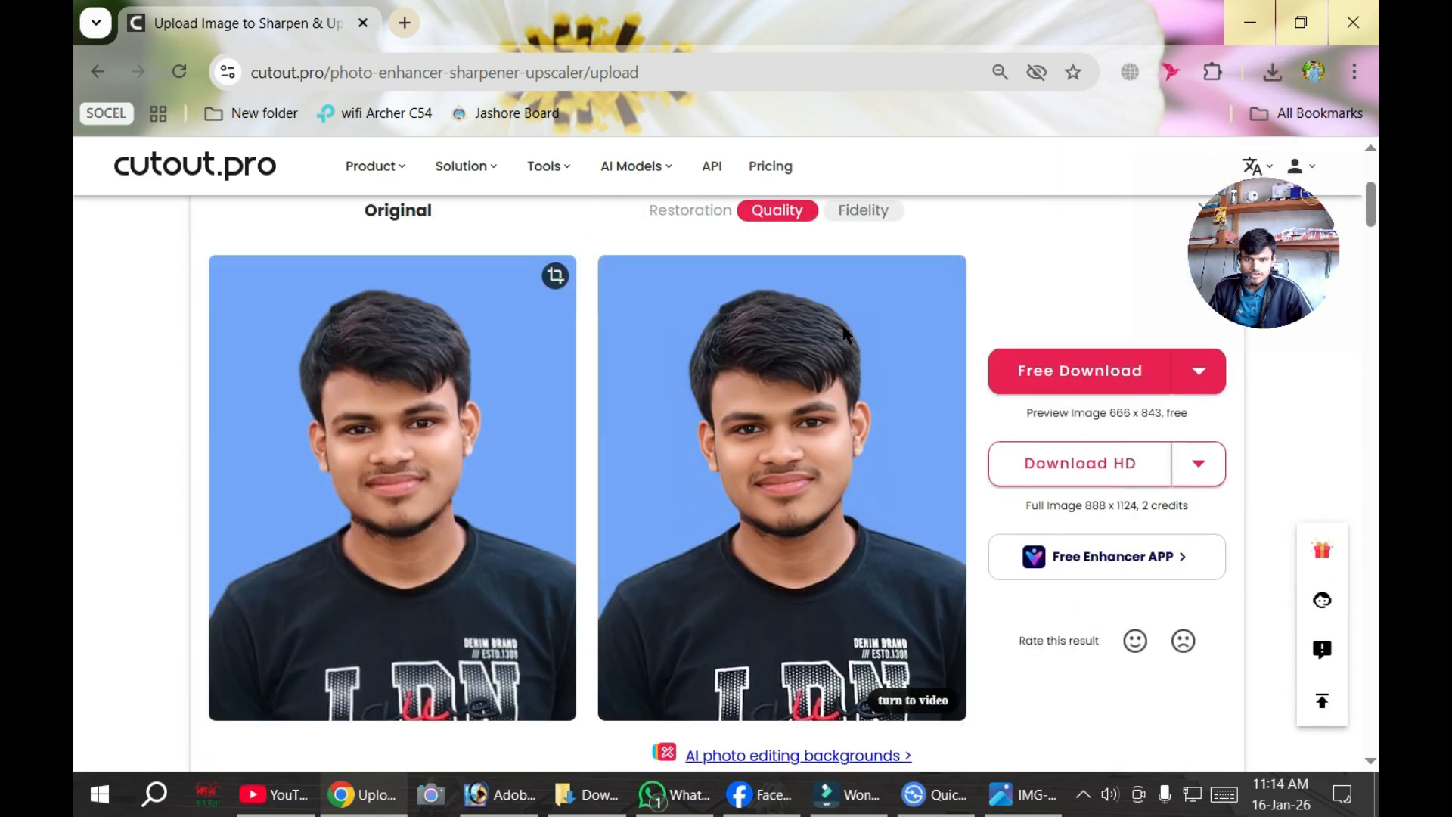
left_click(869, 214)
Step: Download the free enhanced portrait as a JPG with image quality 100%
left_click(1196, 375)
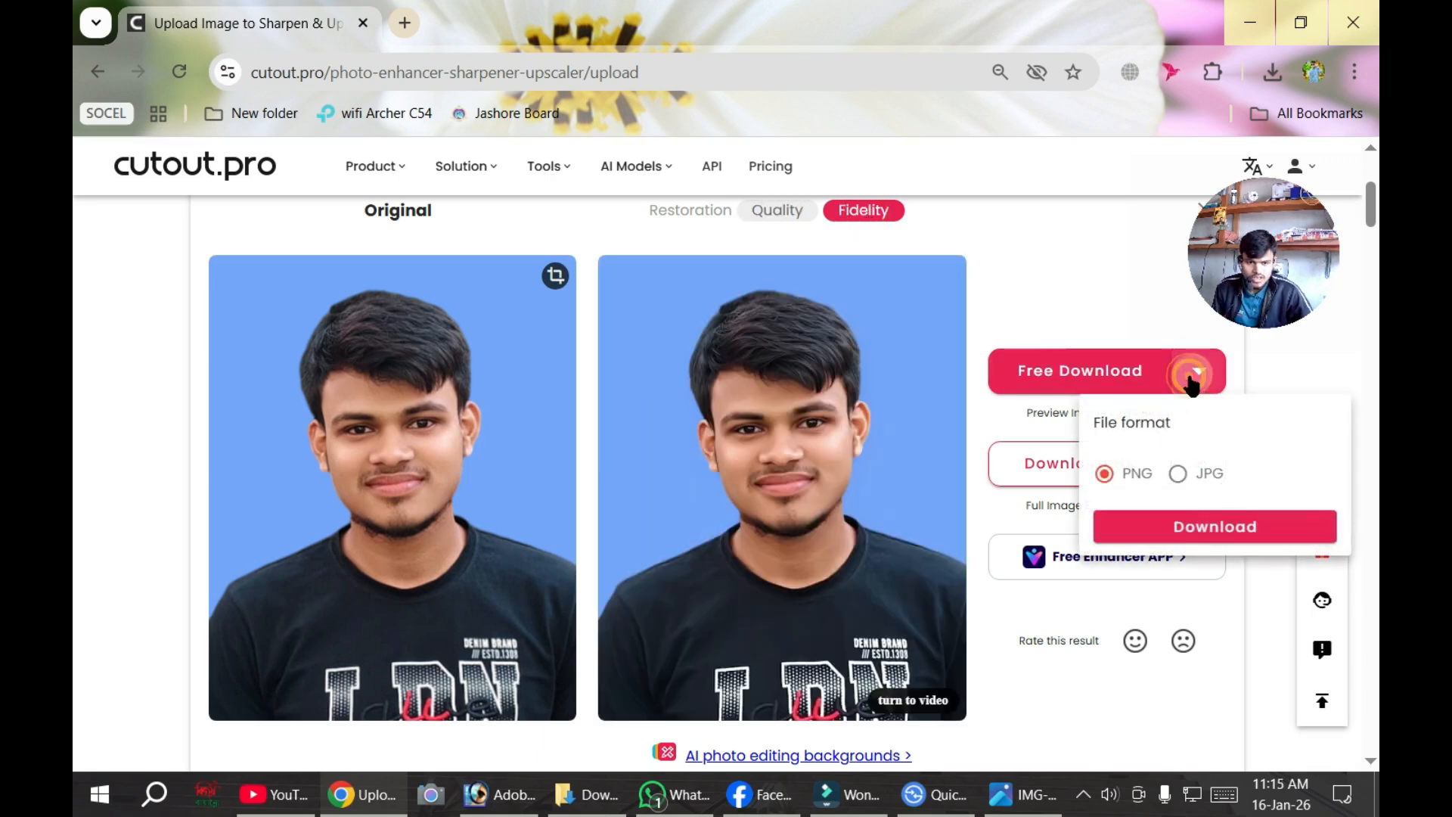
left_click(1178, 473)
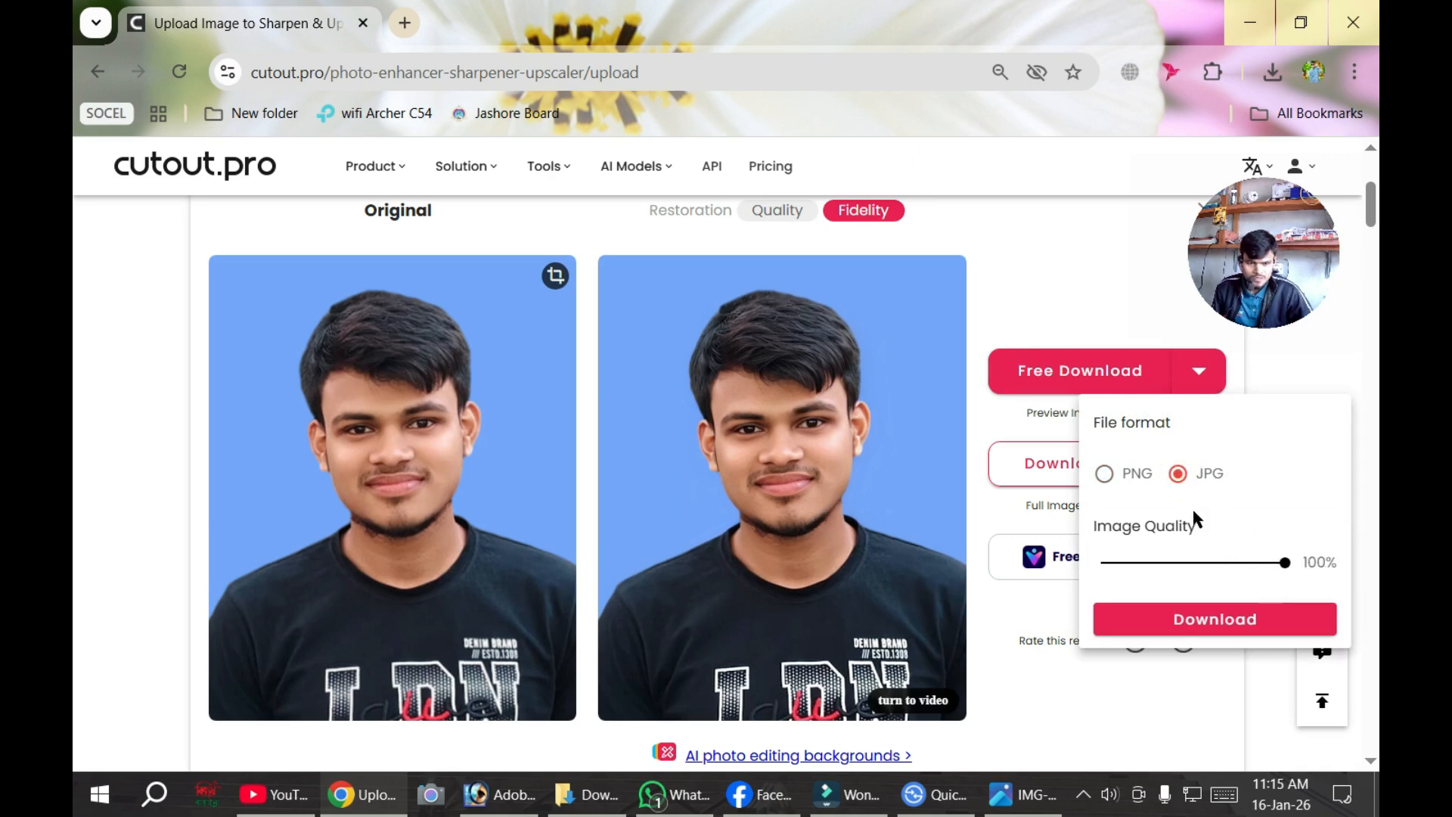
left_click(1215, 622)
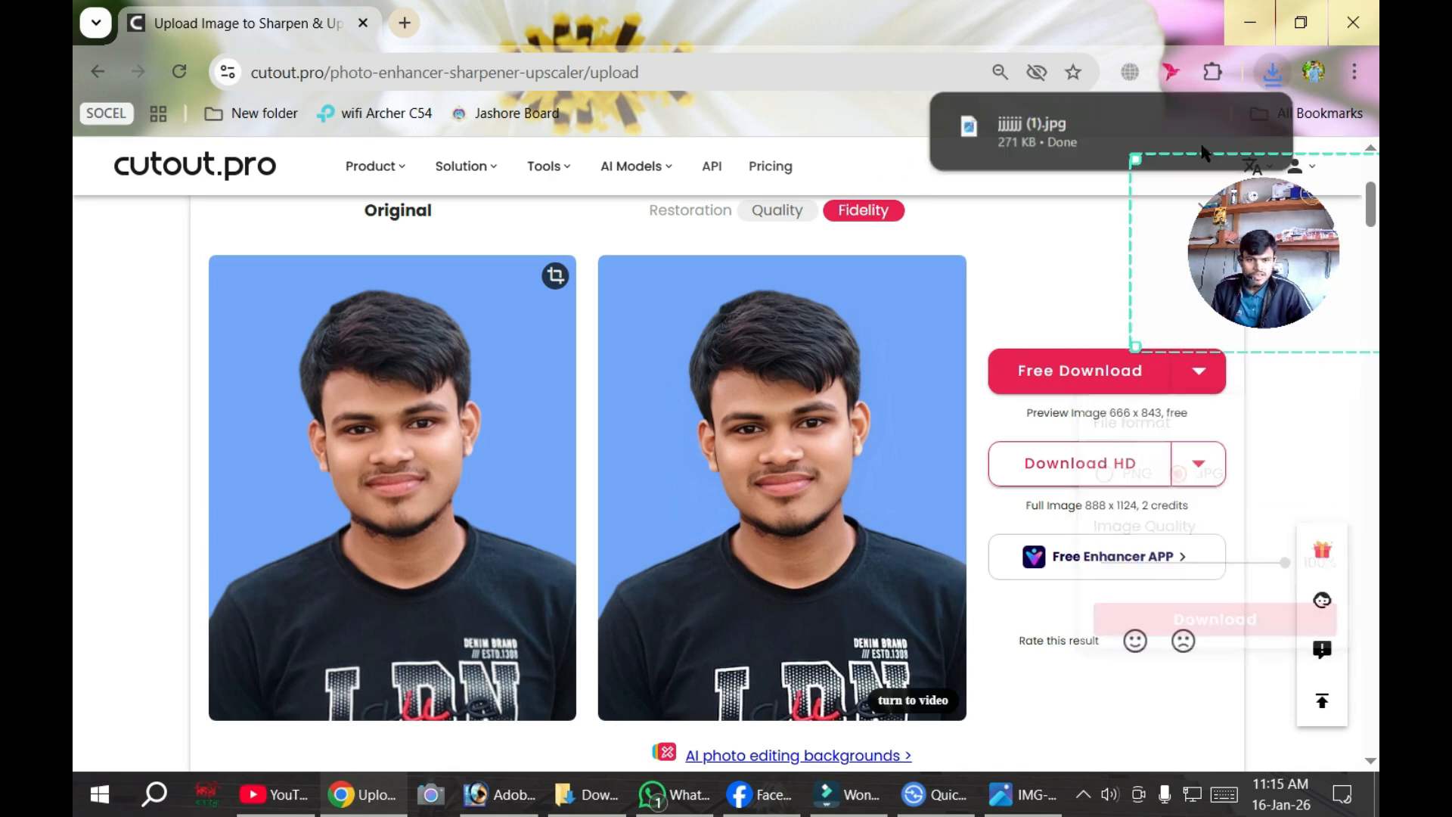
Step: Open the downloaded jjjjjj (1).jpg in Photoshop and arrange its window beside the original jjjjjj.jpg
left_click_drag(1082, 129, 476, 529)
left_click_drag(407, 122, 831, 111)
left_click(317, 218)
key("ctrl+minus")
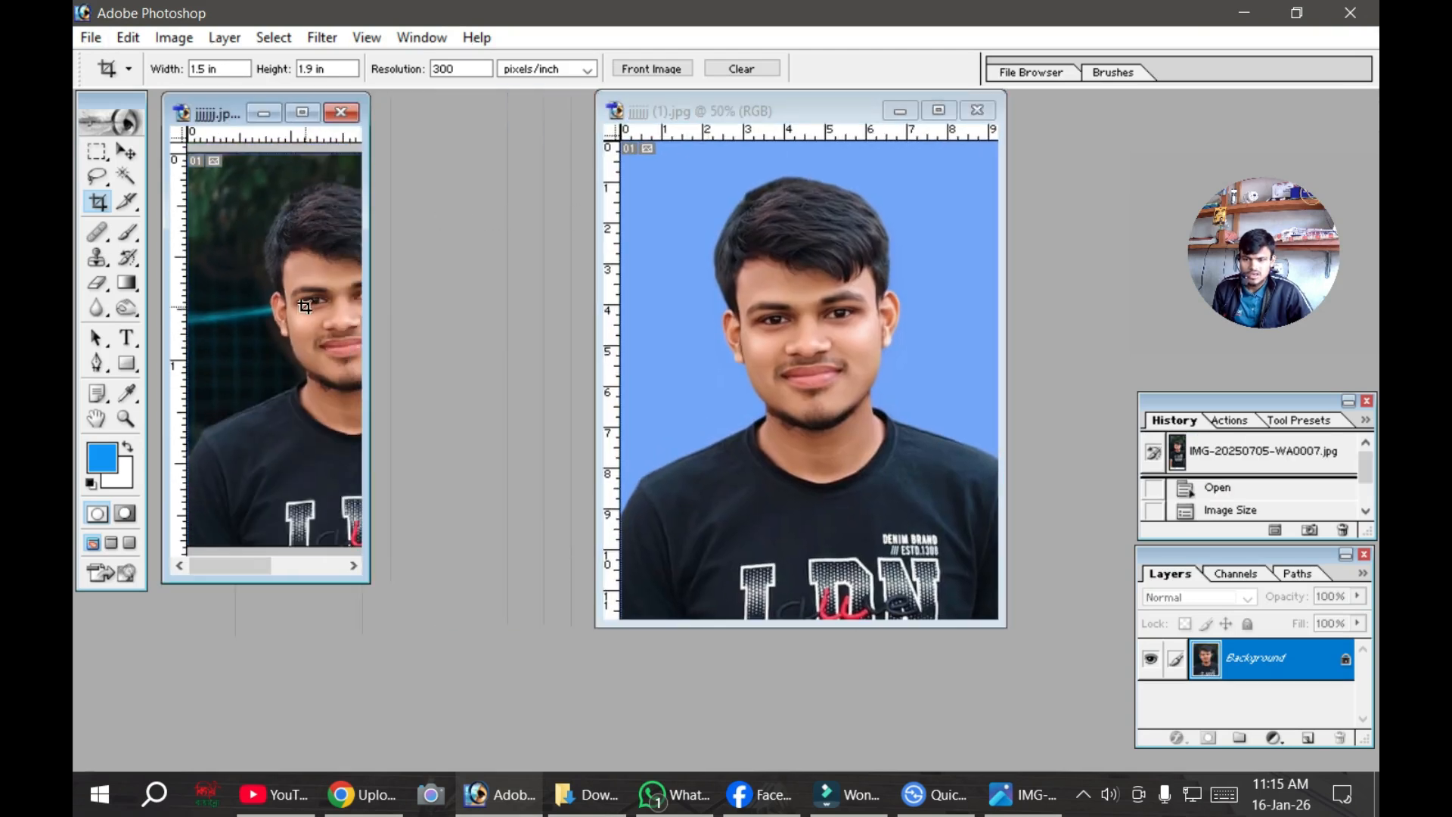
left_click_drag(363, 192, 561, 209)
Step: Examine the face at close range in both the original jjjjjj.jpg and the enhanced jjjjjj (1).jpg
scroll(392, 264, "up", 8)
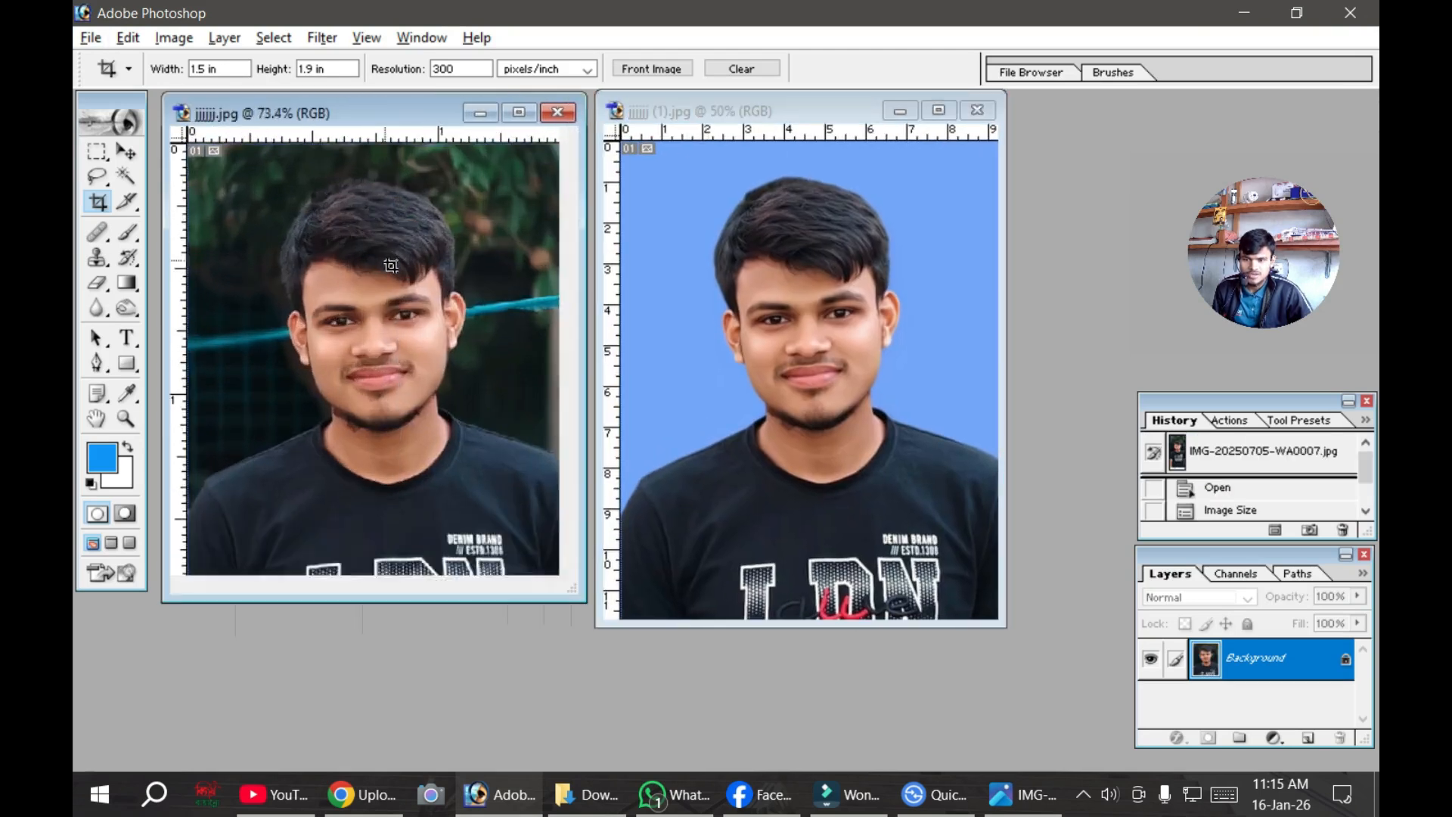
left_click_drag(551, 513, 267, 237)
left_click(773, 301)
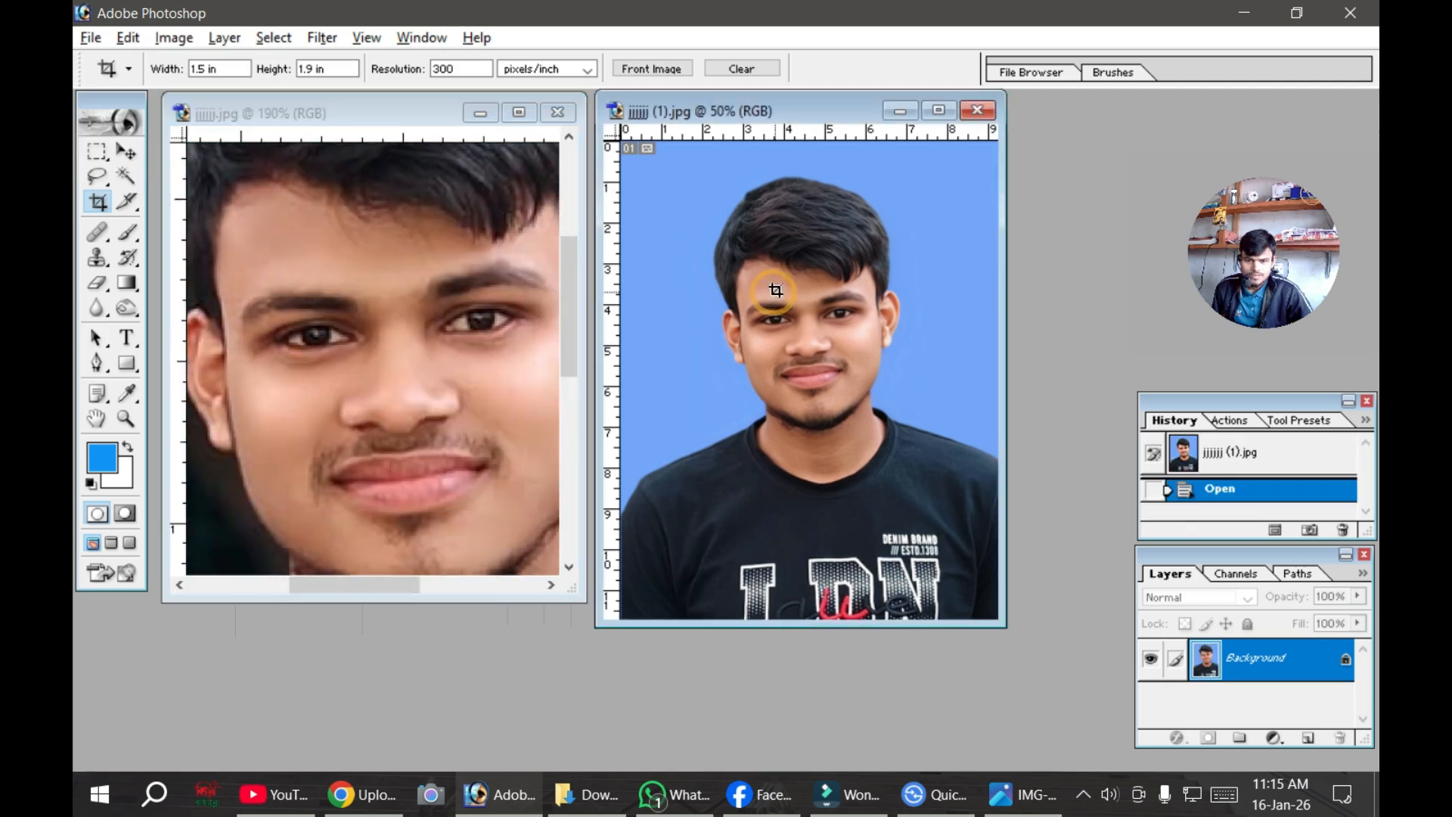
scroll(848, 357, "up", 8)
scroll(847, 358, "up", 1)
left_click_drag(885, 421, 593, 224)
left_click_drag(781, 339, 716, 265)
left_click_drag(831, 402, 802, 307)
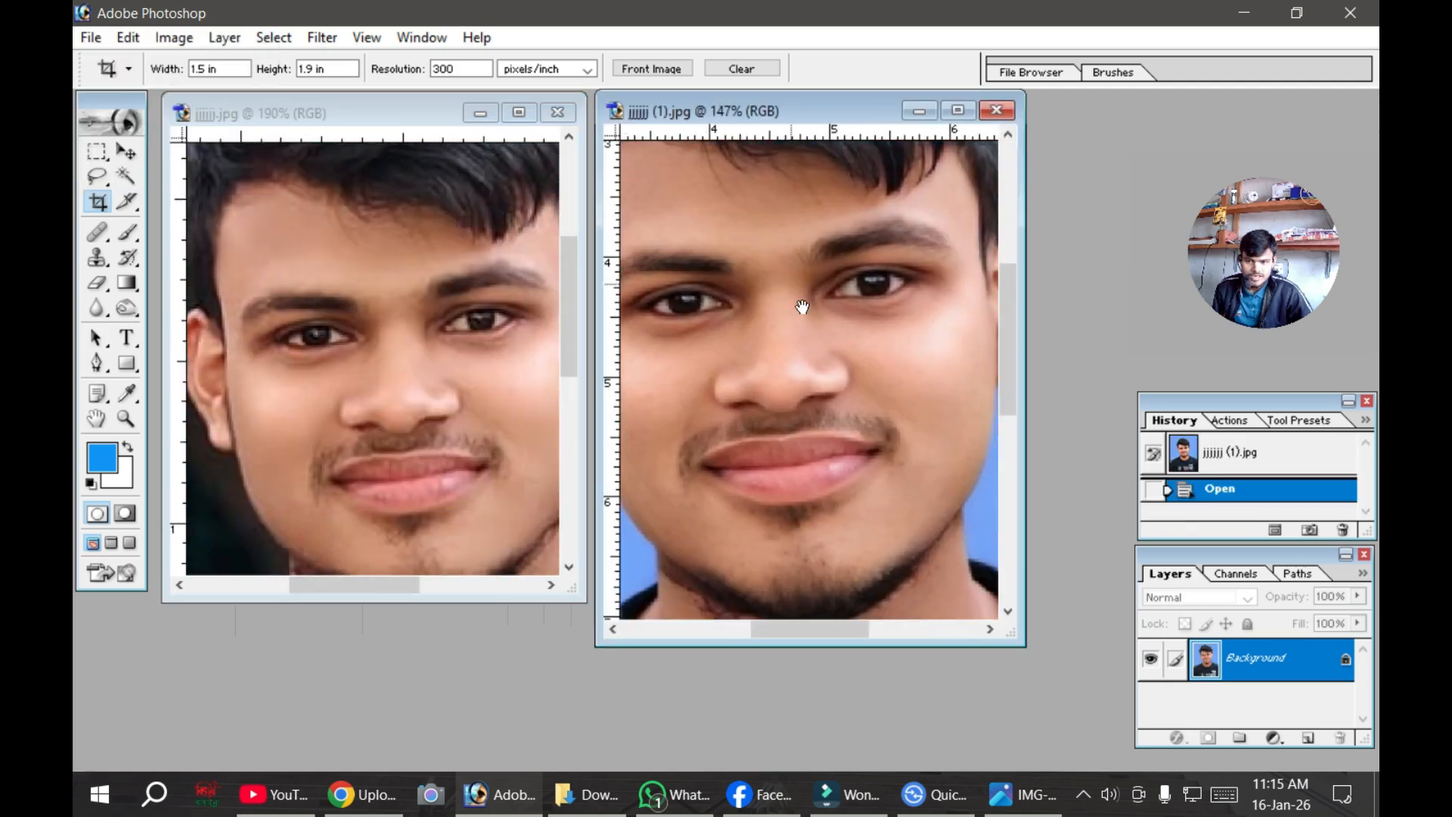
Step: Compare the detail around the eye and eyebrow in the original portrait with the same area in the enhanced portrait
left_click(342, 369)
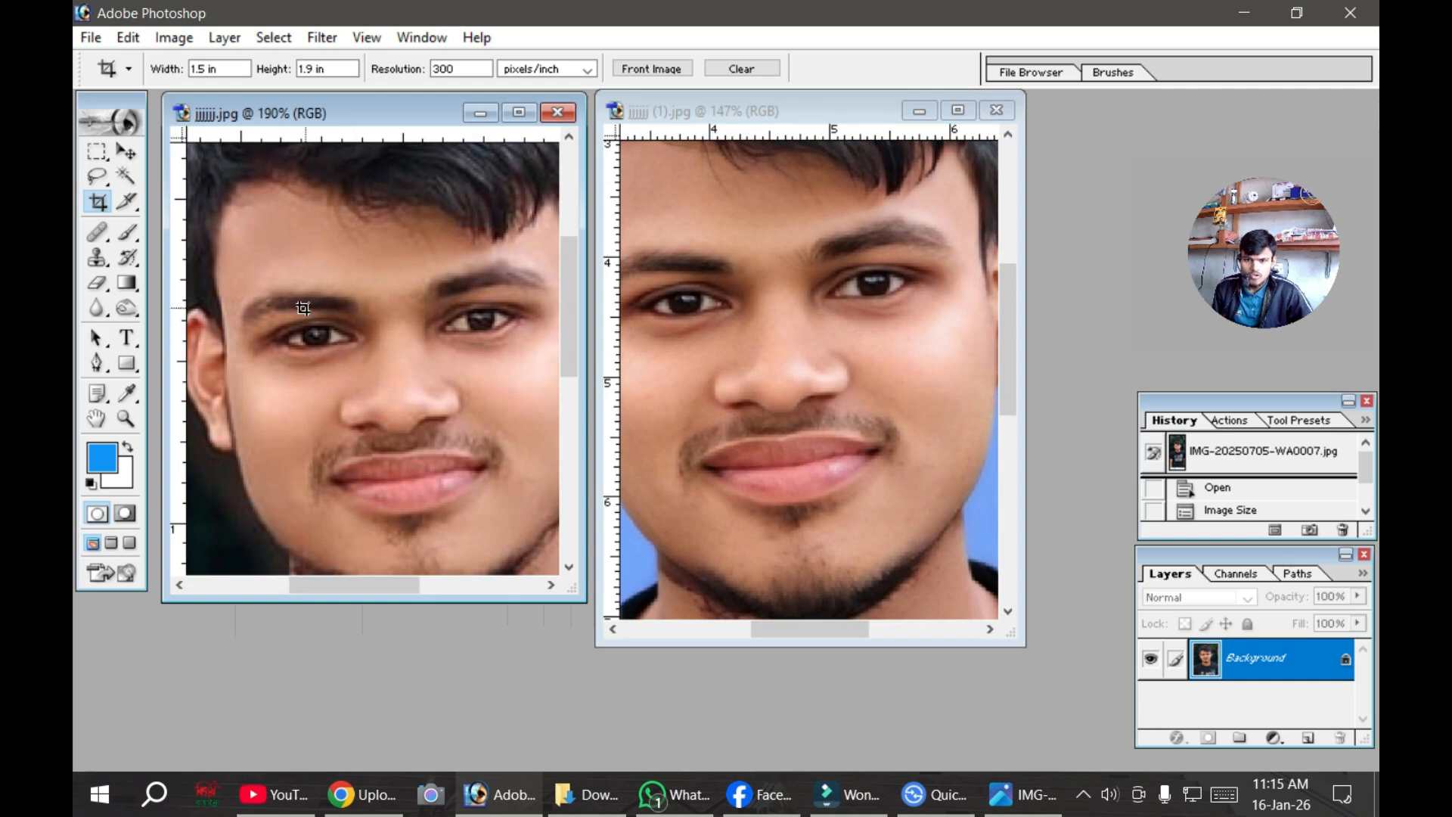
scroll(266, 409, "up", 5)
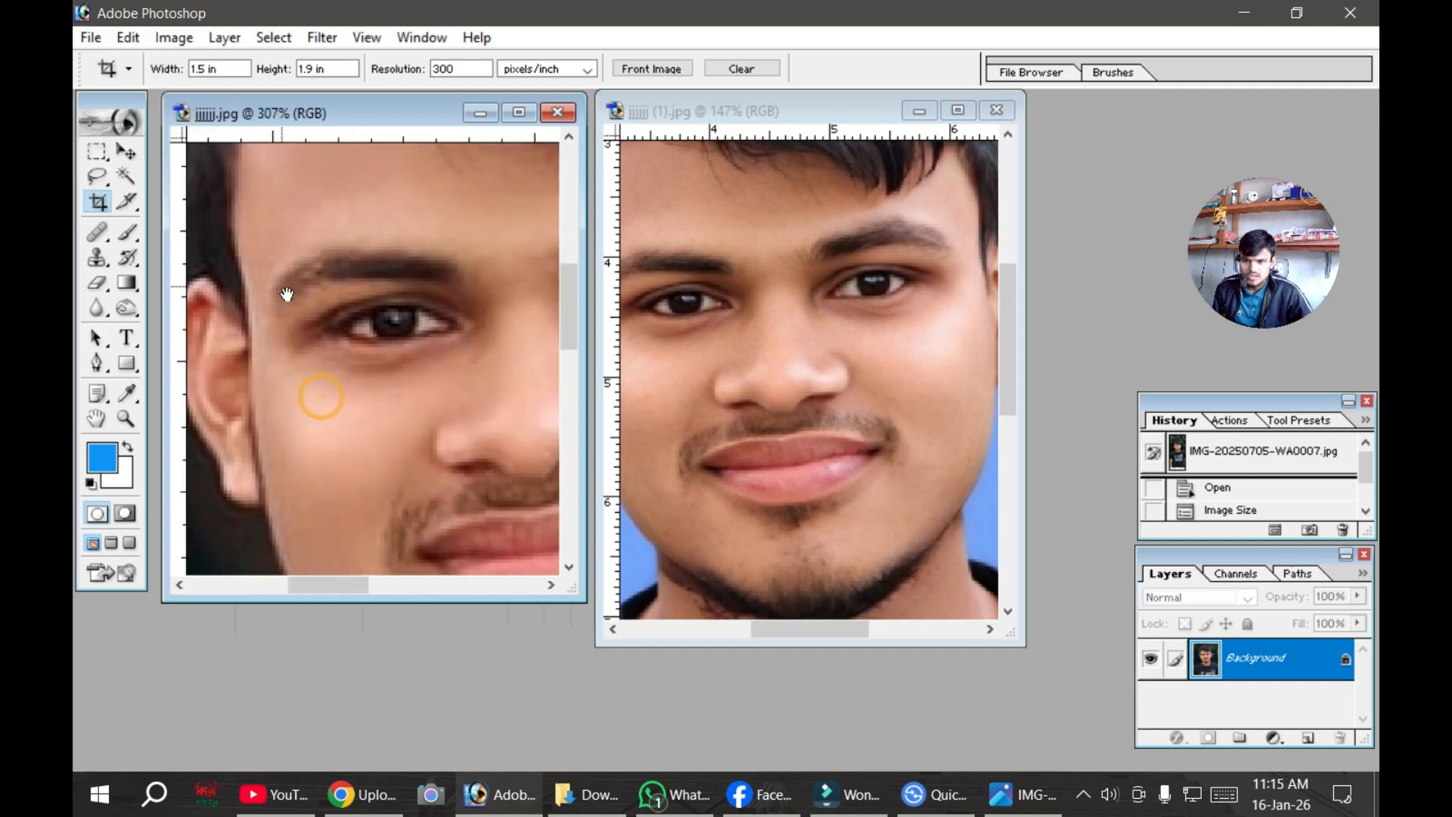
left_click(748, 351)
scroll(749, 352, "up", 2)
scroll(747, 358, "up", 2)
left_click_drag(837, 424, 730, 265)
left_click_drag(794, 318, 704, 234)
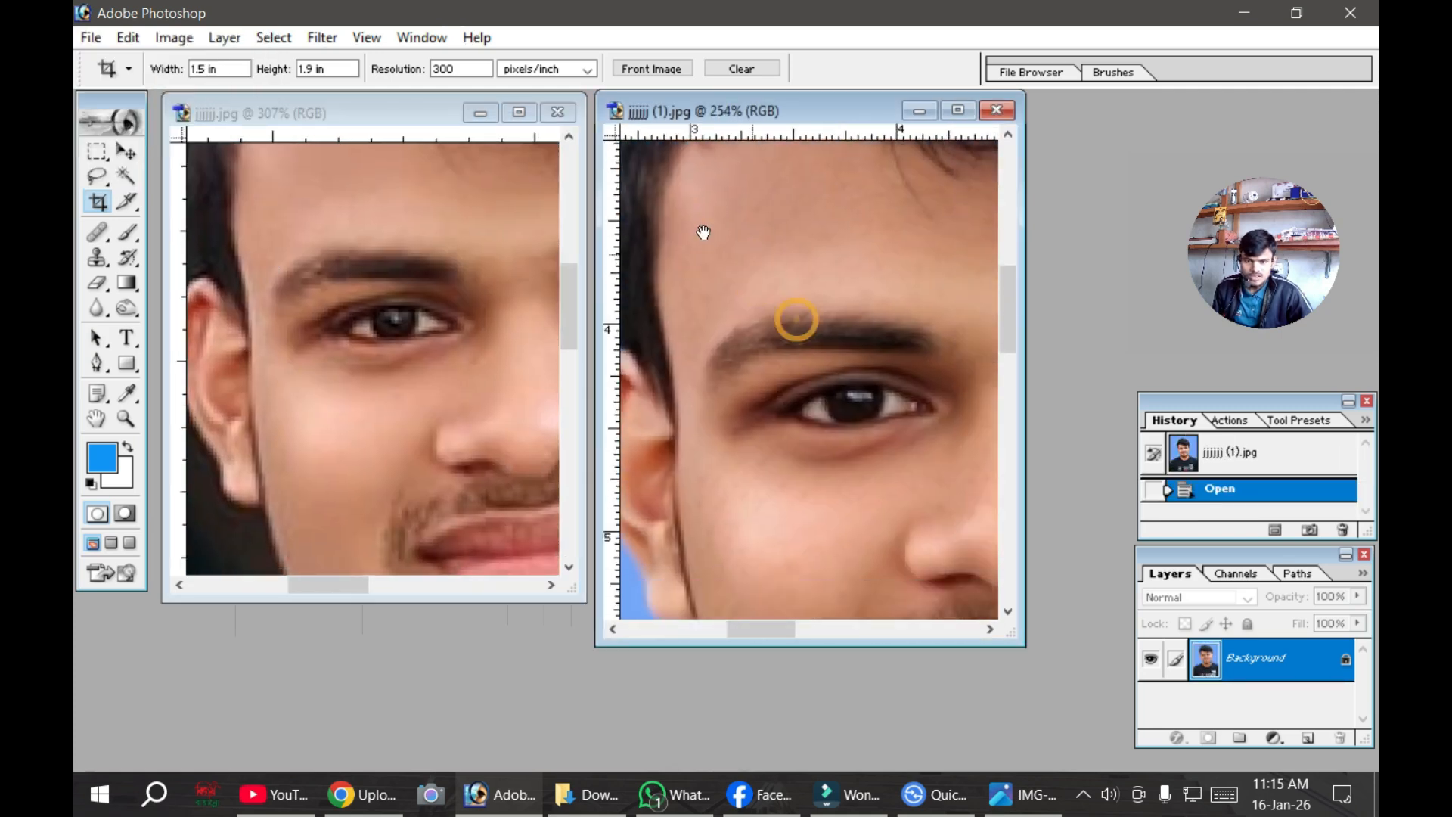
left_click_drag(762, 373, 751, 290)
scroll(742, 362, "down", 10)
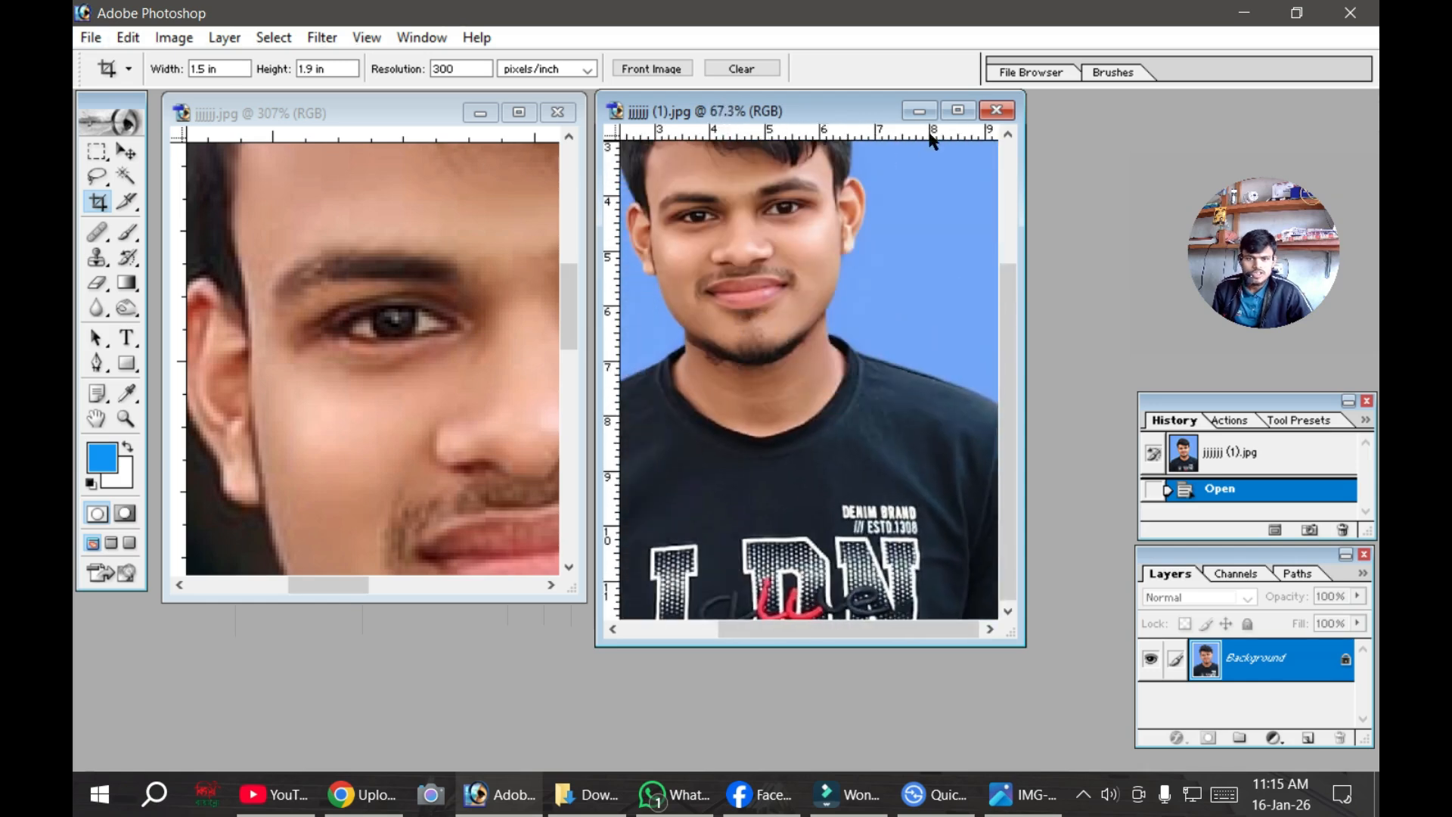
Step: Maximize the enhanced jjjjjj (1).jpg window and inspect the hair and face
left_click(956, 111)
scroll(773, 288, "up", 2)
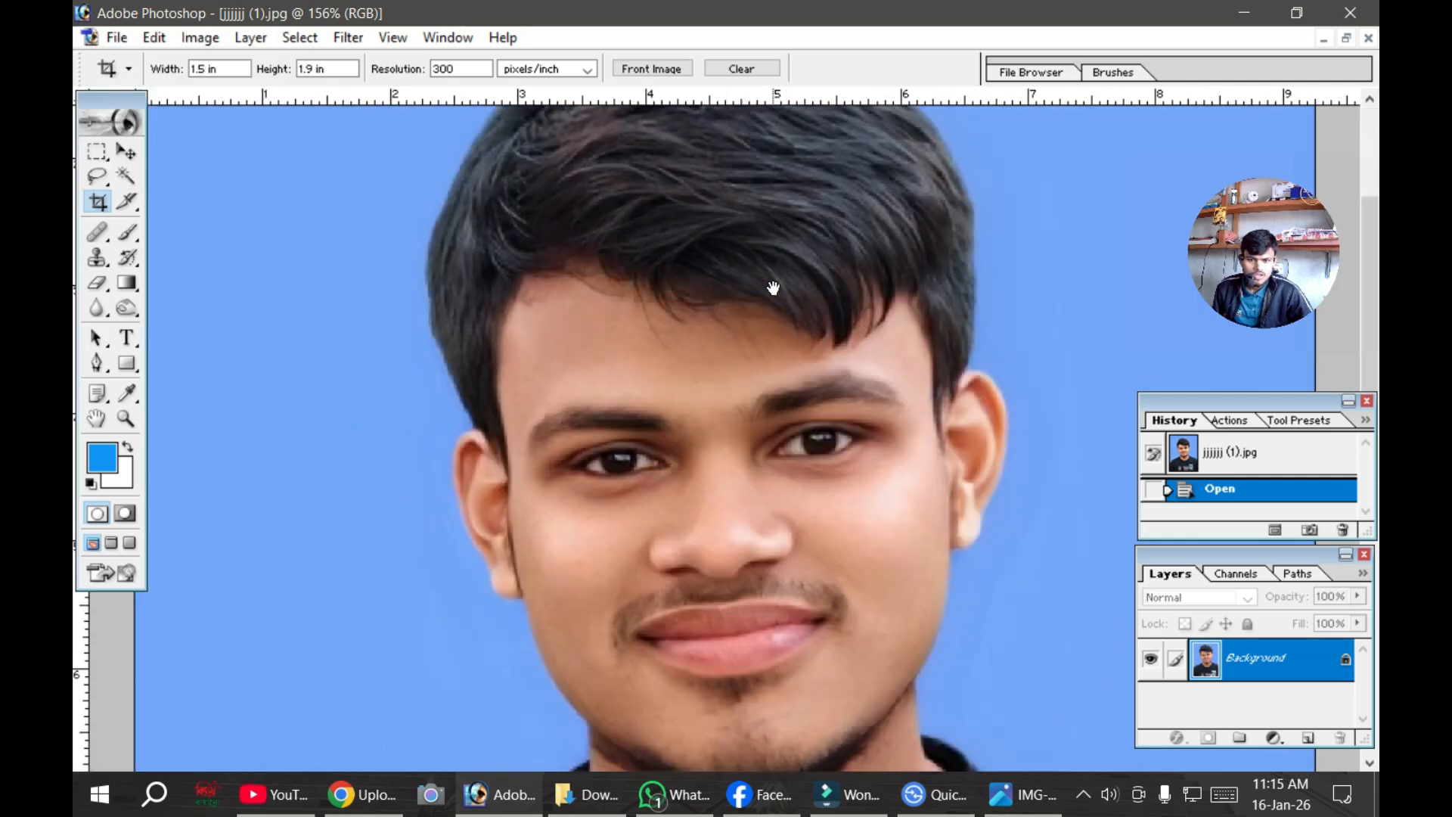
scroll(773, 287, "down", 1)
scroll(774, 287, "down", 1)
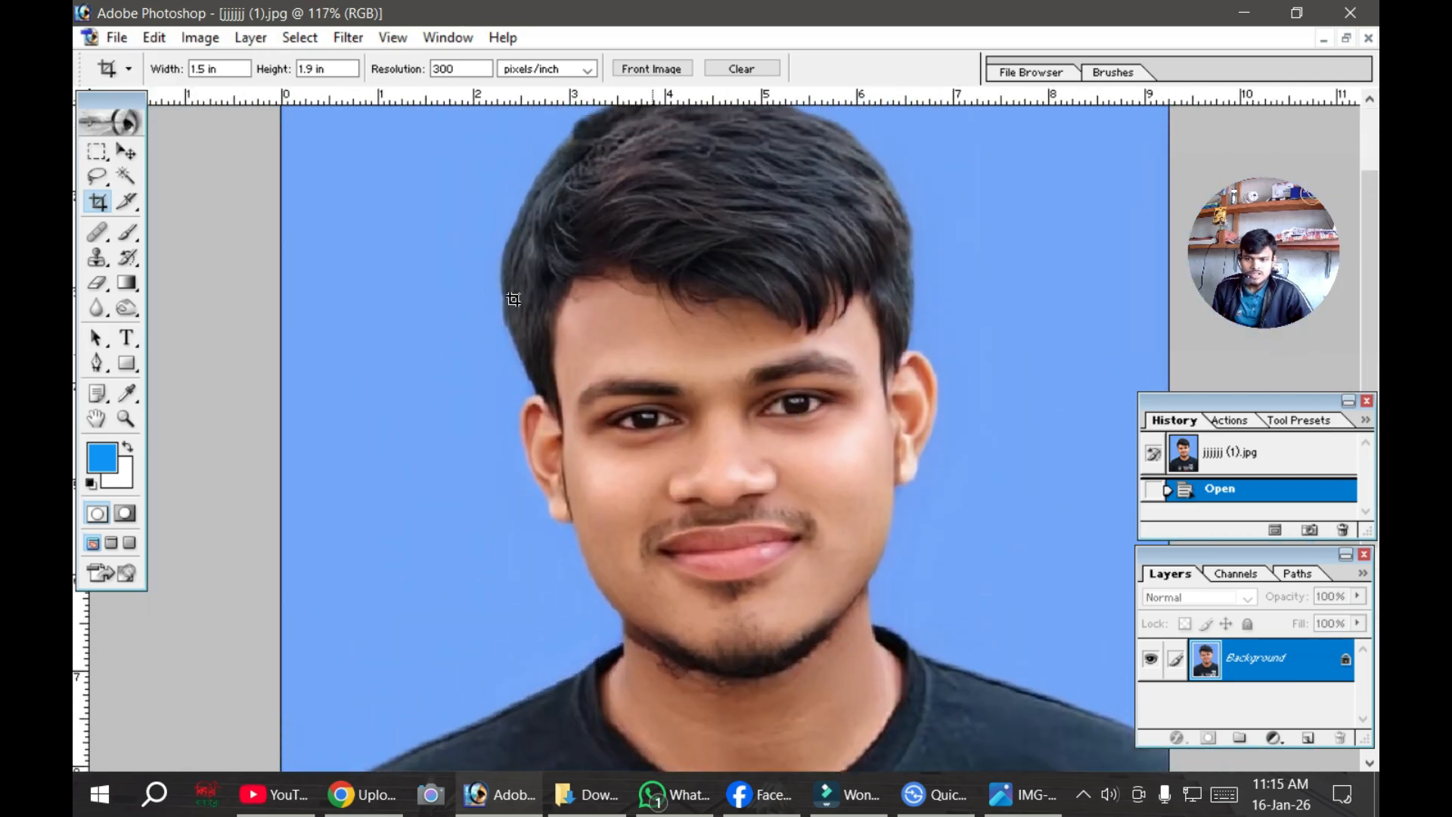
scroll(401, 213, "up", 2)
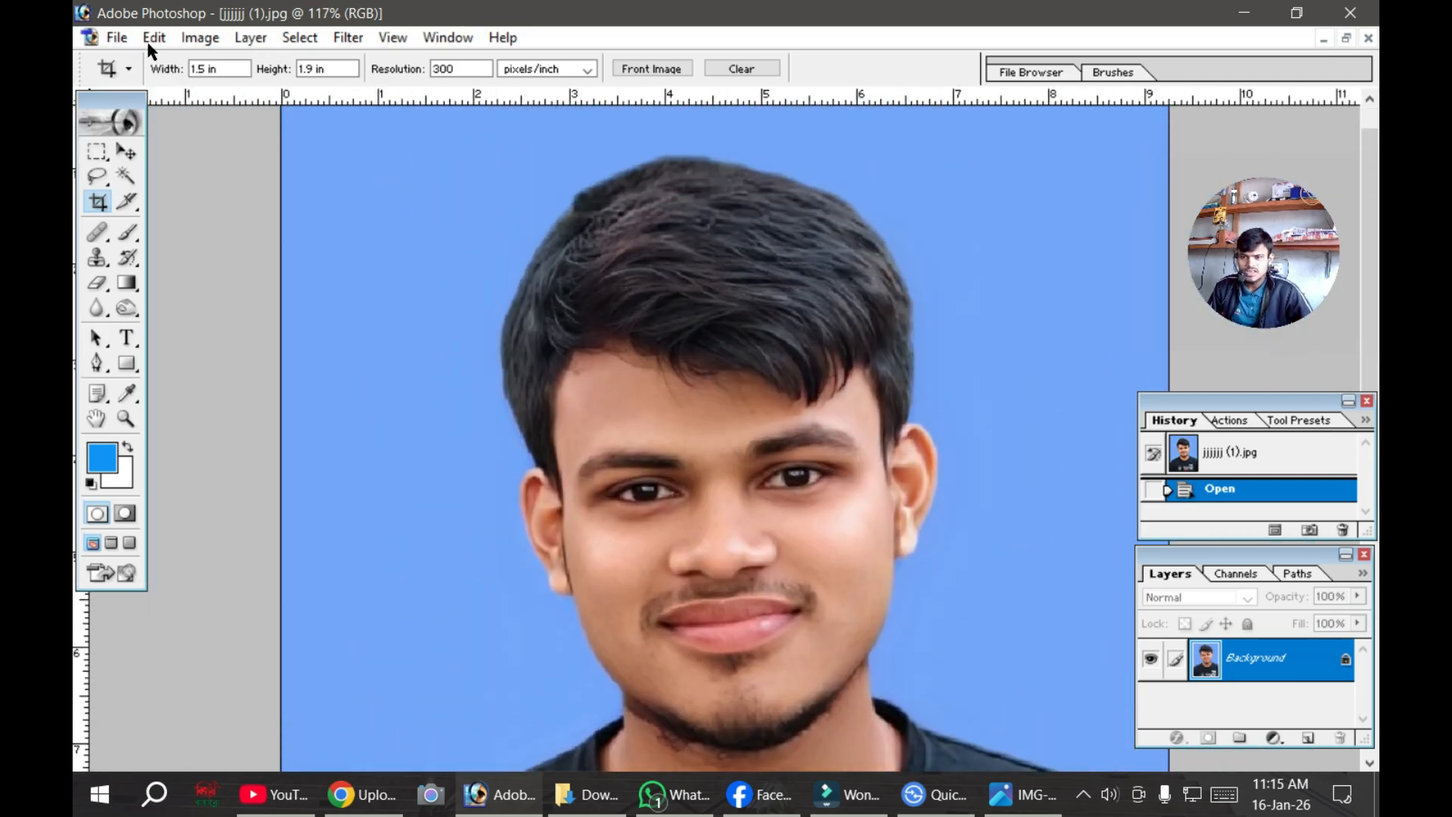
Step: Set the enhanced portrait's image resolution to 300 pixels/inch with proportions constrained and Bicubic resampling
left_click(194, 43)
left_click(260, 211)
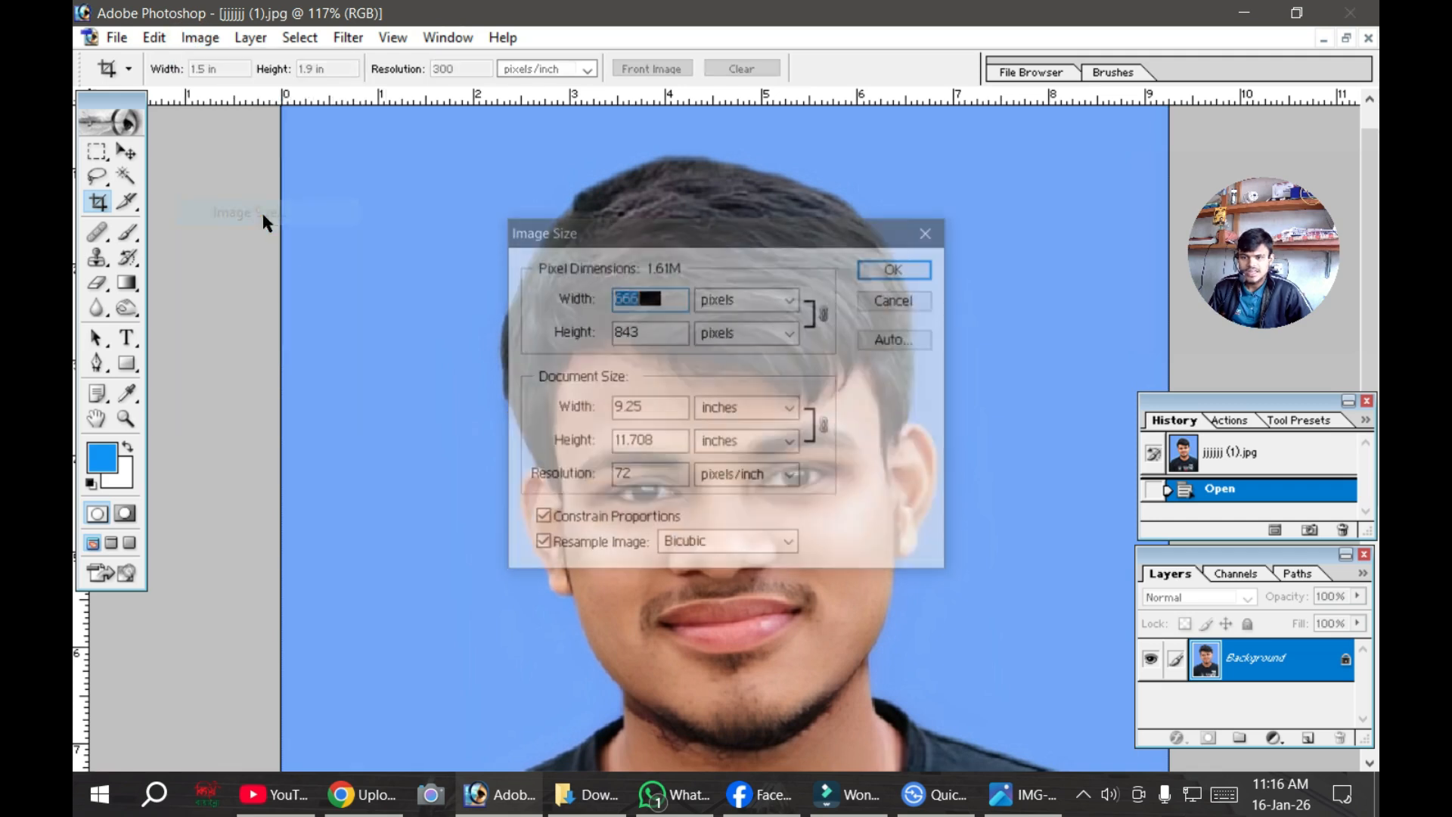
left_click_drag(656, 477, 546, 474)
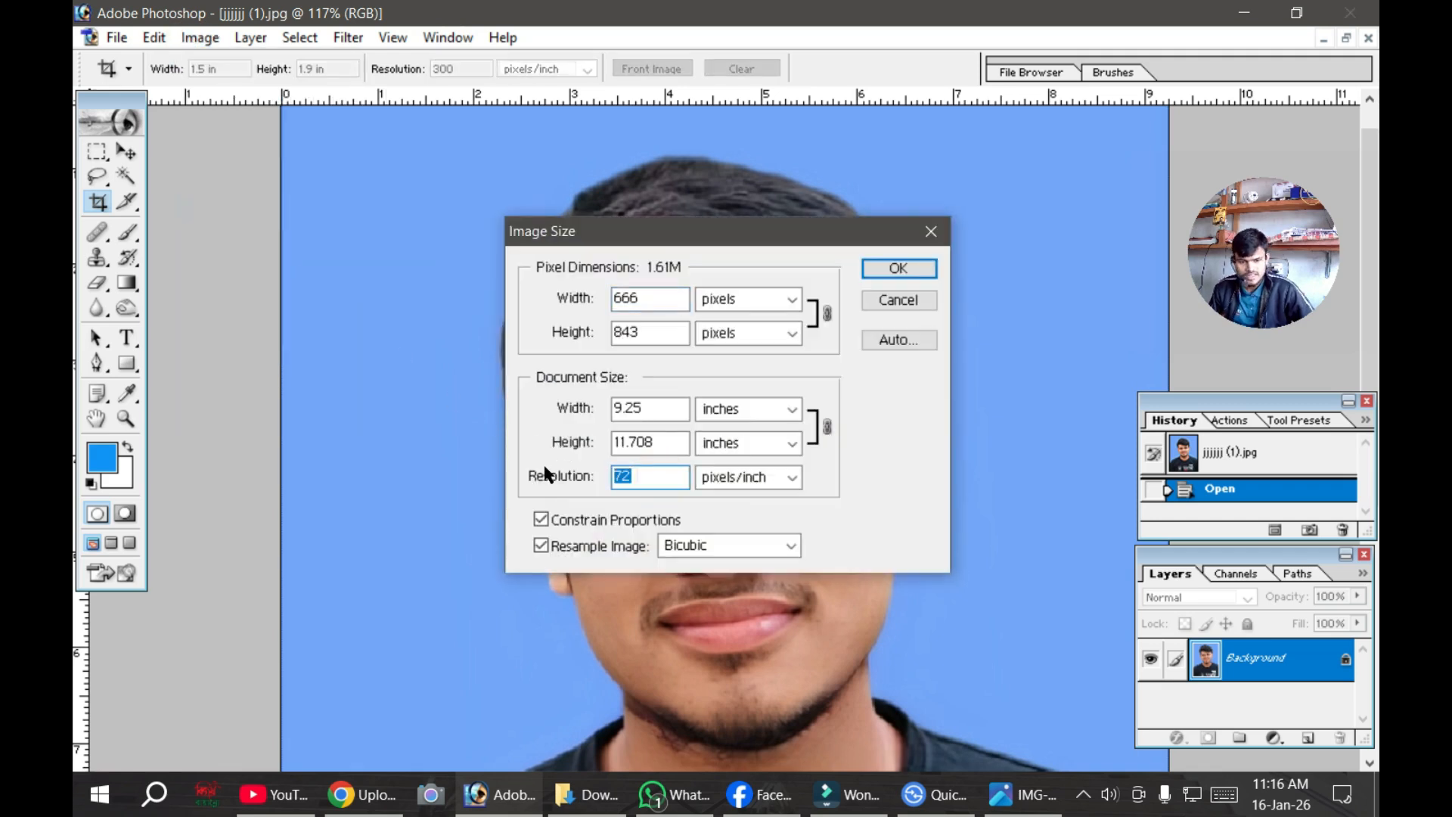
type("300")
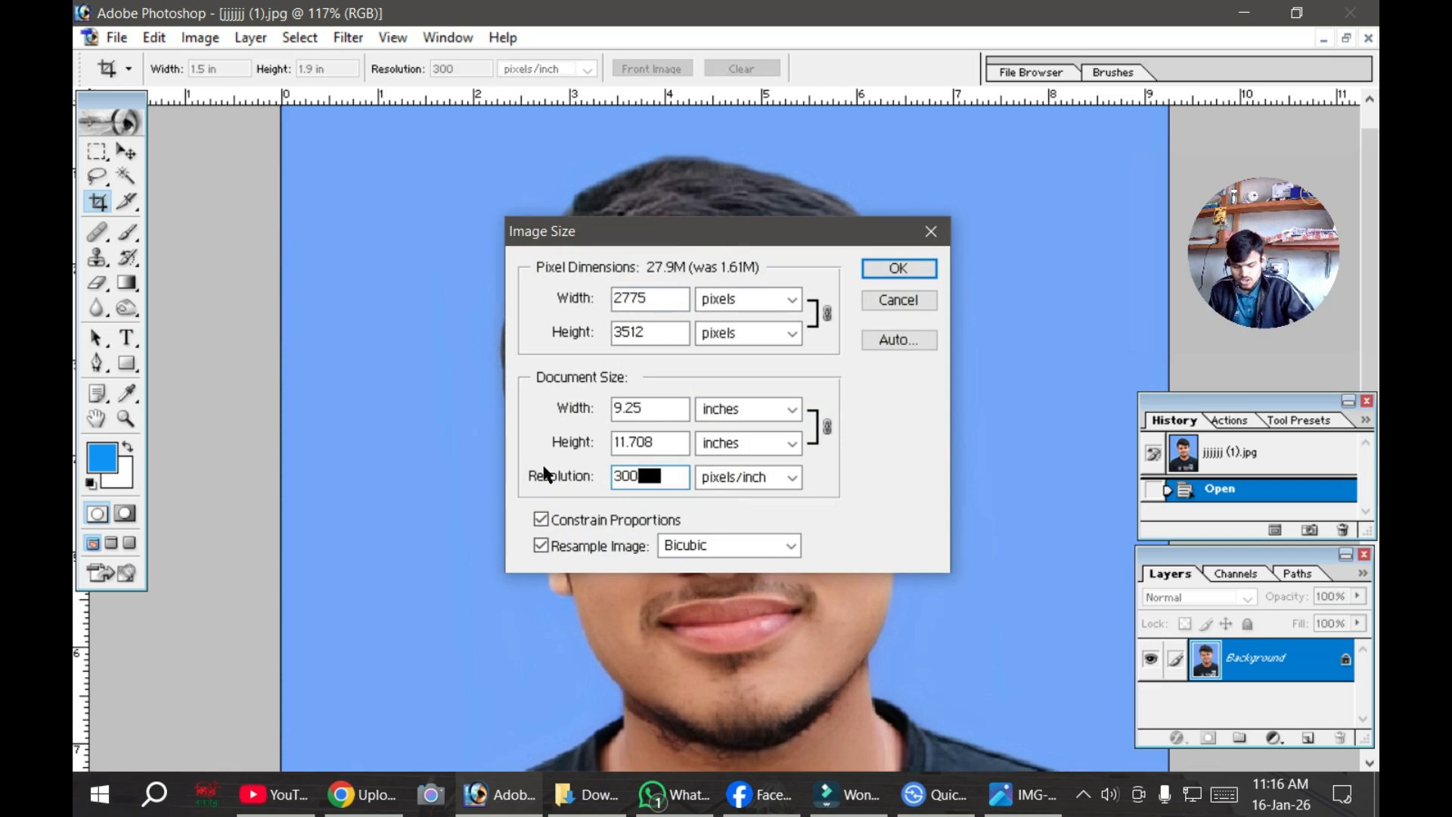
key("Return")
scroll(541, 467, "down", 8)
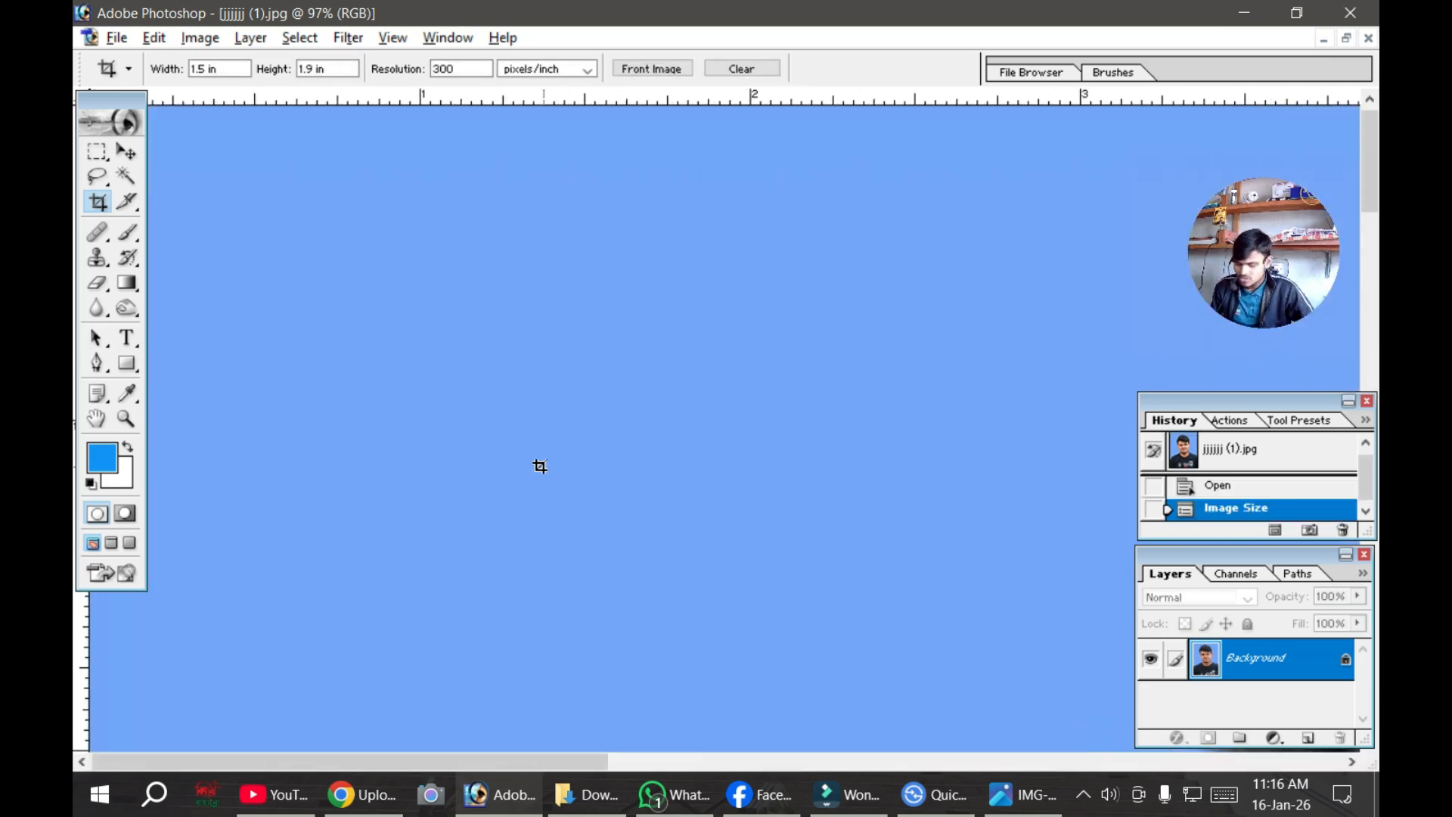
scroll(540, 466, "down", 4)
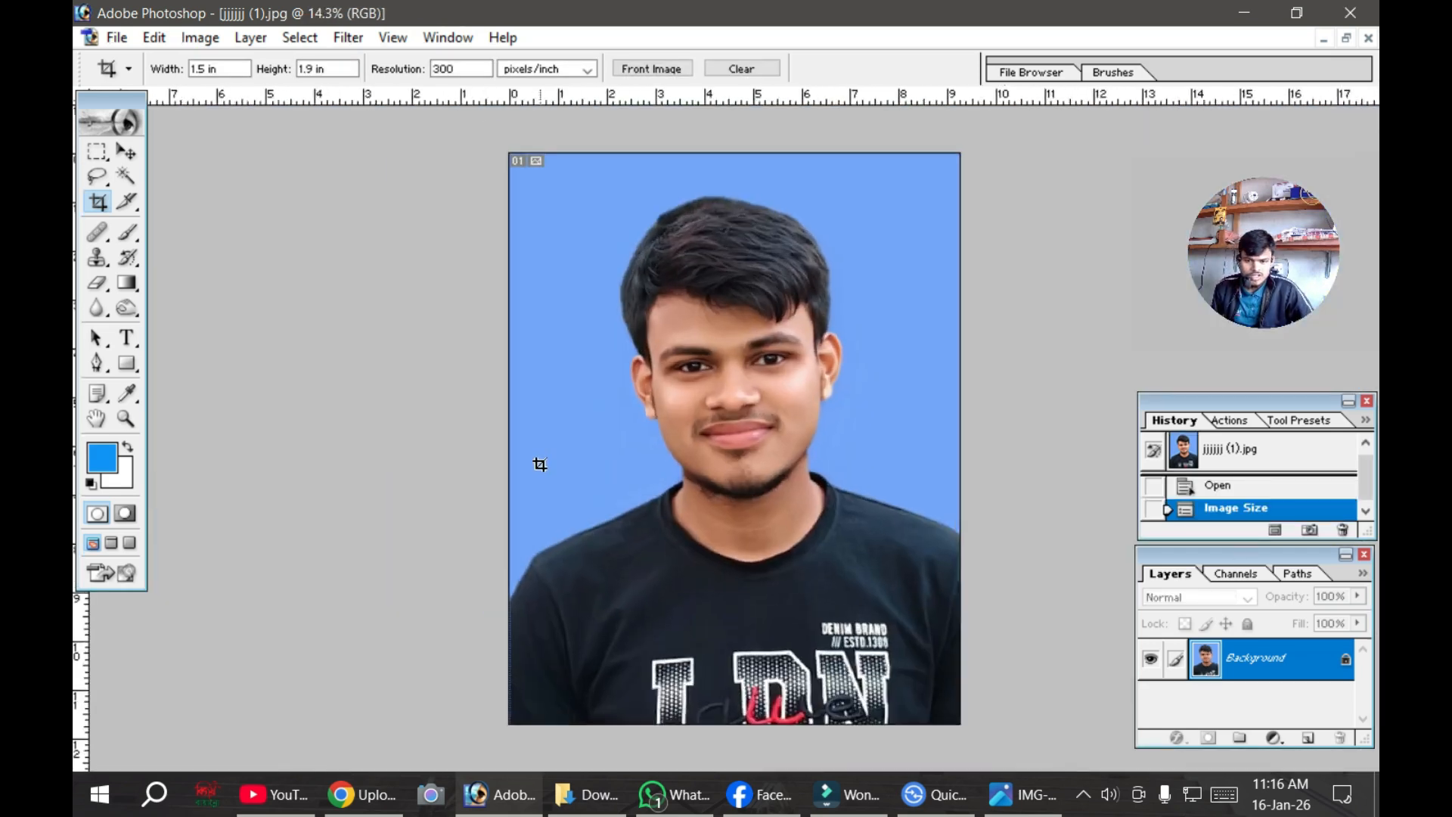
Step: Duplicate the Background layer, check the copy by toggling its visibility, and keep the copy selected
scroll(543, 454, "up", 3)
scroll(549, 440, "up", 1)
scroll(571, 416, "down", 2)
key("ctrl+j")
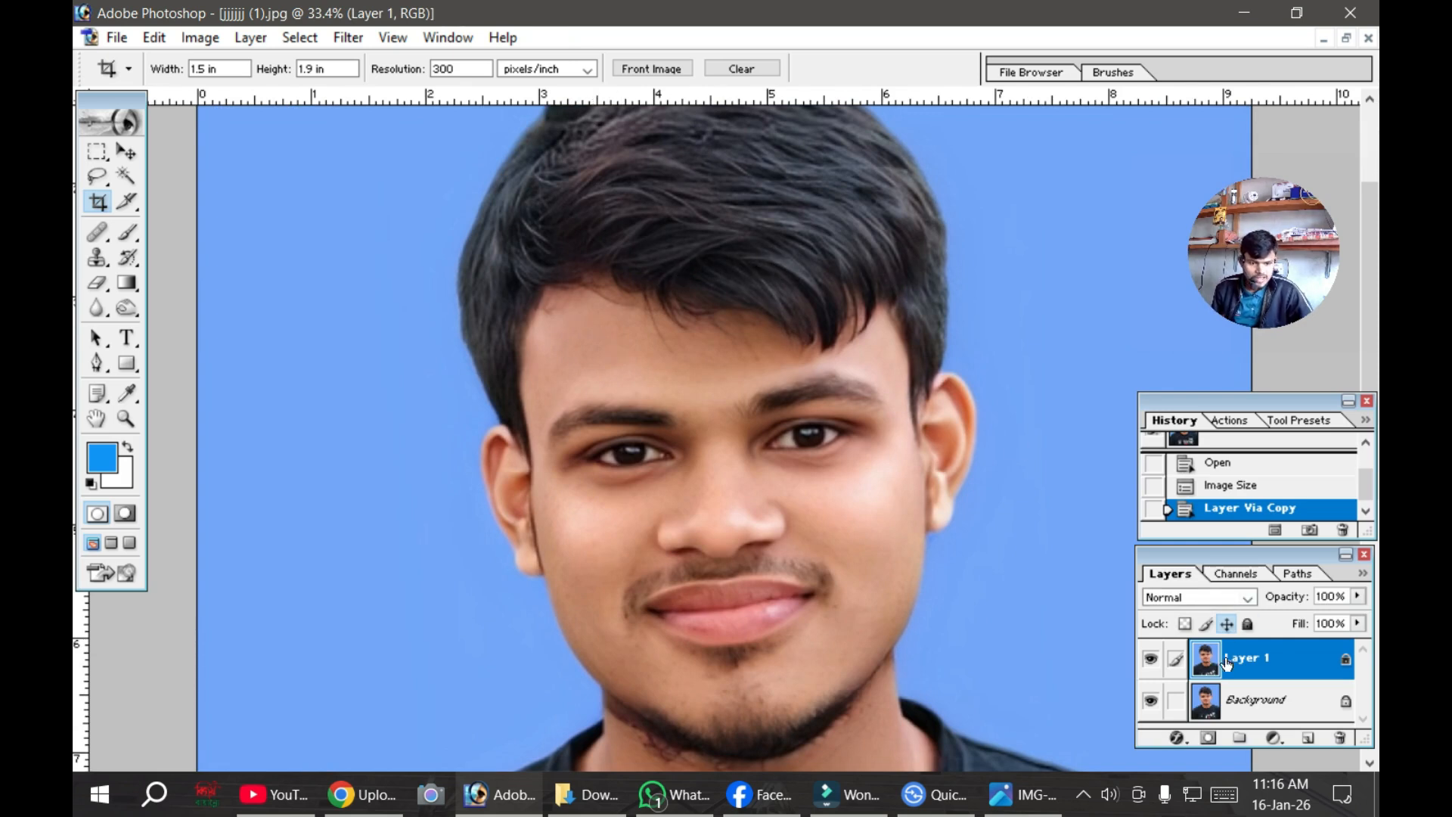
left_click(1152, 659)
left_click(1152, 659)
left_click(1250, 658)
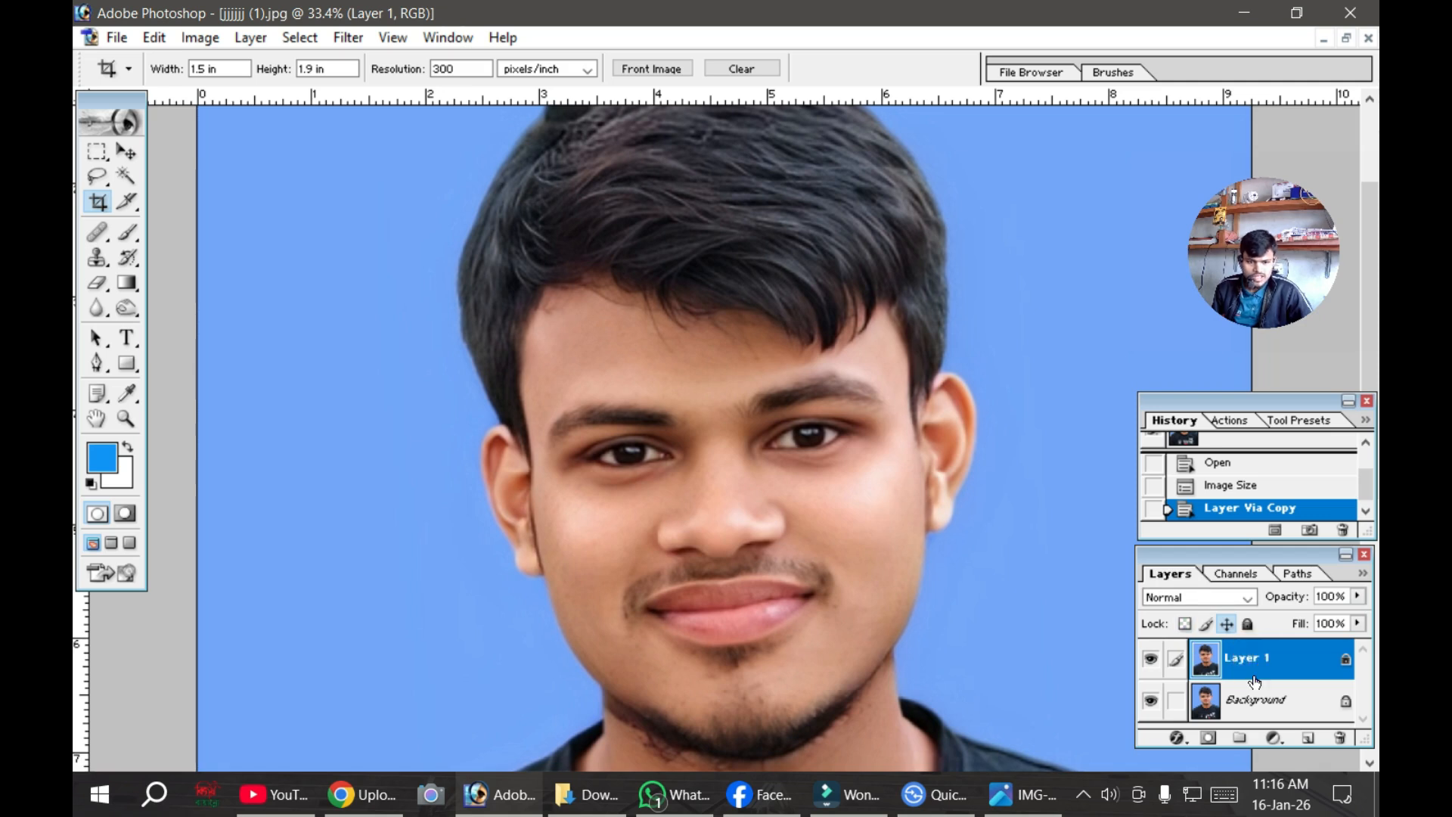
left_click(1259, 701)
left_click(1264, 668)
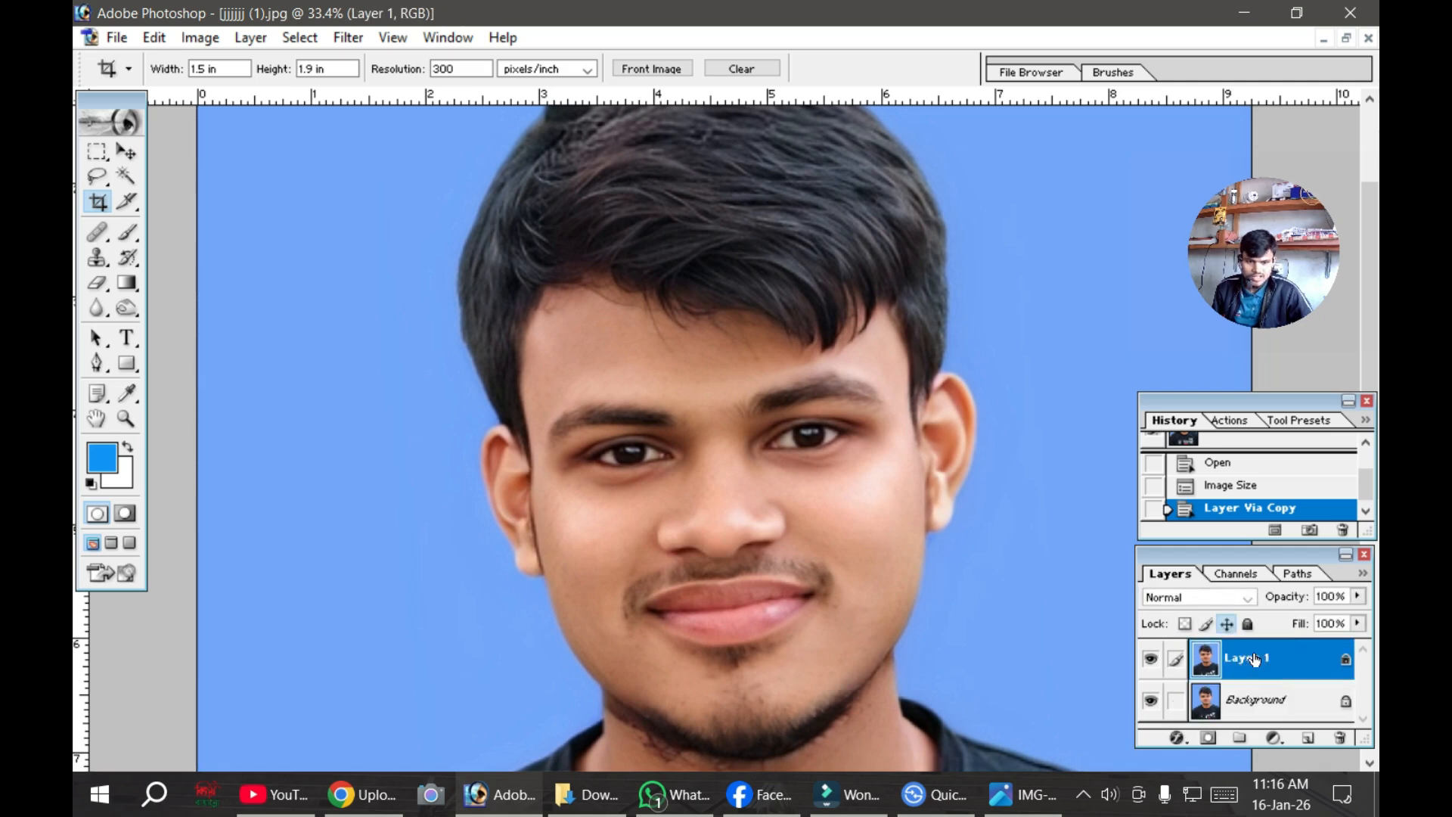
scroll(845, 452, "up", 3)
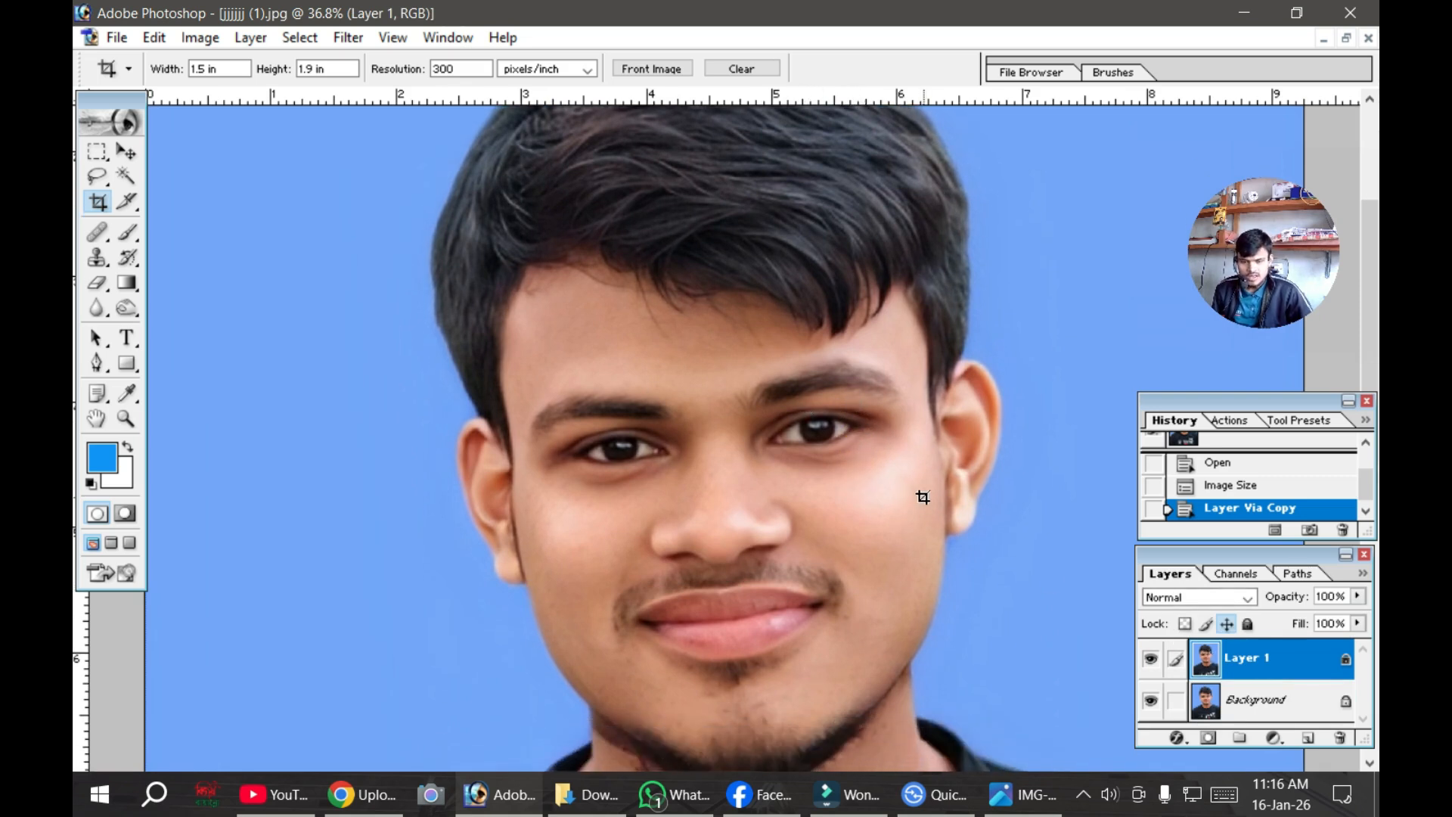
Step: Brighten the duplicated layer slightly with Curves, raising an RGB point at input 168 to output 175
key("ctrl+m")
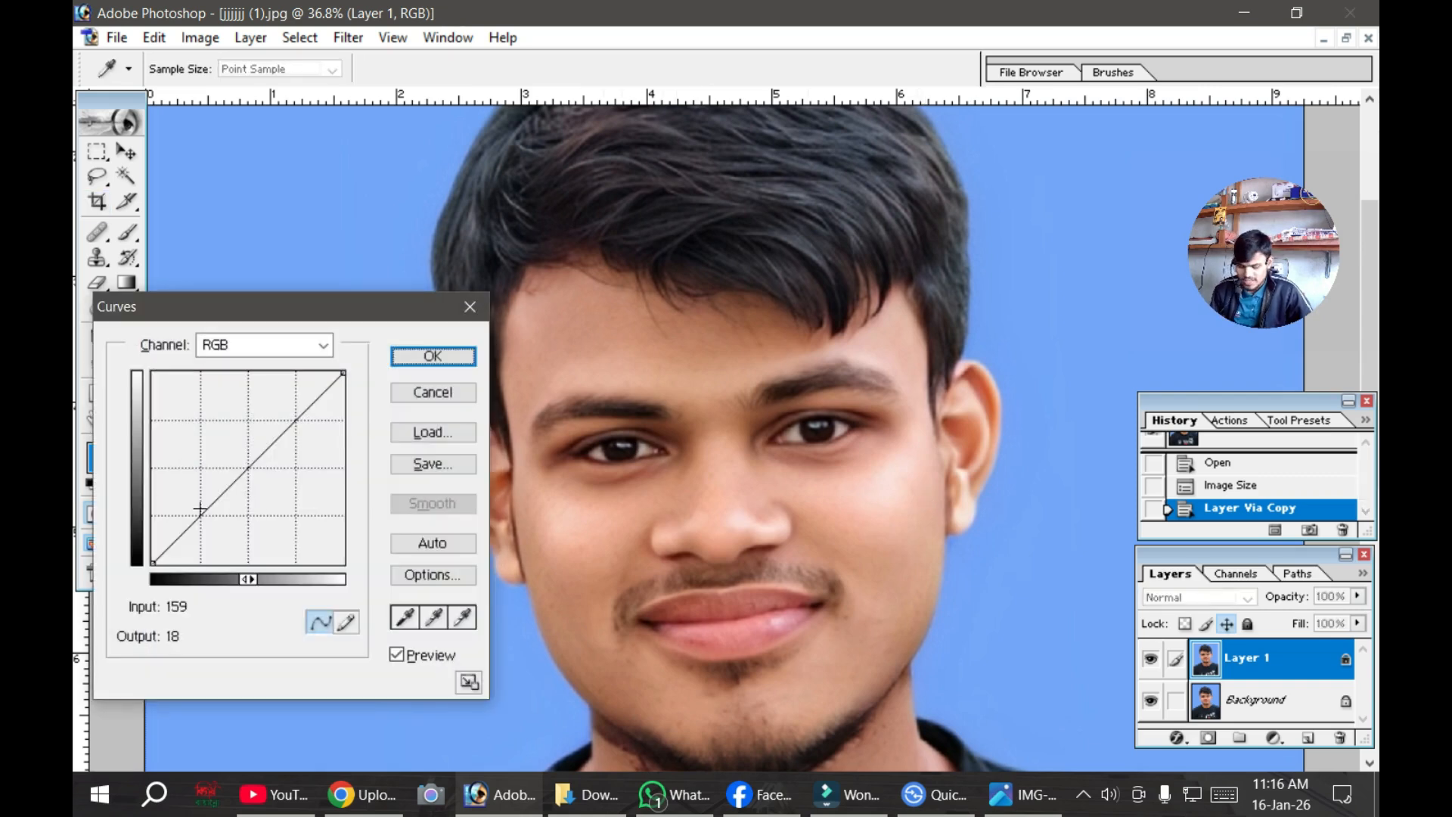
left_click(278, 431)
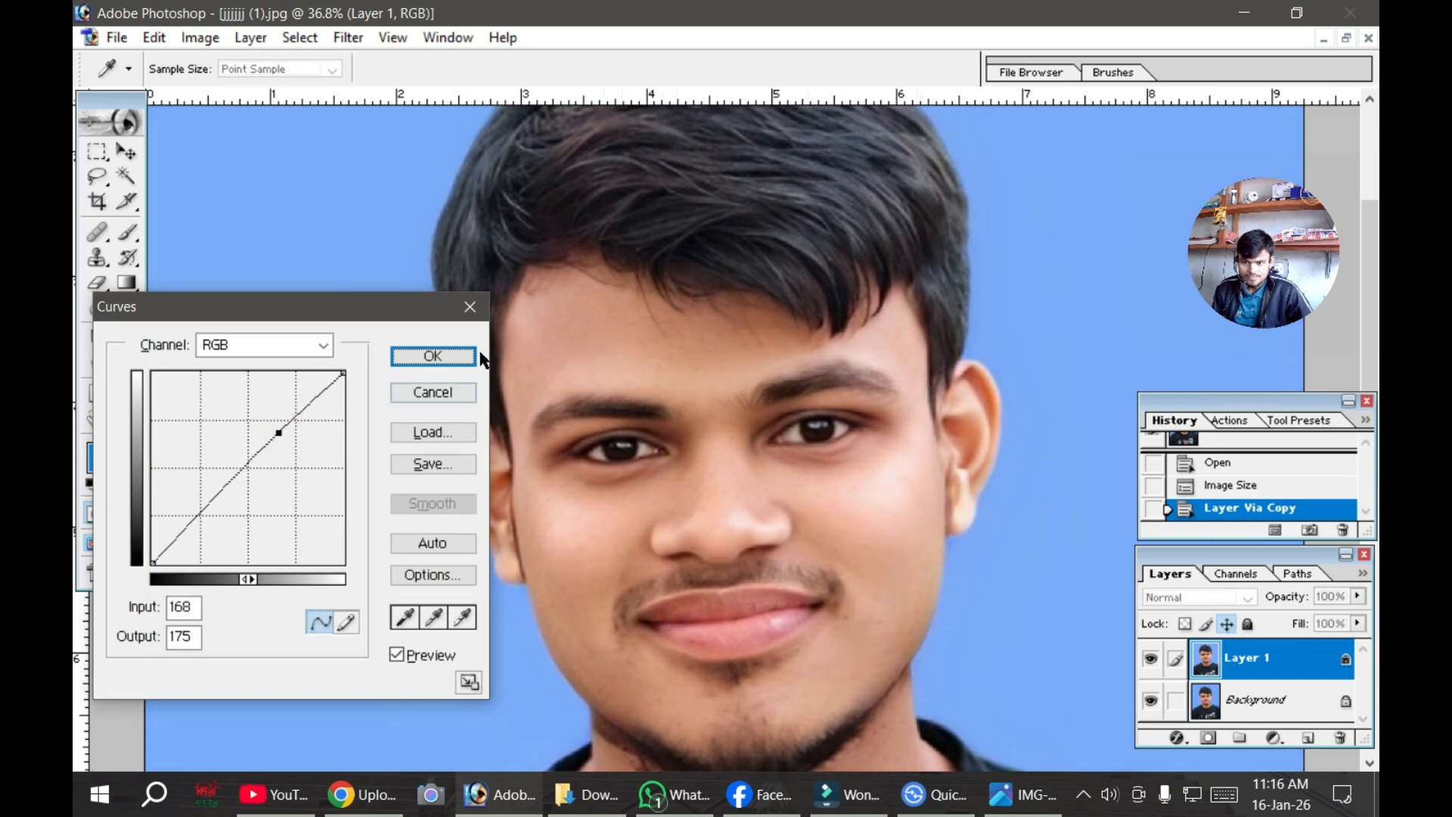
left_click(455, 354)
scroll(585, 389, "down", 4)
scroll(587, 390, "up", 4)
mouse_move(609, 420)
left_mouse_down()
mouse_move(599, 346)
mouse_move(600, 400)
left_mouse_up()
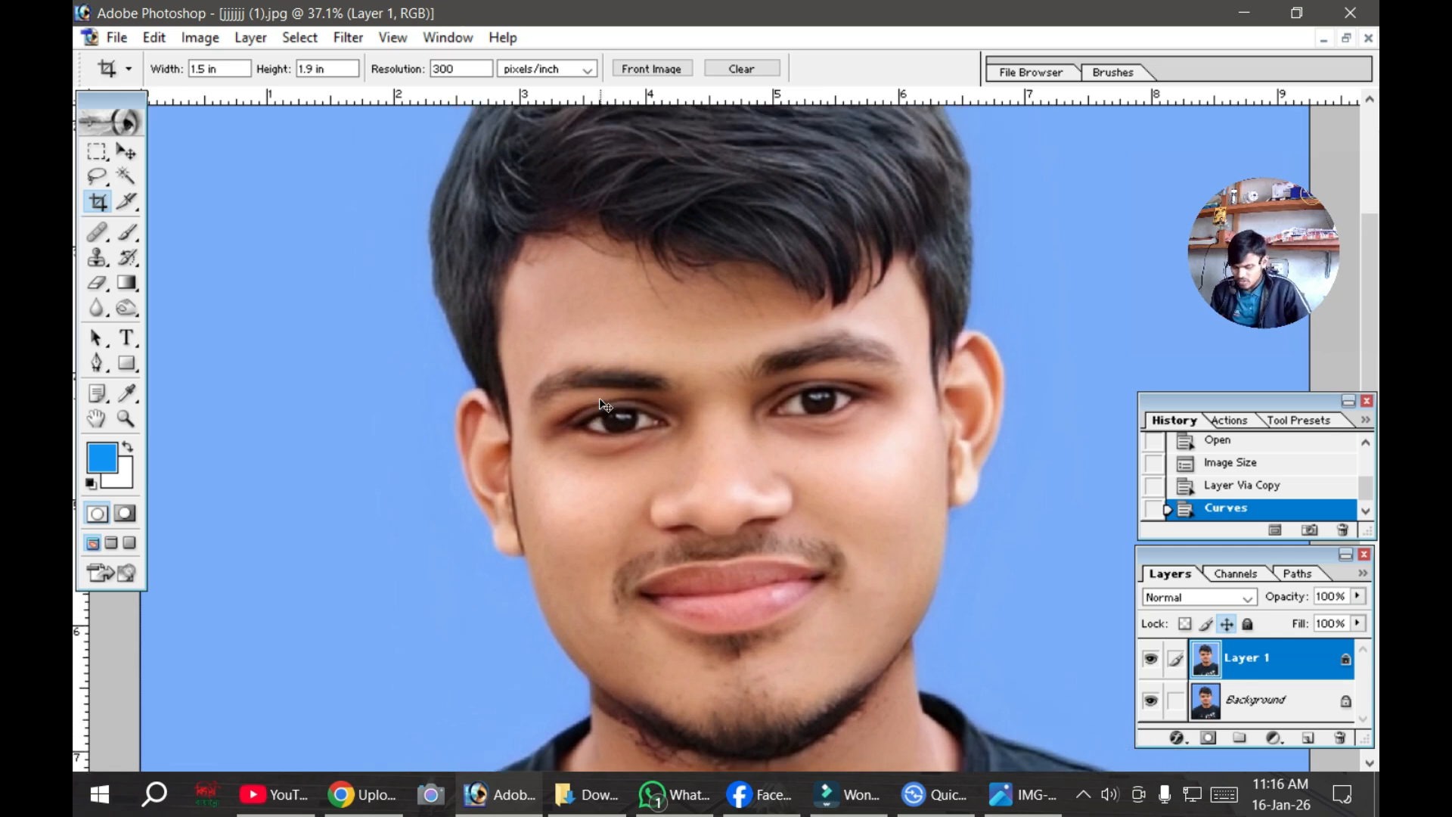
Step: Lighten the duplicated layer's midtones with Levels, setting the RGB midtone input to 1.19
key("ctrl+l")
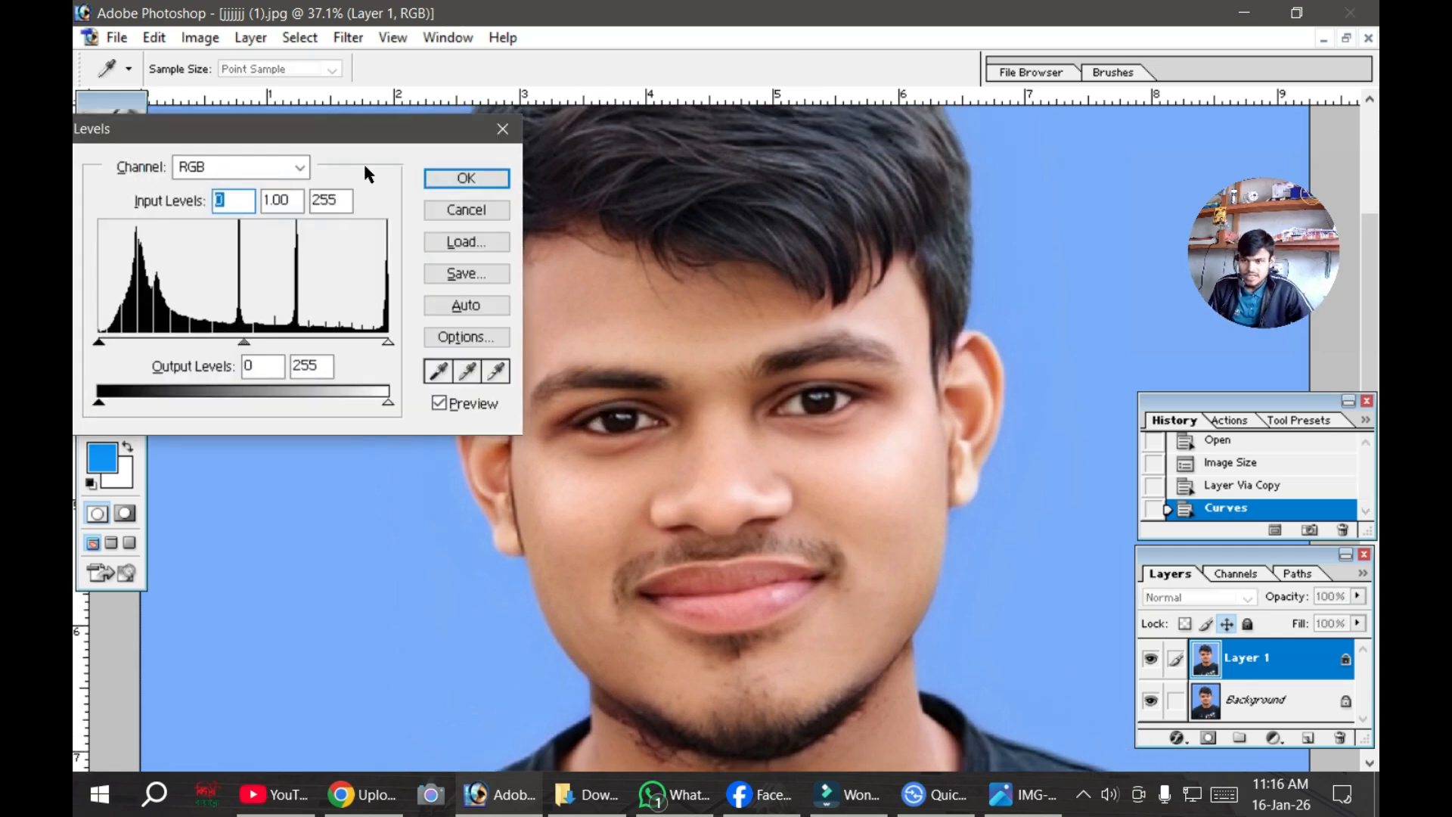
left_click(361, 133)
left_click_drag(359, 137, 333, 154)
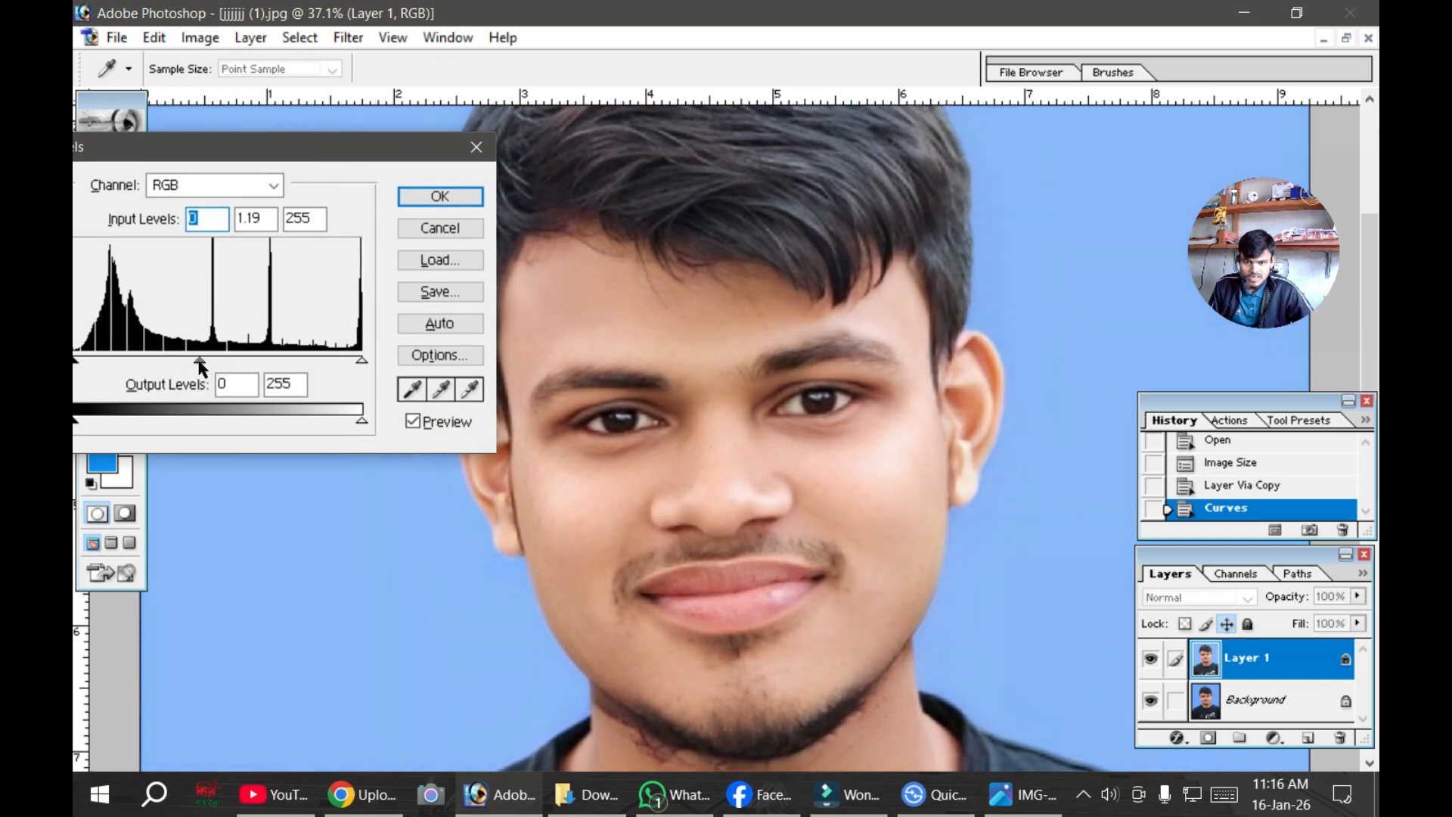
left_click(450, 197)
scroll(574, 301, "down", 8)
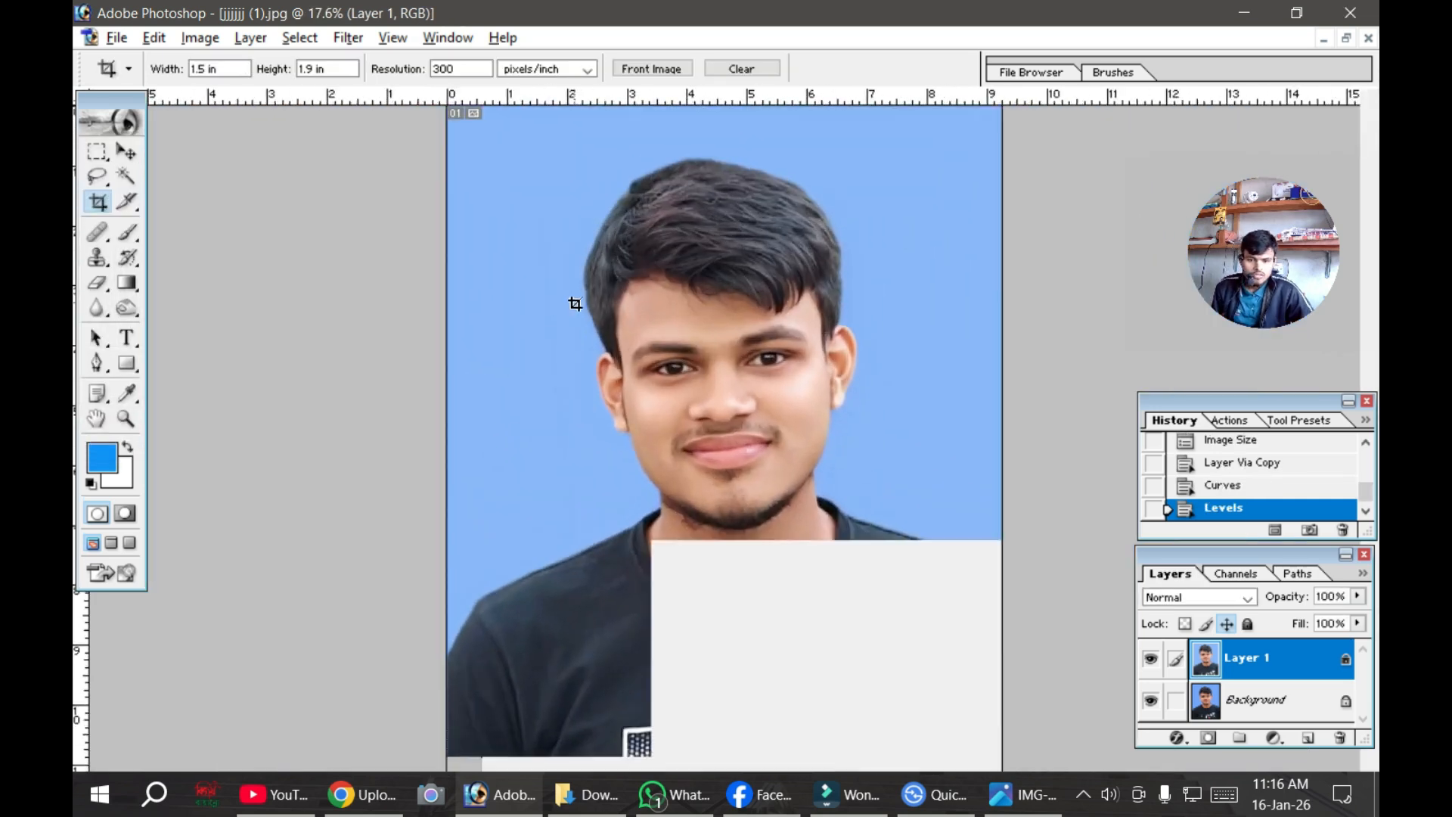
scroll(574, 301, "up", 9)
left_click_drag(574, 301, 635, 353)
scroll(635, 310, "down", 1)
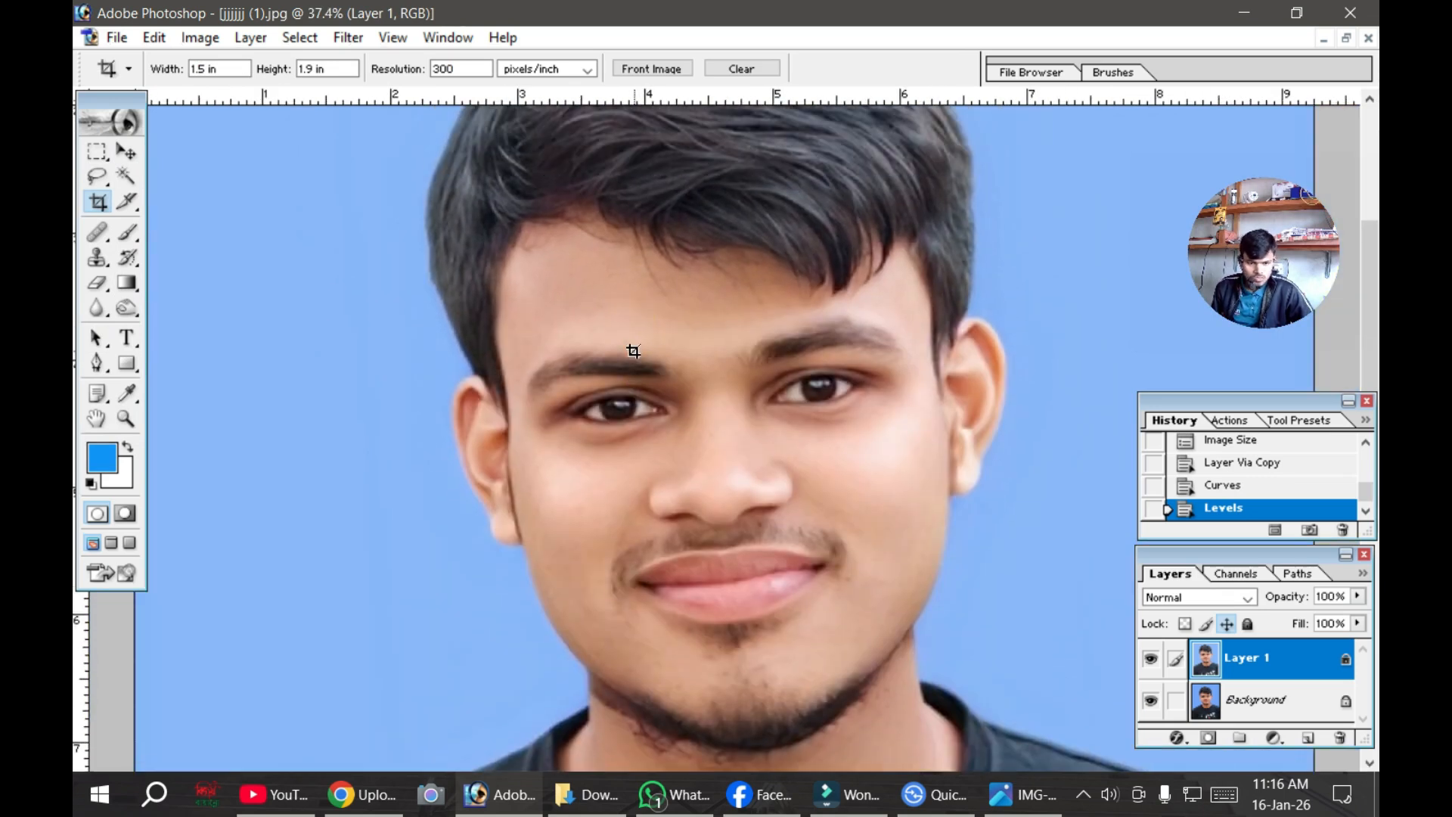
scroll(629, 350, "up", 2)
scroll(593, 367, "down", 1)
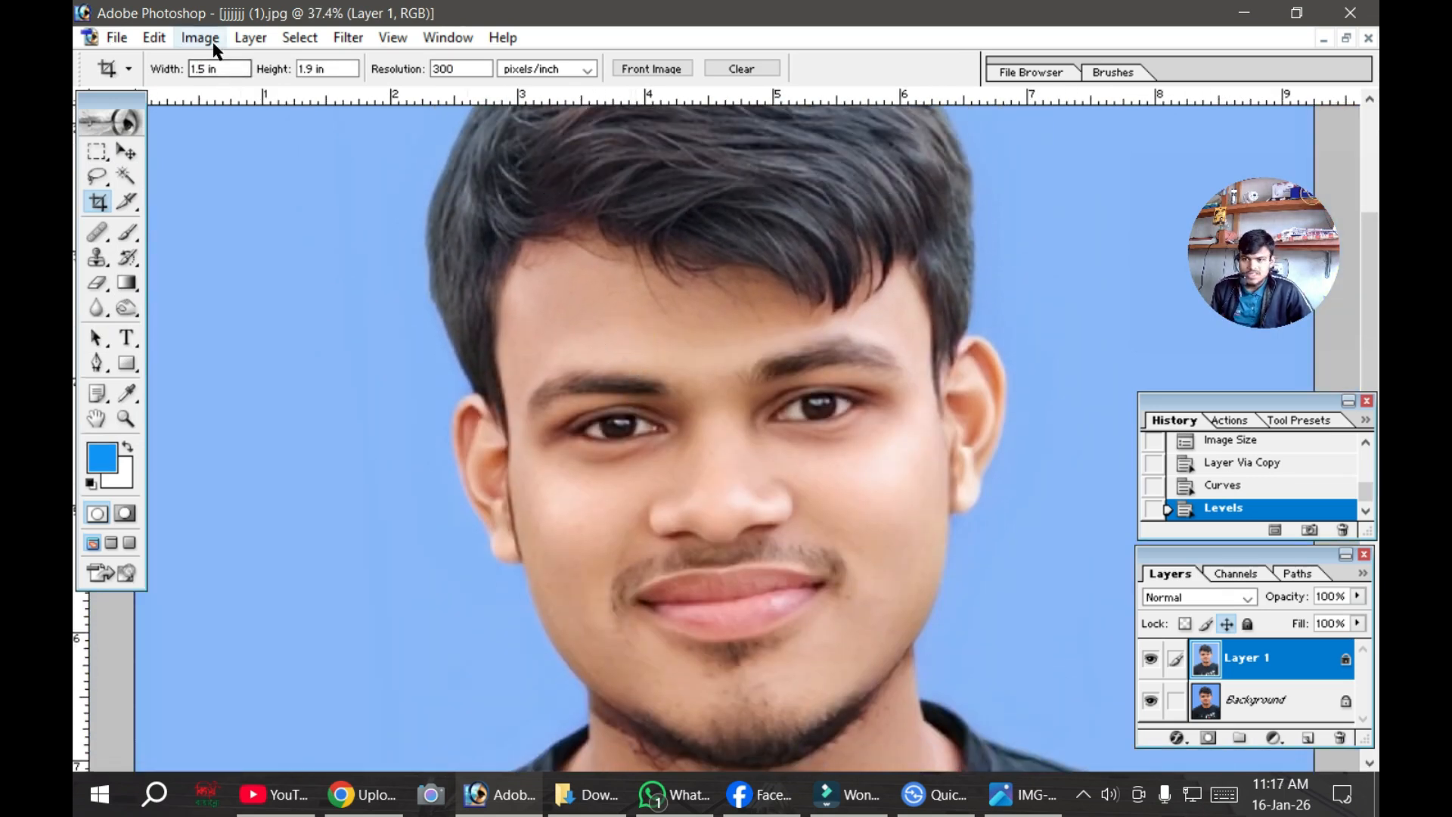
Step: Apply Brightness/Contrast to the duplicated layer with brightness +4 and contrast +1
left_click(212, 42)
mouse_move(263, 102)
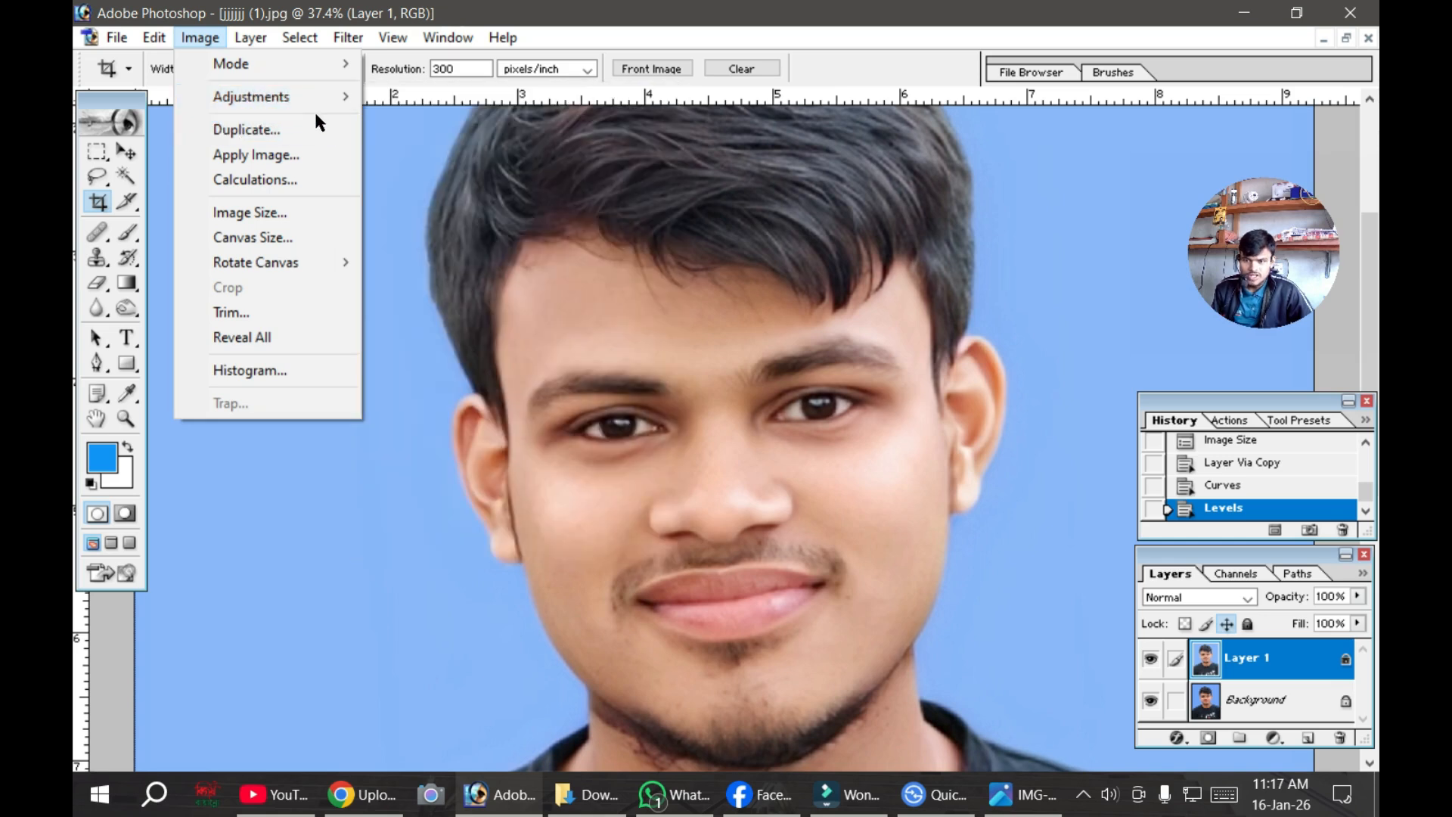
mouse_move(315, 100)
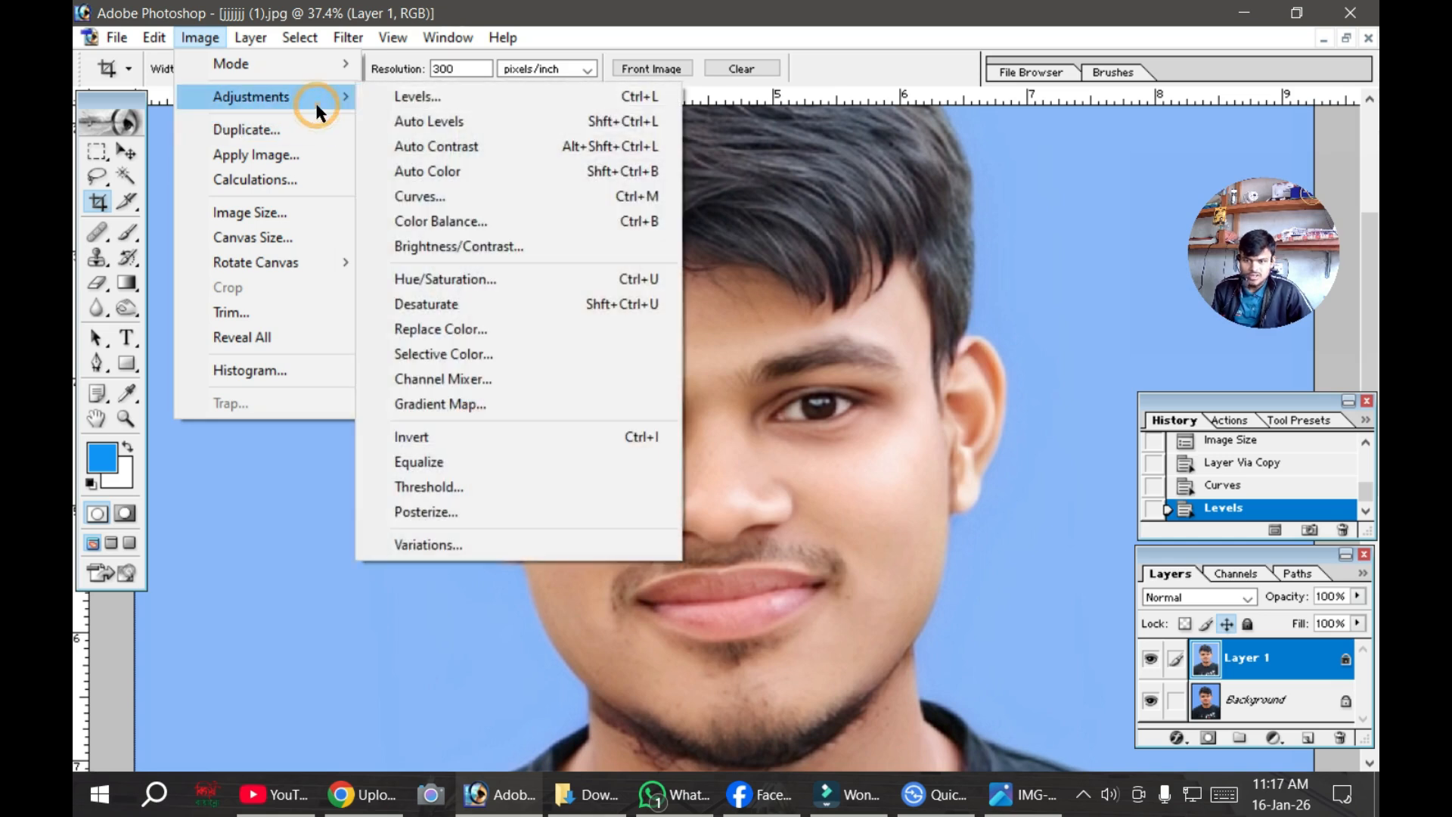
left_click(472, 248)
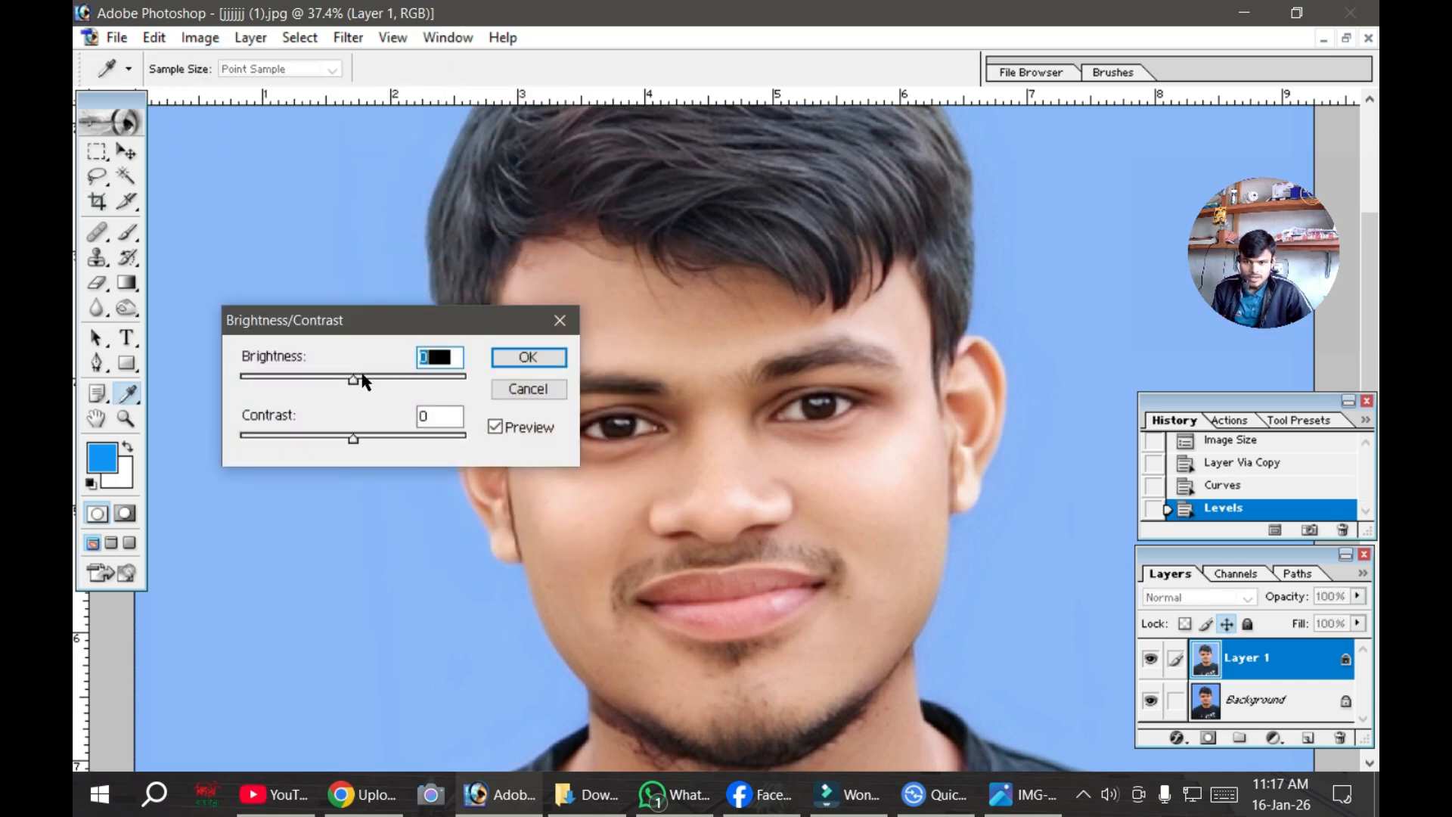
left_click_drag(357, 379, 358, 379)
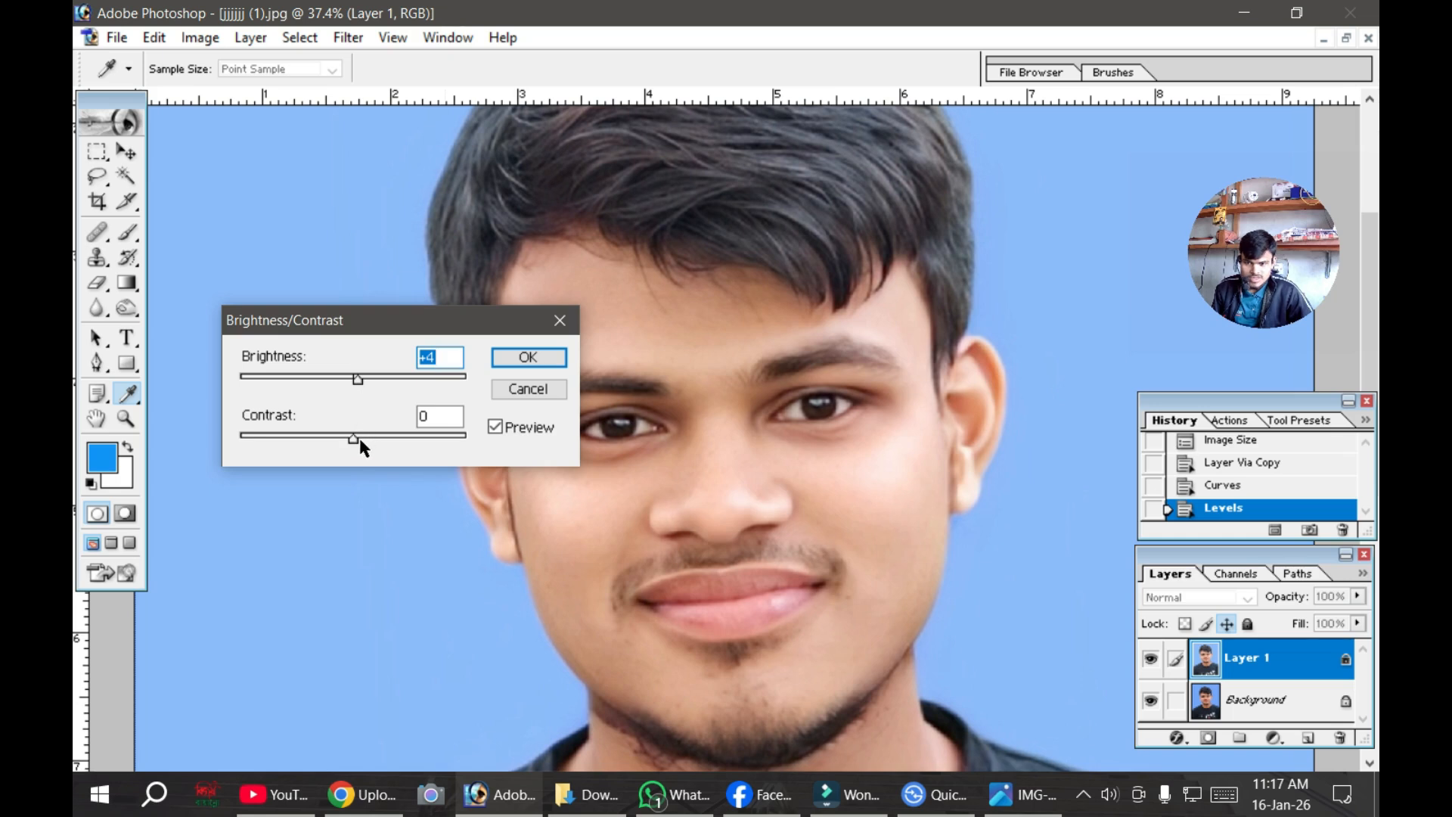
left_click_drag(353, 438, 356, 437)
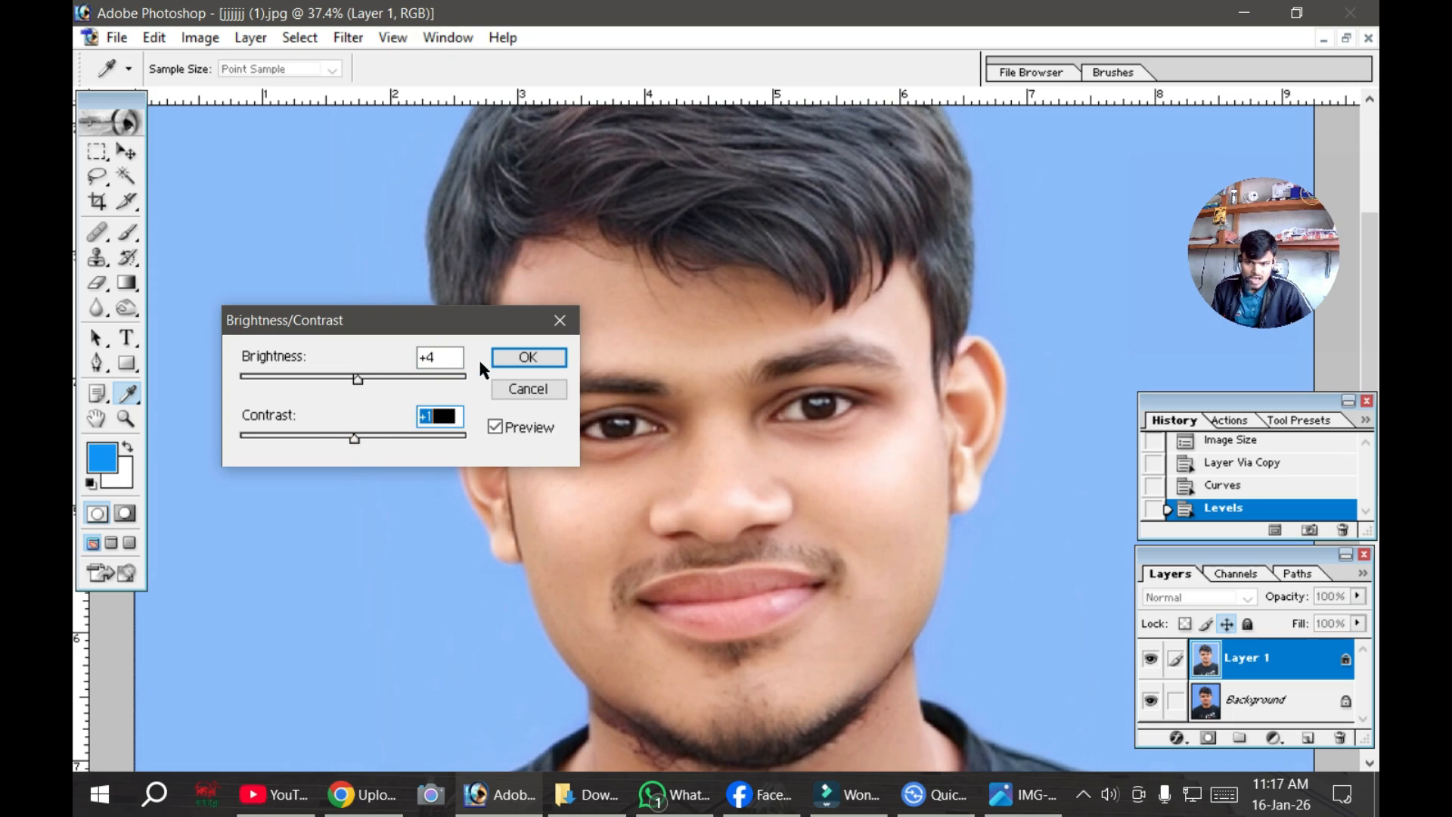
left_click(510, 360)
scroll(551, 366, "up", 3)
scroll(551, 355, "down", 3)
scroll(558, 352, "up", 1)
left_click_drag(567, 366, 545, 314)
left_click_drag(547, 414, 533, 364)
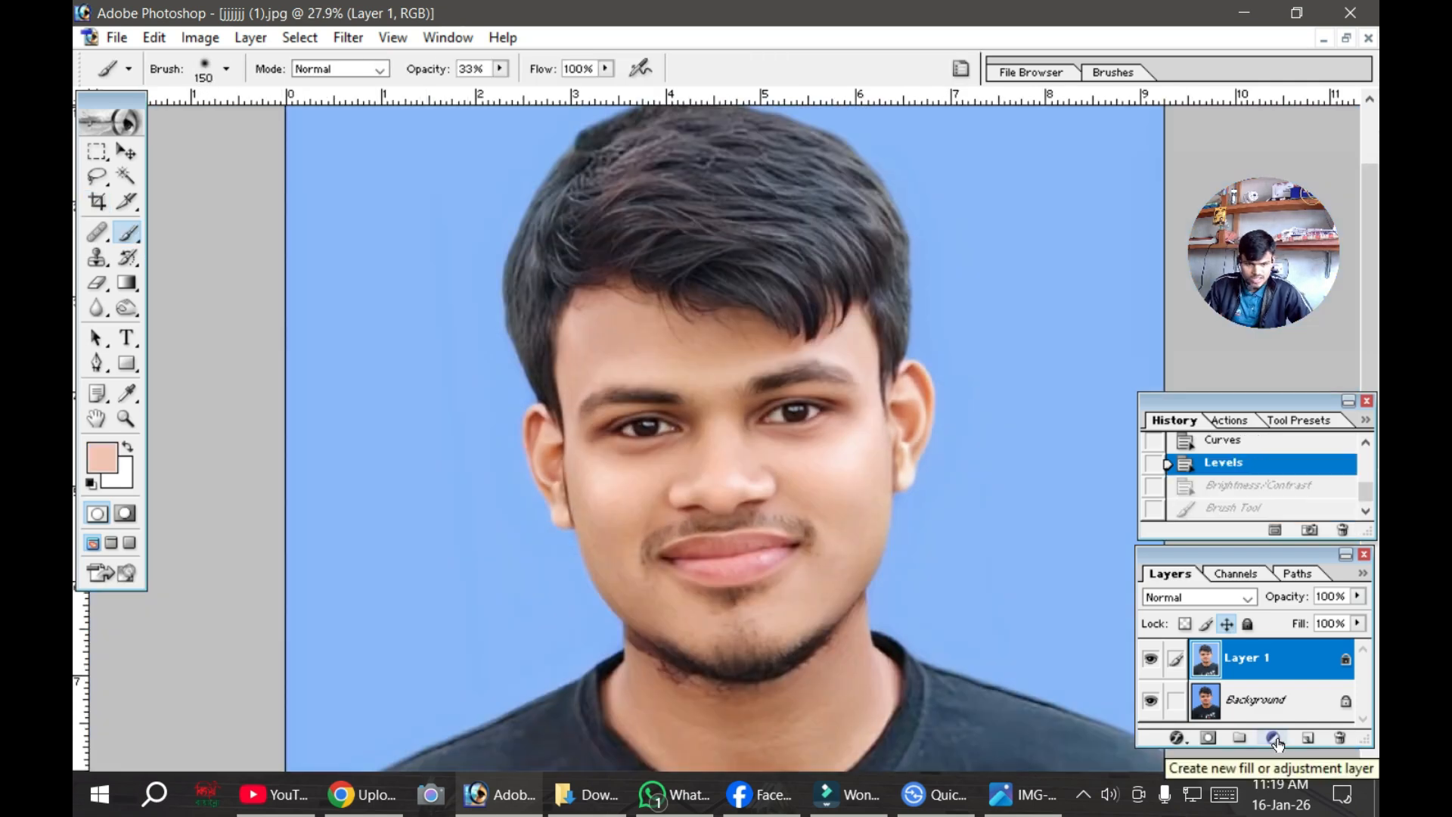
Step: Add a Solid Color fill layer above Layer 1 using white, hex FFFFFF
left_click(1275, 740)
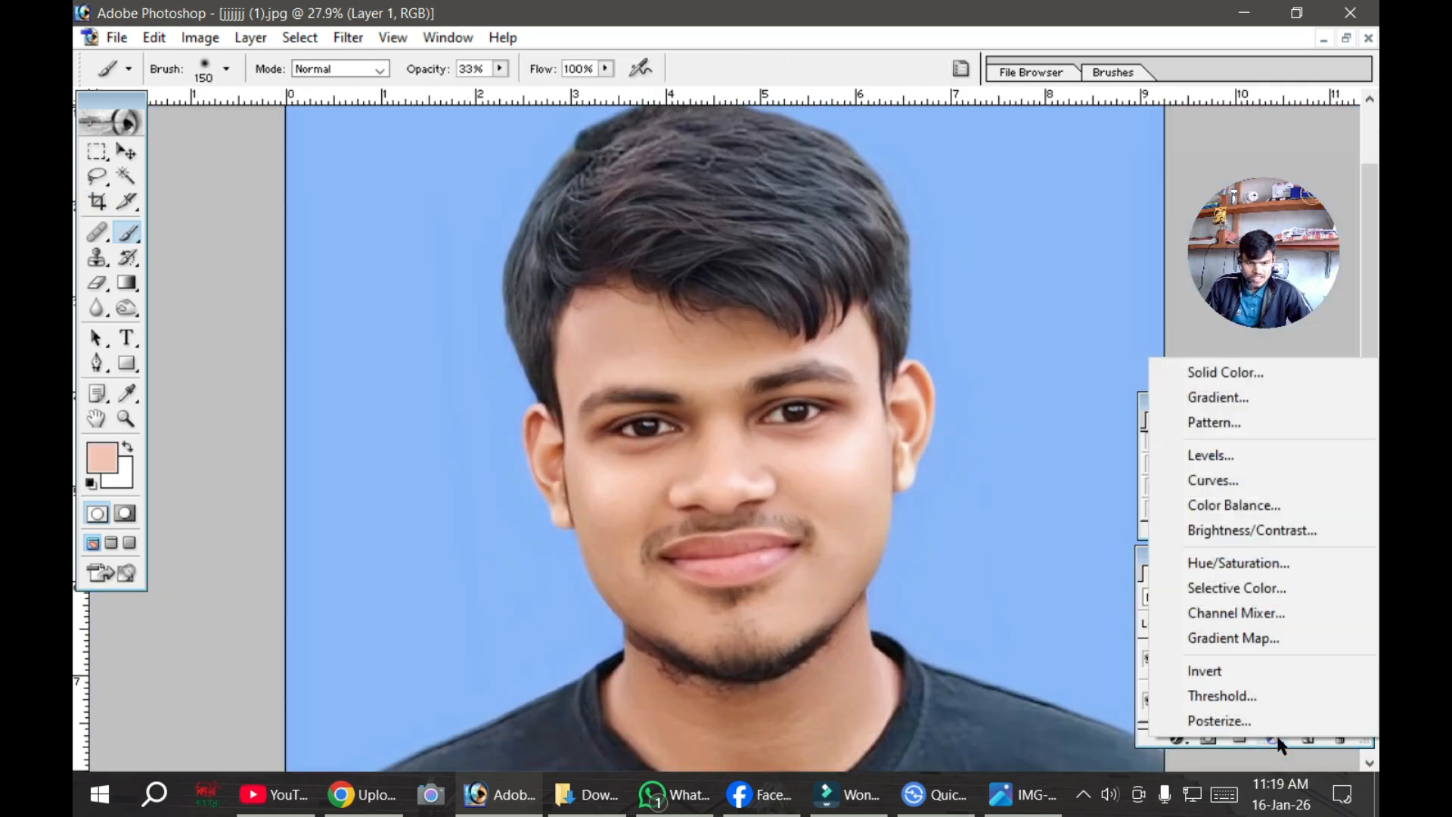
left_click(1236, 369)
left_click_drag(508, 277, 411, 249)
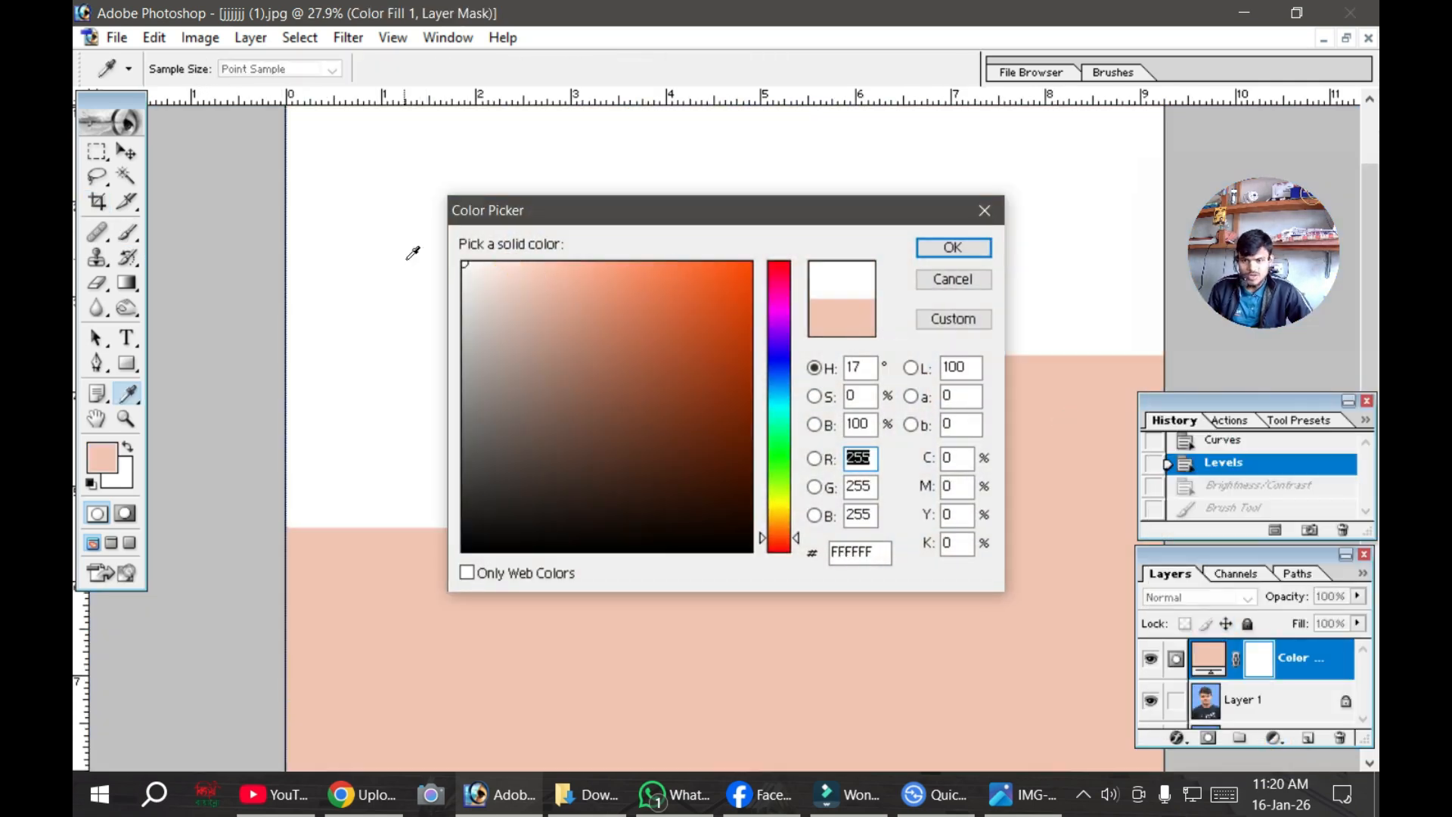
left_click(470, 266)
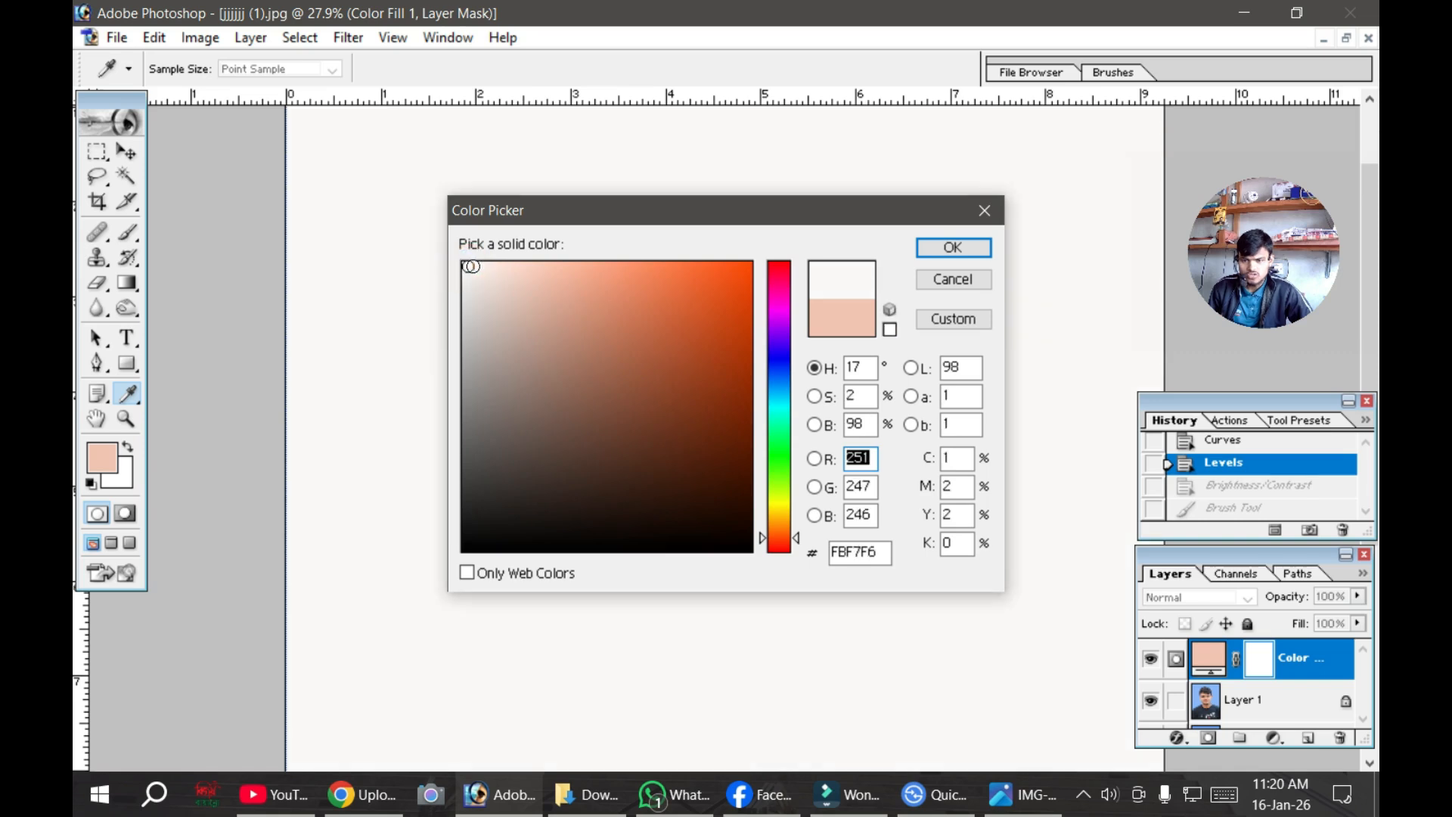
left_click(466, 265)
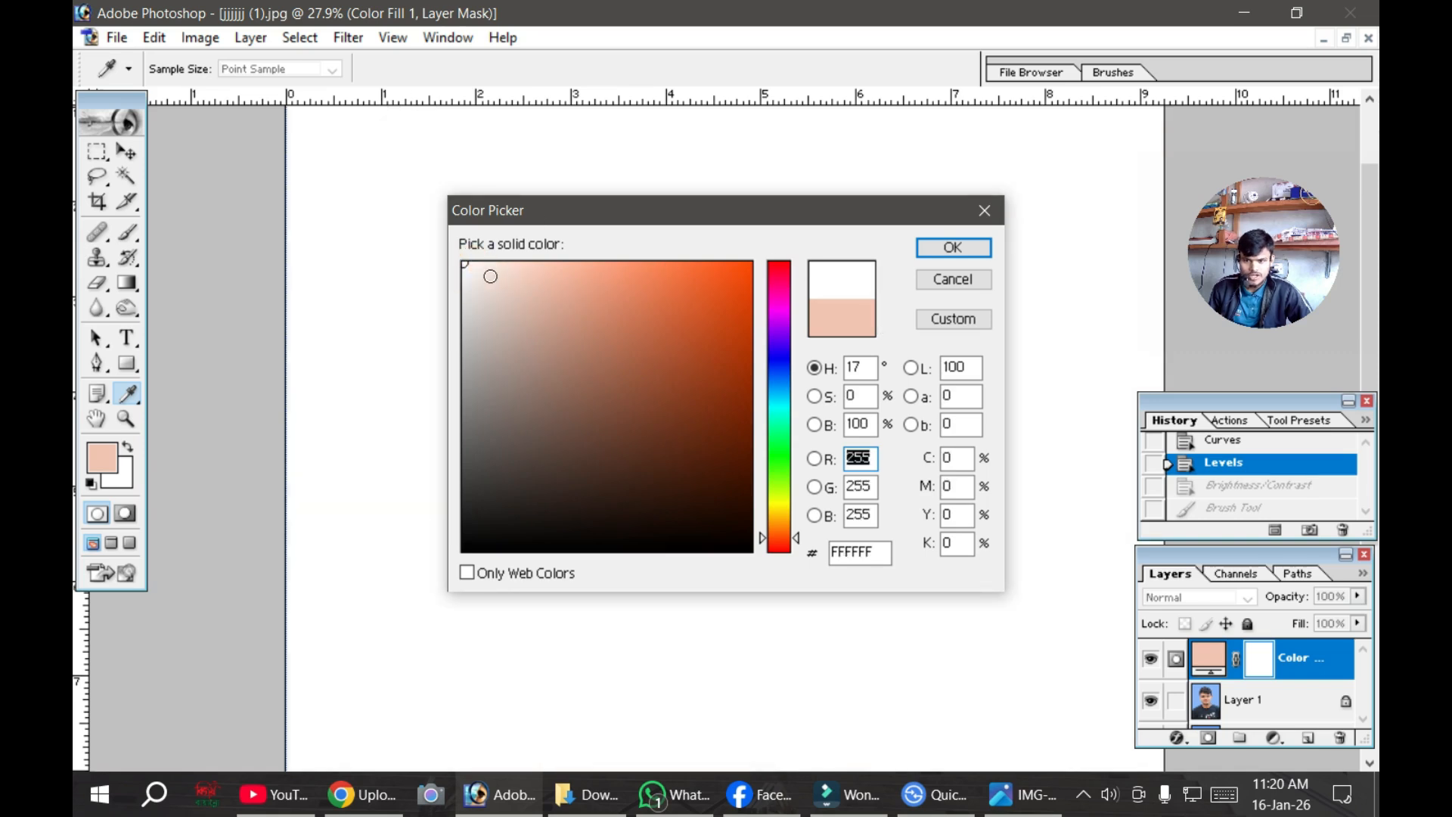
left_click(956, 246)
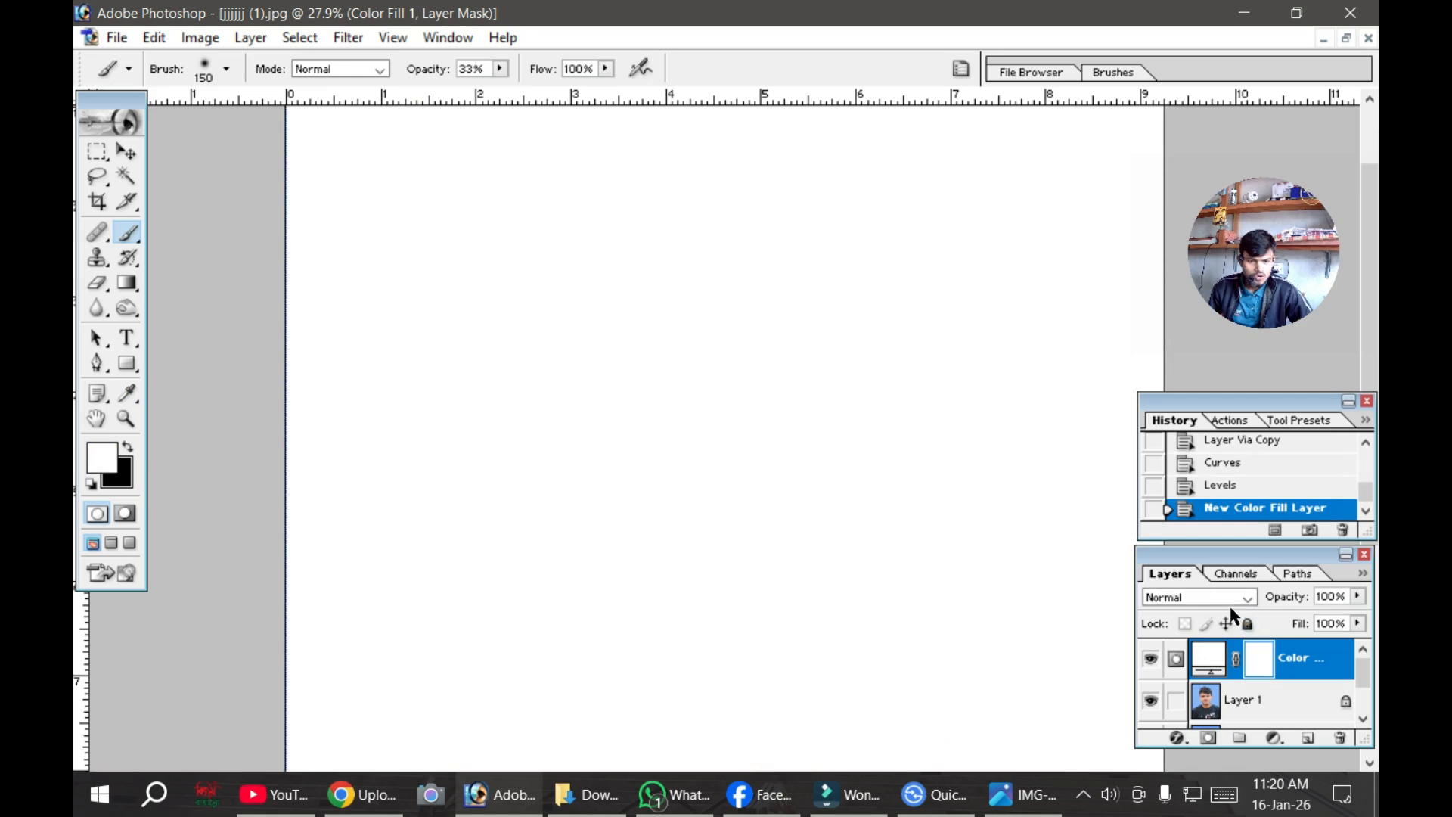
Step: Set the white color fill layer's blending mode to Soft Light and check the whole portrait
left_click(1237, 598)
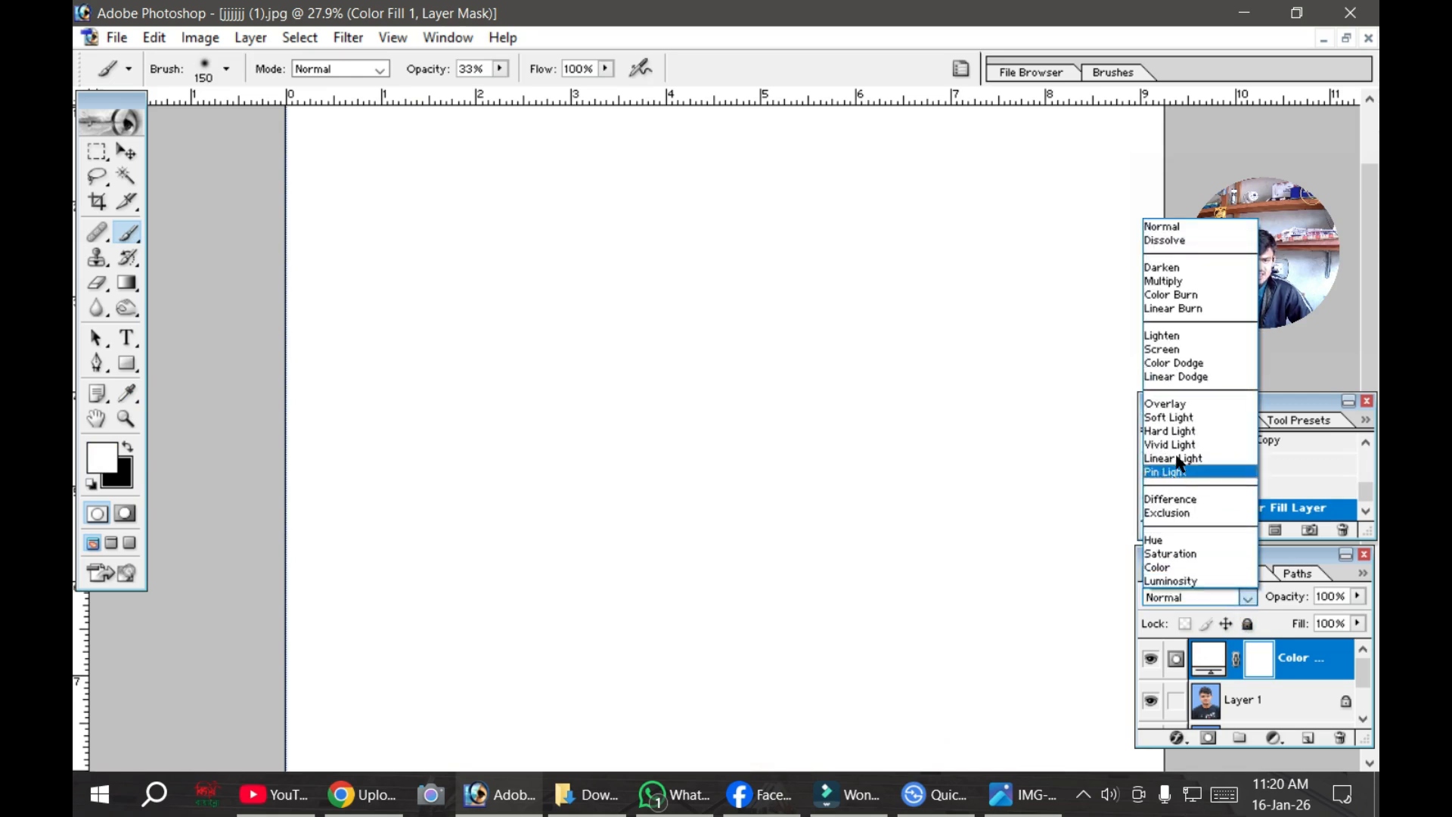
left_click(1177, 421)
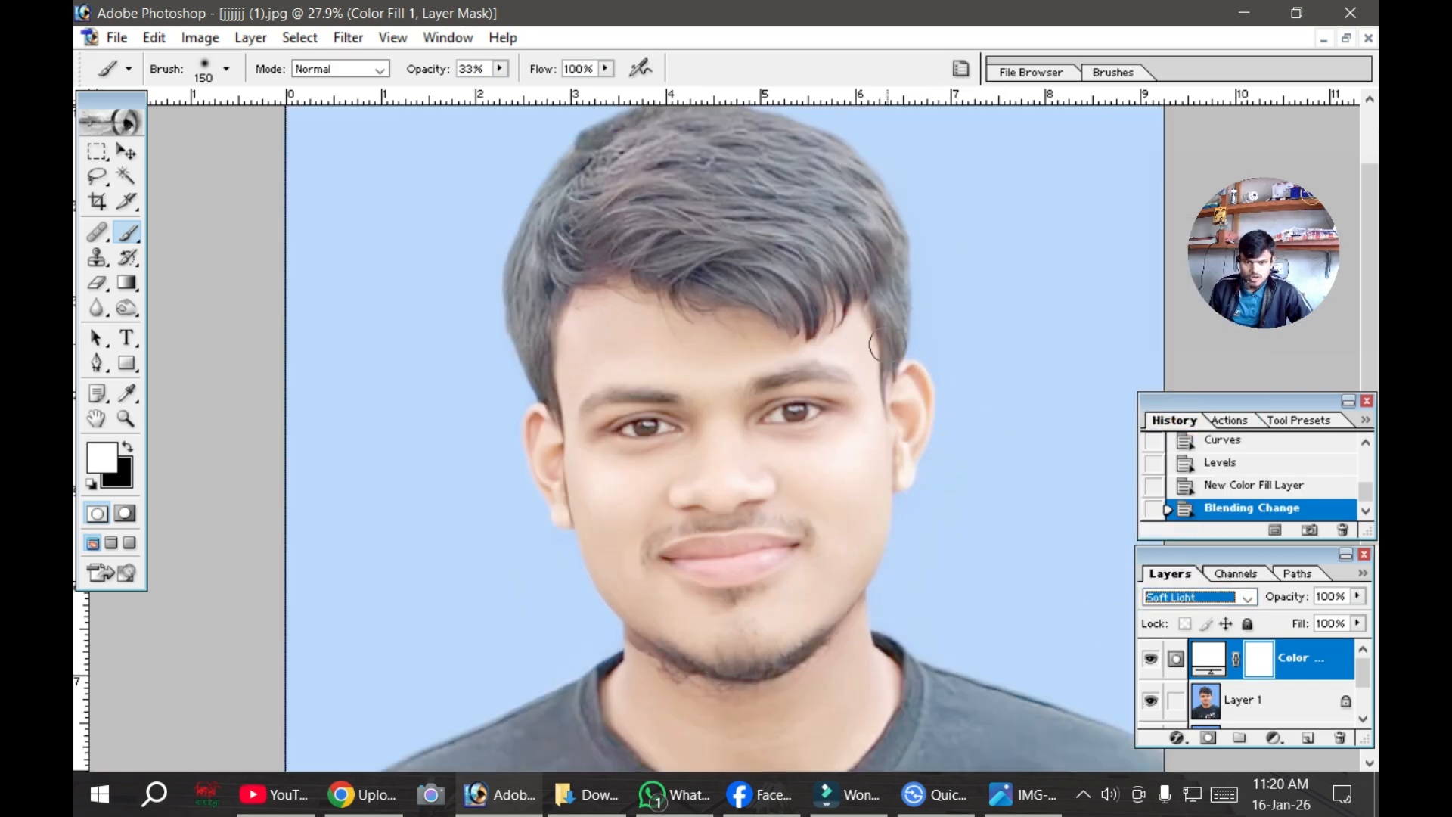
left_click(1122, 457)
scroll(1122, 456, "down", 6)
scroll(1006, 449, "up", 4)
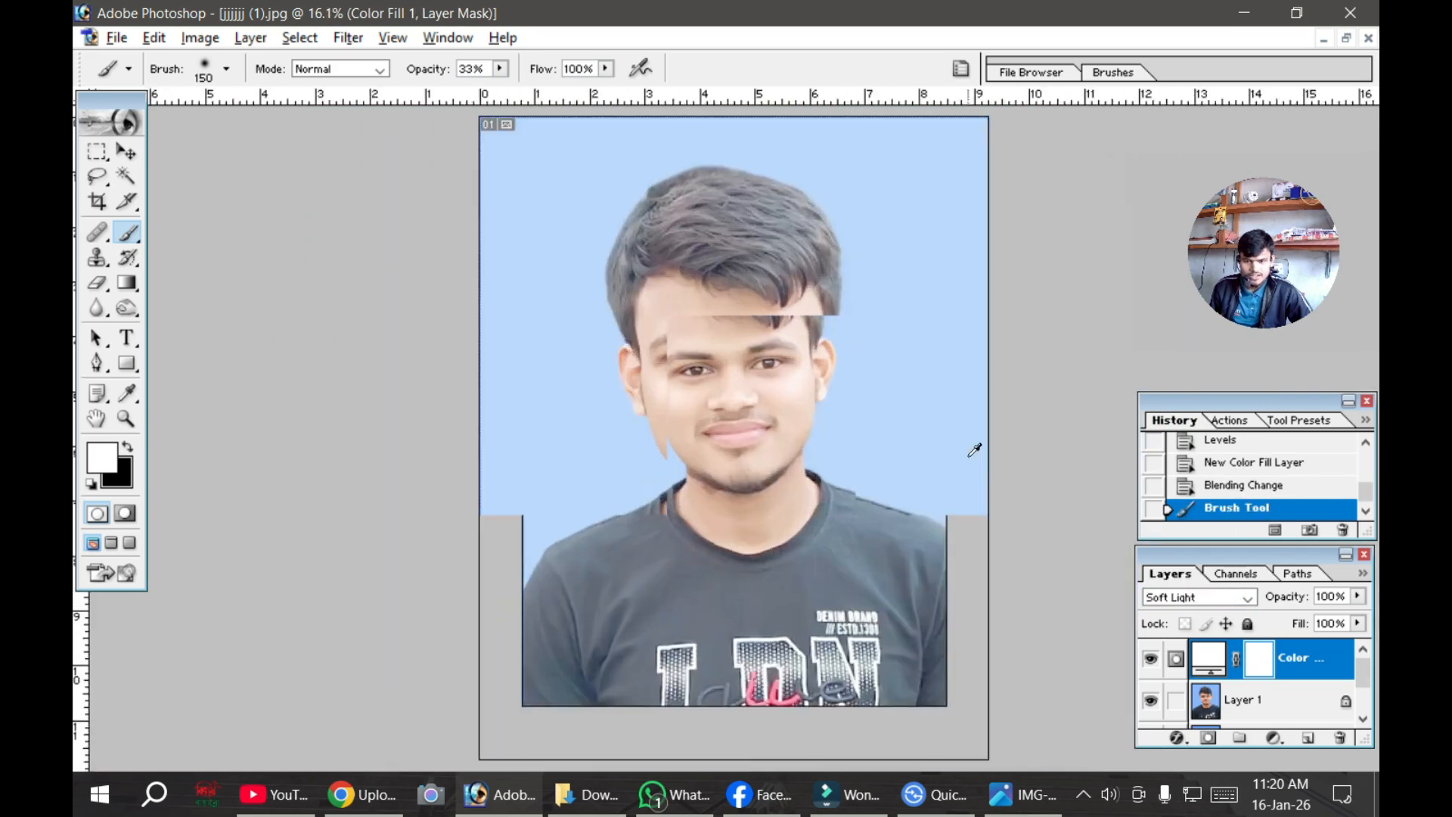
scroll(969, 454, "up", 3)
left_click_drag(944, 567, 952, 452)
scroll(951, 453, "up", 2)
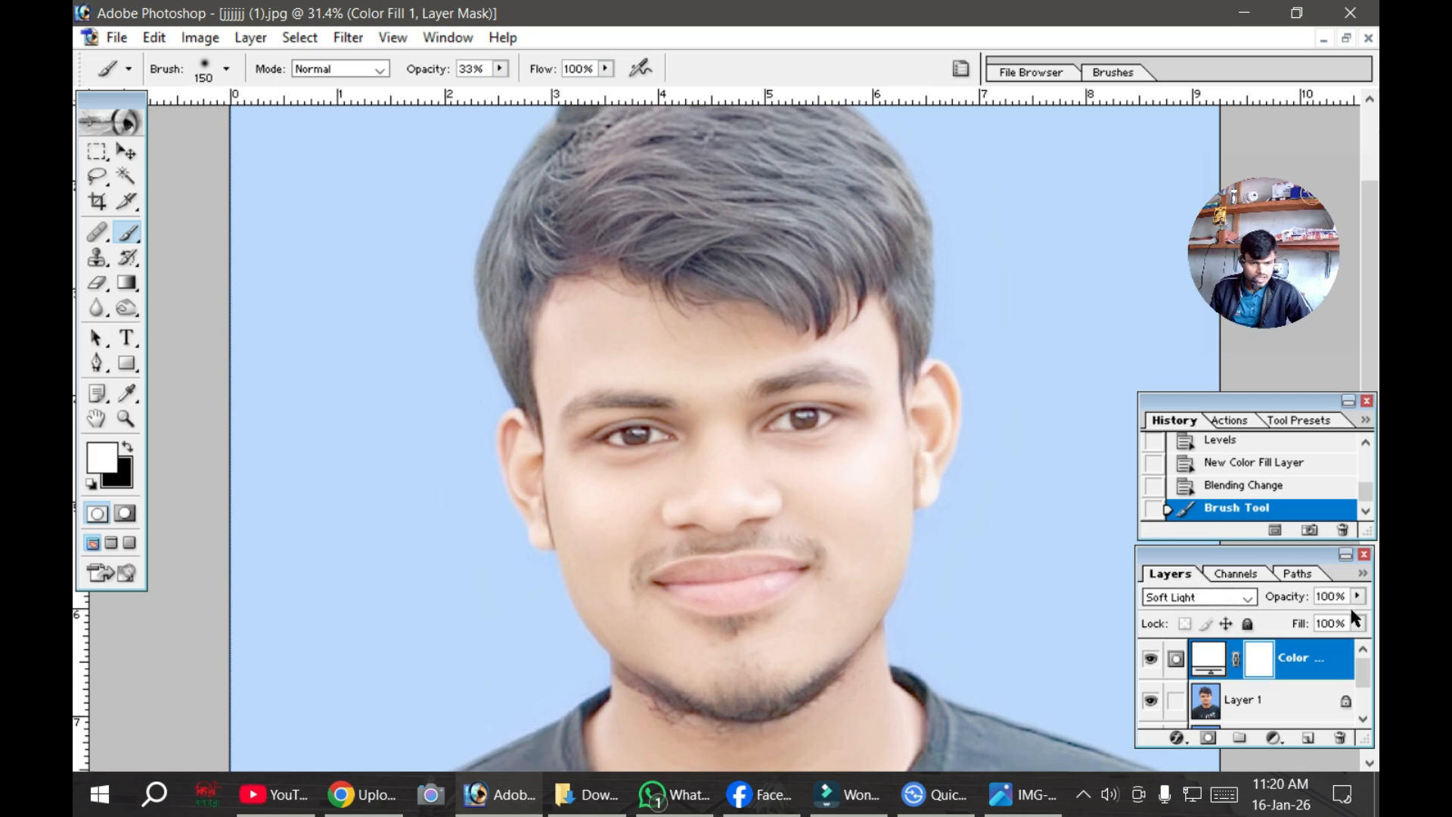
Step: Reduce the white fill layer's opacity to 85% and its fill to 78%
left_click(1360, 597)
left_click_drag(1354, 616, 1349, 617)
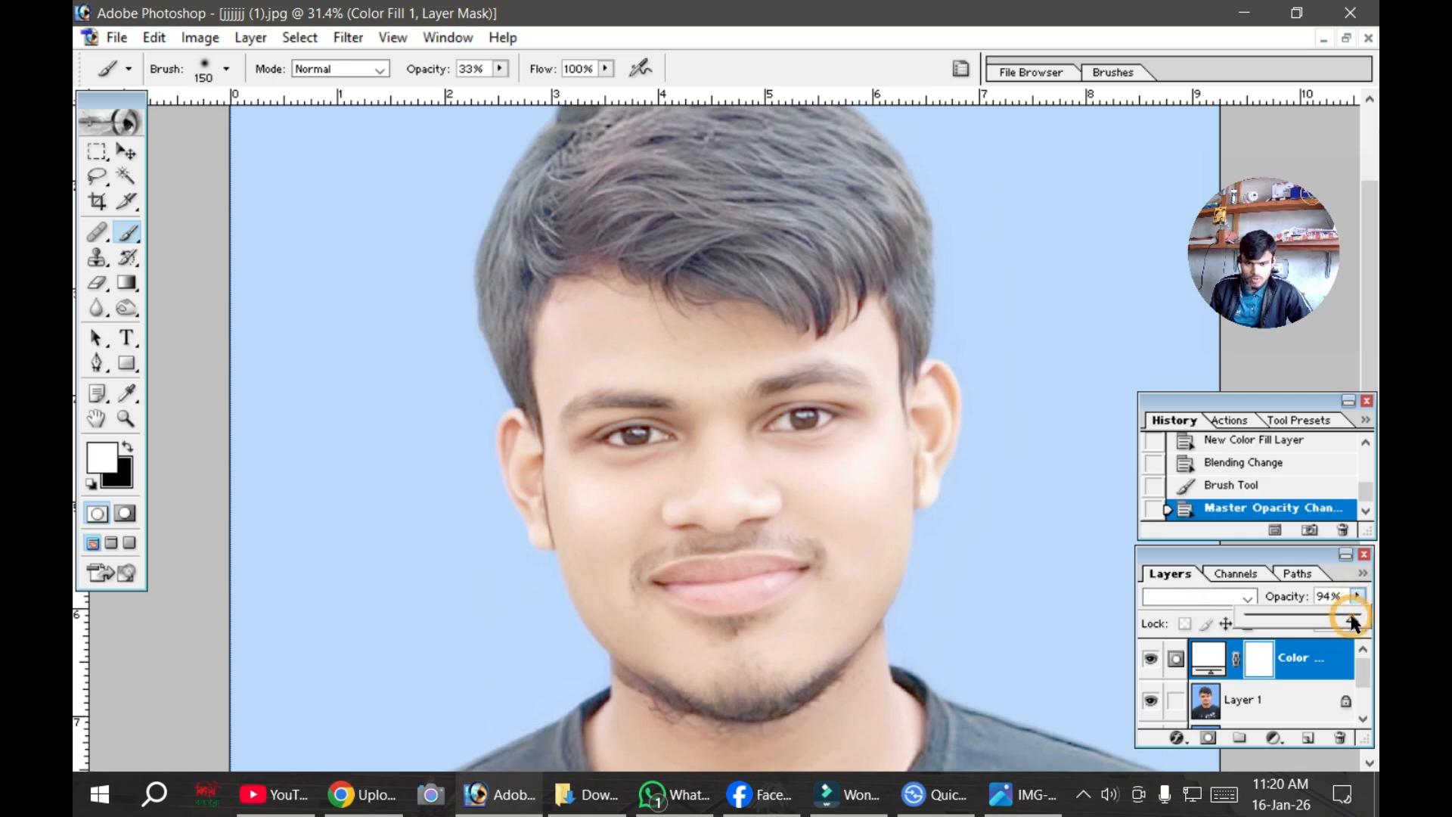
left_click(1358, 597)
left_click(1358, 623)
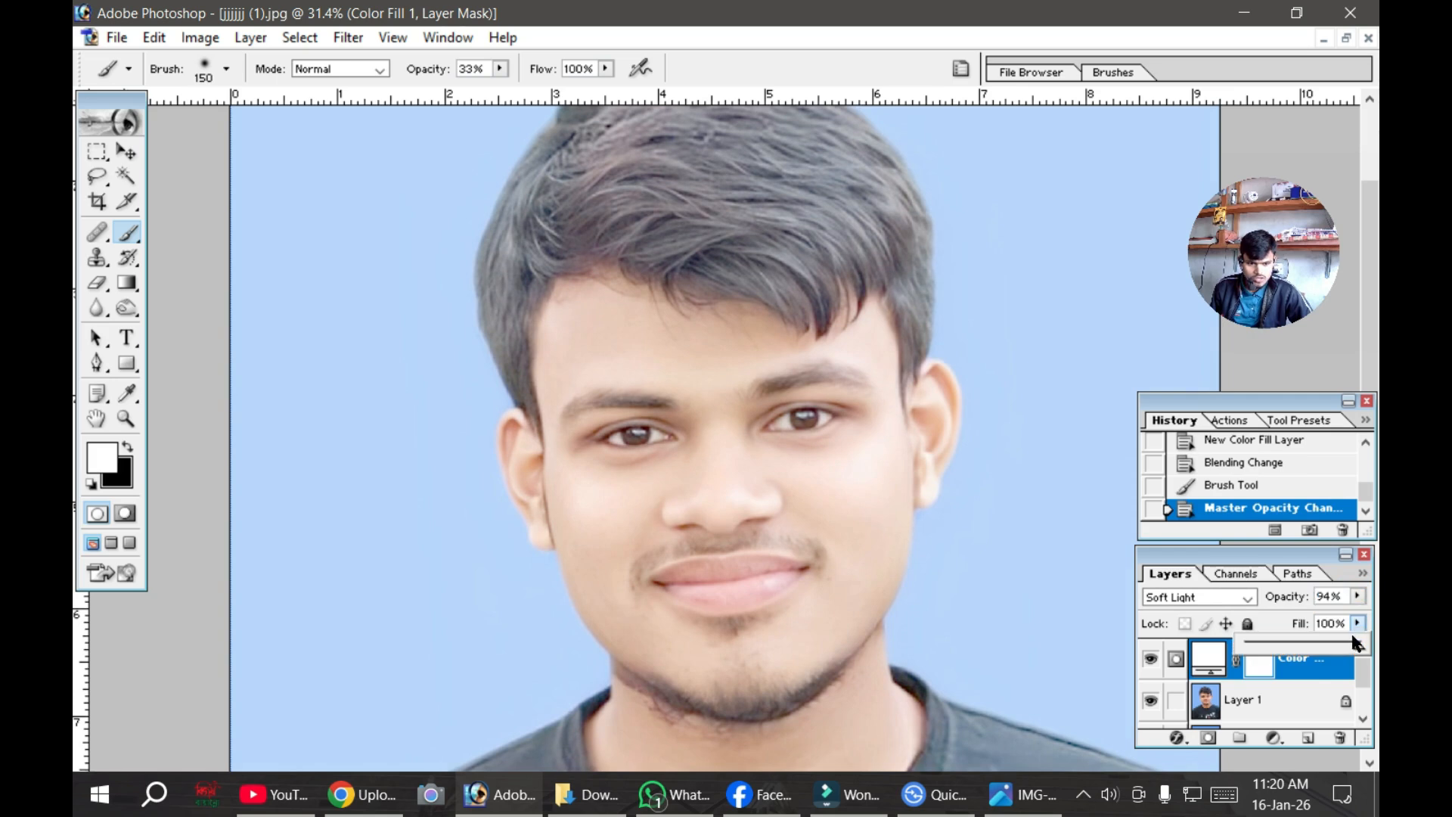
left_click_drag(1352, 647, 1341, 622)
left_click(1359, 596)
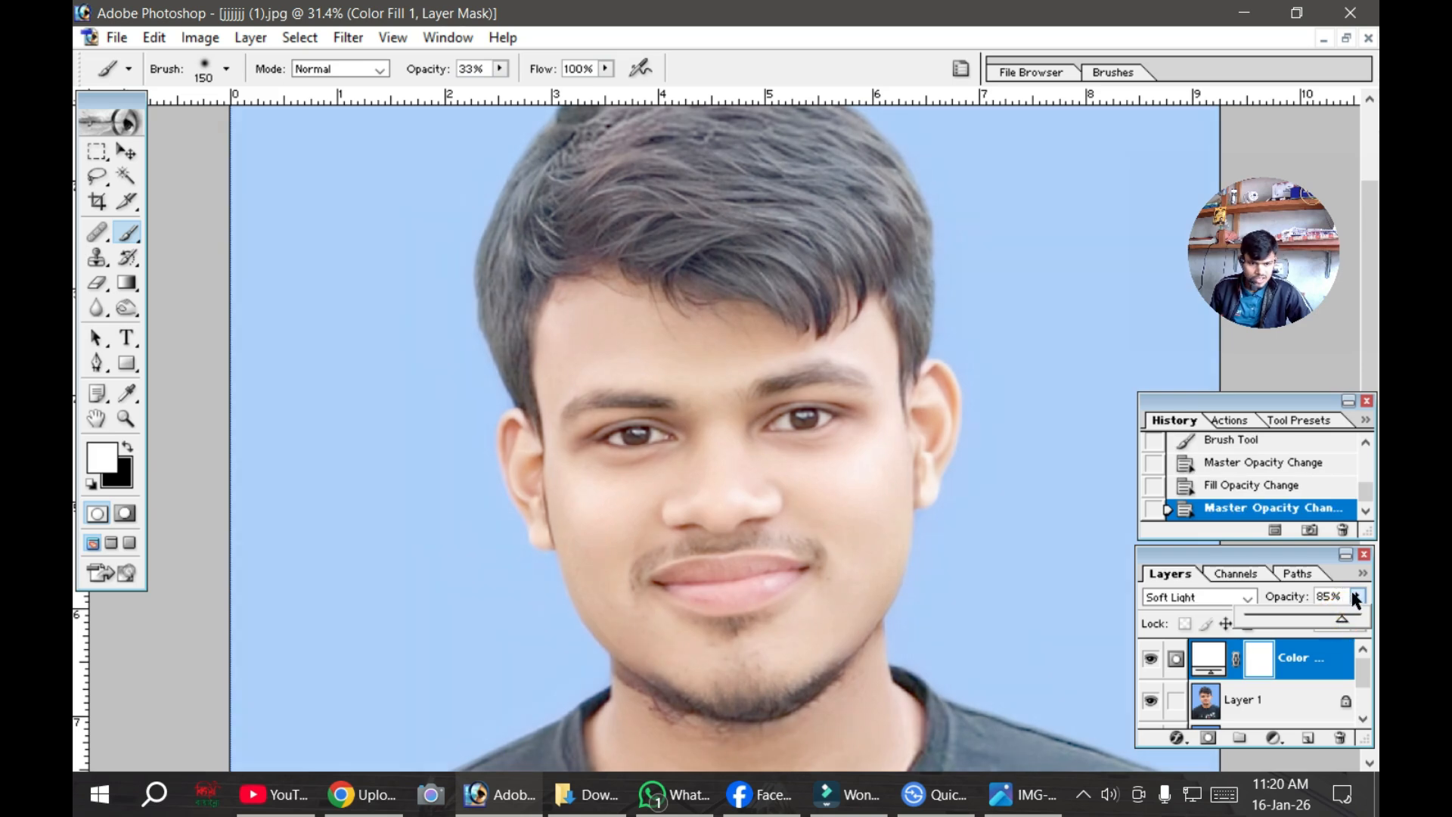
left_click(1356, 597)
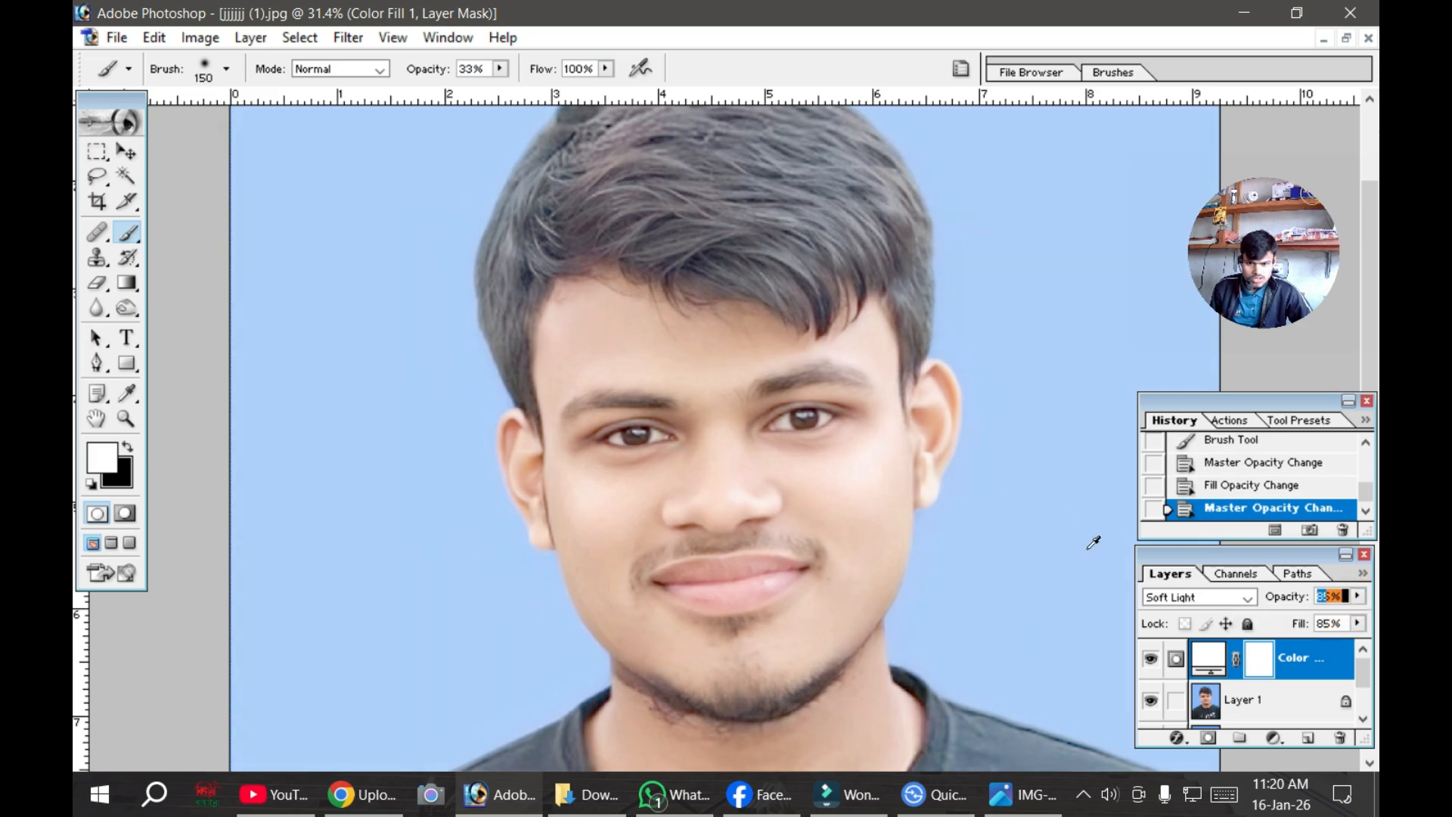
left_click(1359, 623)
left_click_drag(1342, 644, 1334, 644)
Step: Examine the lightening effect on the face, hair and background of the portrait
scroll(1126, 583, "down", 9)
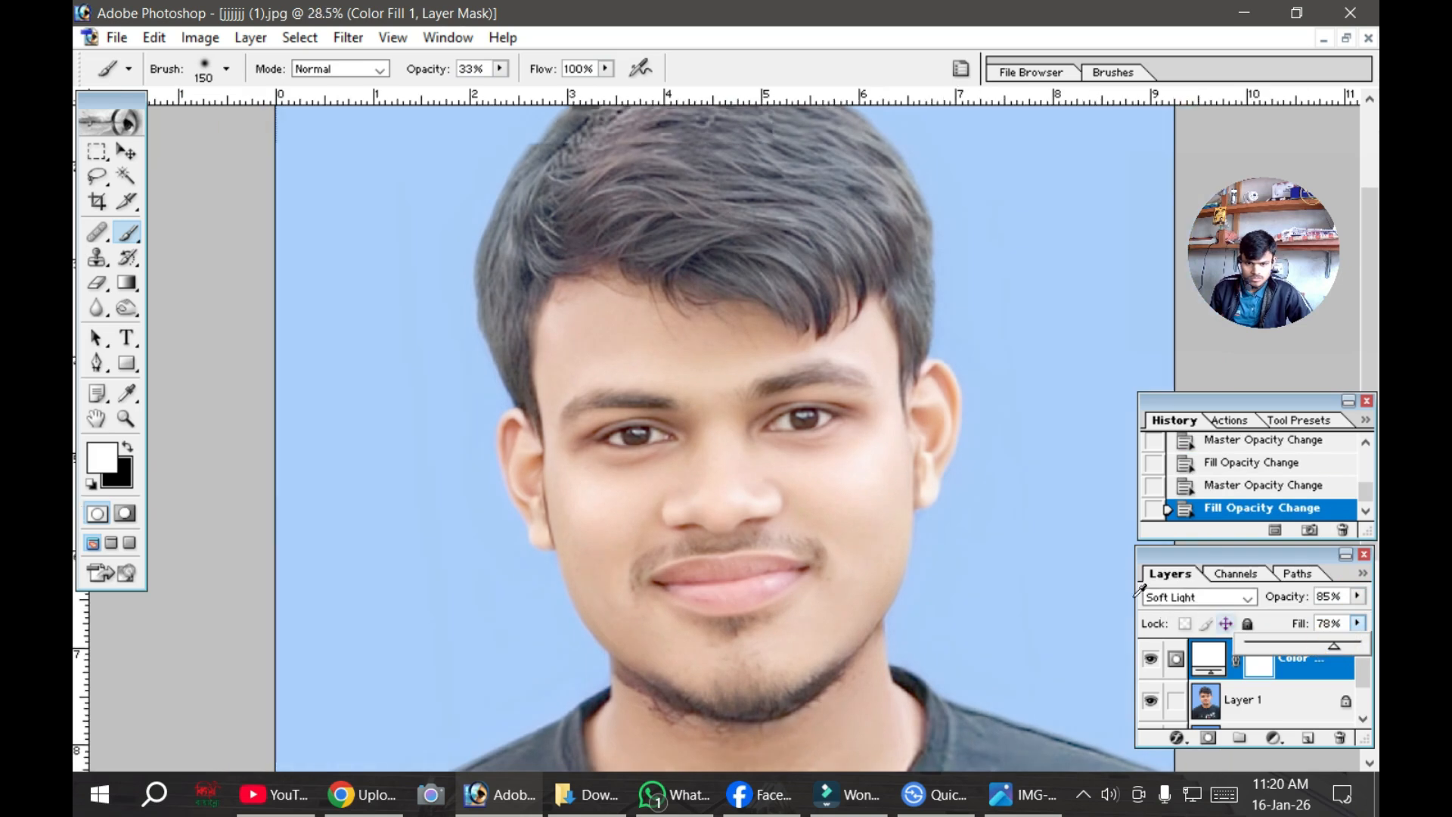
scroll(1125, 584, "up", 4)
scroll(1126, 584, "up", 4)
left_click_drag(1037, 643, 1024, 512)
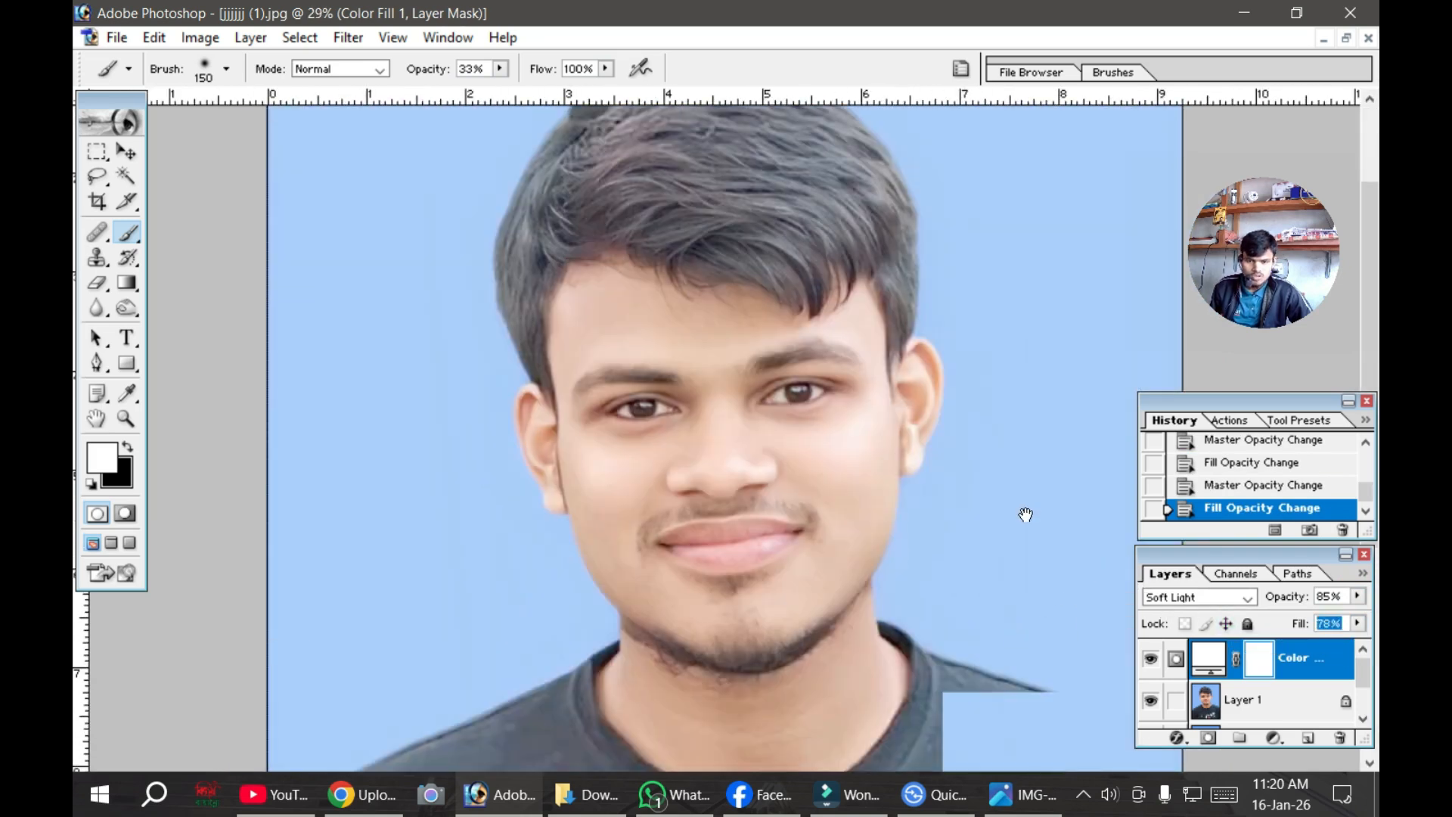
left_click_drag(935, 443, 934, 525)
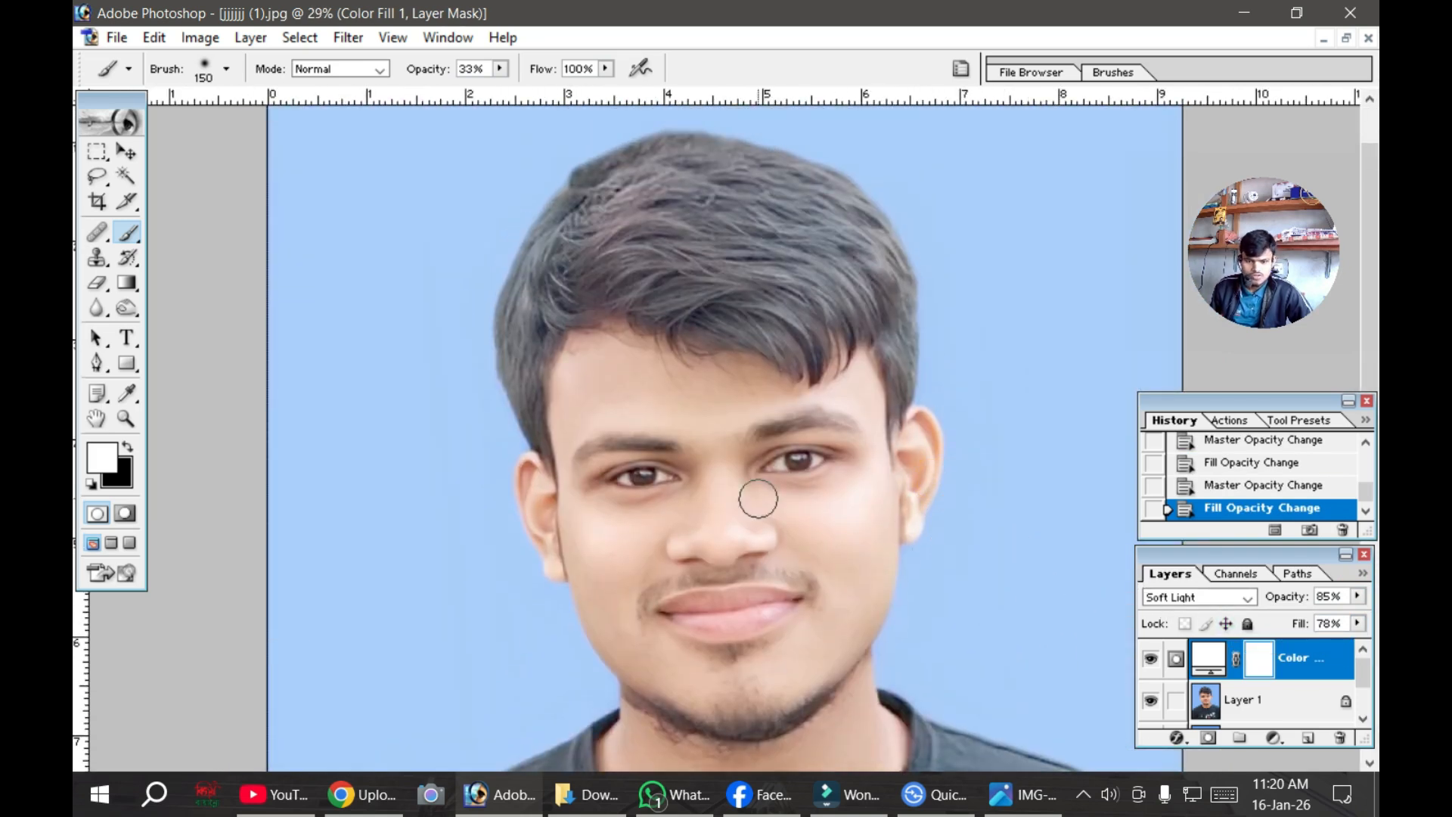
scroll(770, 522, "down", 3)
scroll(757, 541, "up", 1)
scroll(693, 459, "up", 3)
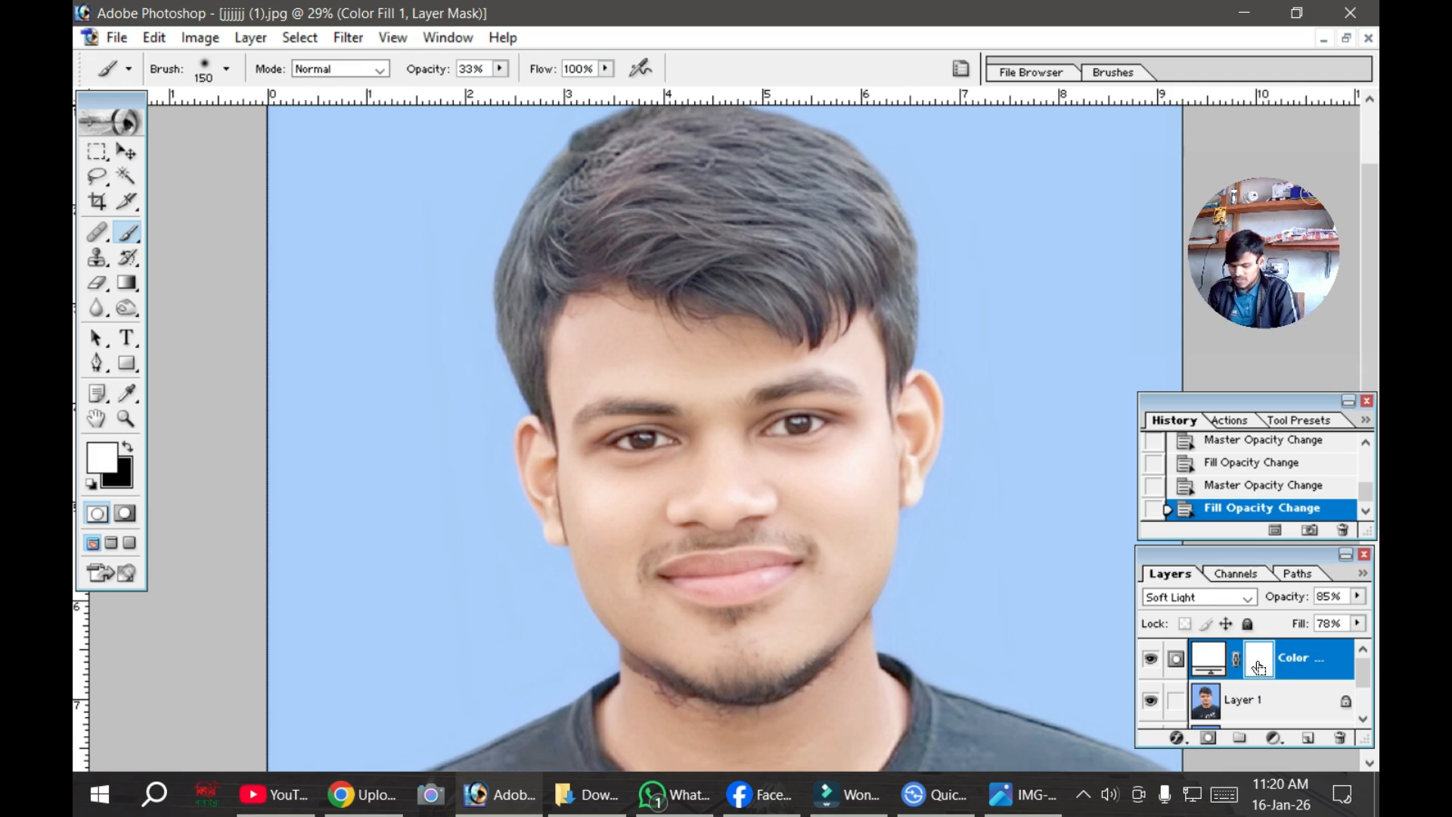
Step: Invert the fill layer's mask to black and set the Brush tool's opacity to 100%
key("ctrl+i")
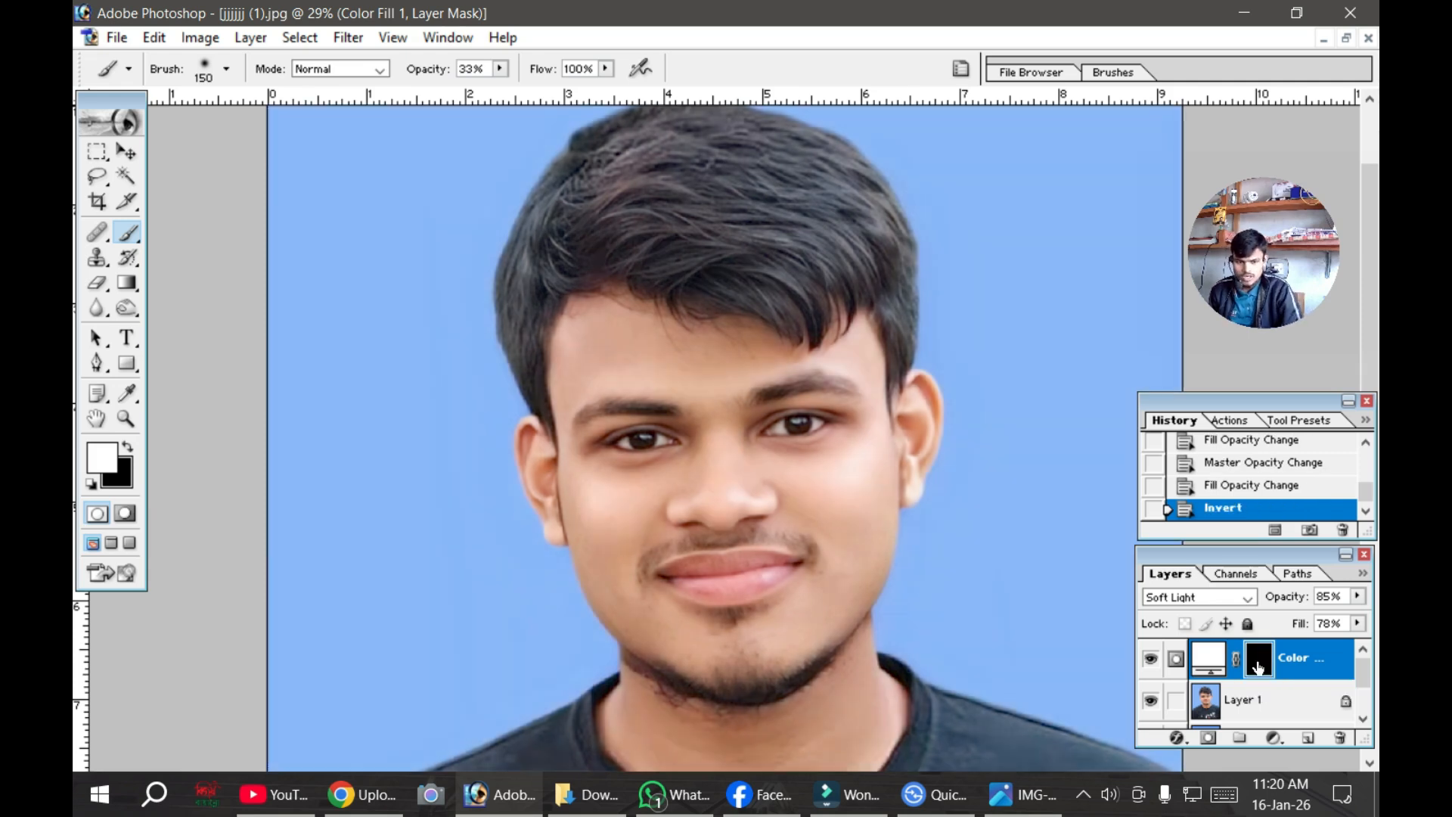
scroll(1037, 528, "up", 4)
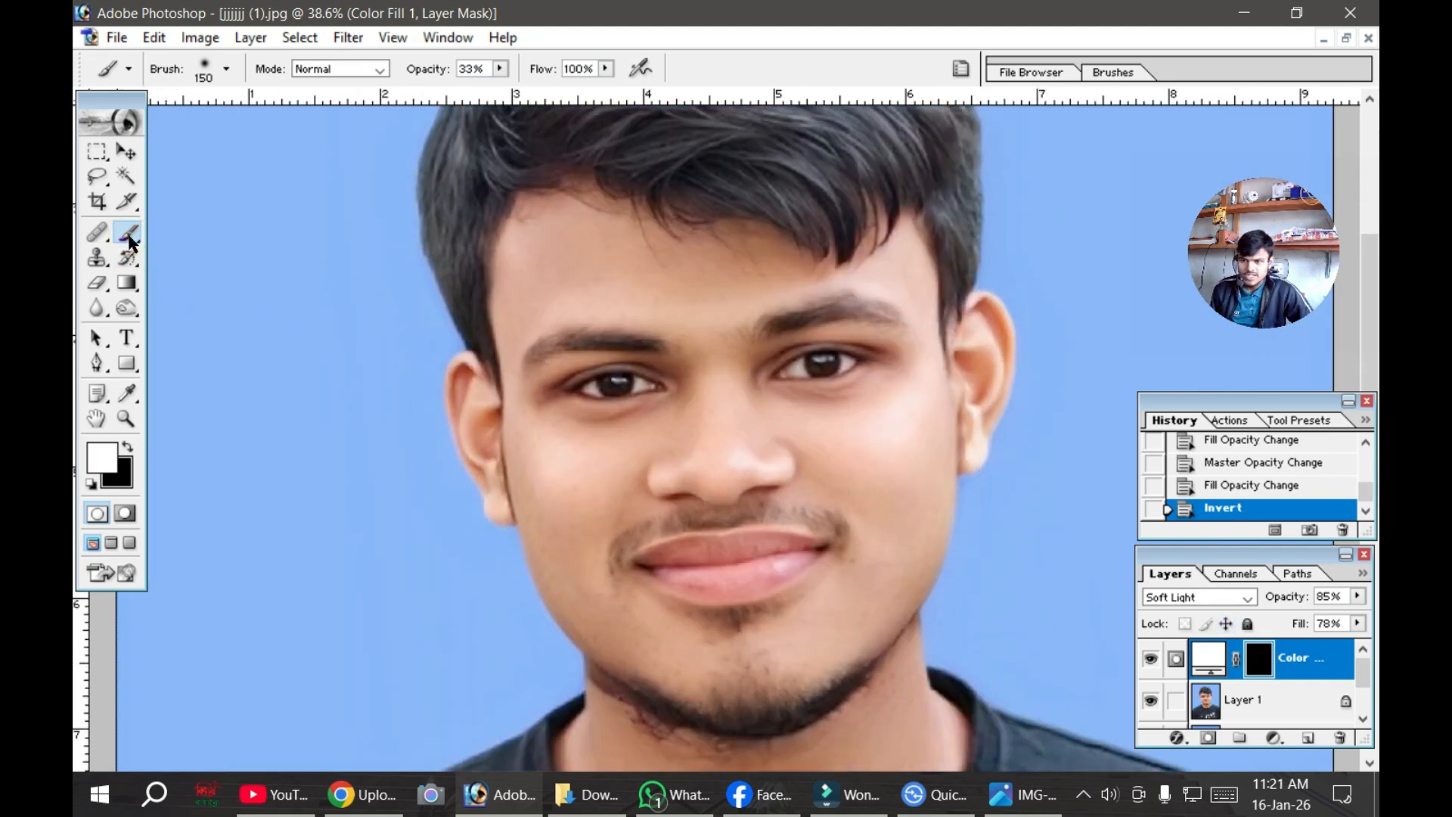
left_click(501, 72)
left_click_drag(514, 95, 582, 91)
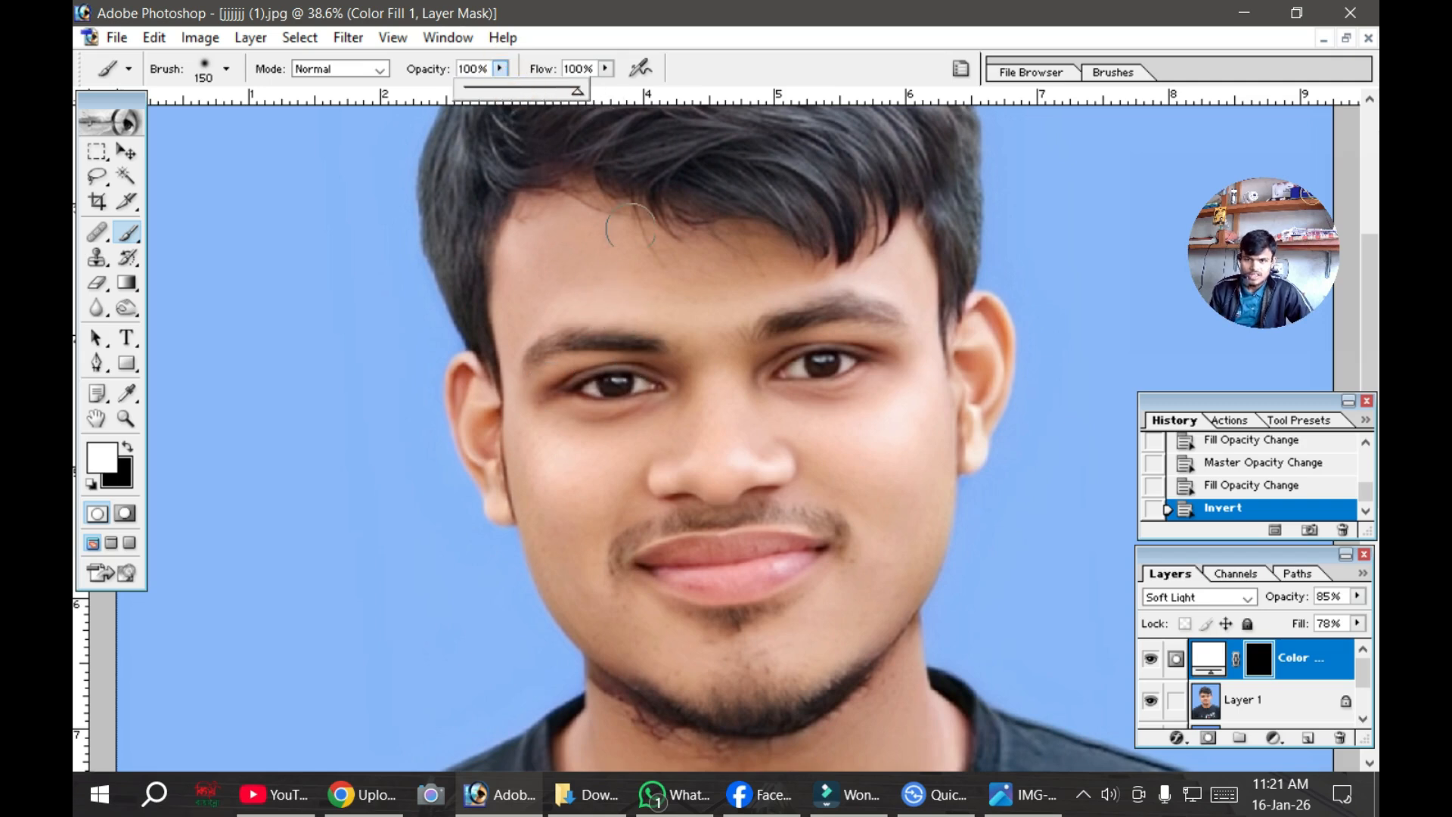
Step: Paint white on the fill layer's mask over the forehead, eyes, nose and cheeks to lighten the face
left_click(633, 279)
mouse_move(571, 240)
left_mouse_down()
mouse_move(590, 259)
mouse_move(580, 251)
left_mouse_up()
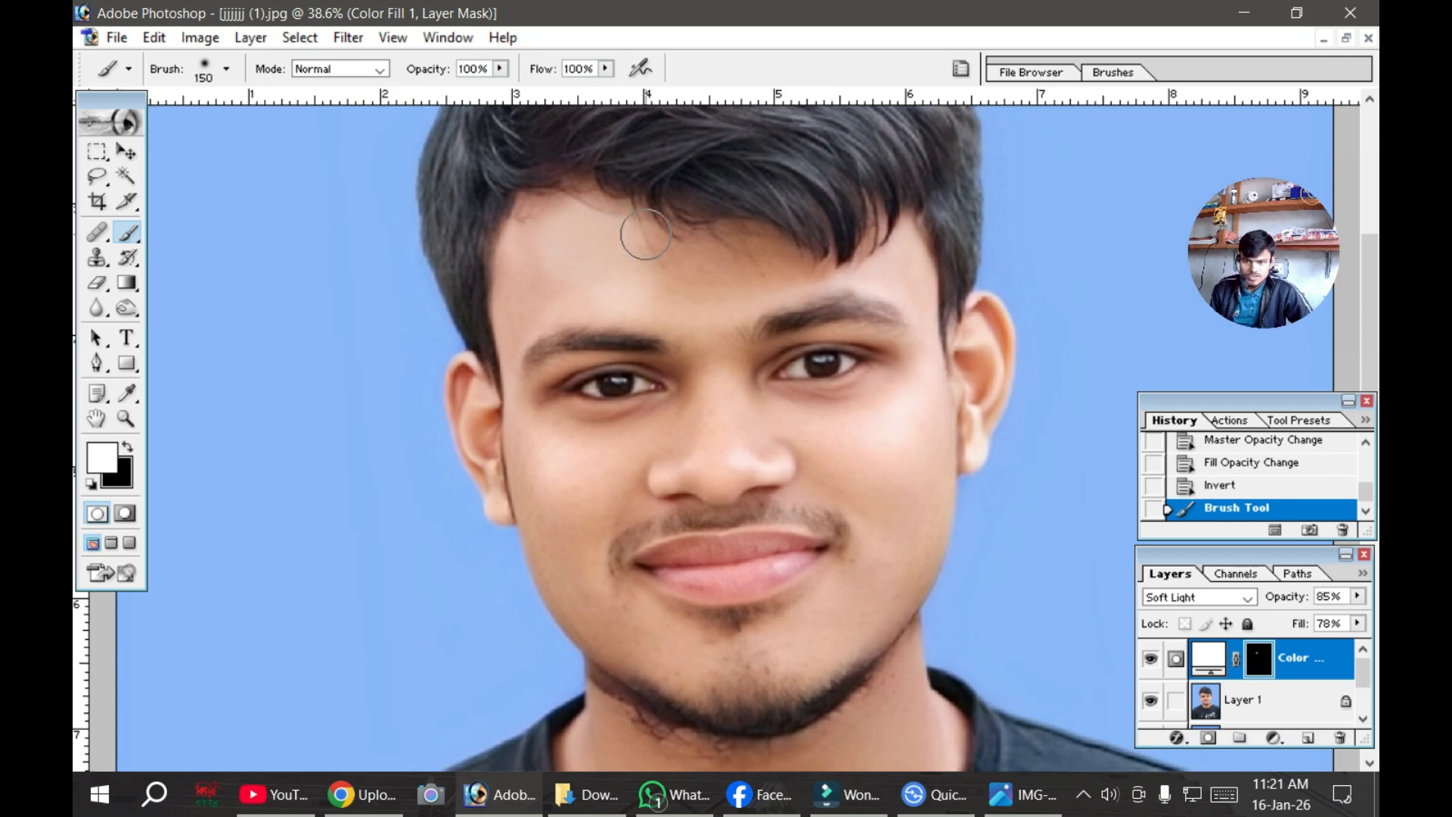
mouse_move(724, 254)
left_mouse_down()
mouse_move(538, 318)
mouse_move(522, 305)
mouse_move(525, 272)
mouse_move(538, 355)
mouse_move(595, 379)
mouse_move(693, 357)
mouse_move(739, 324)
mouse_move(743, 266)
mouse_move(974, 354)
mouse_move(901, 383)
left_mouse_up()
scroll(900, 383, "down", 1)
left_click_drag(836, 363, 533, 369)
scroll(492, 431, "down", 3)
mouse_move(552, 441)
left_mouse_down()
mouse_move(601, 529)
mouse_move(745, 561)
mouse_move(632, 479)
mouse_move(757, 377)
mouse_move(589, 418)
mouse_move(897, 345)
mouse_move(941, 396)
left_mouse_up()
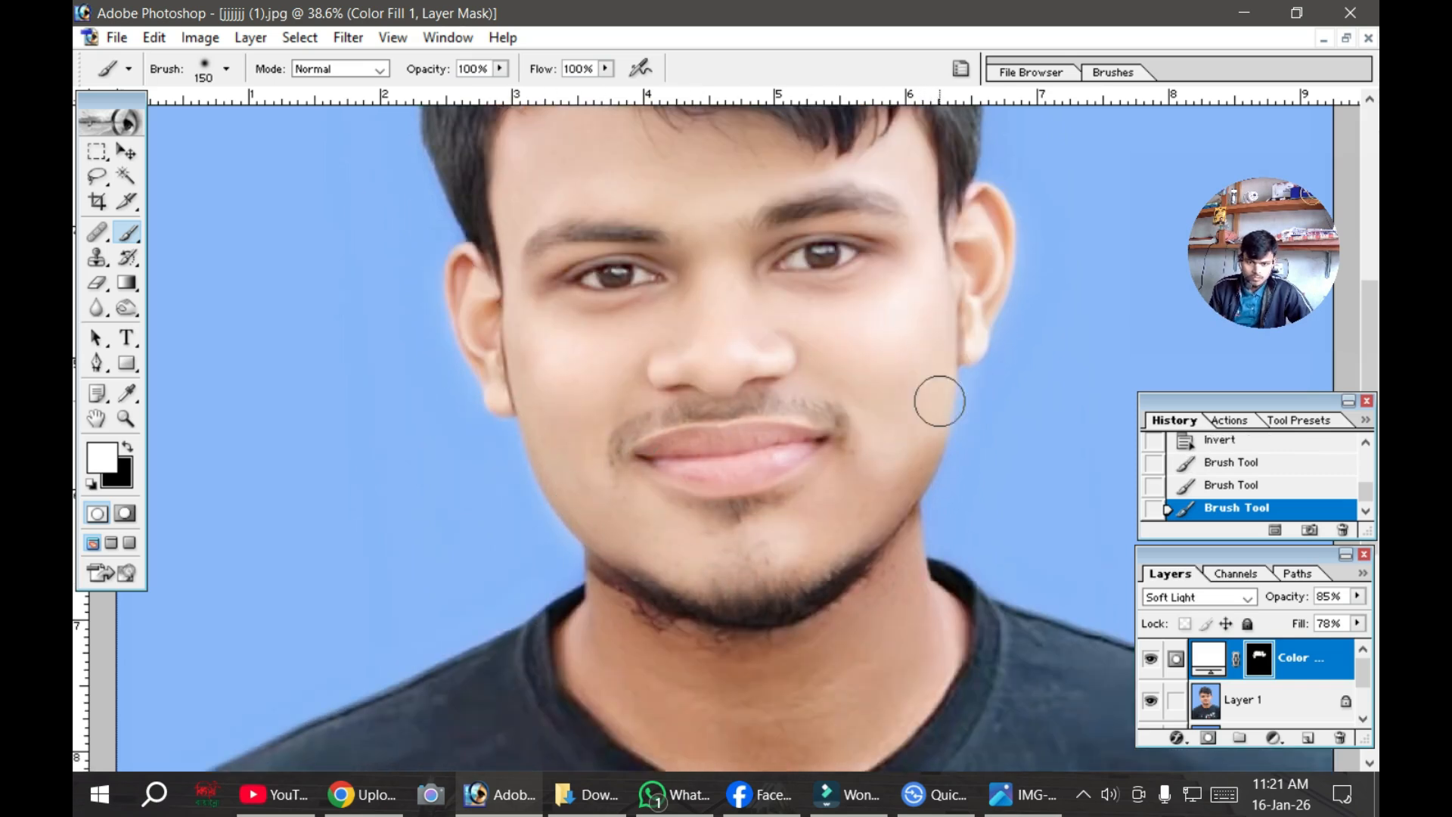
Step: Extend the white mask painting over the jaw, chin and neck, and check the portrait's overall look
scroll(706, 512, "down", 4)
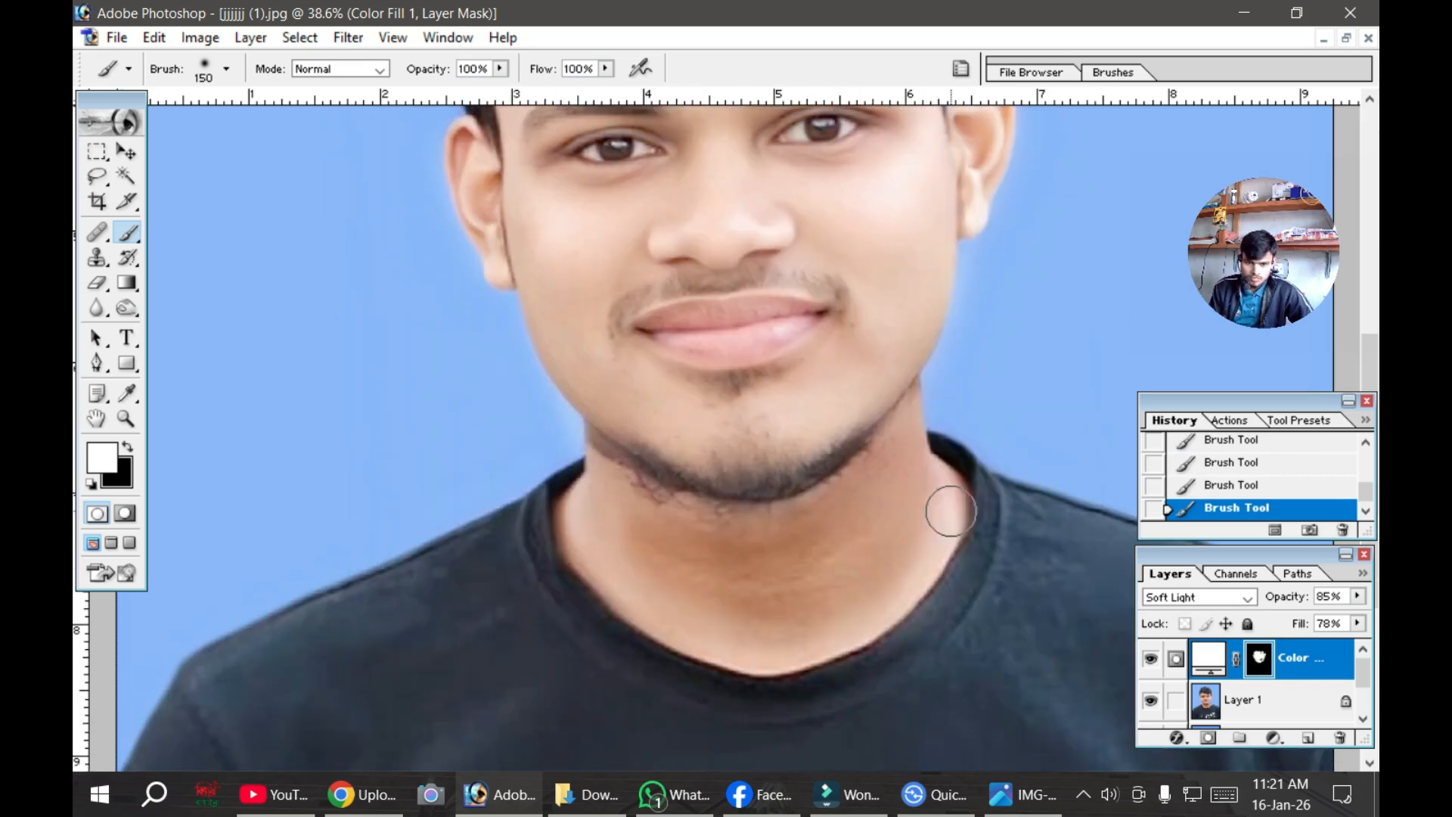
scroll(780, 495, "up", 3)
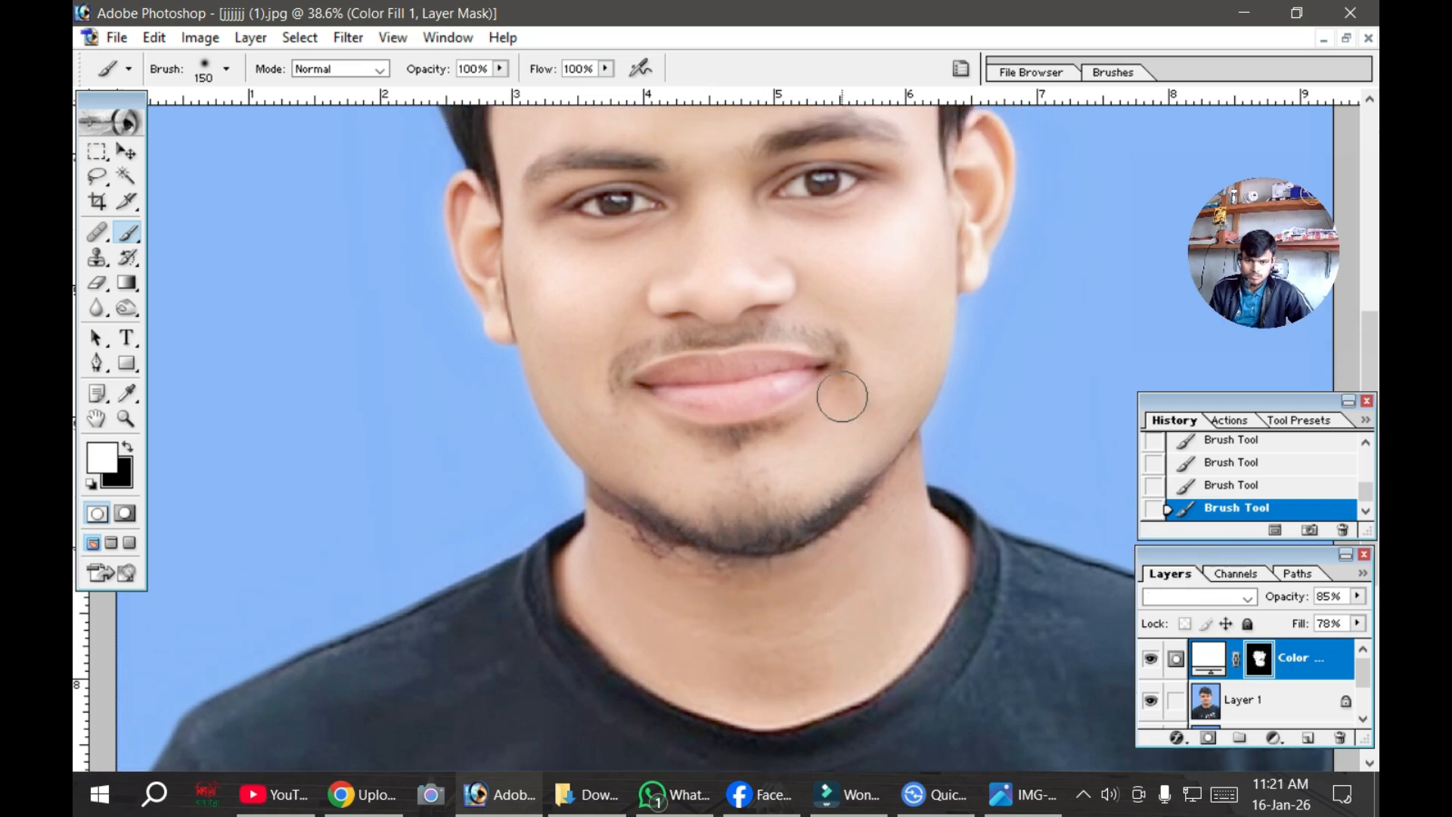
scroll(594, 508, "down", 1)
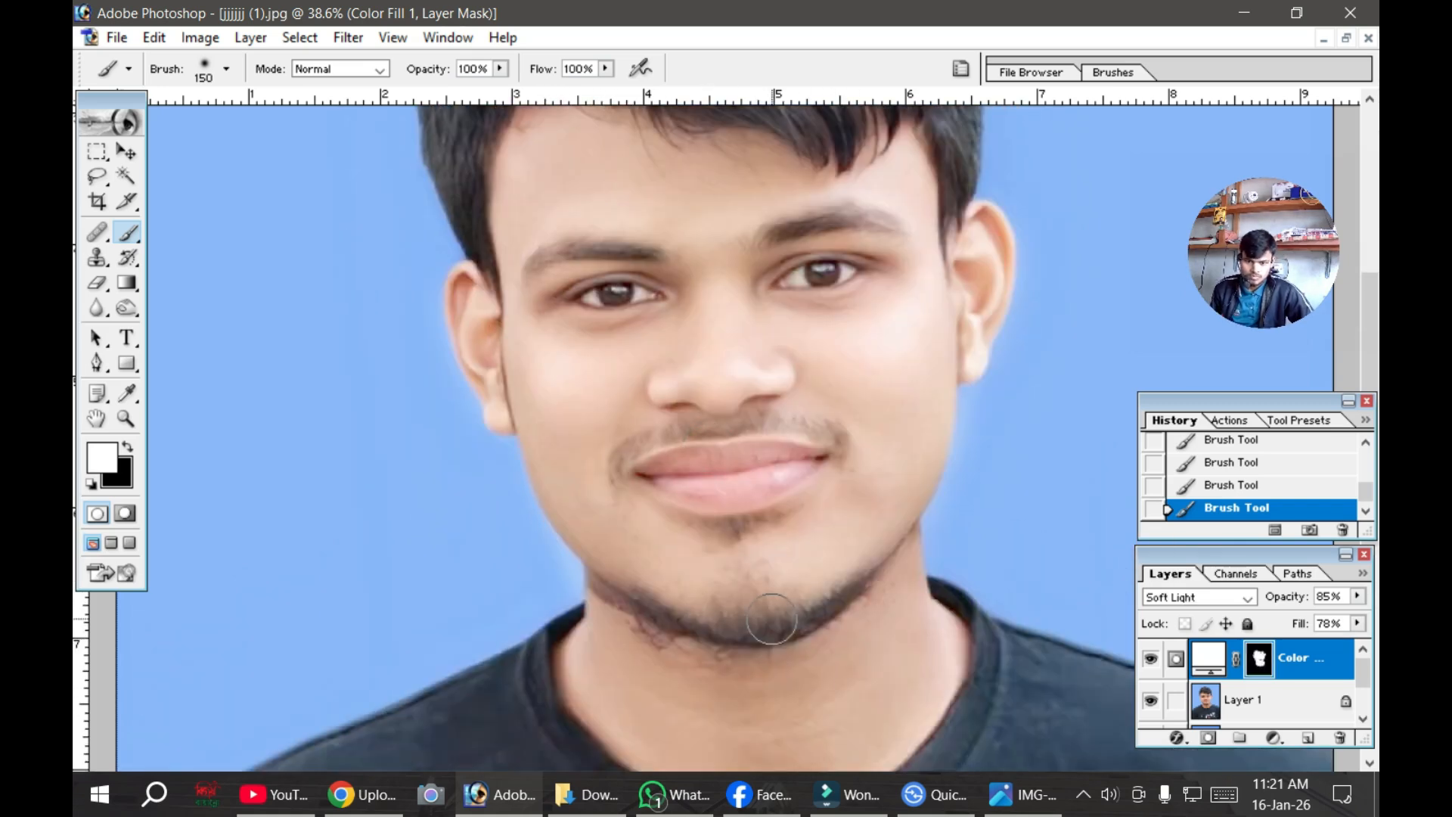
scroll(759, 656, "down", 1)
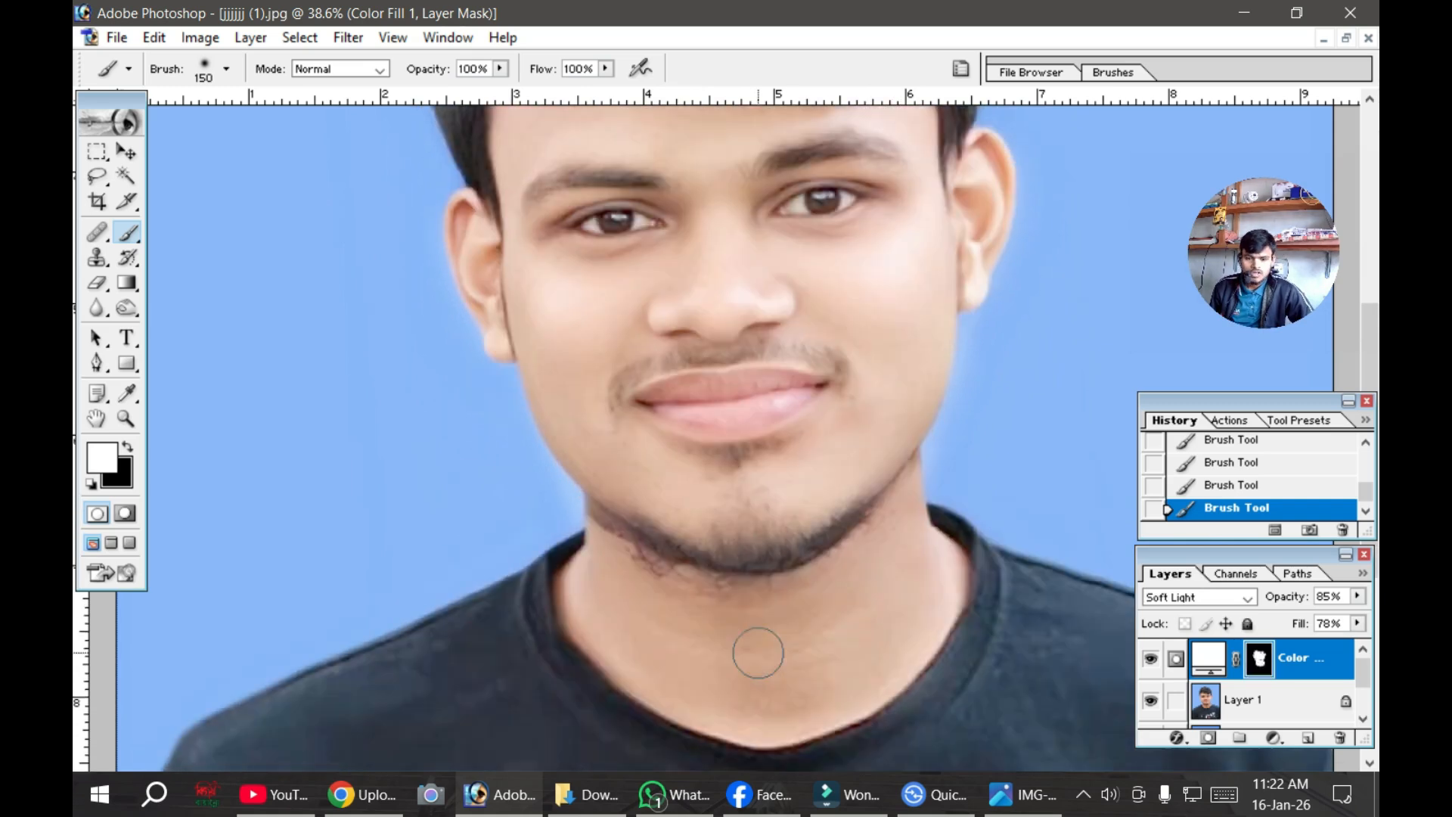
scroll(727, 512, "up", 3)
scroll(740, 472, "down", 1, "alt")
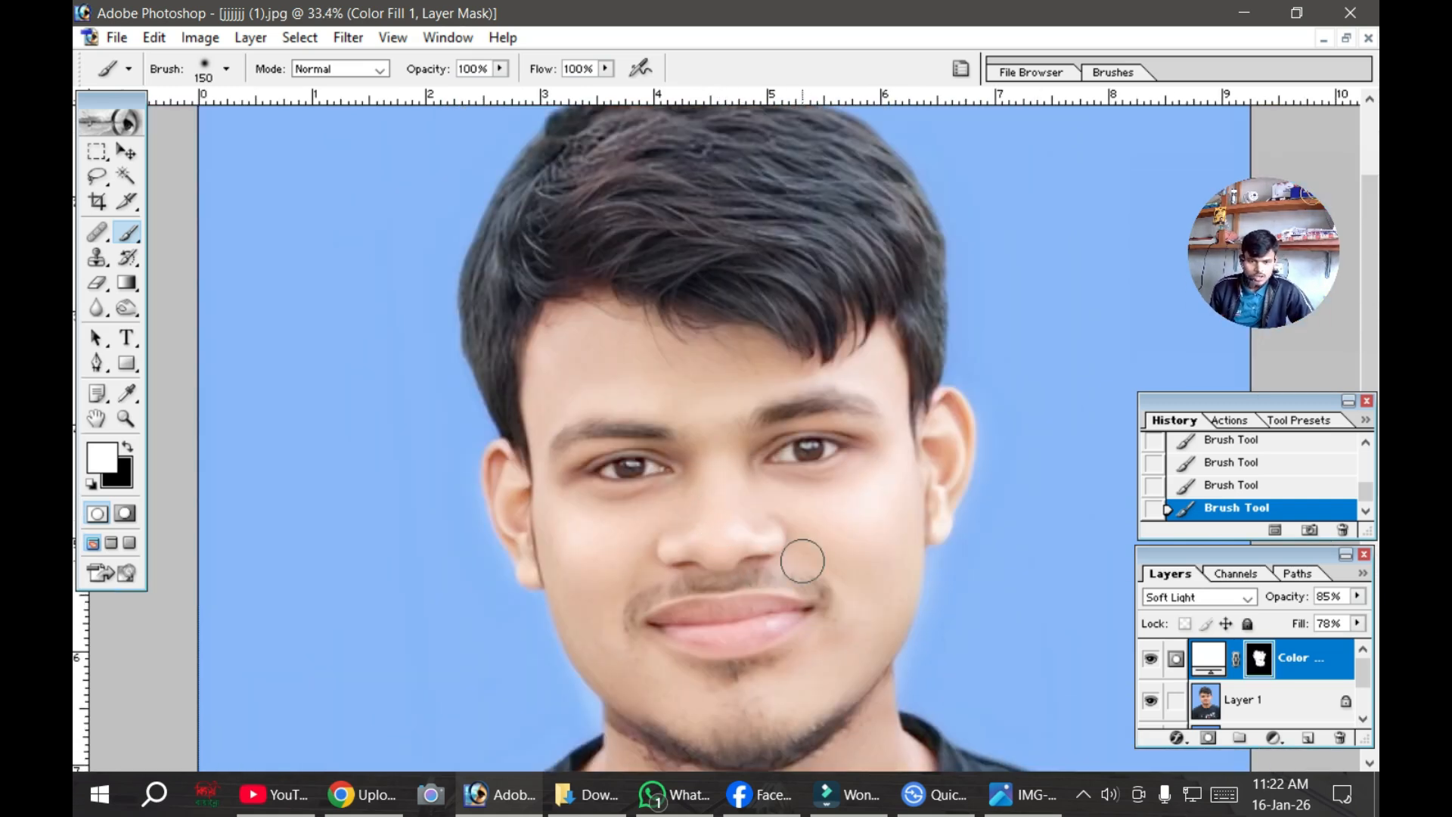
scroll(803, 562, "down", 5, "alt")
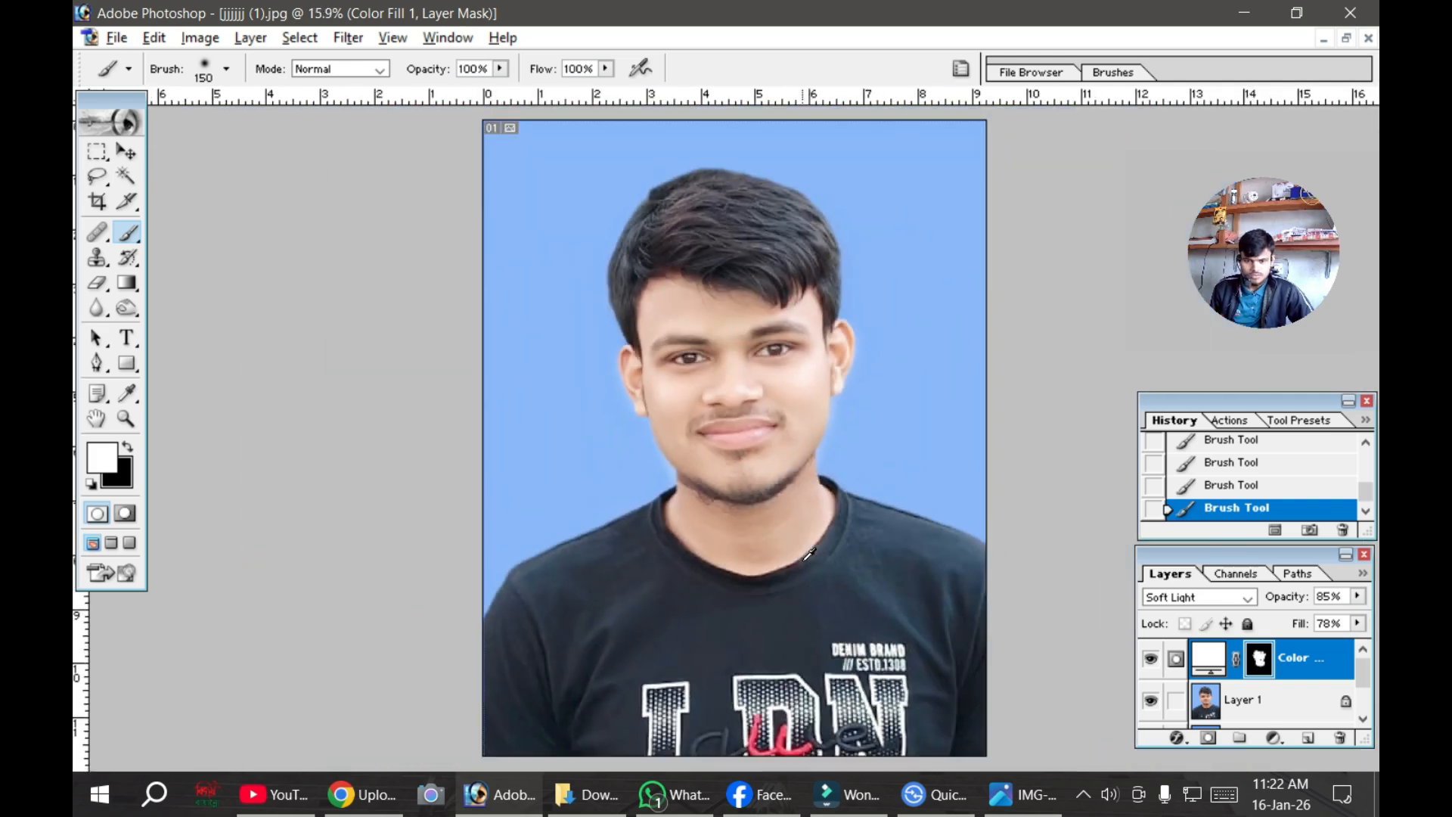
scroll(825, 597, "up", 3, "alt")
key("alt+space")
left_click_drag(827, 614, 811, 529)
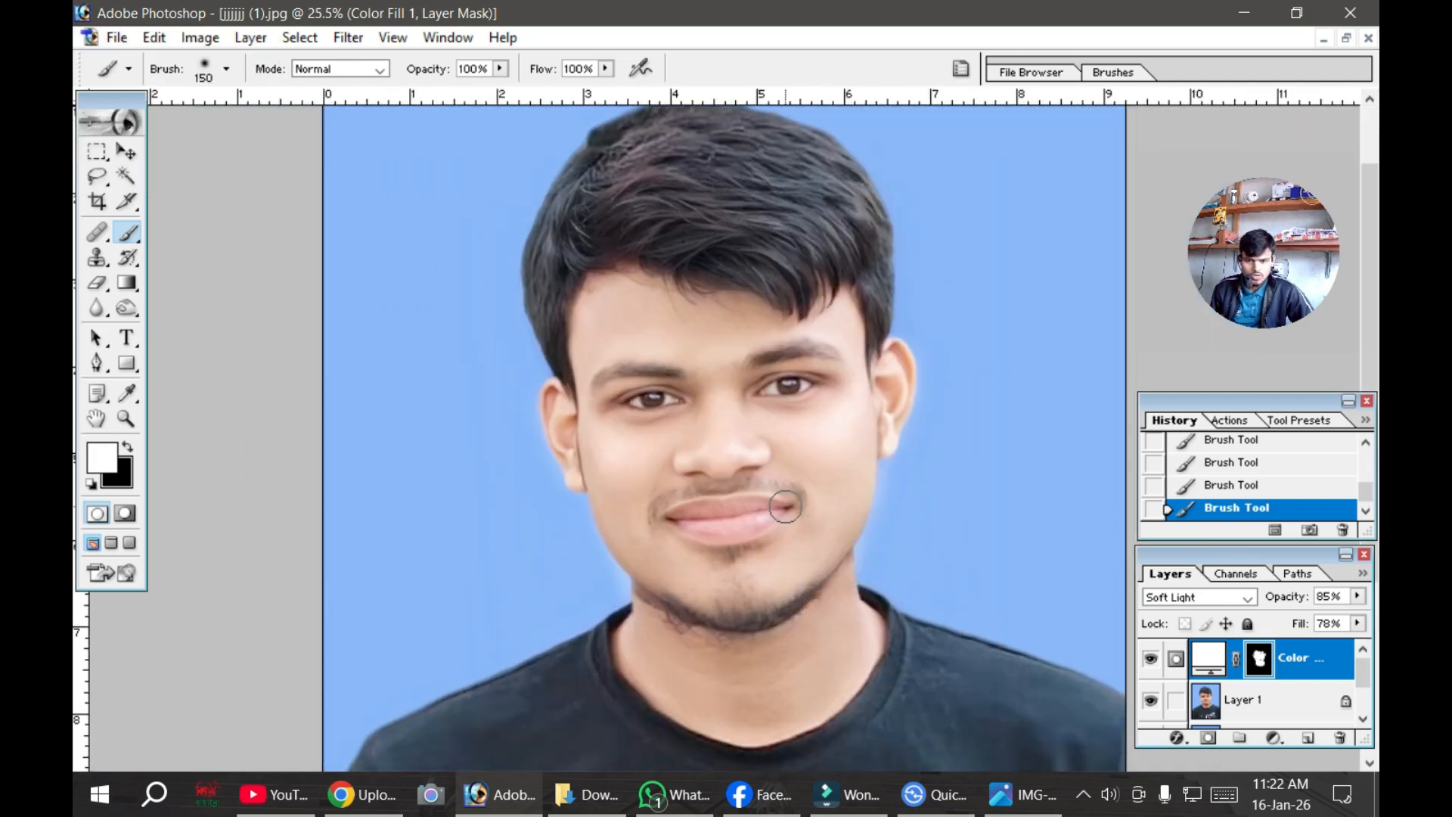
Step: Lower the white fill layer's opacity to 80% and review the lightened skin against the whole portrait
left_click(1358, 596)
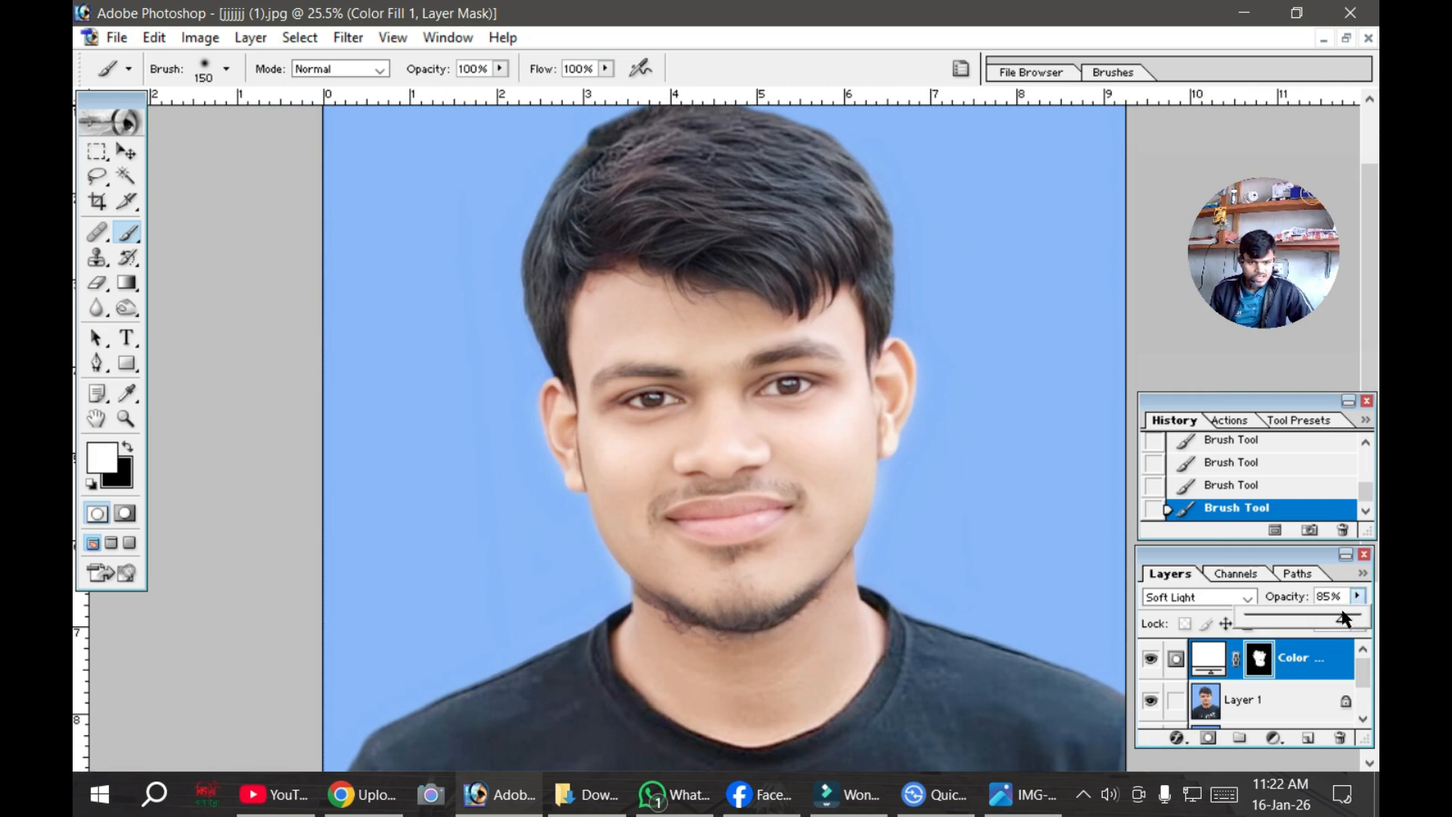
left_click_drag(1337, 615, 1339, 621)
left_click(1358, 611)
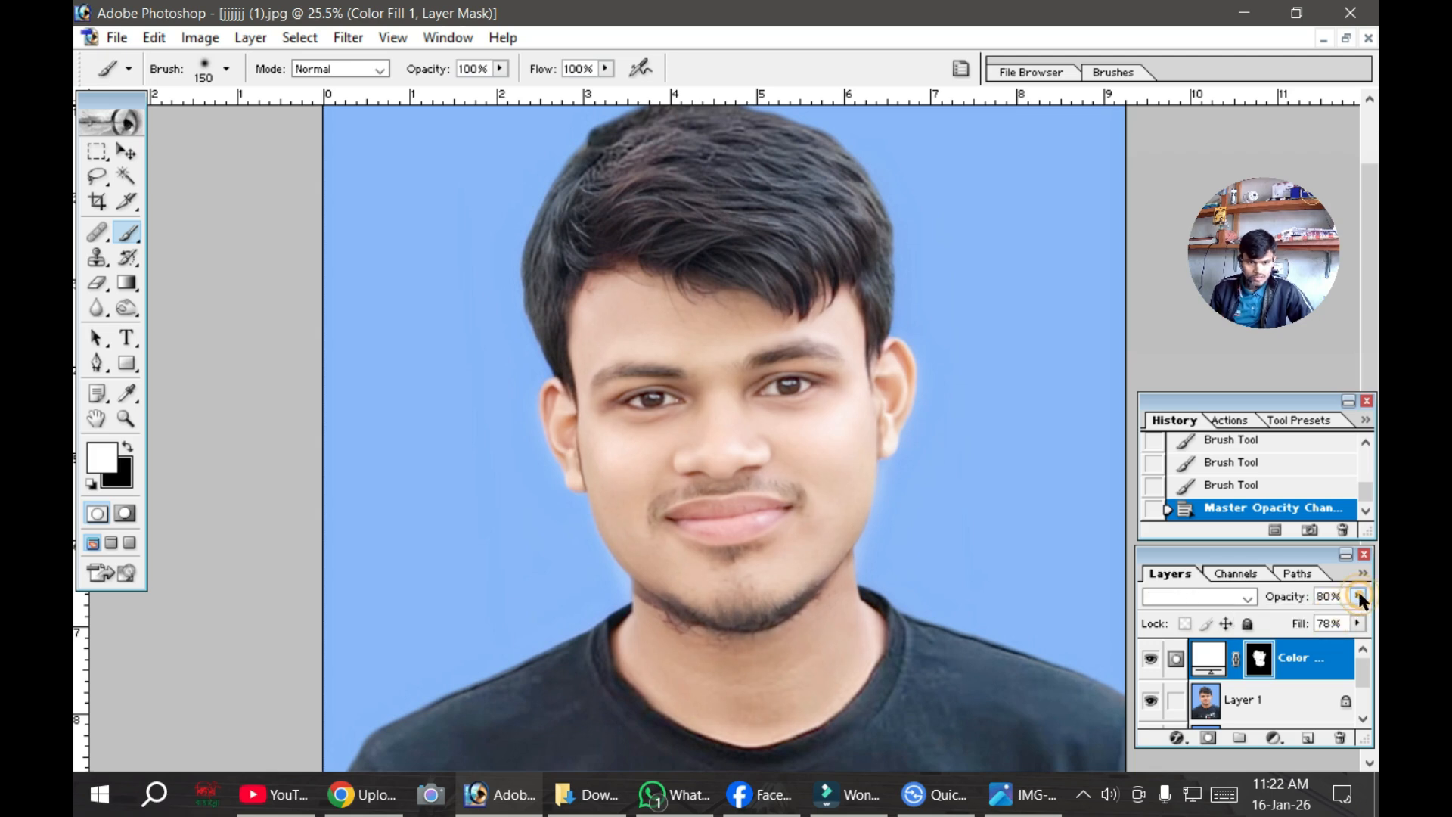
left_click(977, 548)
scroll(977, 548, "down", 5)
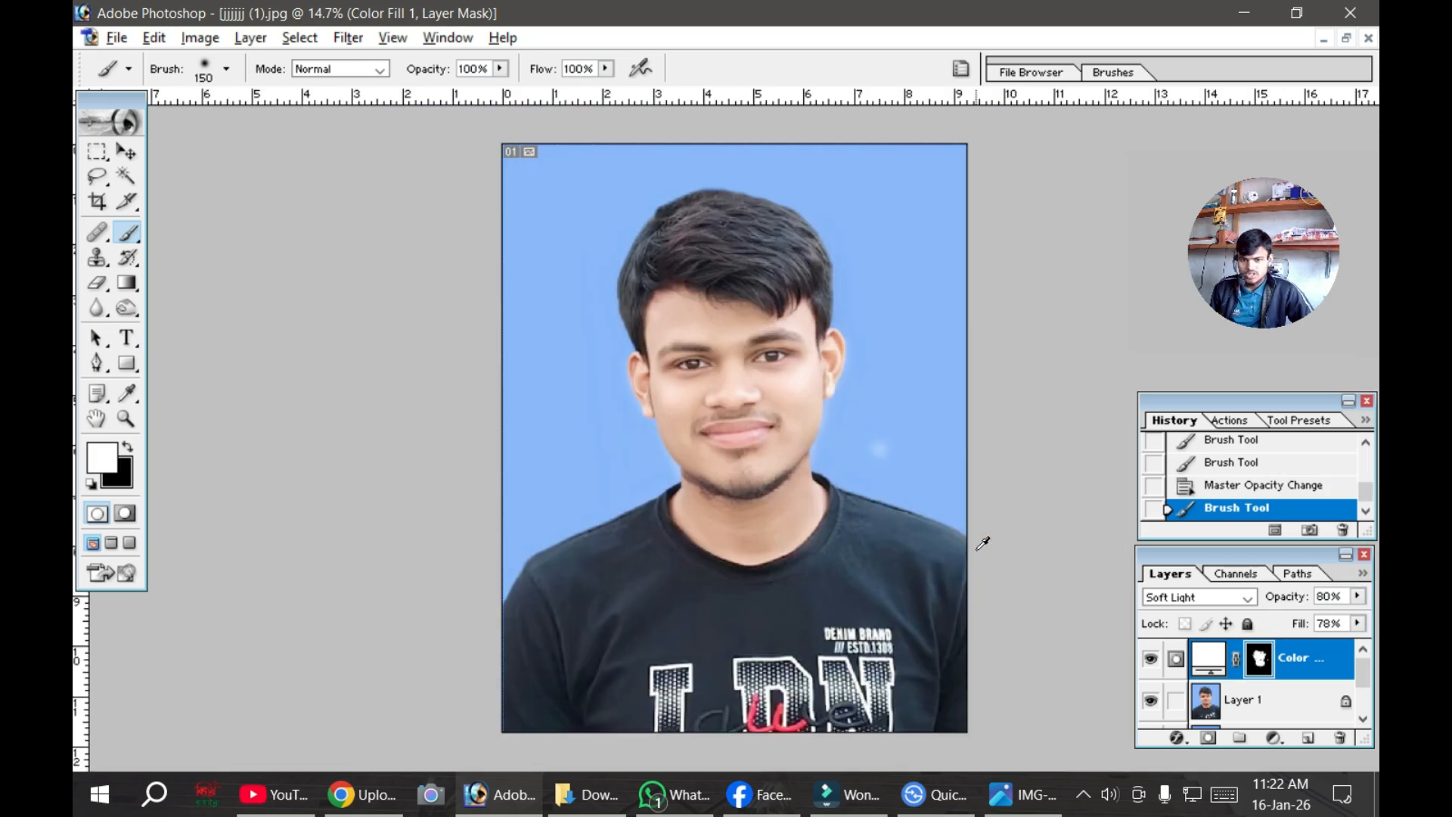
scroll(981, 545, "up", 8)
mouse_move(961, 628)
left_mouse_down()
mouse_move(938, 423)
mouse_move(945, 467)
left_mouse_up()
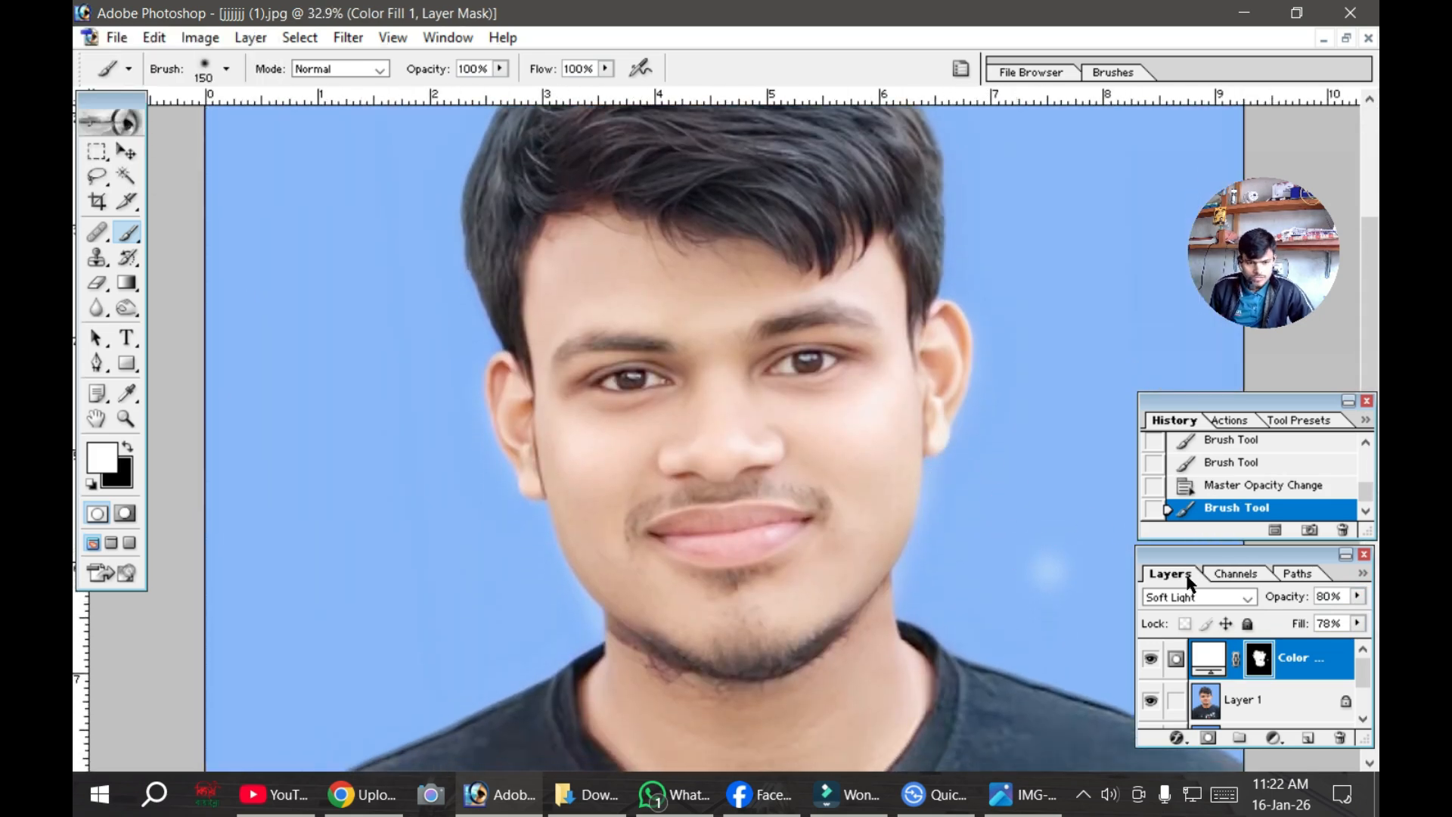
scroll(882, 490, "up", 2)
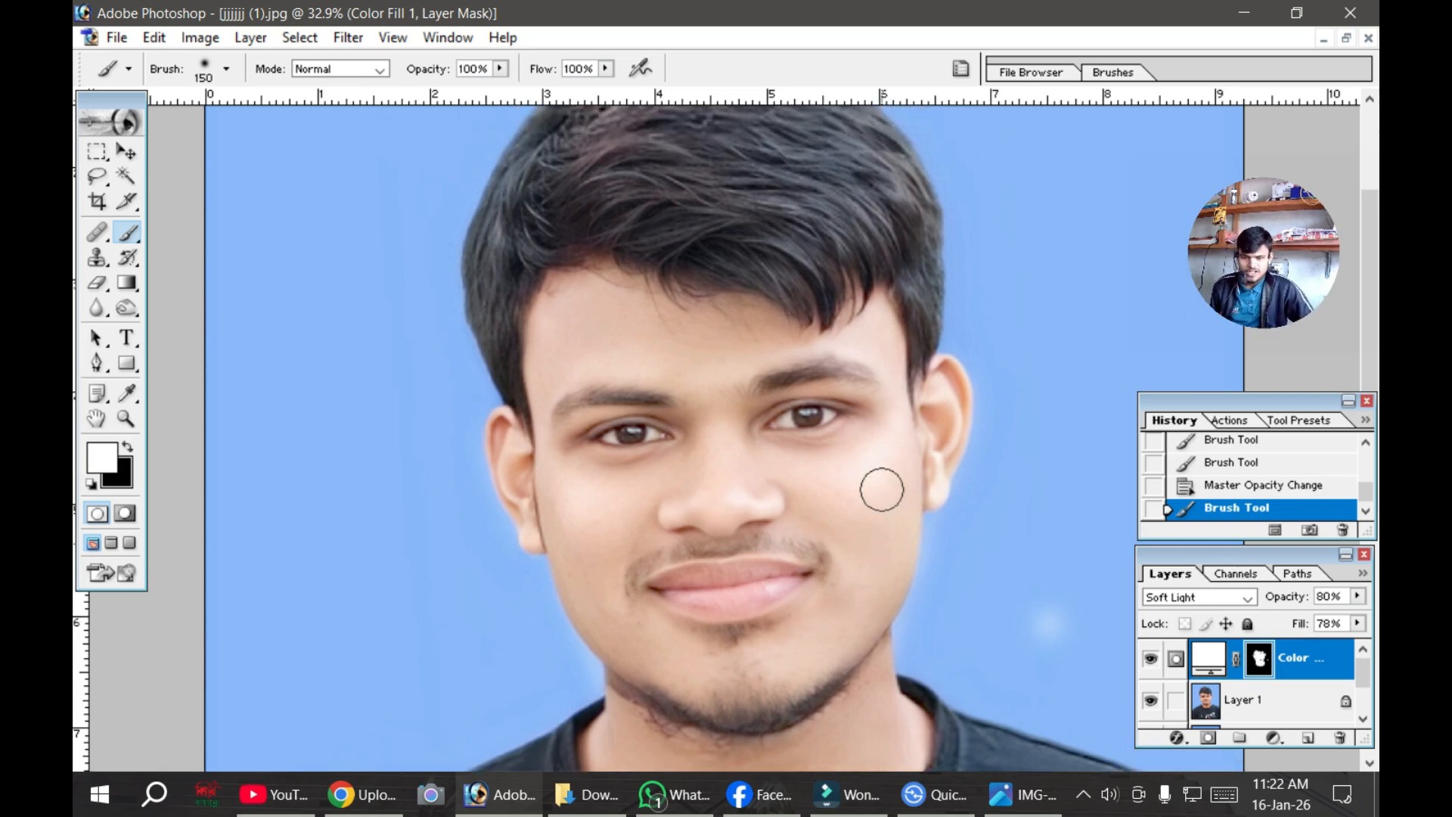
scroll(882, 489, "down", 5)
scroll(731, 327, "up", 3)
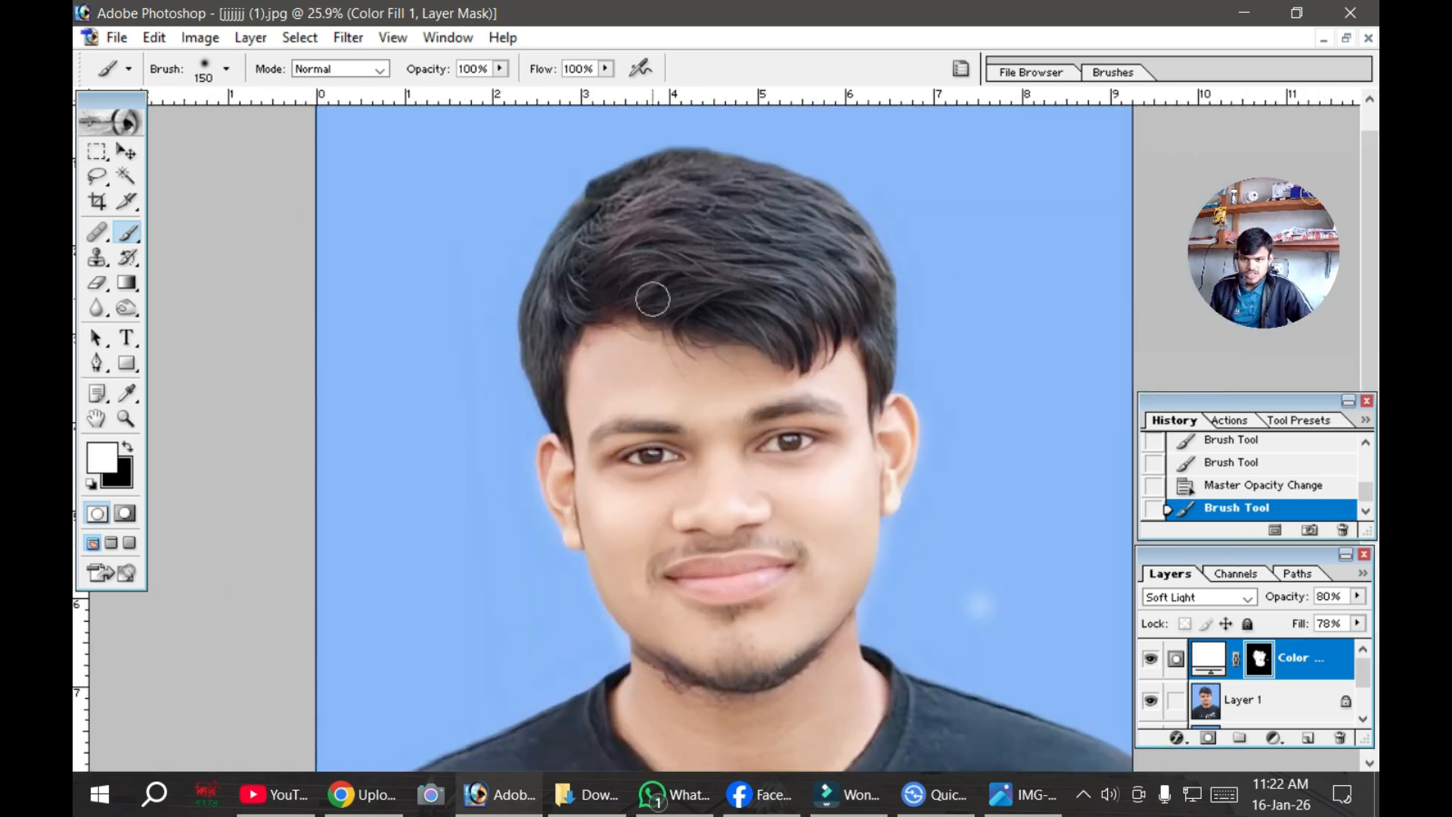
Step: Toggle the white fill layer's visibility to compare the face and neck with and without the lightening
scroll(699, 255, "down", 1)
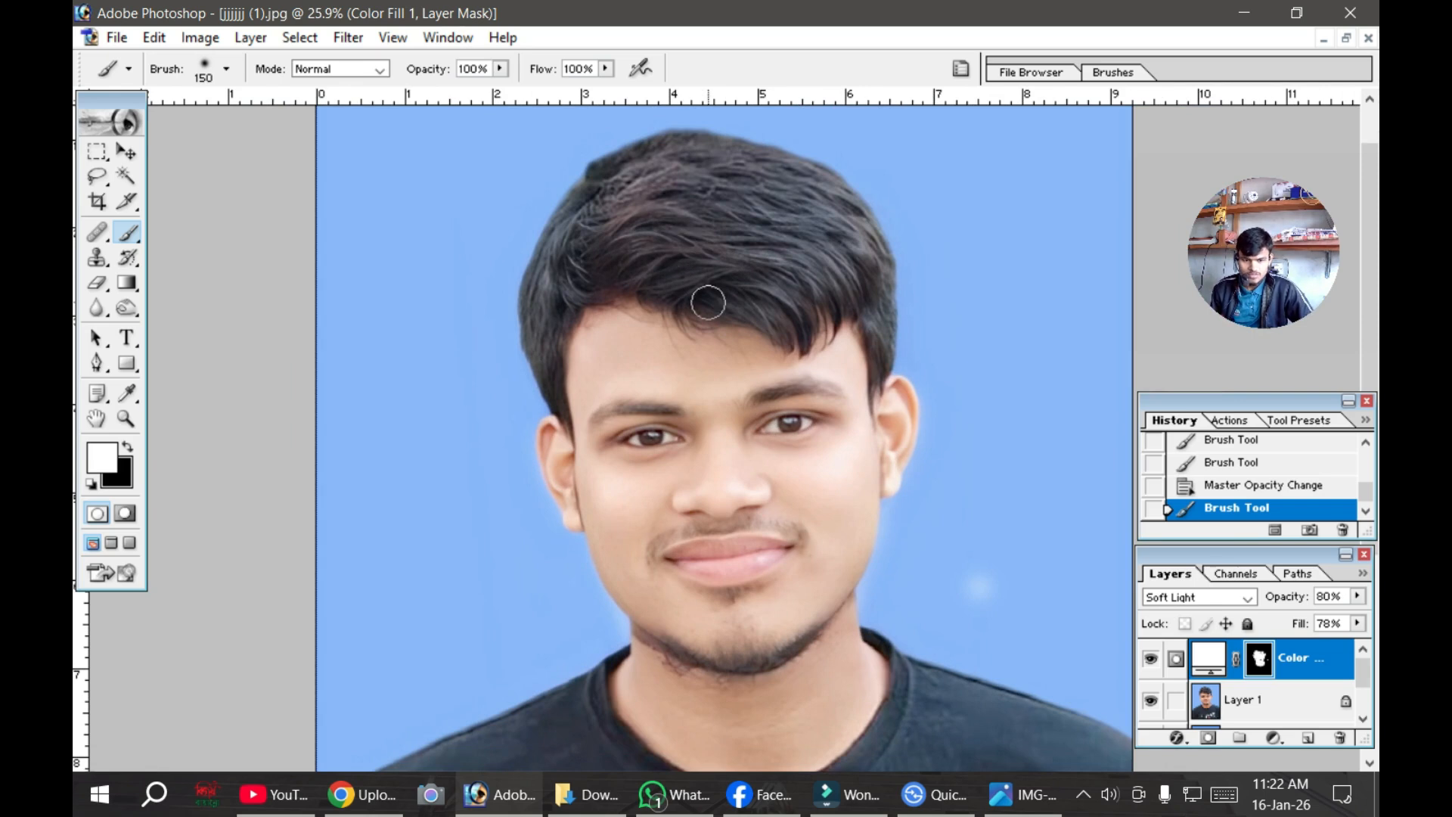
scroll(710, 232, "down", 3)
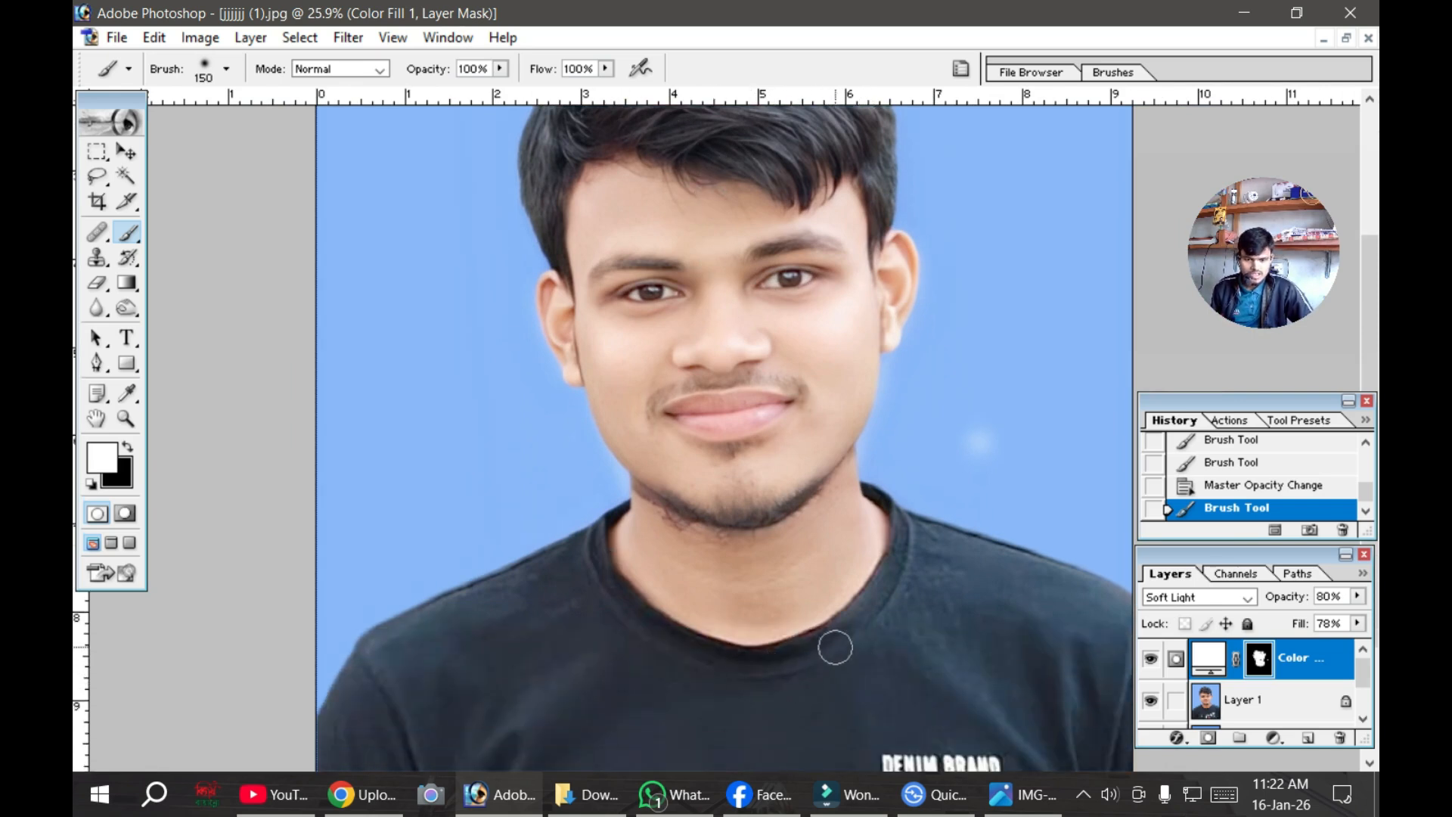
left_click(1151, 659)
left_click(1152, 663)
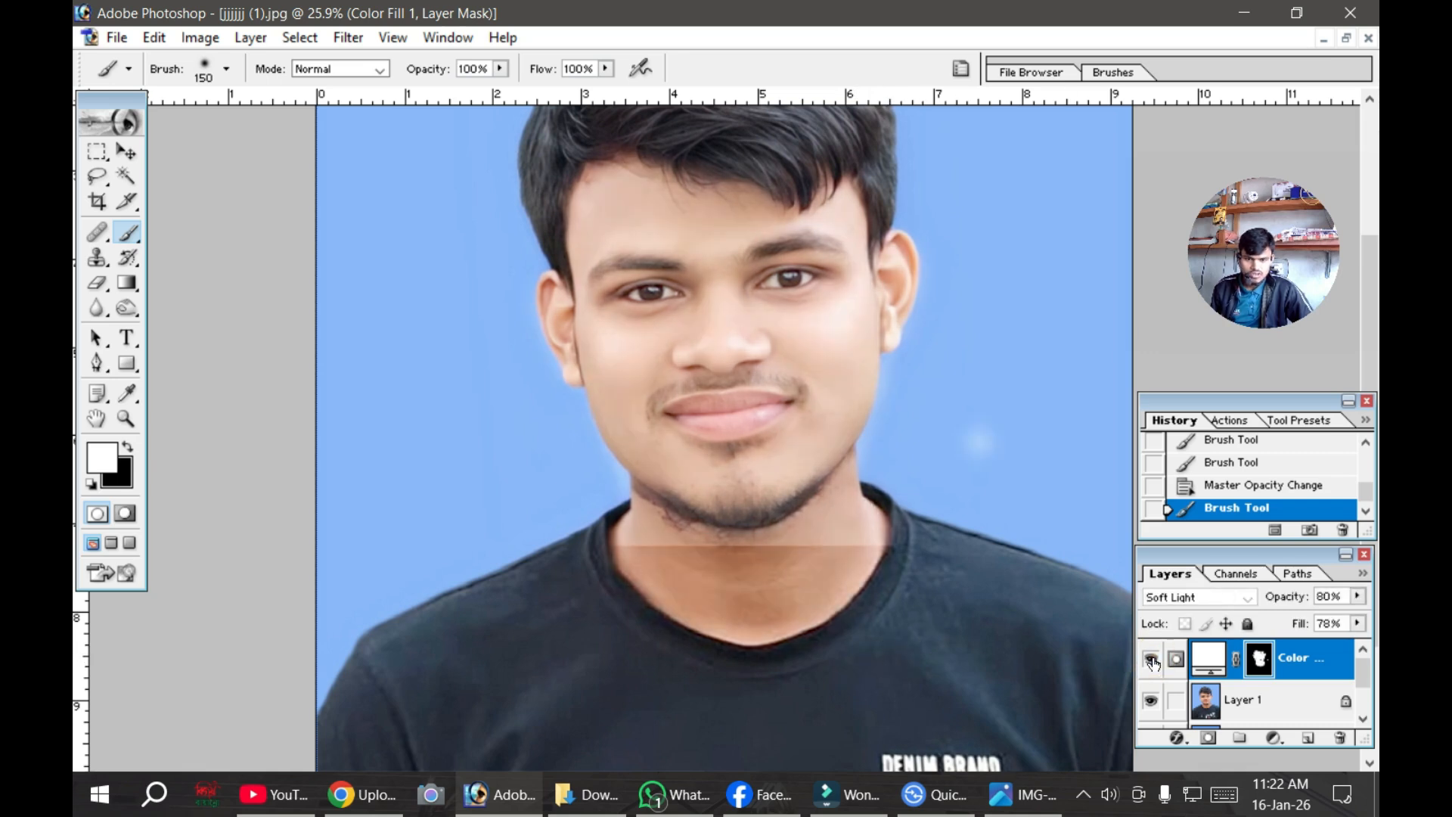
left_click(1152, 662)
left_click(1152, 661)
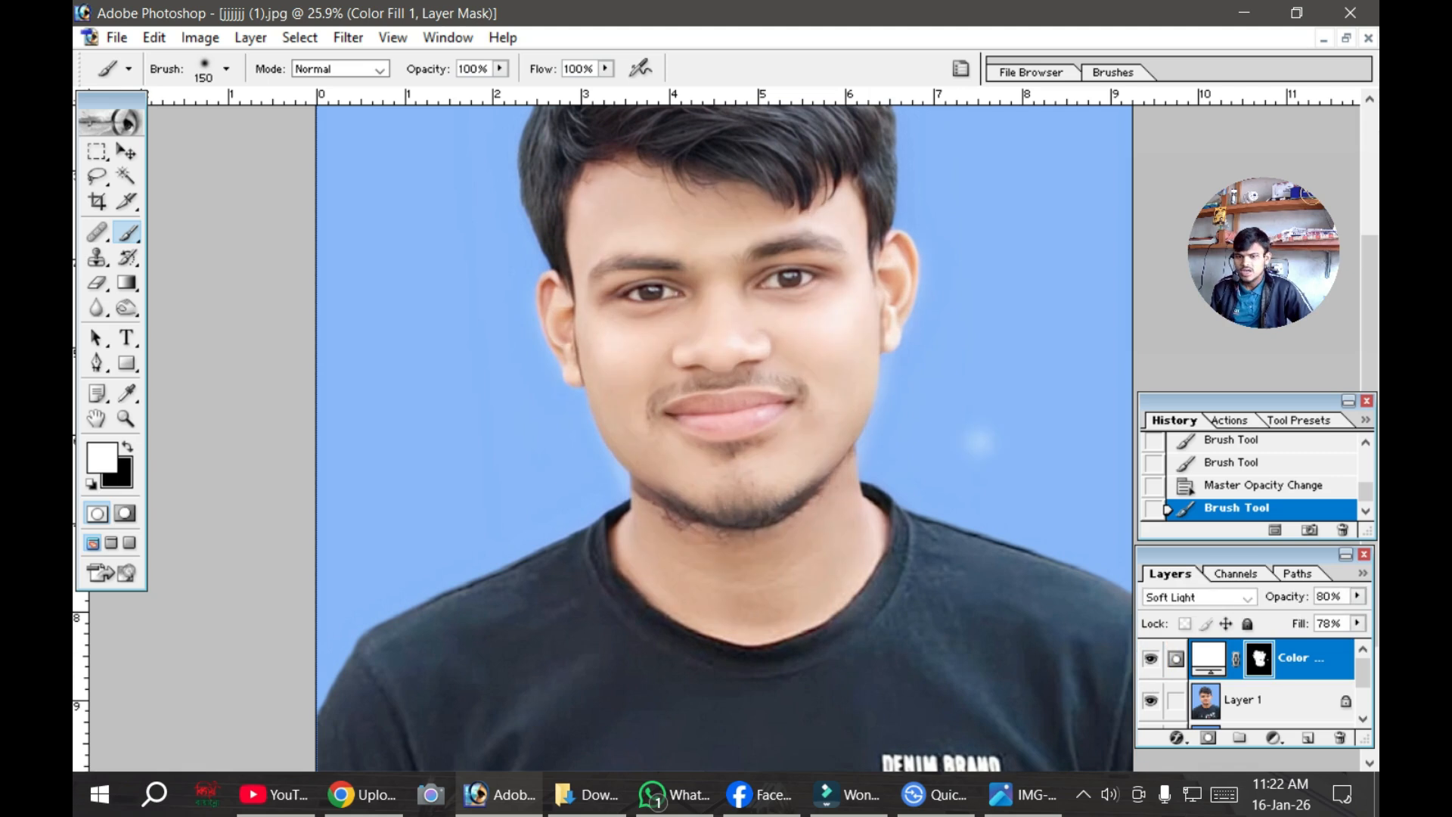
Step: Merge the white fill layer down into Layer 1 and select its light blue backdrop with the Magic Wand at tolerance 32
left_click(126, 176)
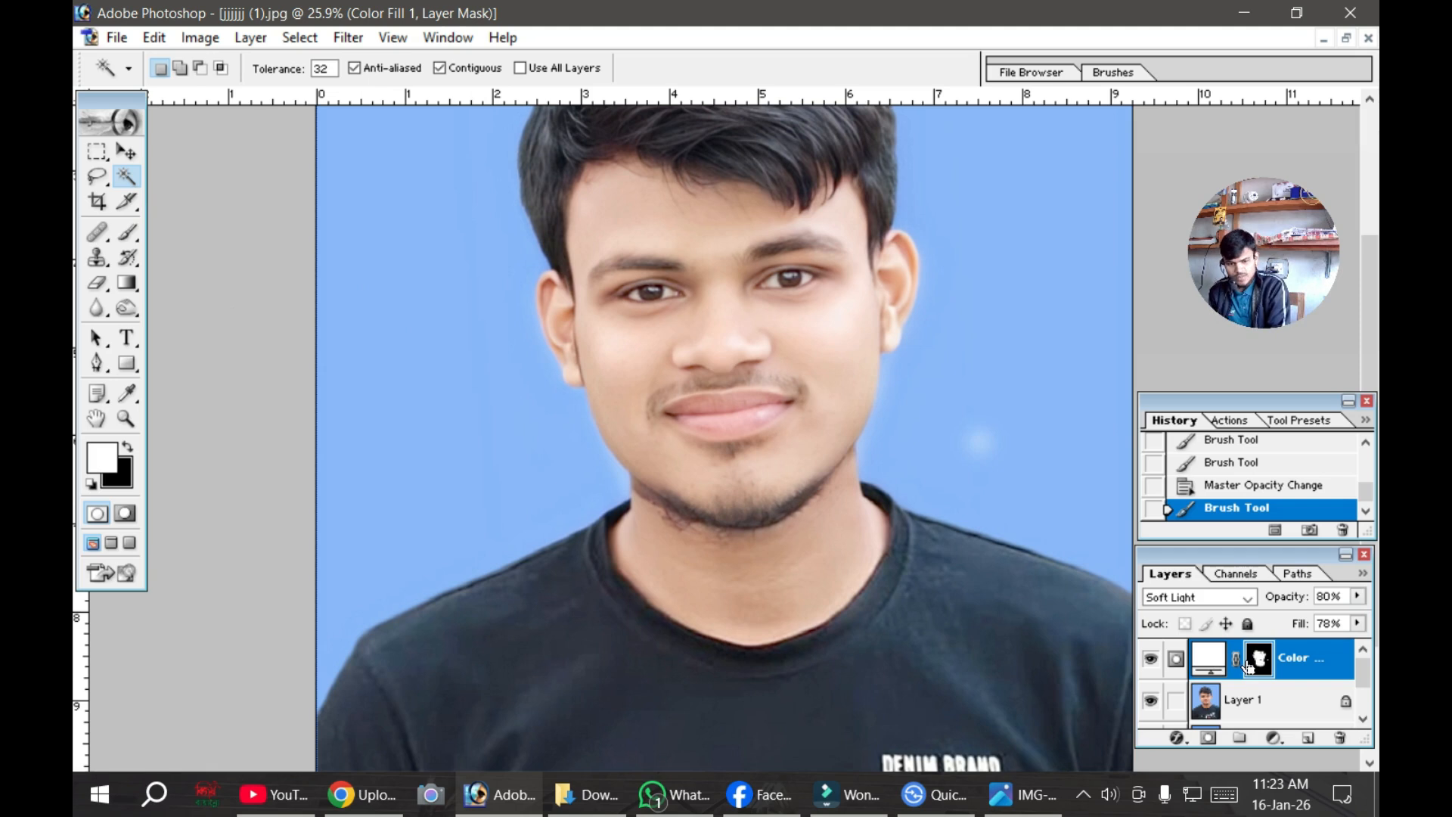
key("ctrl+e")
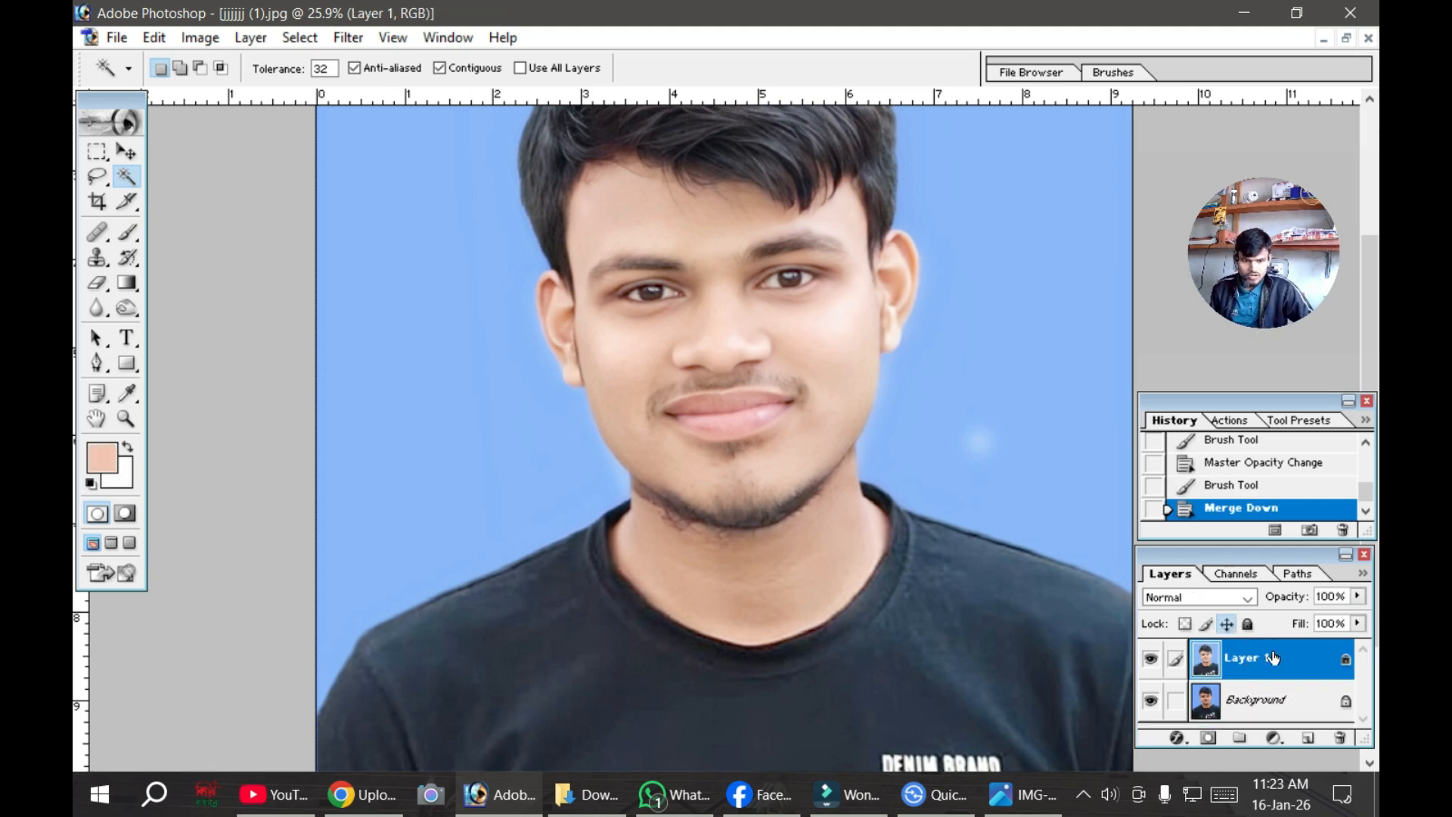
scroll(978, 629, "up", 3)
left_click_drag(943, 554, 938, 606)
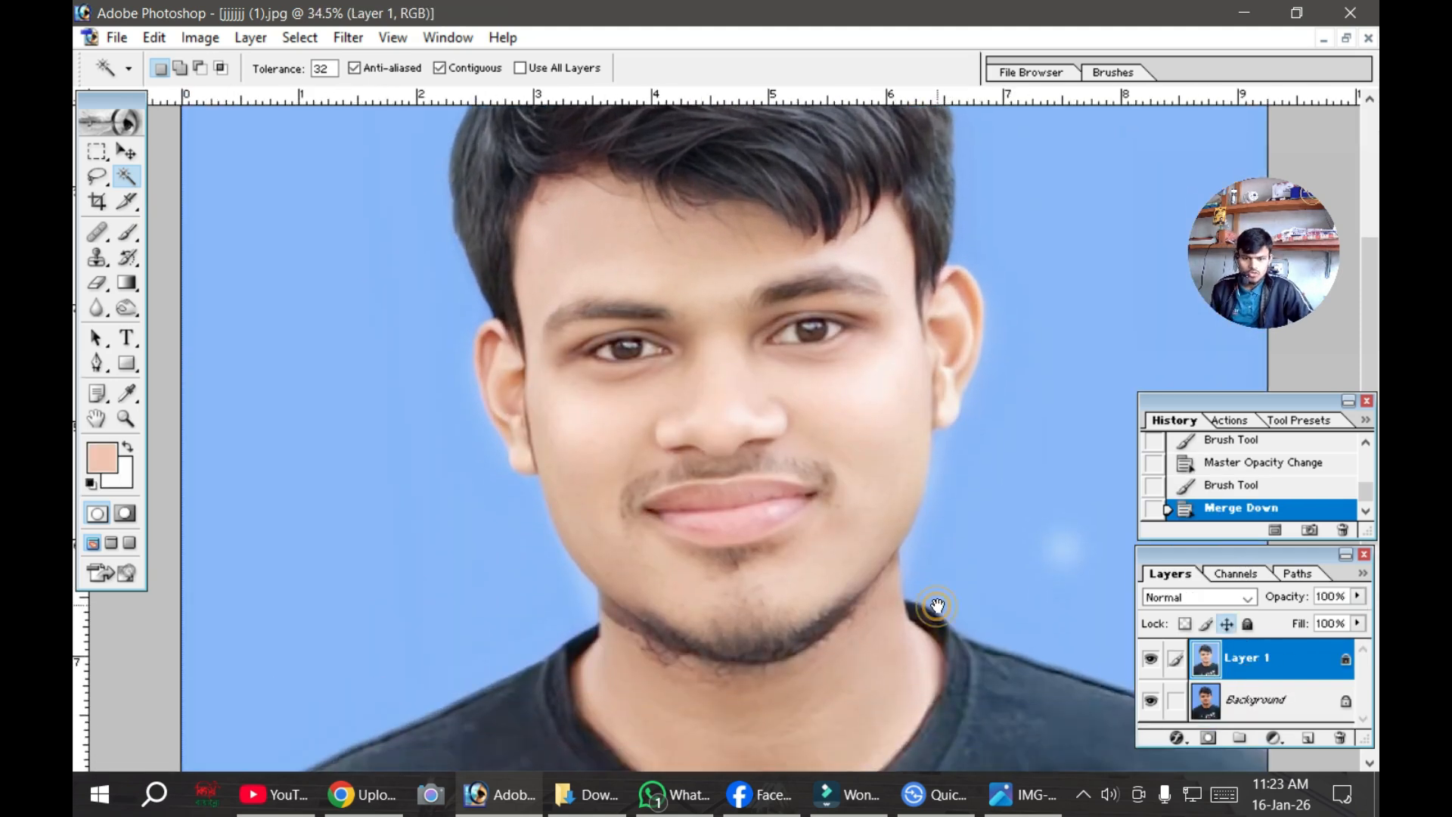
scroll(785, 596, "up", 1)
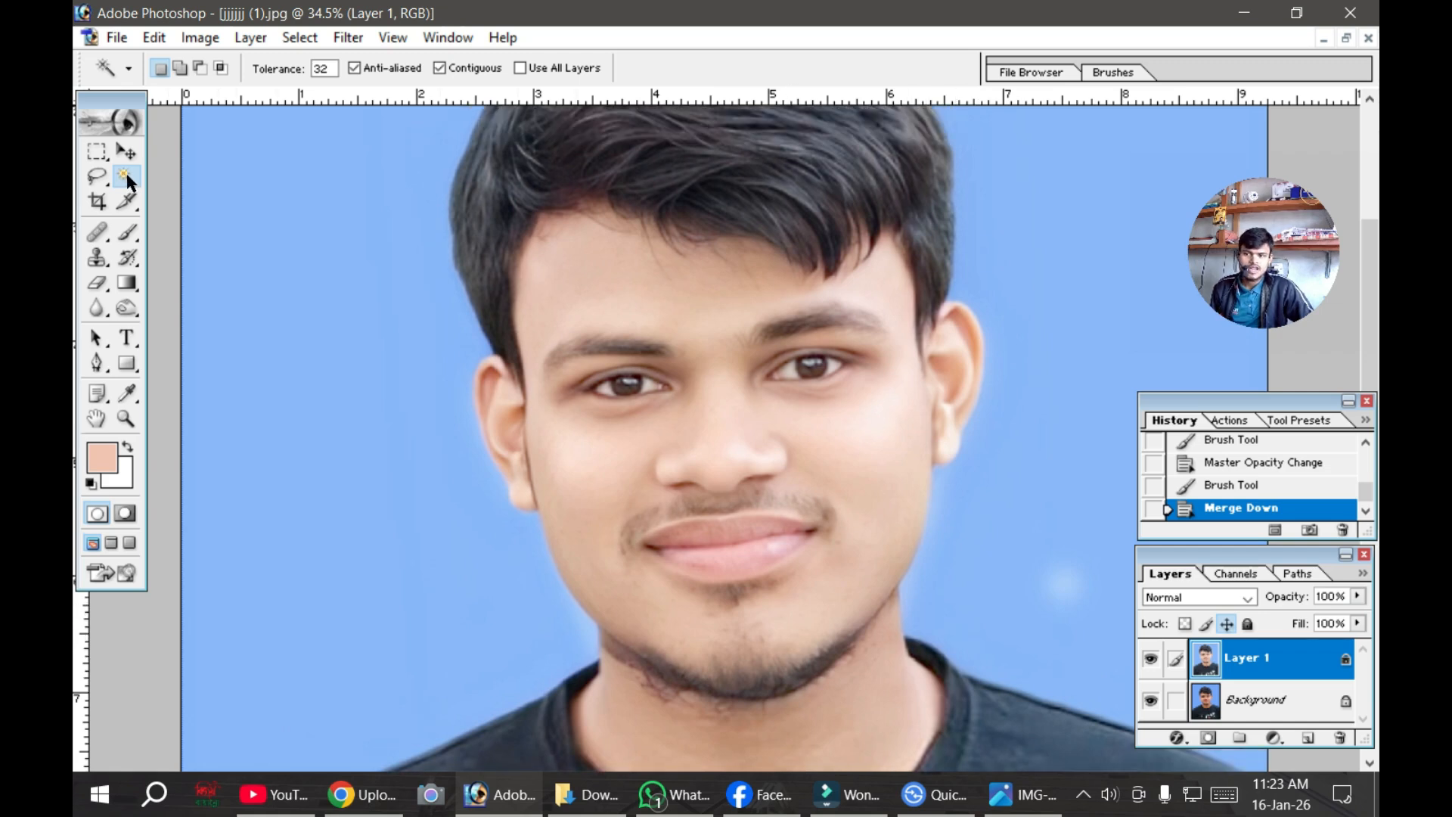
left_click(322, 301)
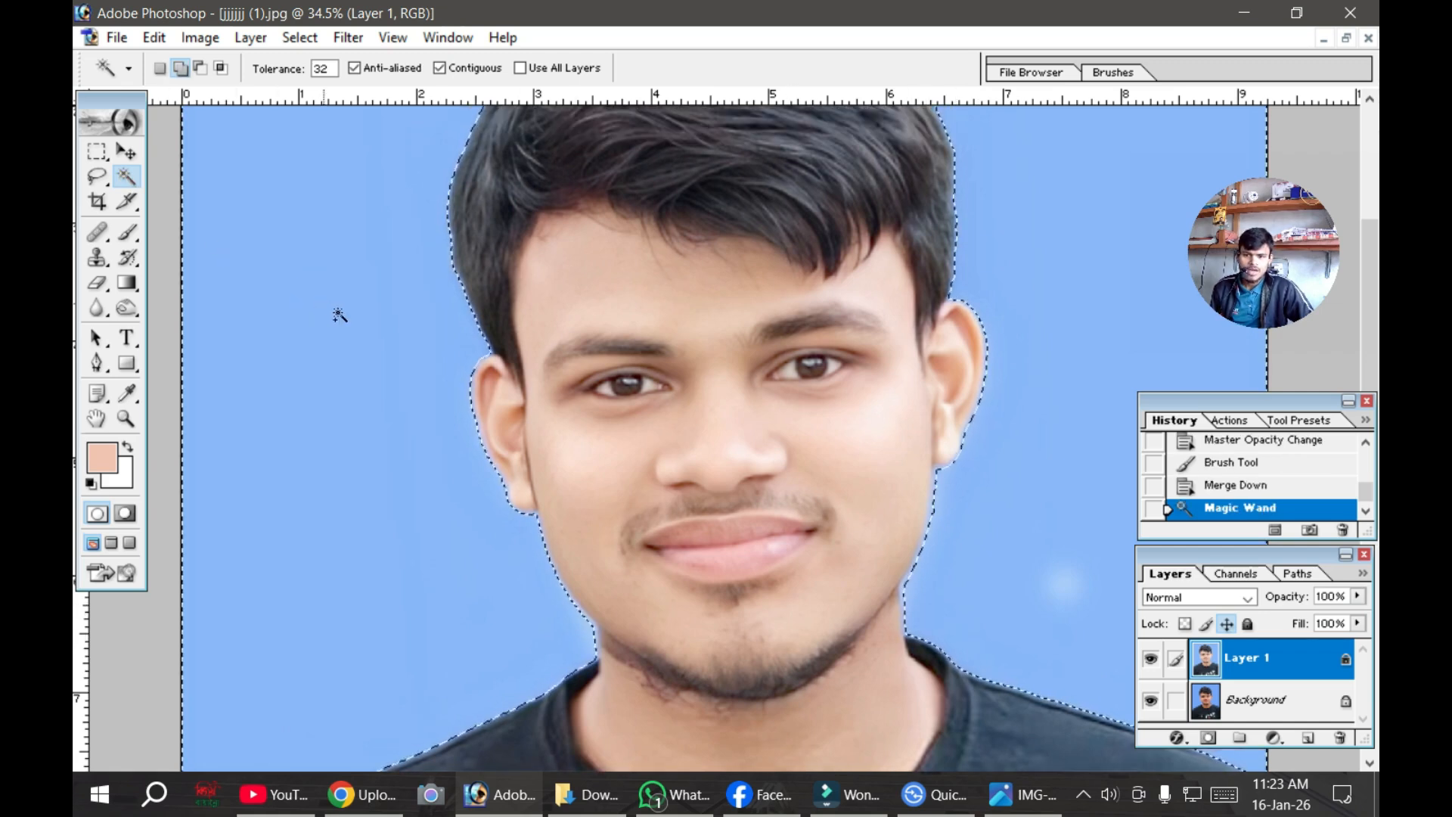
Step: Add the leftover light blue fringe below the ear and along the jaw to the backdrop selection
scroll(672, 526, "up", 3)
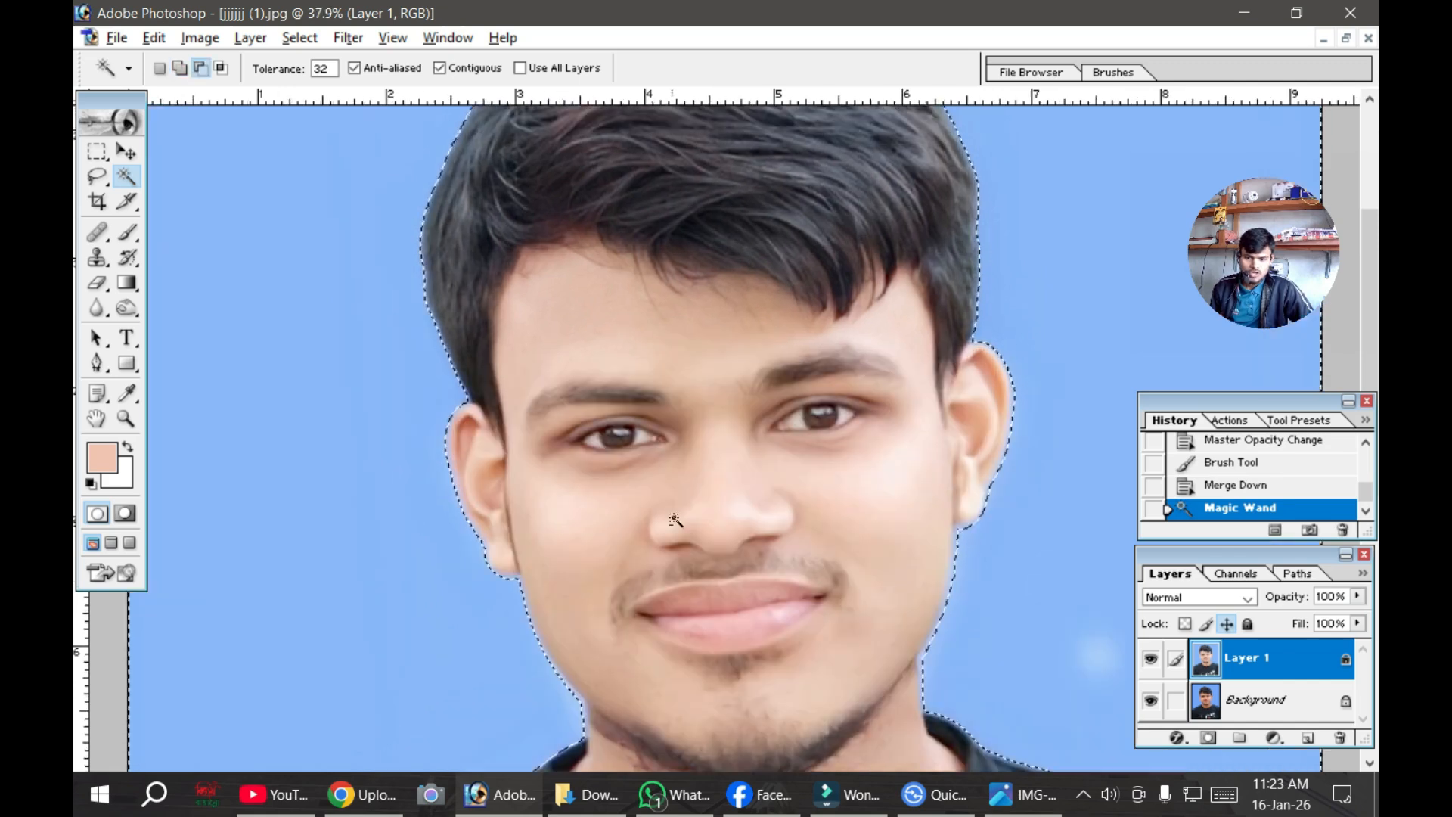
left_click_drag(742, 551, 532, 285)
left_click_drag(732, 511, 681, 435)
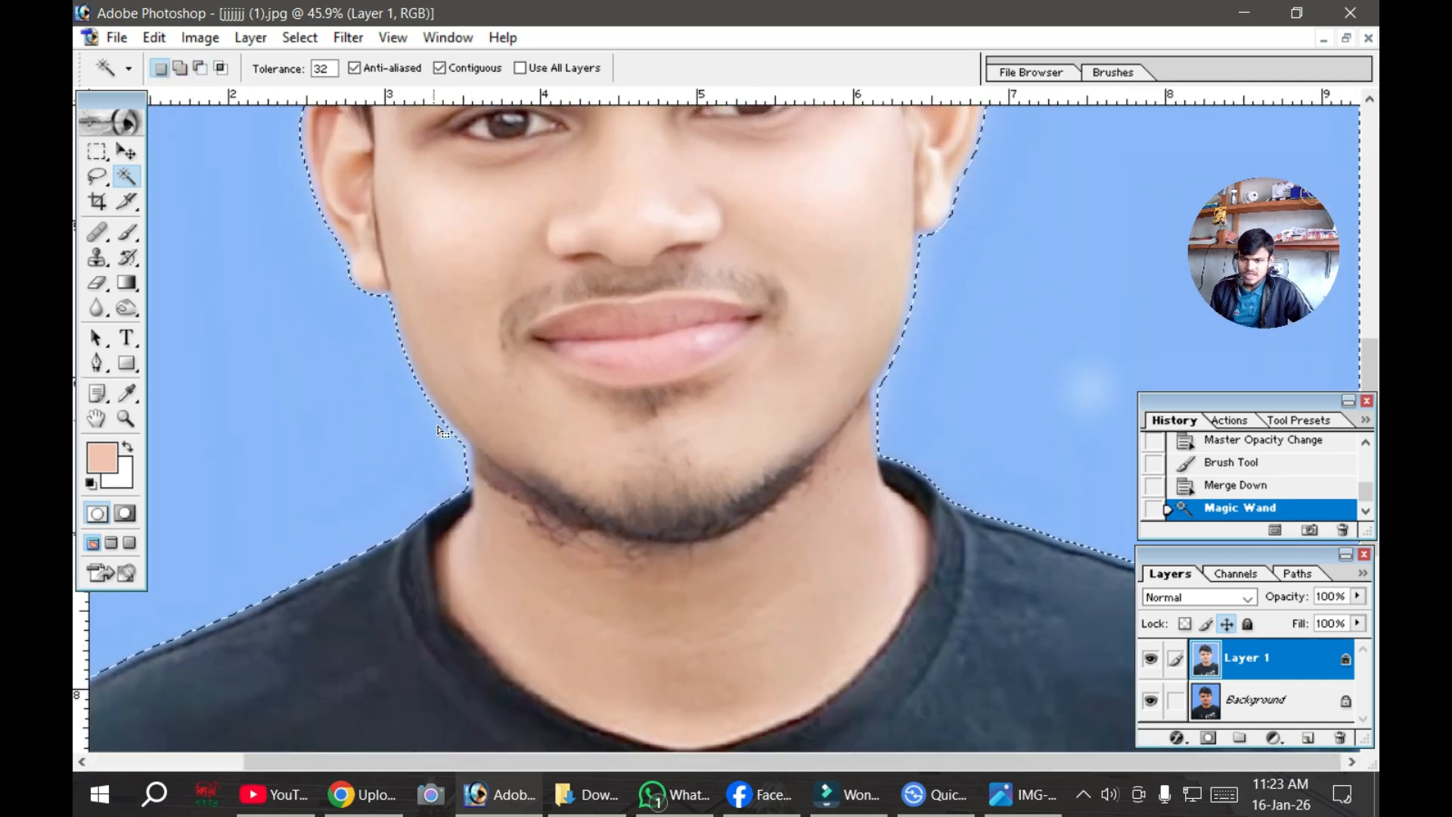
scroll(459, 440, "up", 3)
left_click_drag(627, 556, 502, 369)
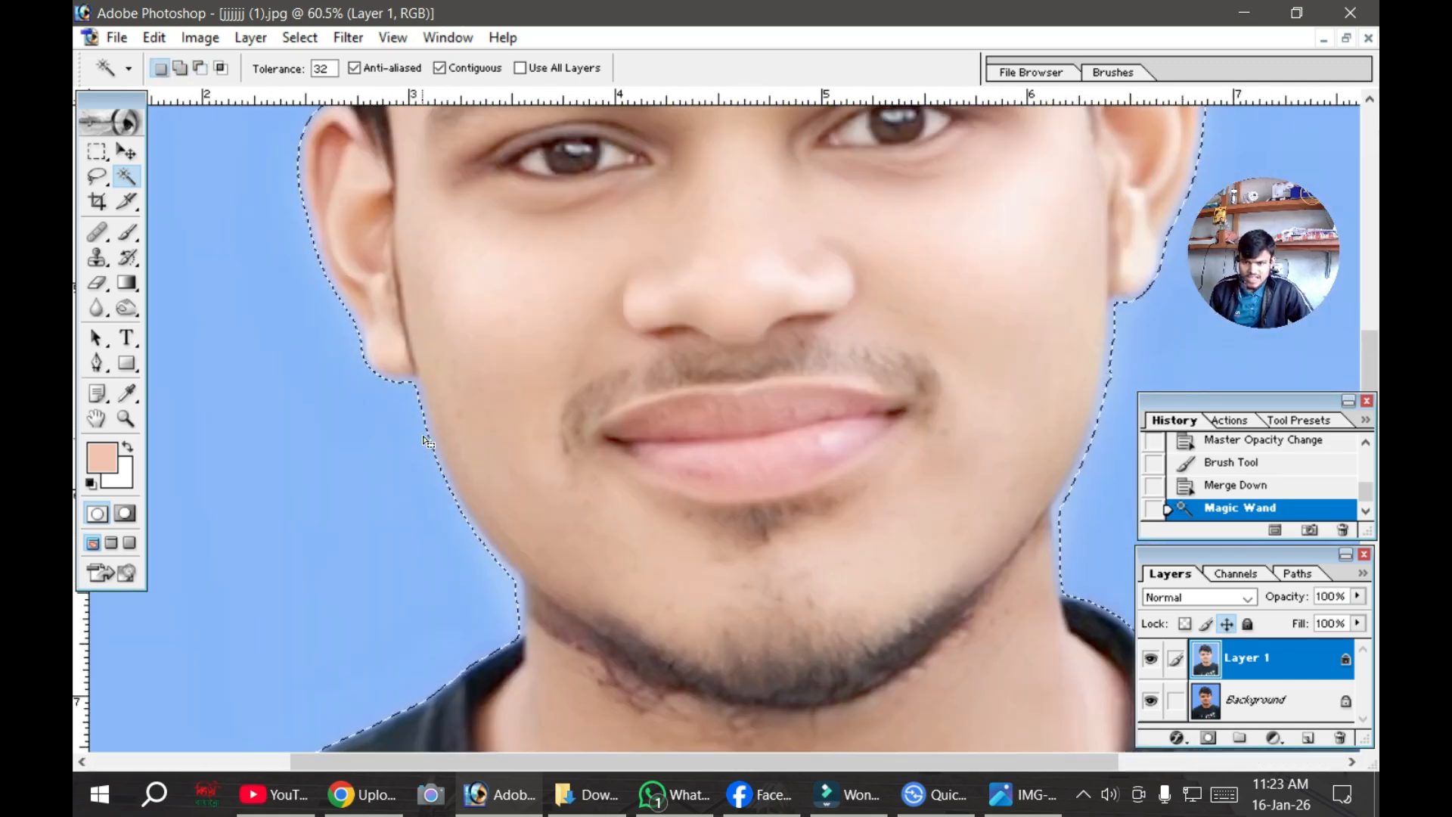
scroll(417, 451, "up", 1)
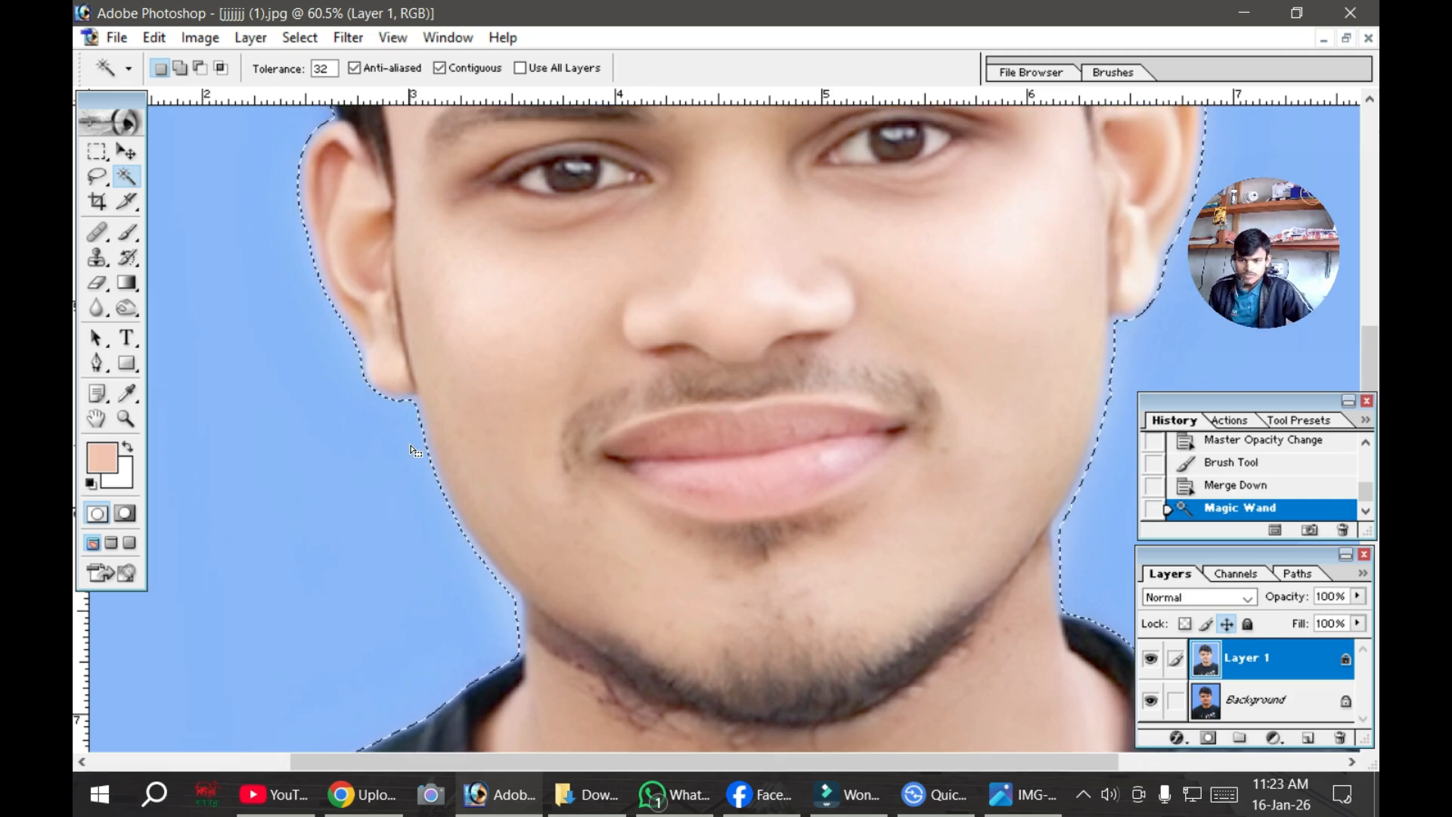
key("shift")
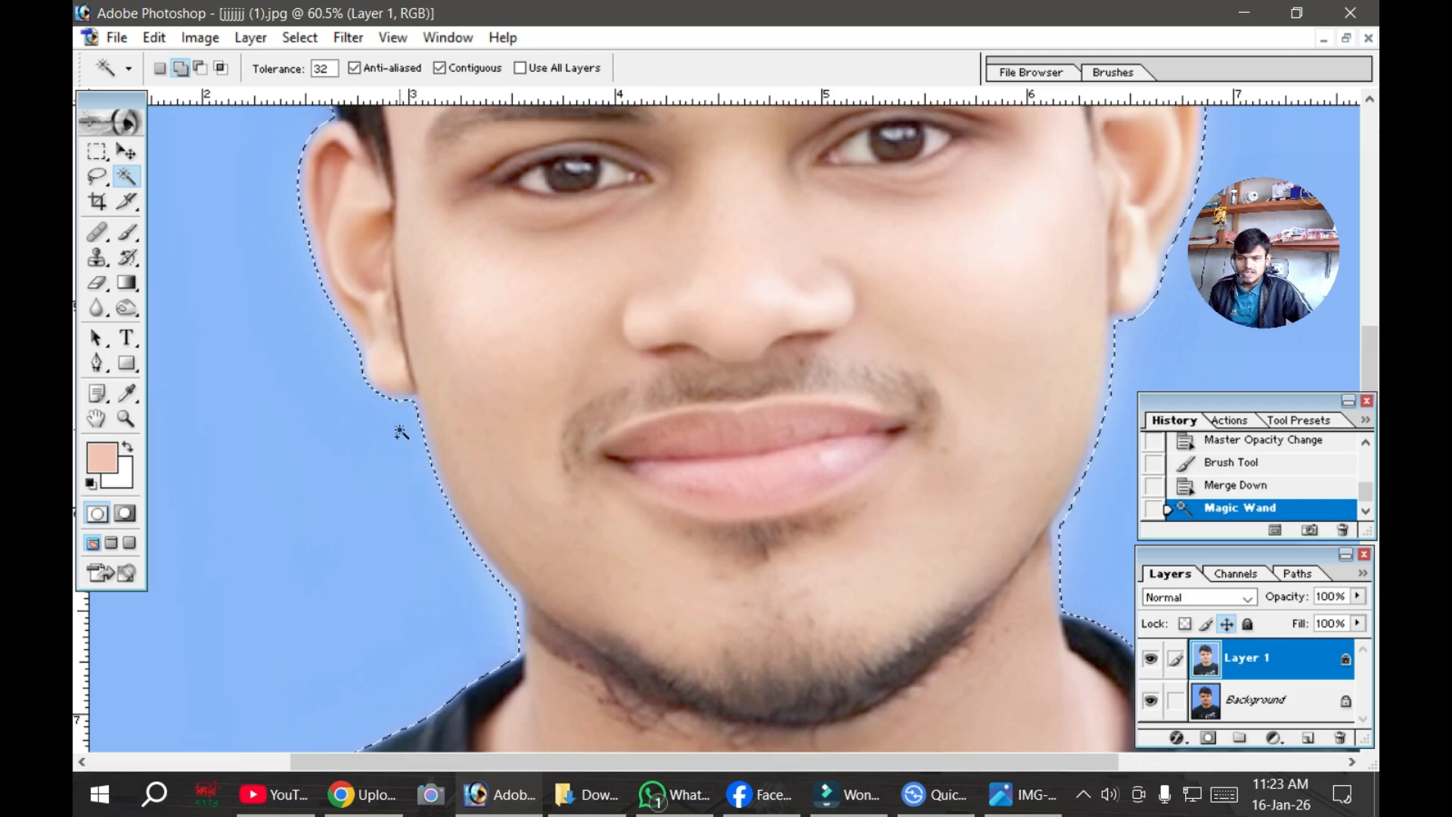
left_click(409, 406, "shift")
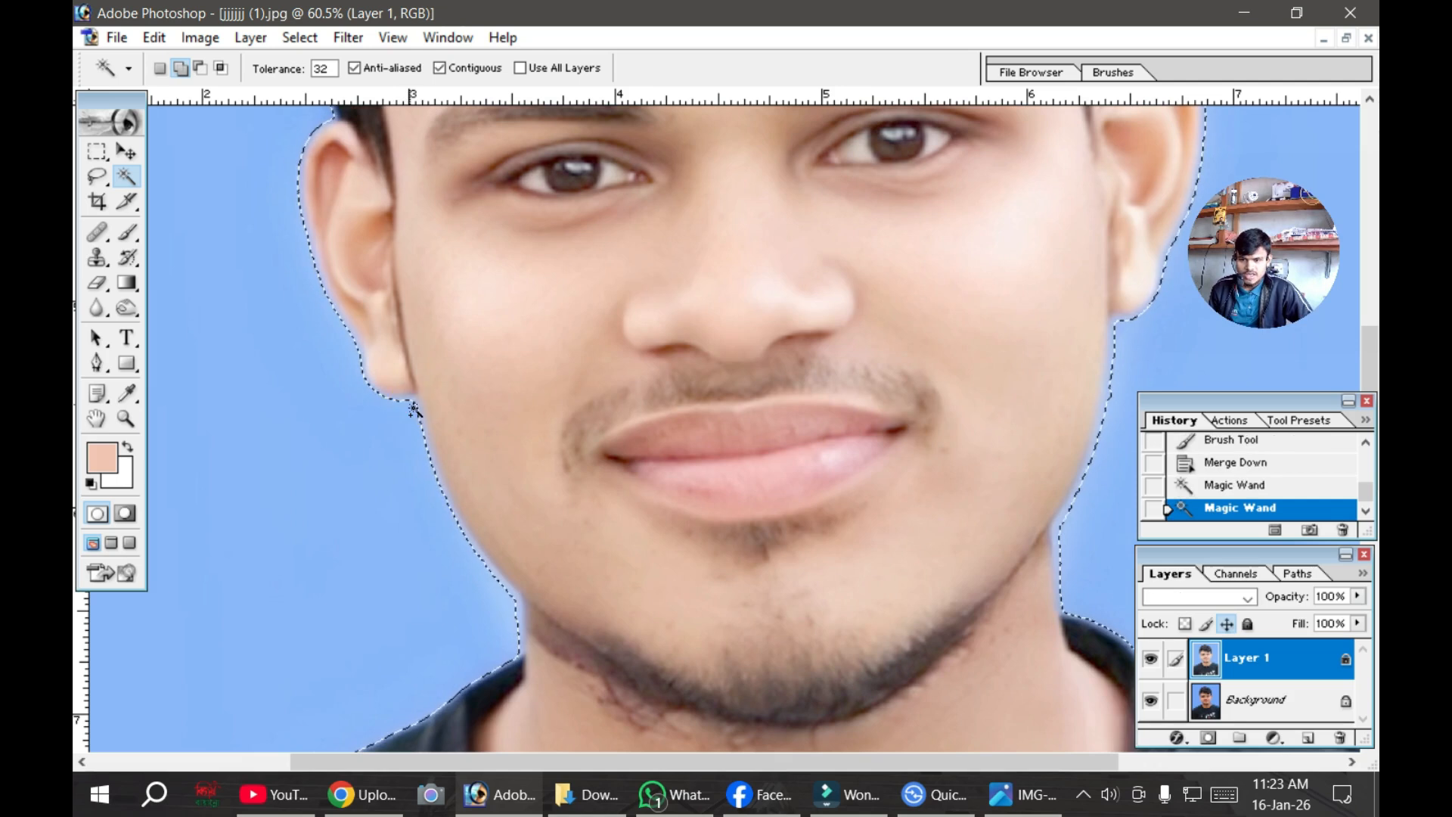
left_click(416, 404, "shift")
left_click(435, 523, "shift")
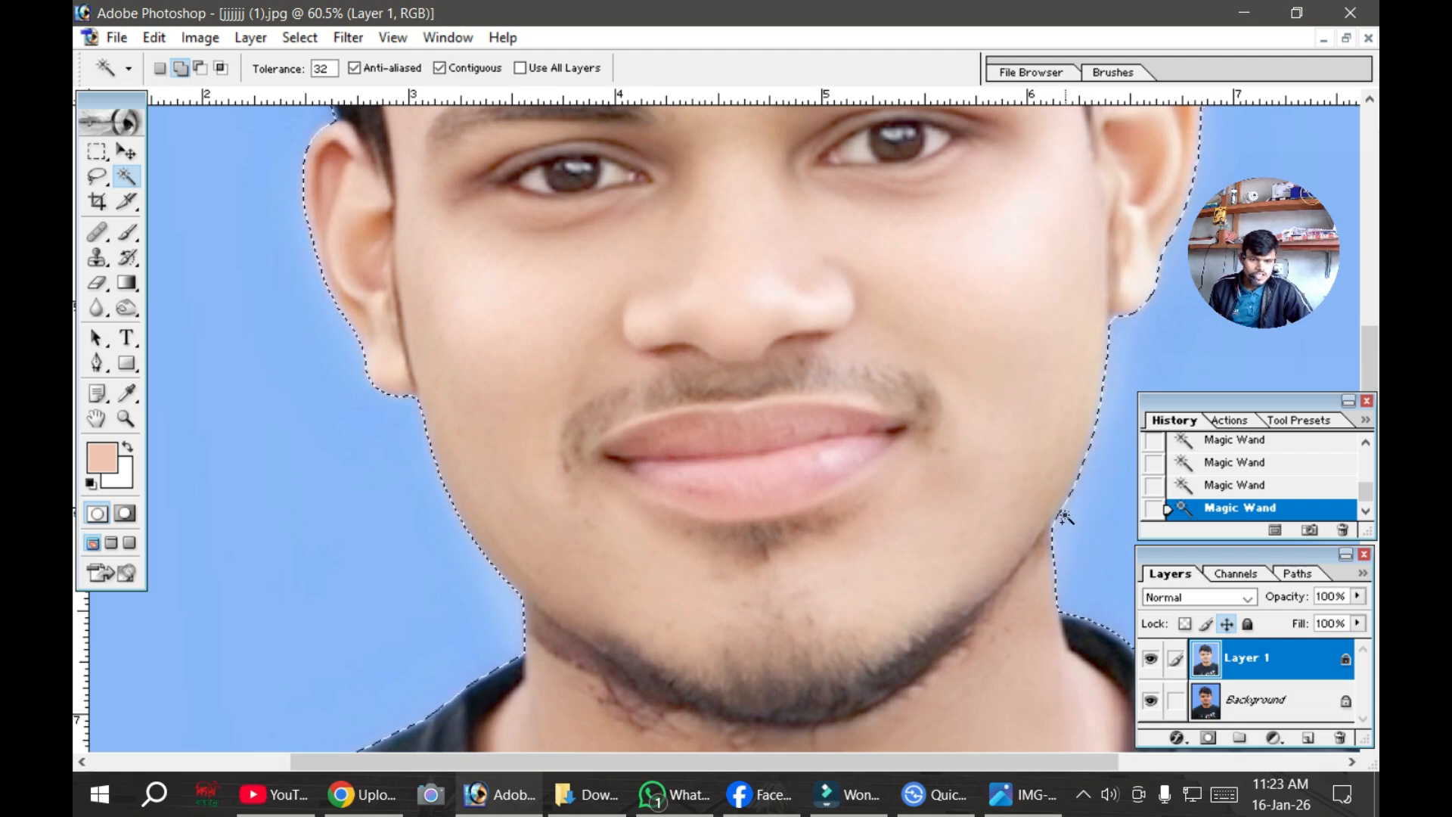
Step: Add the remaining blue edge at the top of the hair to the selection and check the outline around the whole portrait
scroll(1114, 444, "up", 1)
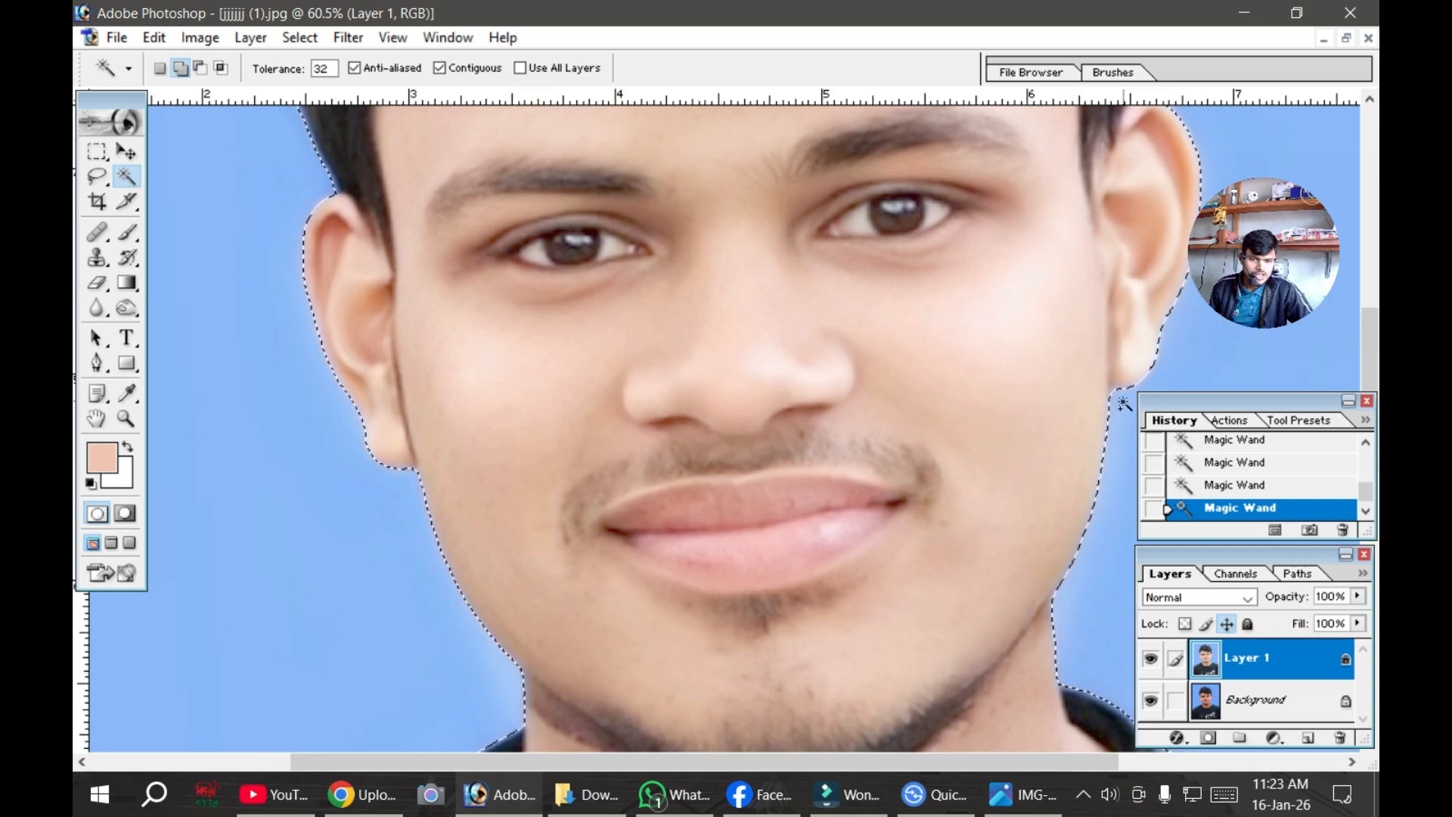
scroll(1119, 416, "up", 1)
scroll(1119, 415, "up", 1)
scroll(279, 361, "up", 1)
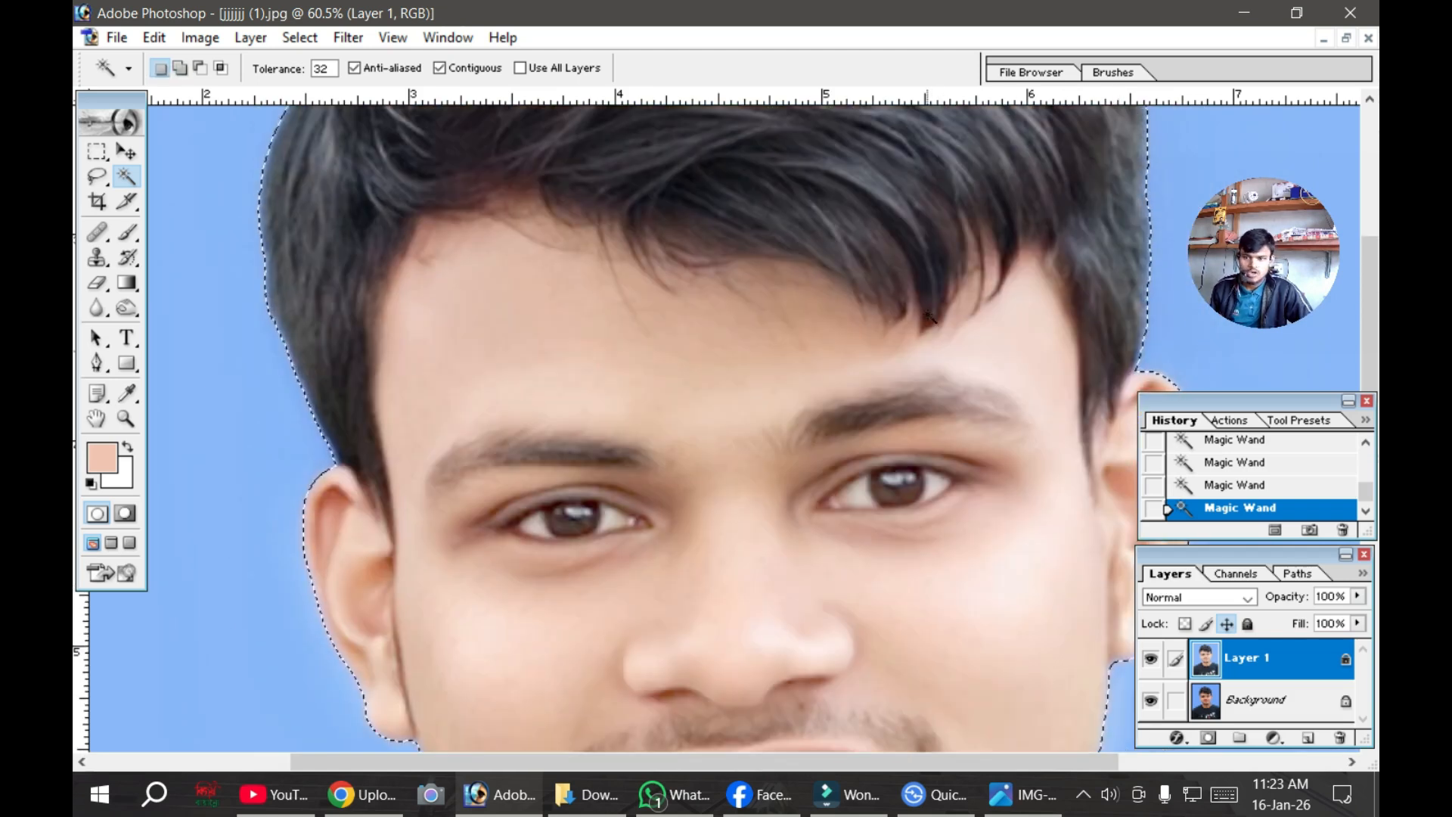
scroll(278, 361, "up", 1)
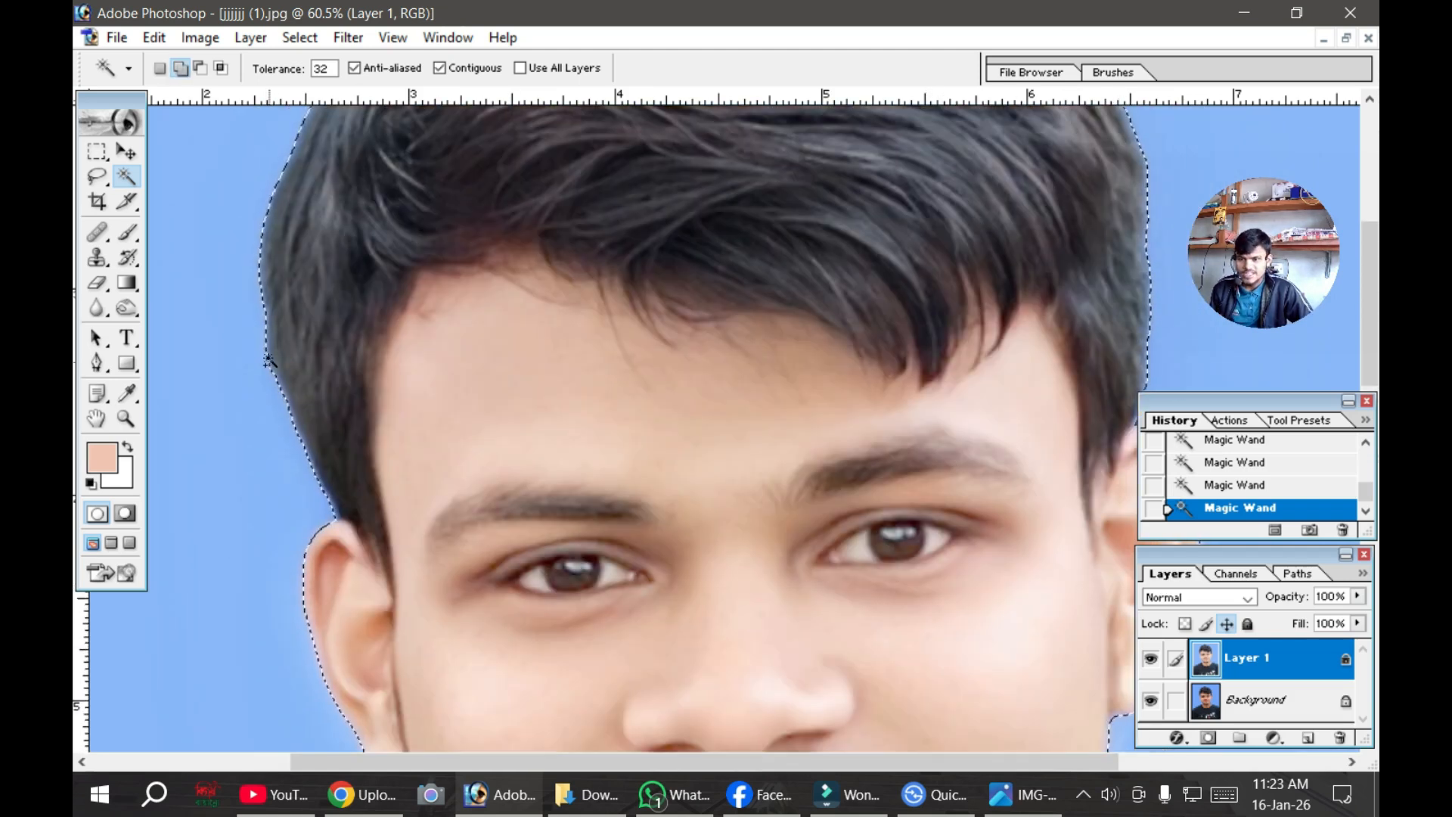
scroll(266, 338, "up", 4)
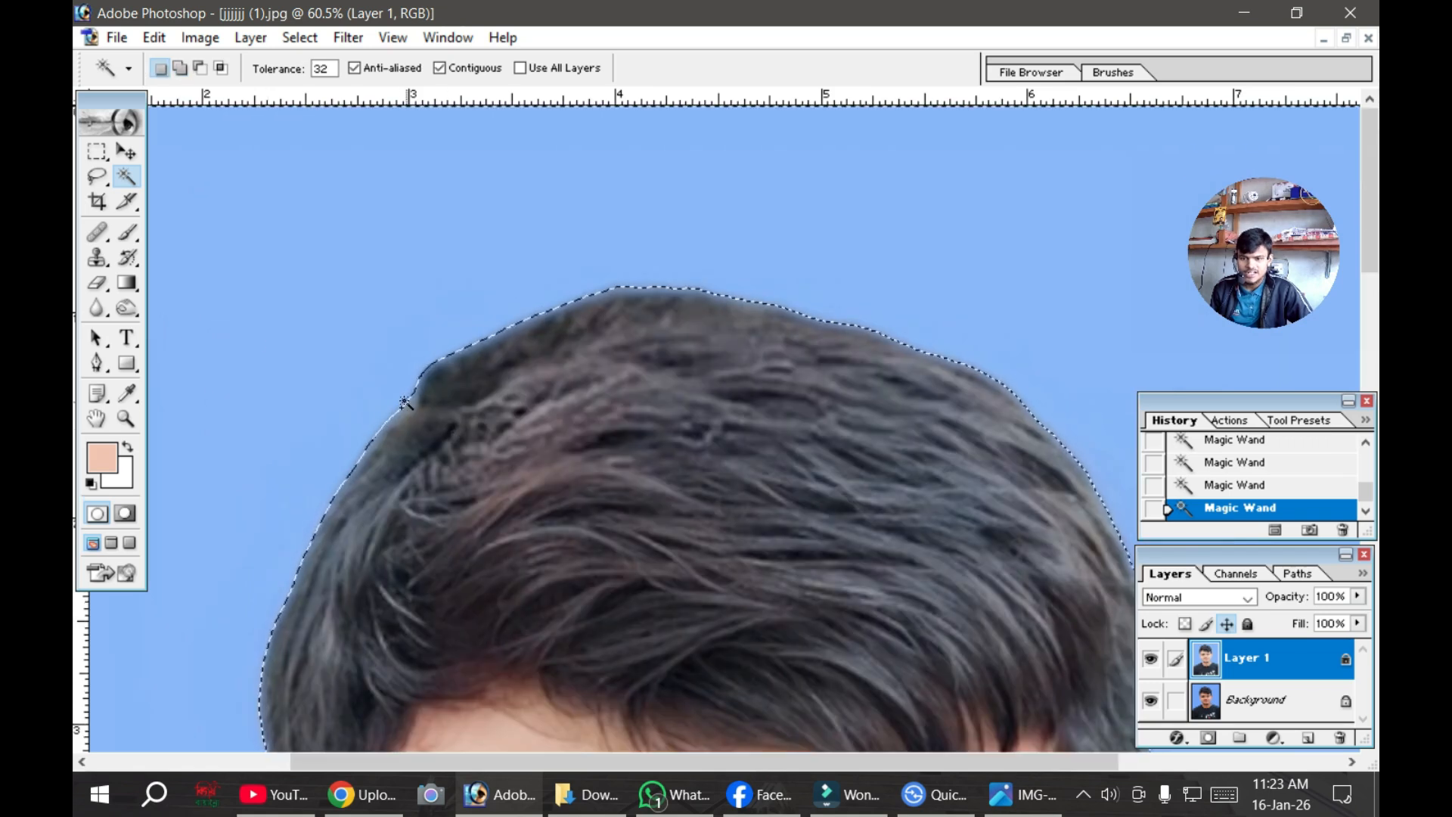
left_click(603, 285, "shift")
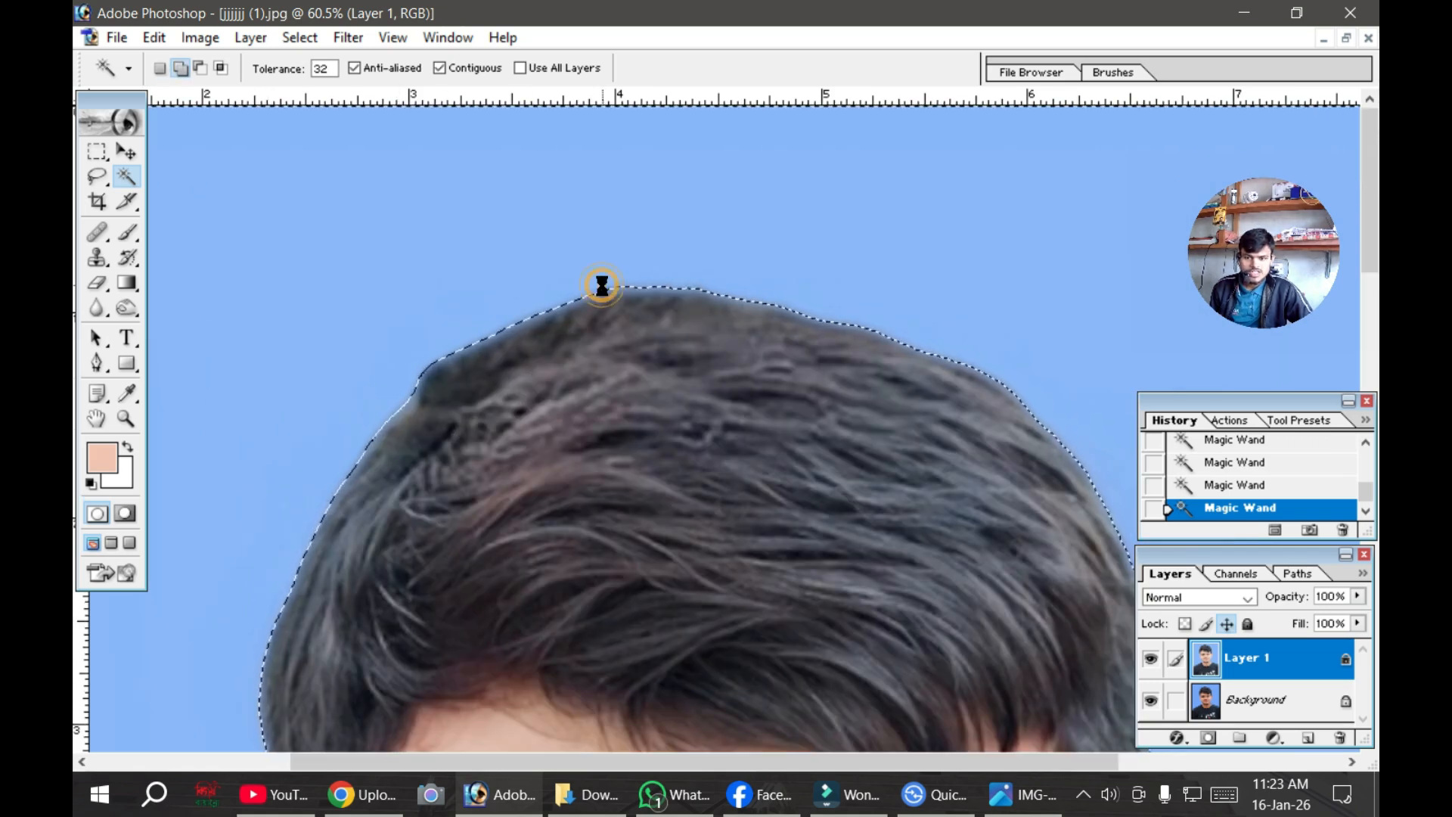
scroll(618, 310, "up", 6)
scroll(619, 310, "down", 8)
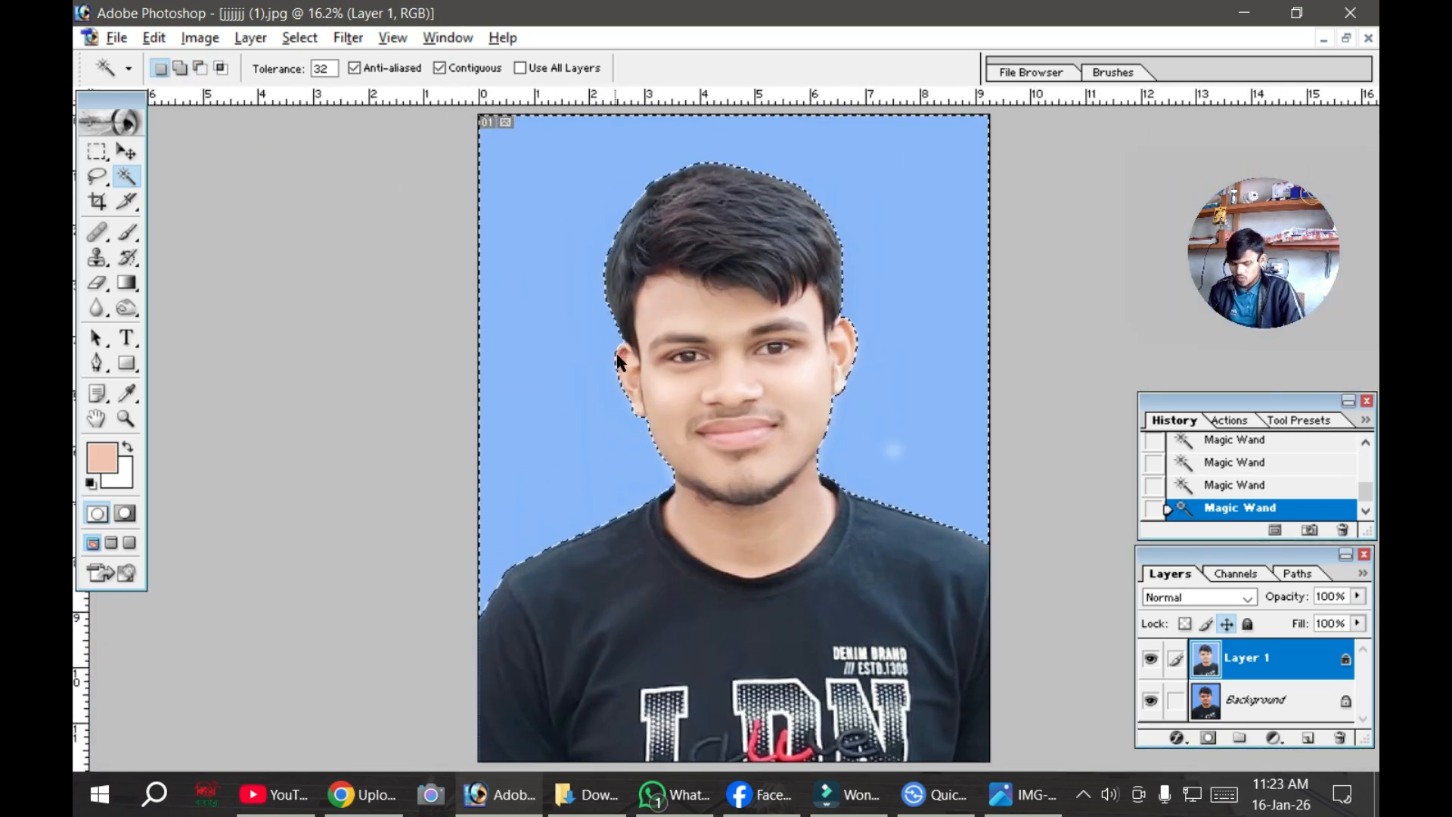
Step: Fill the selected backdrop with white, and replace that fill with blue 626FEE set as the background colour
key("ctrl+BackSpace")
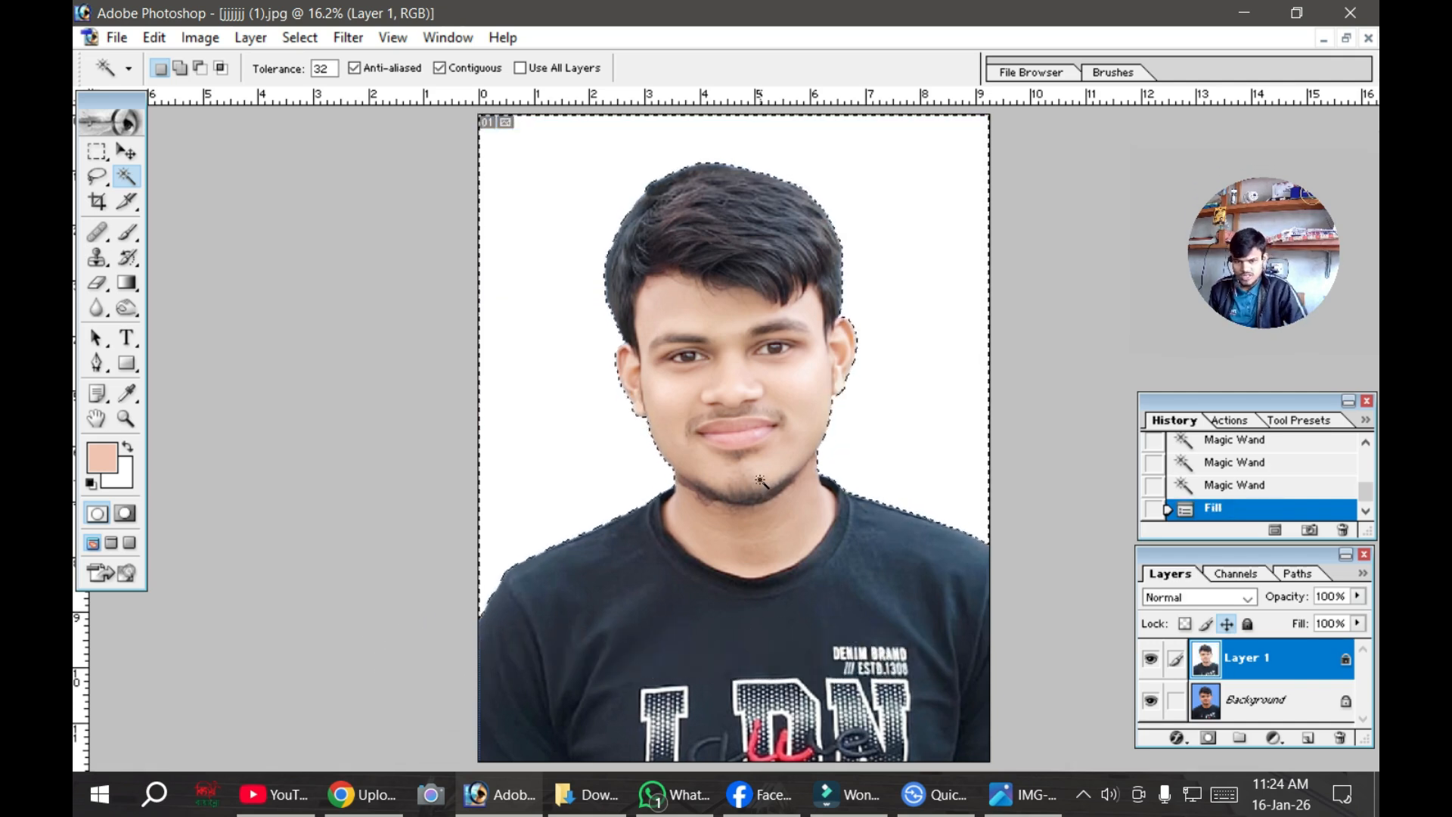
left_click(1346, 37)
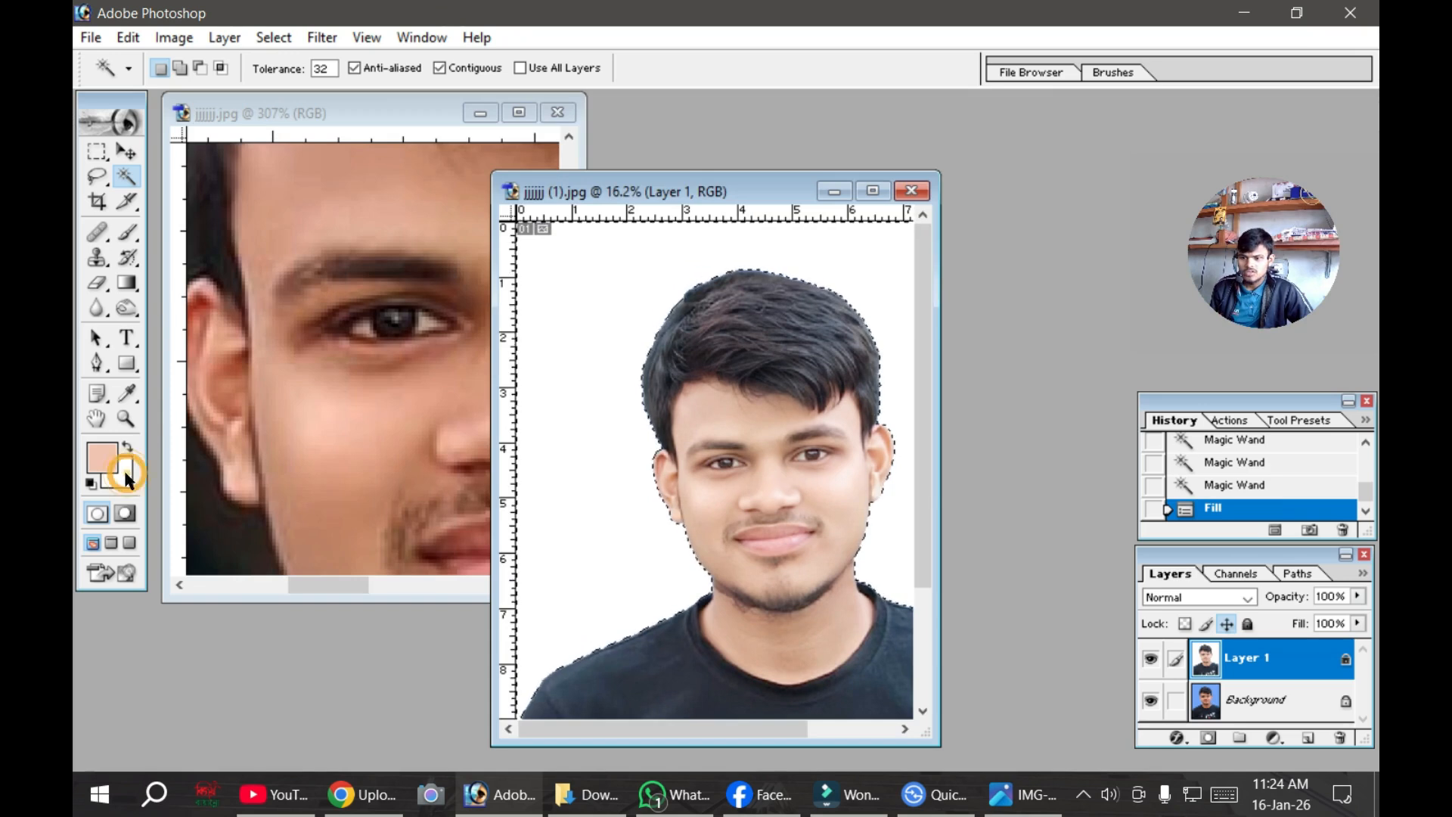
left_click(120, 475)
left_click(778, 388)
mouse_move(641, 386)
left_mouse_down()
mouse_move(651, 299)
mouse_move(636, 280)
left_mouse_up()
left_click(778, 362)
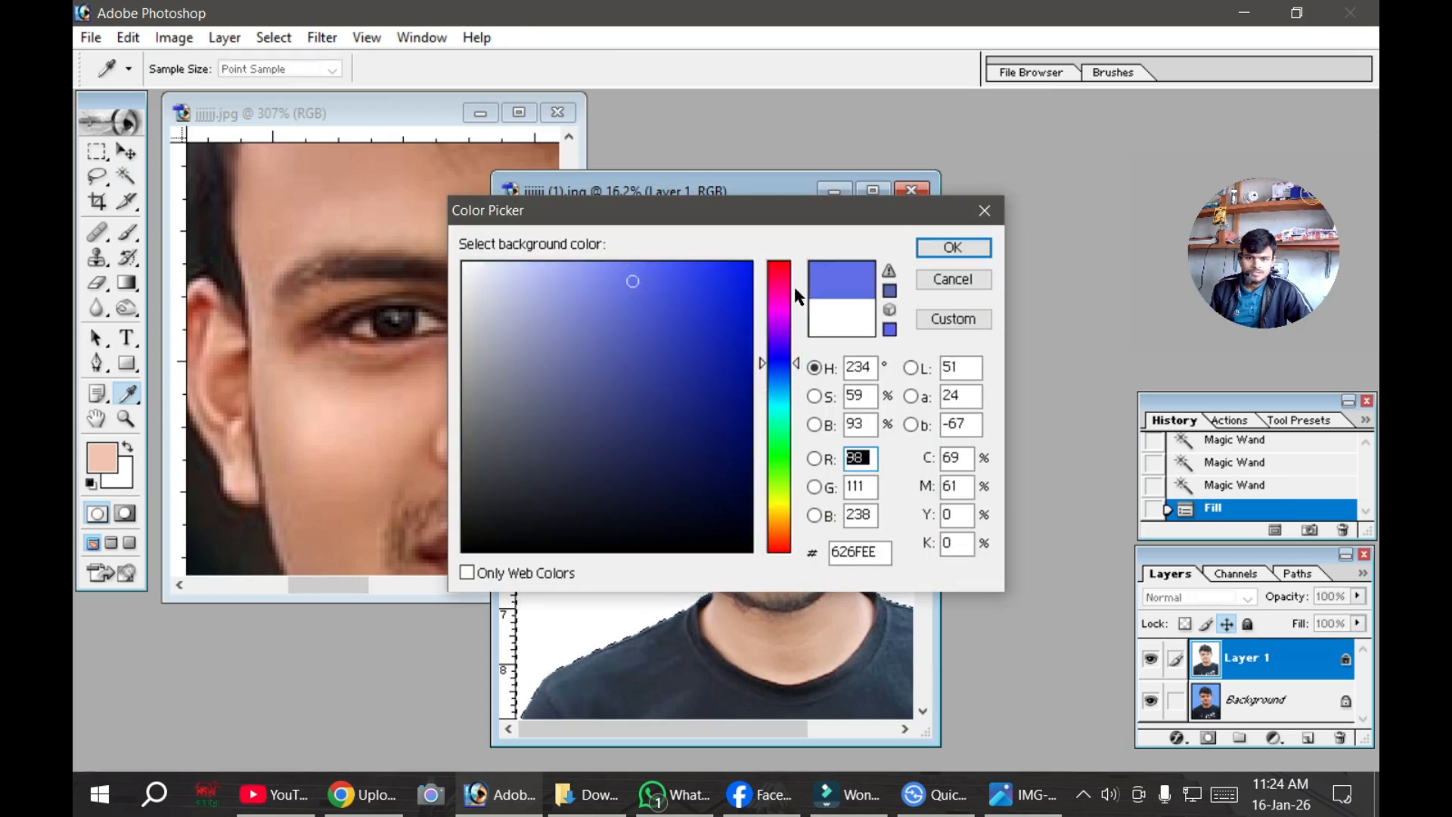
left_click(953, 247)
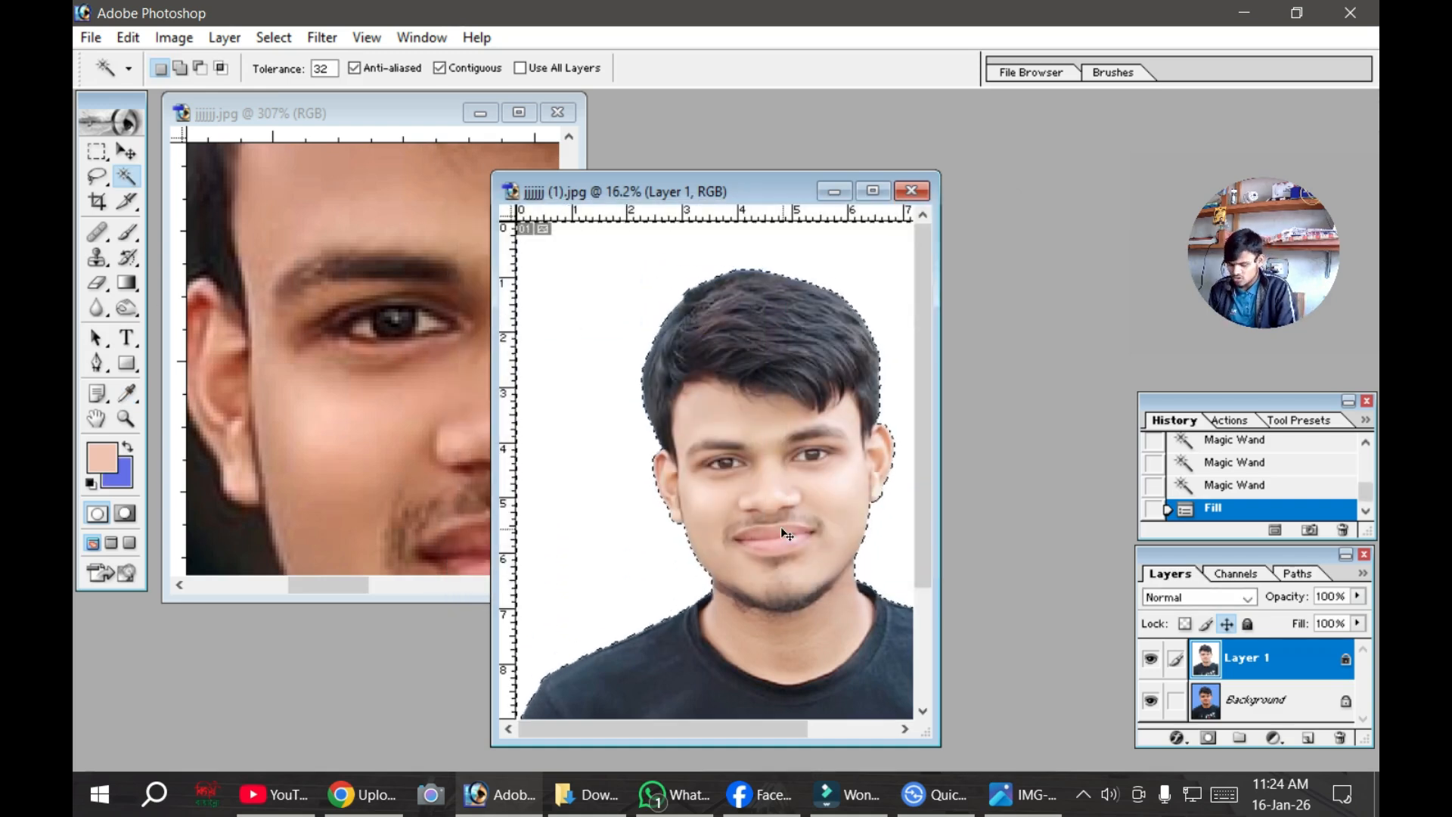
key("ctrl+BackSpace")
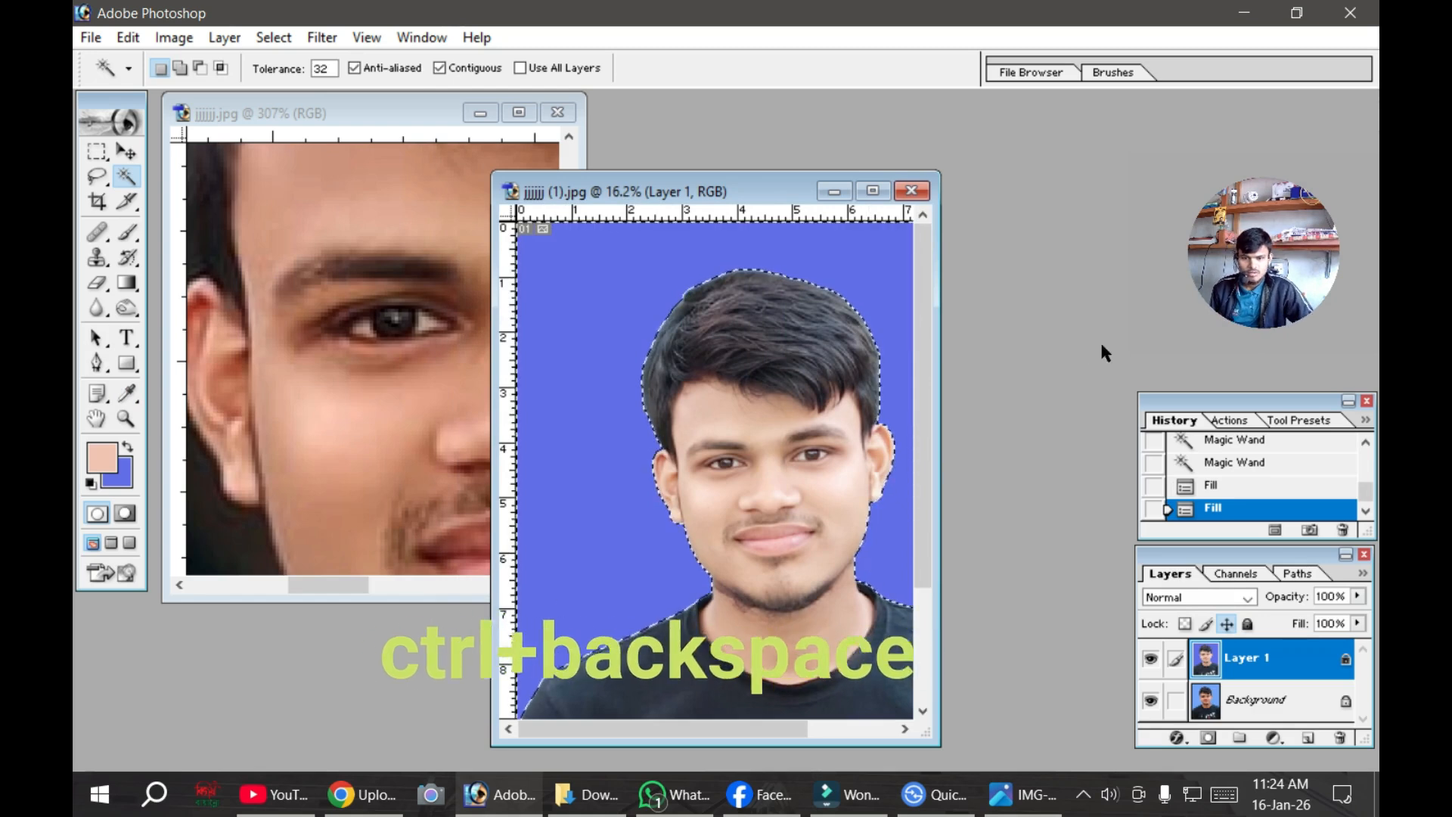
left_click(873, 193)
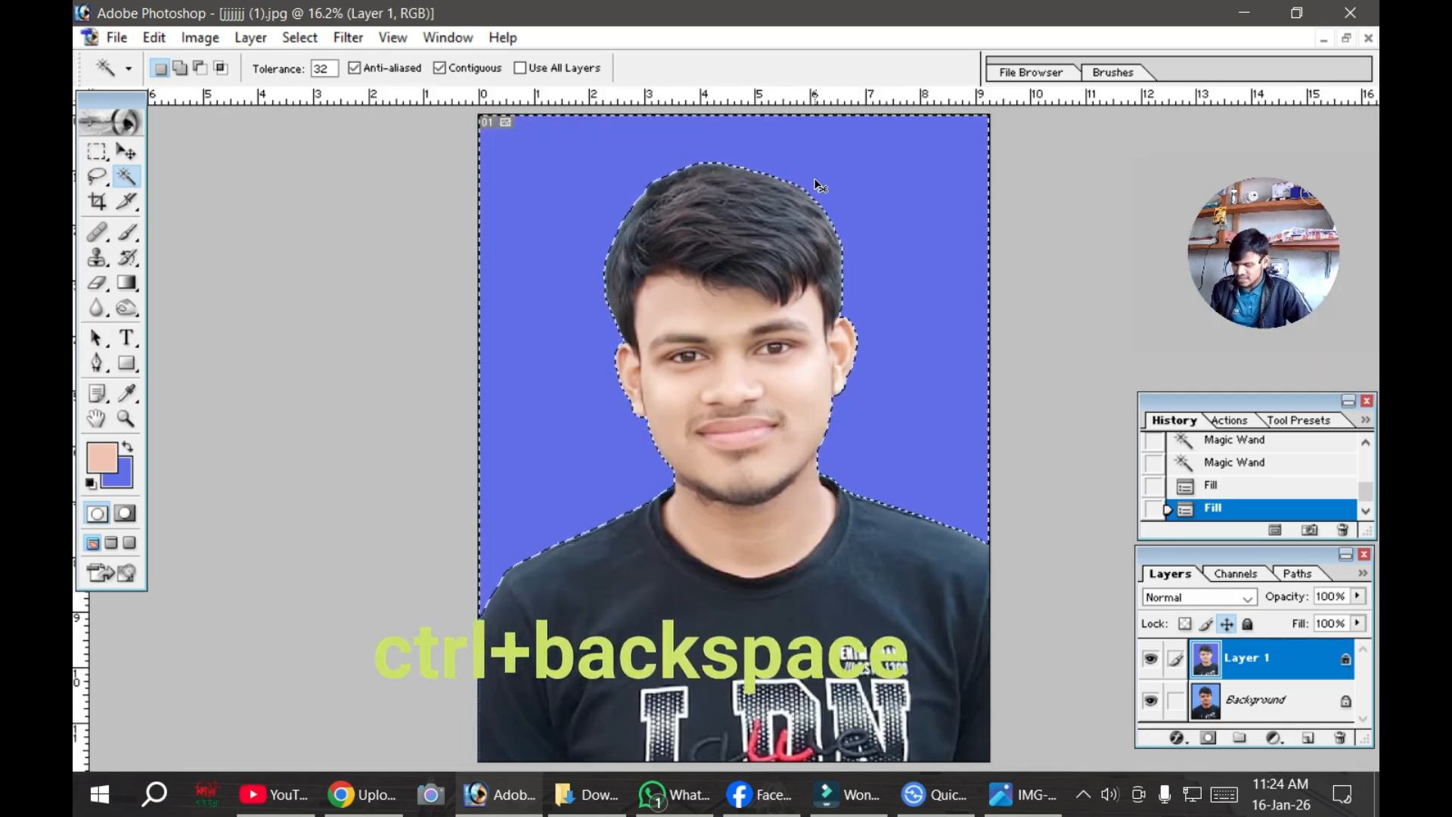
Step: Deselect the backdrop and review the hair edges and the whole portrait against the new blue
scroll(827, 364, "up", 3)
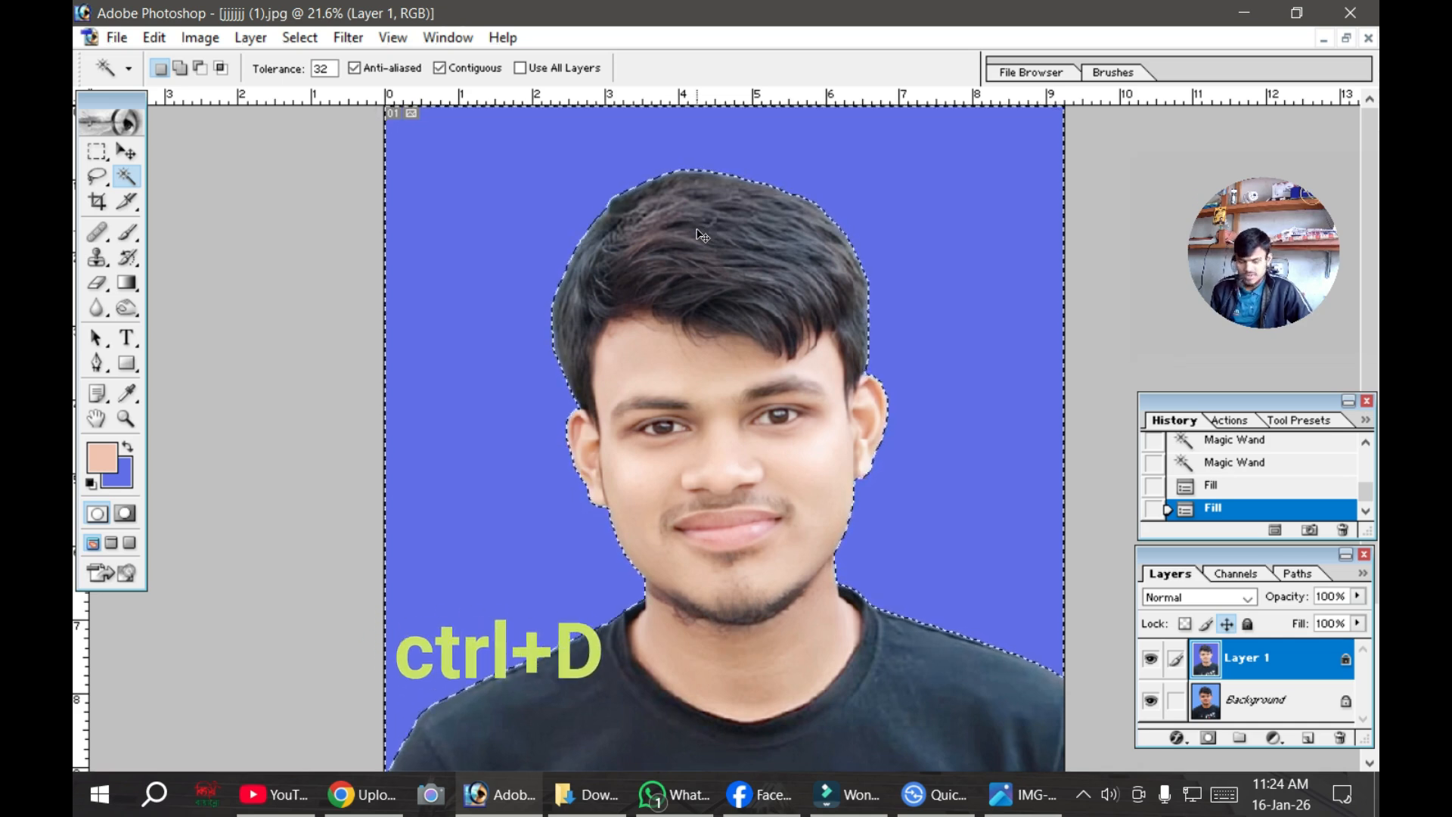
key("ctrl+d")
scroll(764, 272, "up", 1)
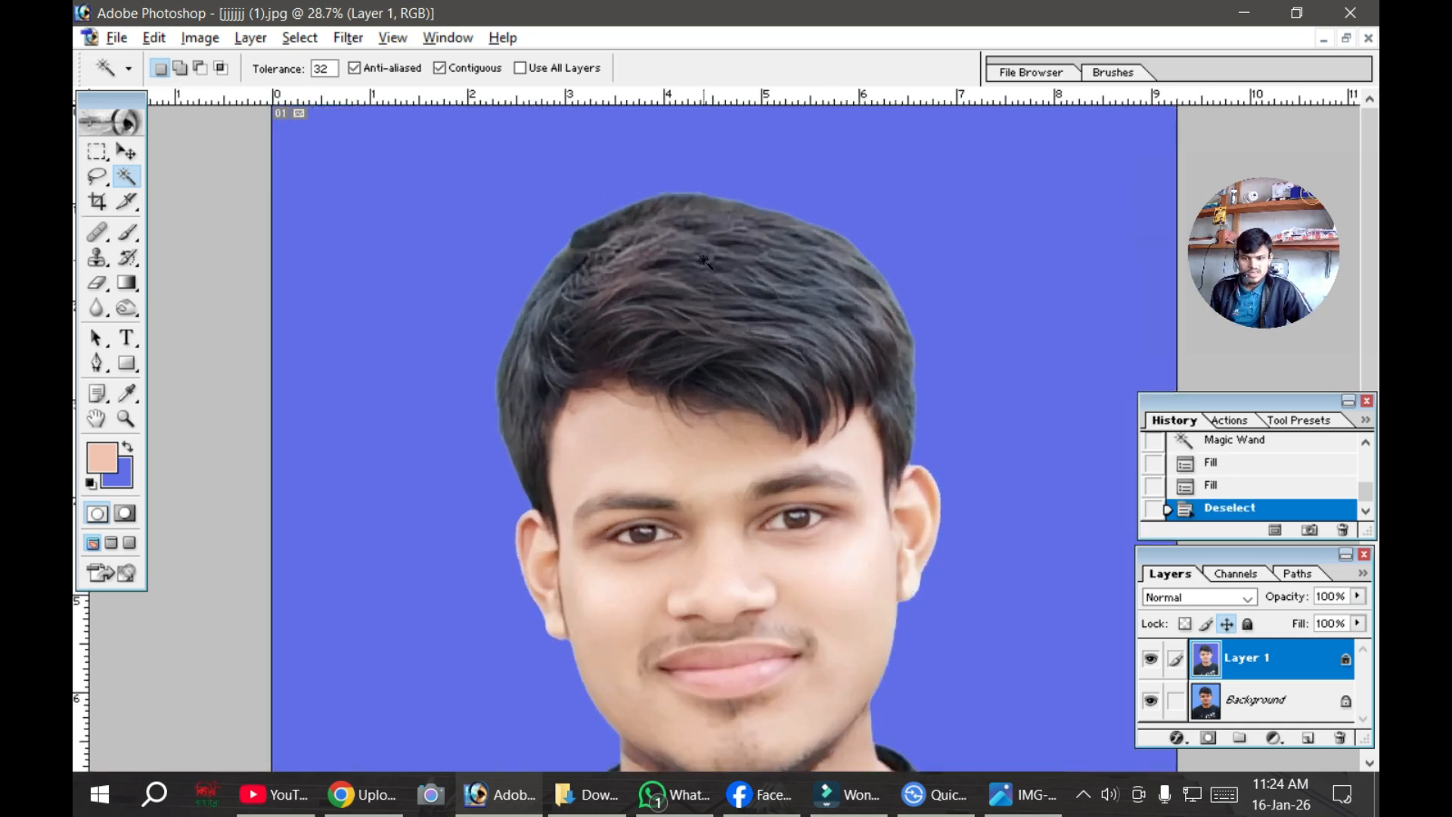
scroll(727, 269, "down", 3)
scroll(711, 269, "down", 1)
scroll(859, 302, "up", 3)
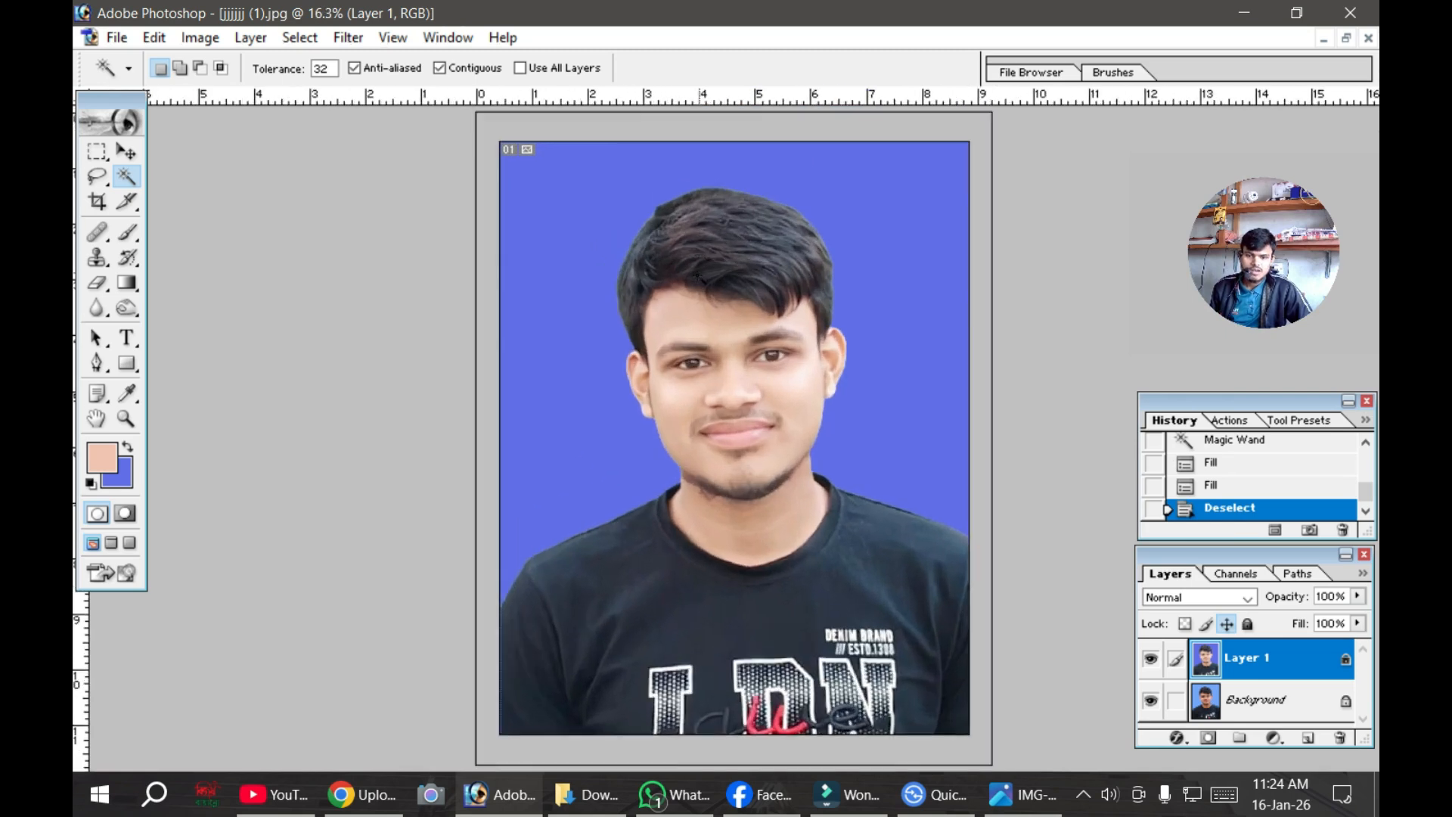
scroll(859, 356, "down", 1)
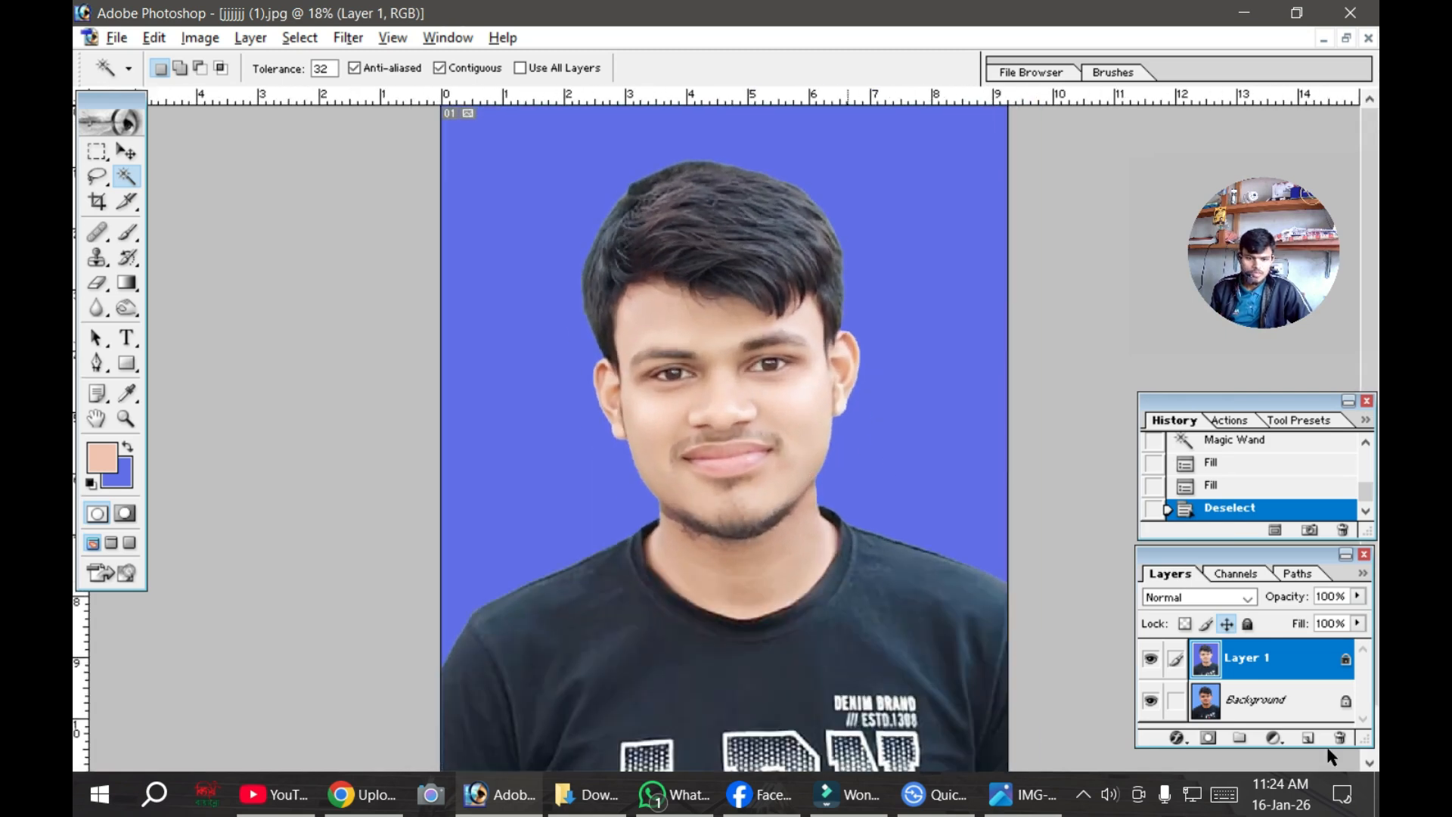
Step: Toggle Layer 1's visibility to compare the retouched portrait with the original, and inspect the face up close
left_click(1150, 659)
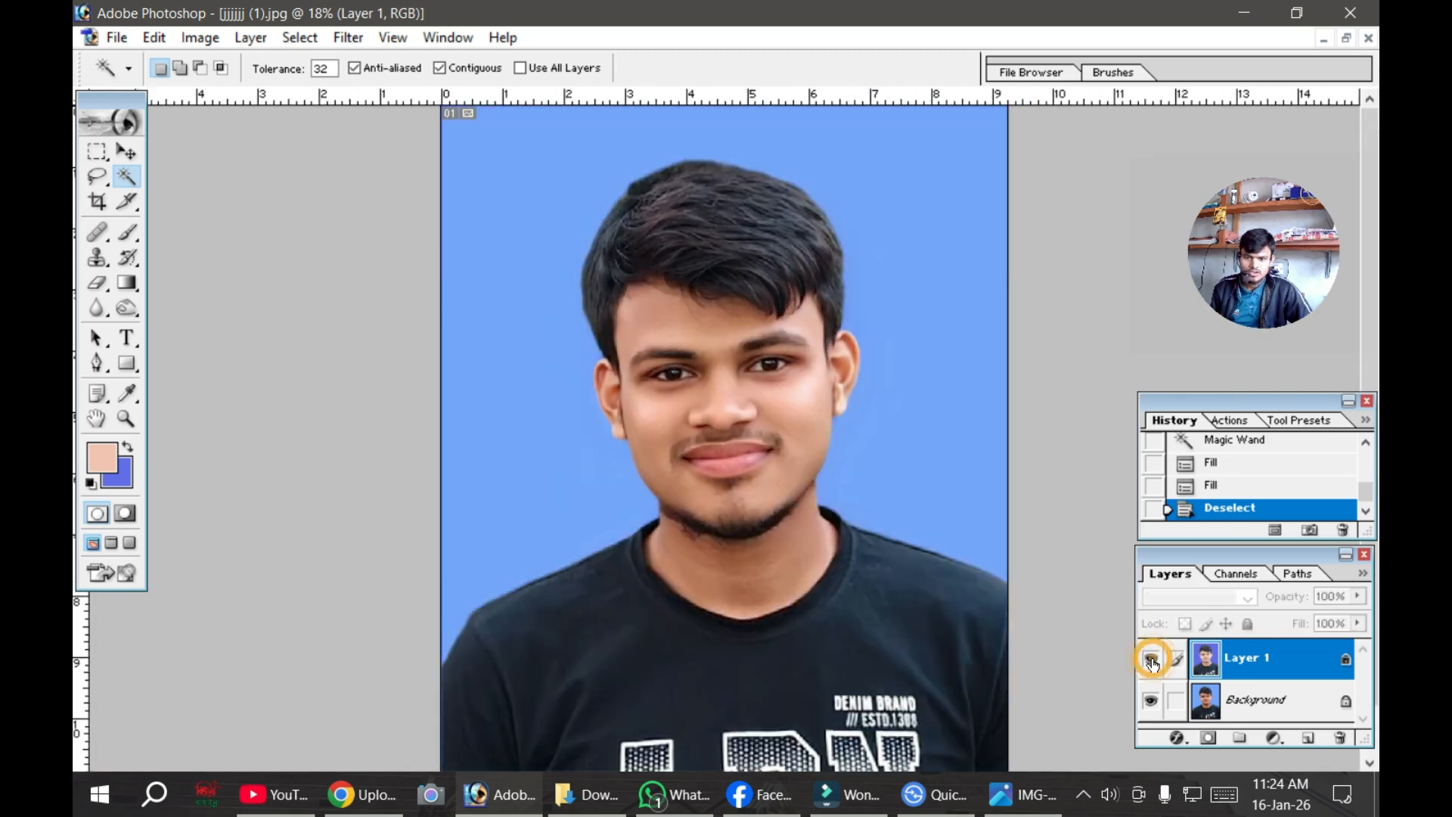
left_click(1150, 659)
scroll(841, 492, "up", 4)
scroll(832, 469, "up", 3)
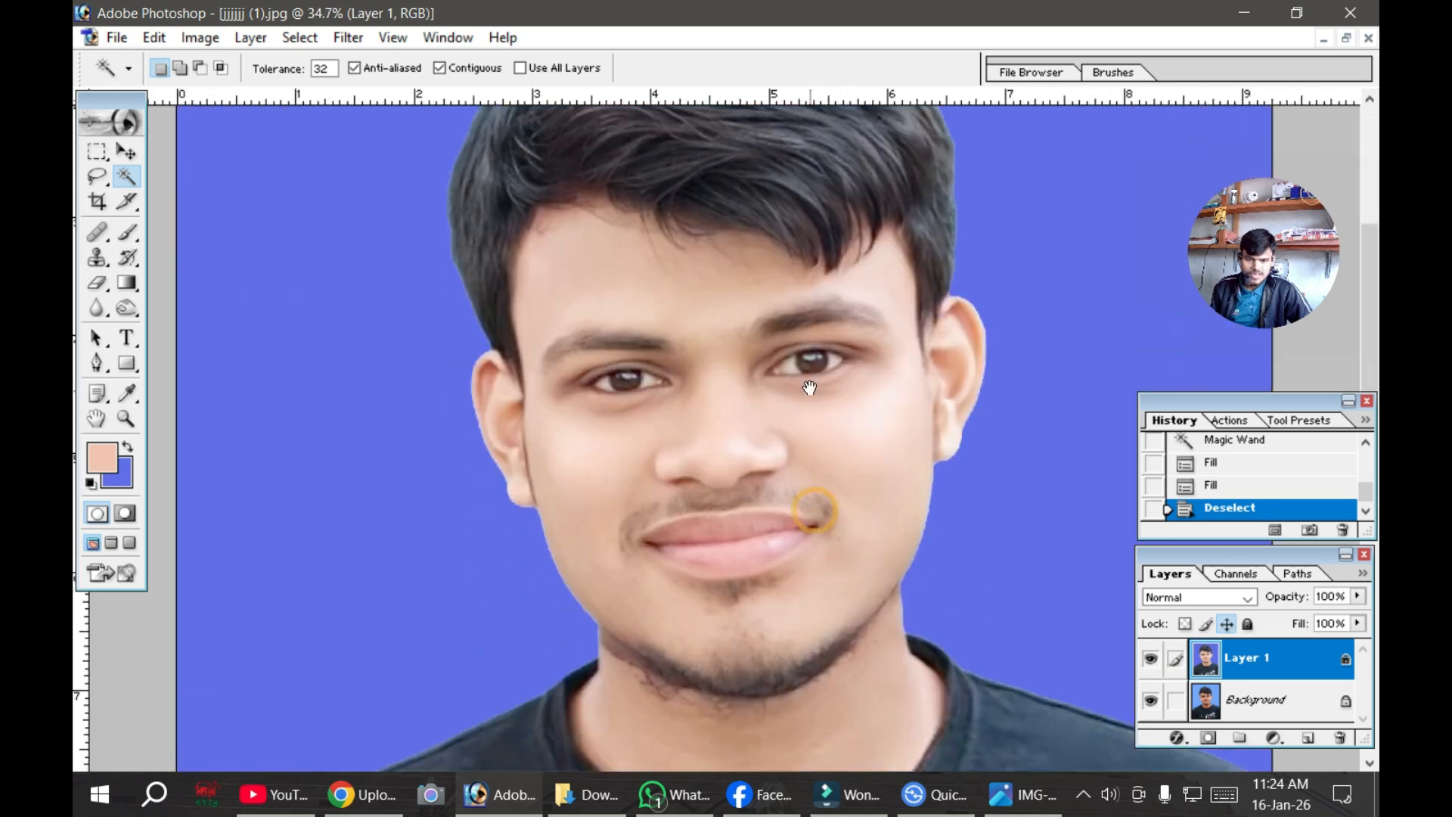
scroll(637, 418, "up", 2)
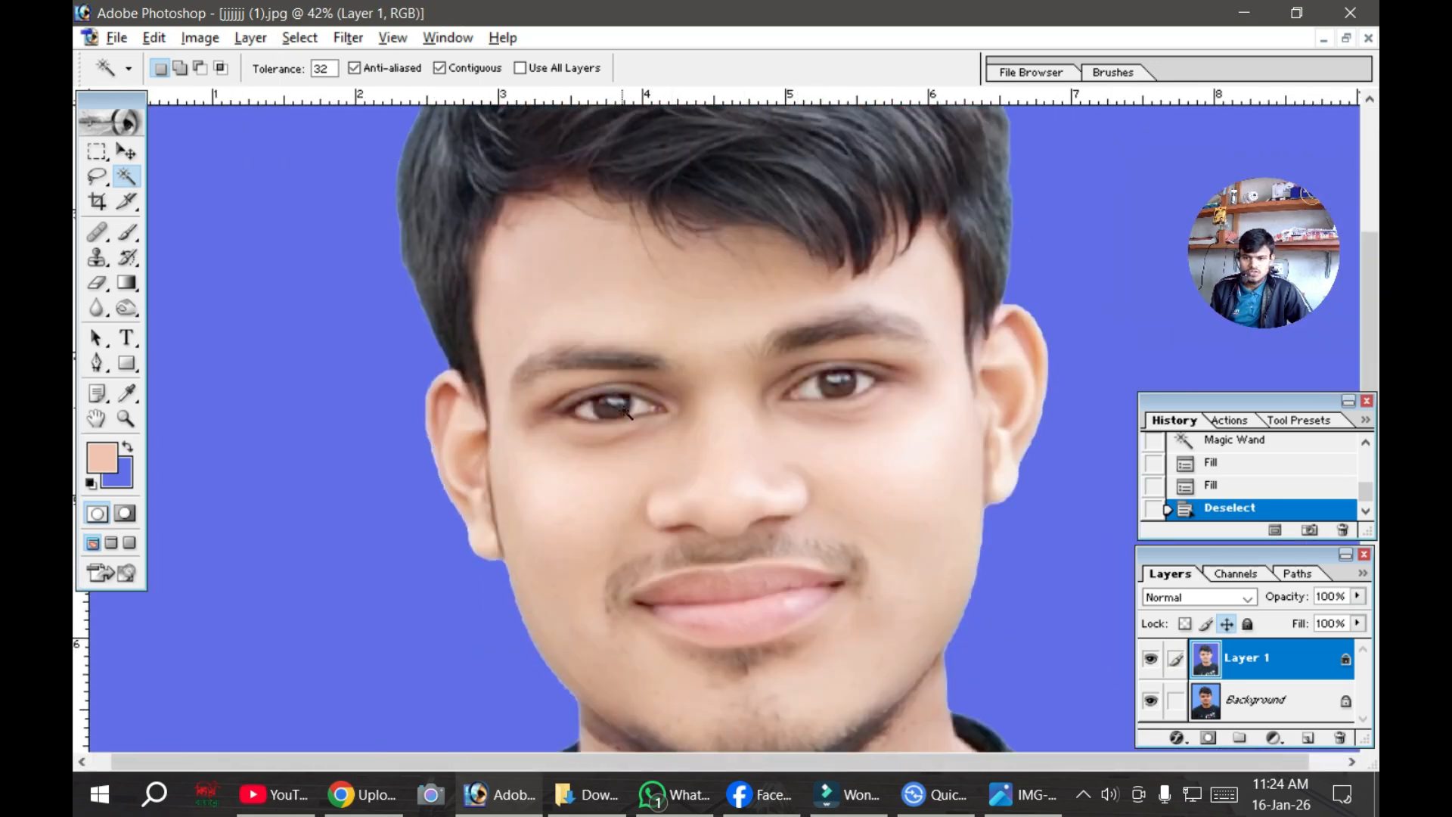
Step: Darken the irises of both eyes with the Burn tool, using a size 100 brush, Highlights range and 46% exposure
scroll(624, 412, "up", 2)
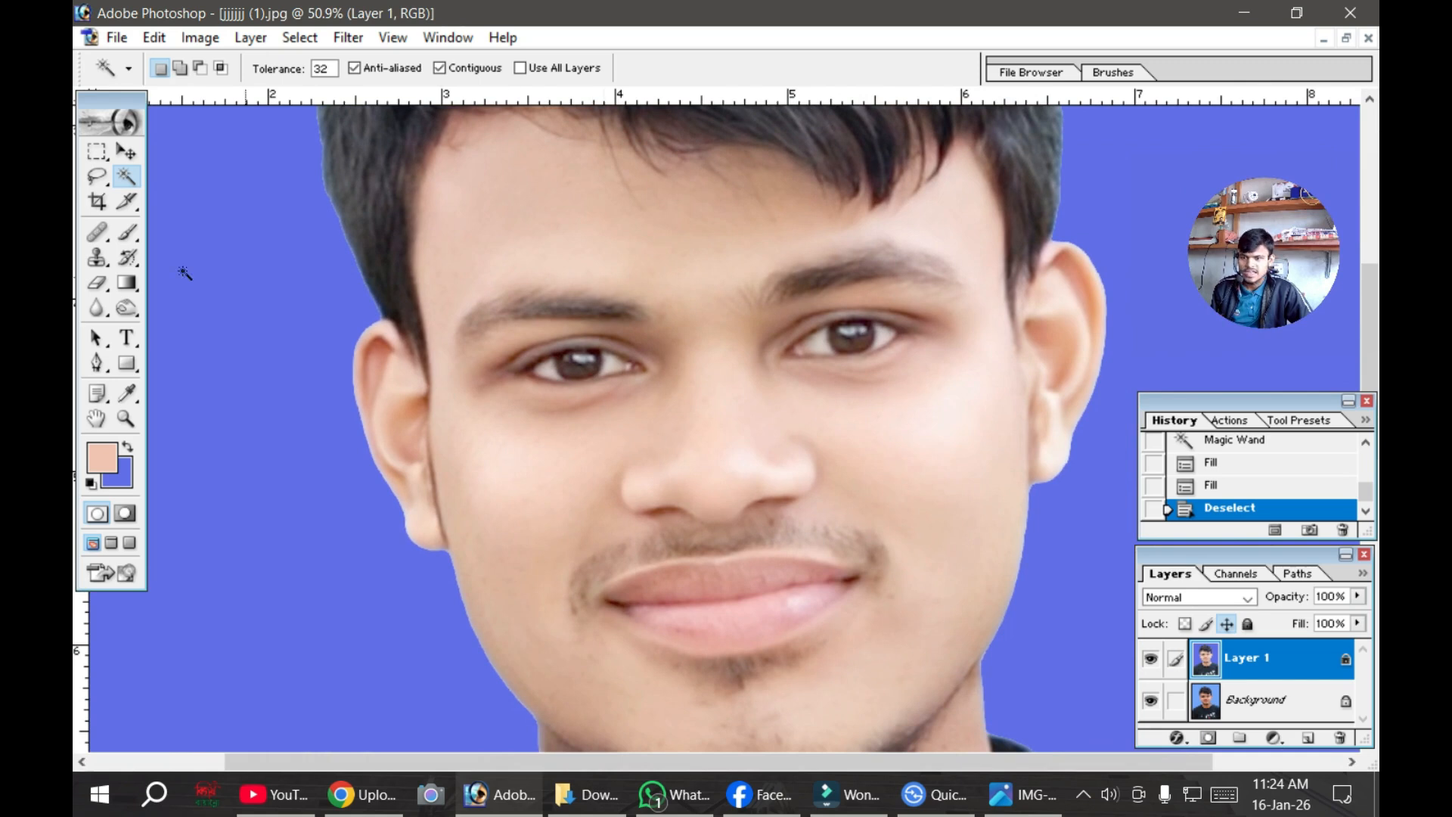
left_click(127, 310)
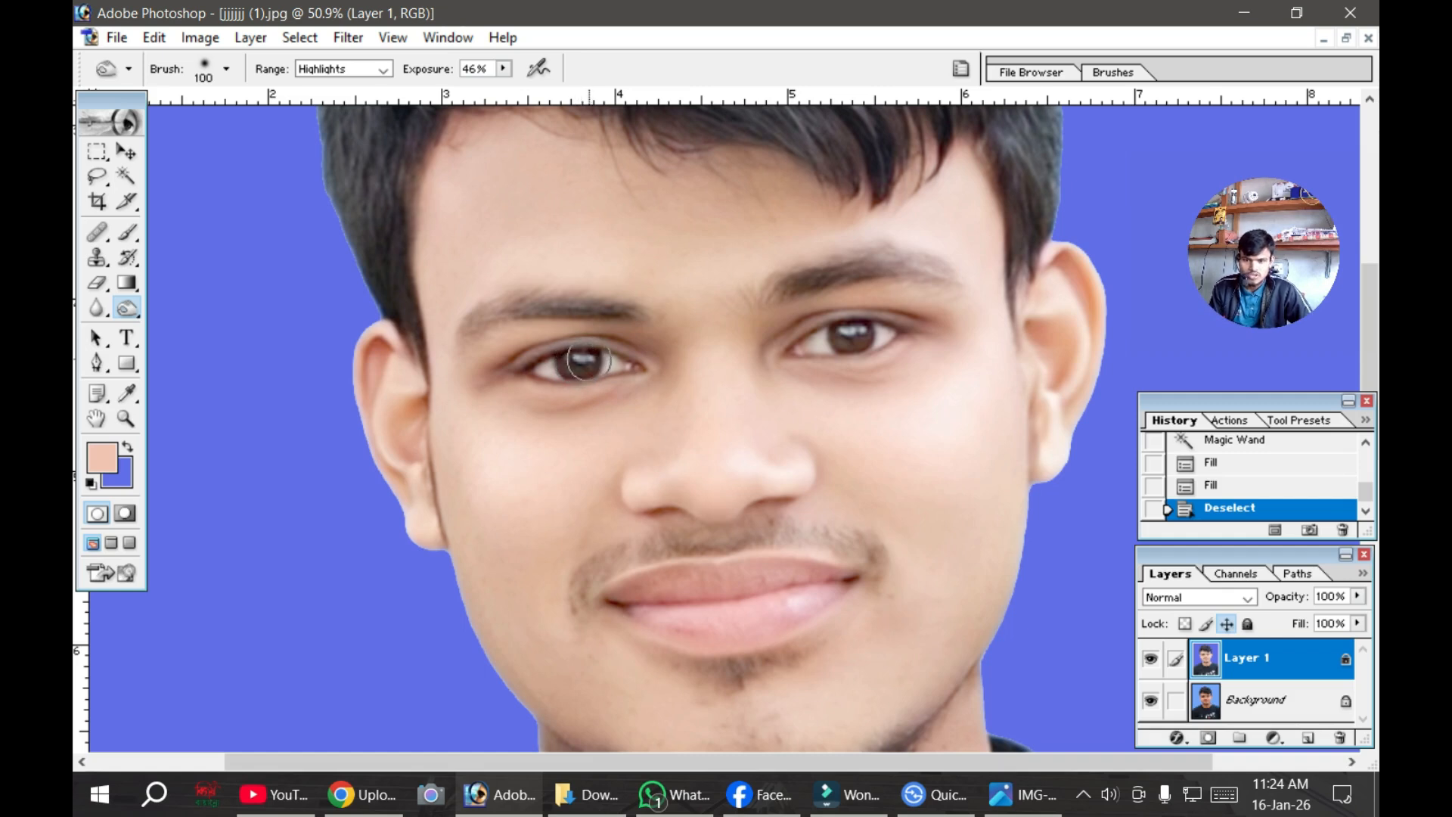
left_click(579, 364)
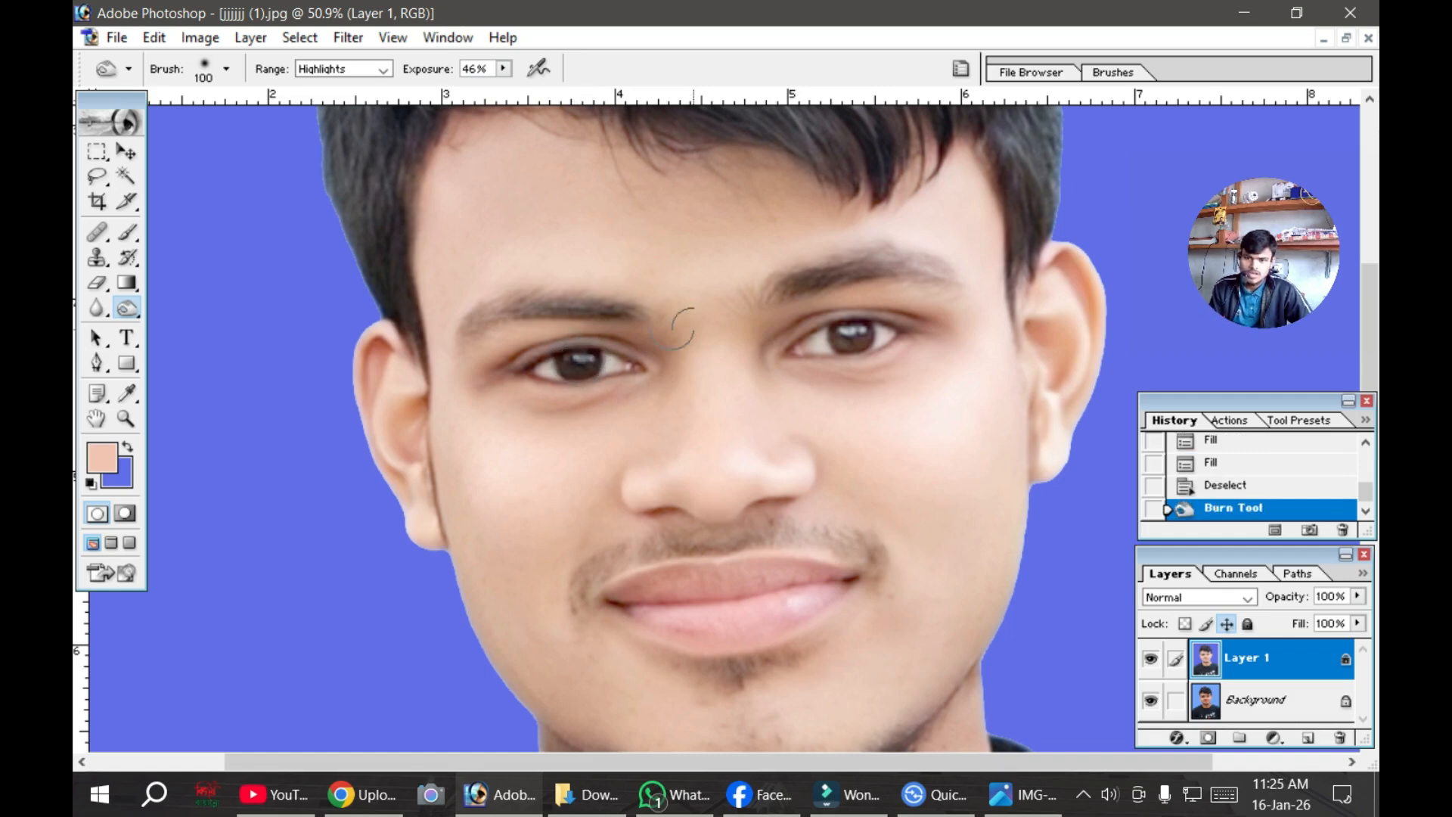
left_click_drag(828, 348, 847, 337)
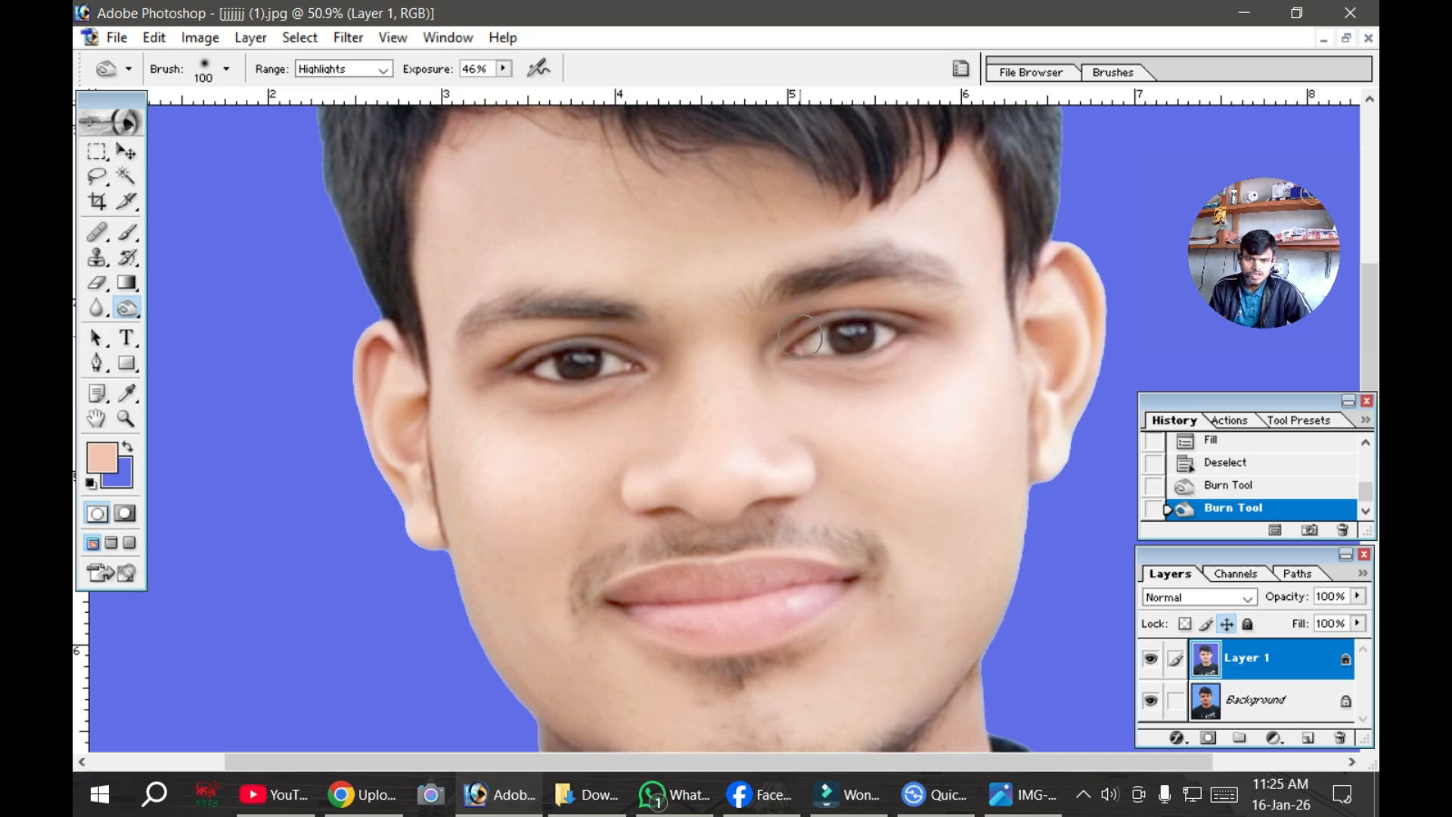
Step: Burn both eyebrows darker along their full length, reducing the brush to size 60
scroll(773, 345, "up", 1)
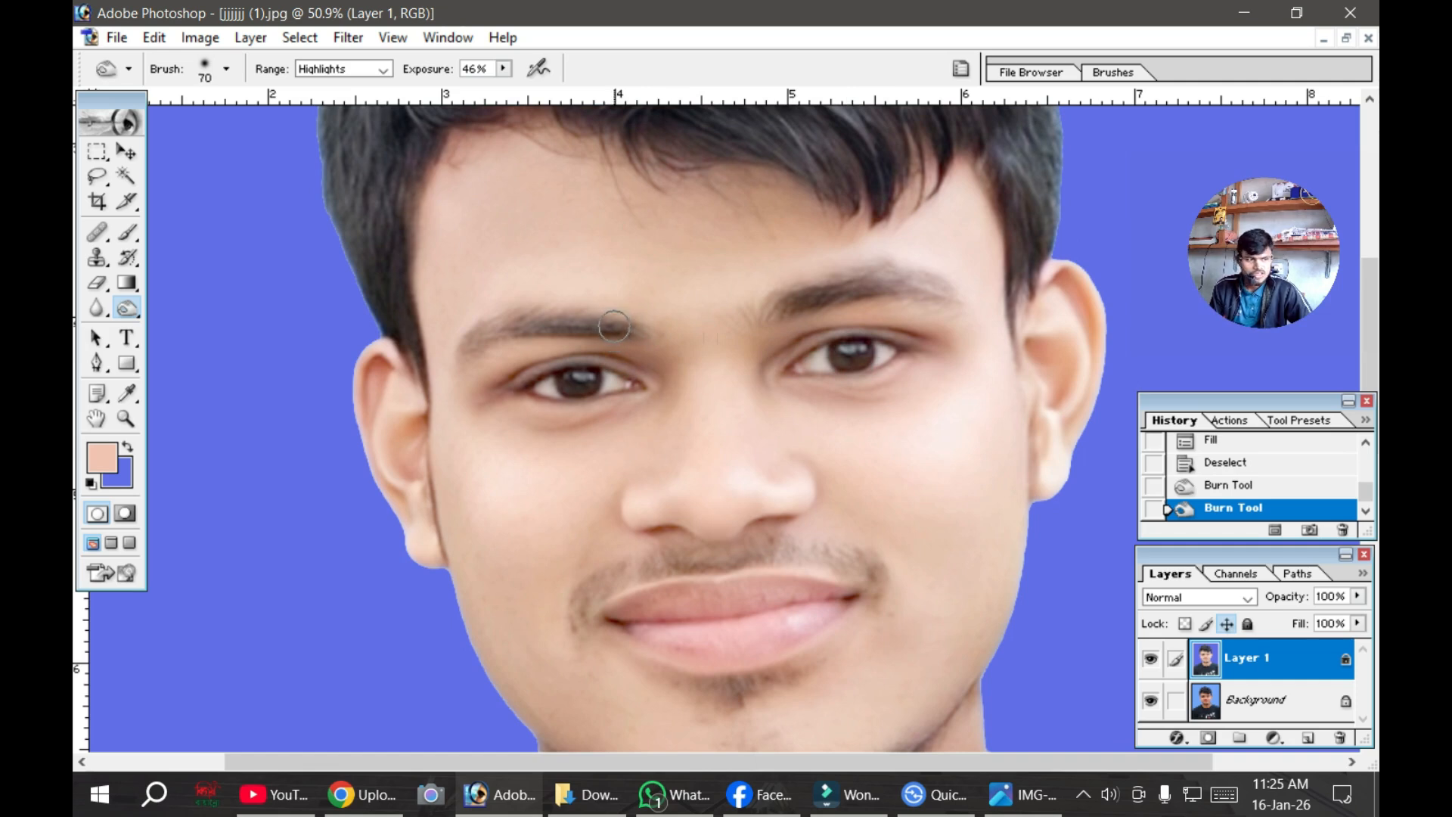
mouse_move(594, 321)
left_mouse_down()
mouse_move(538, 316)
mouse_move(477, 341)
mouse_move(461, 365)
left_mouse_up()
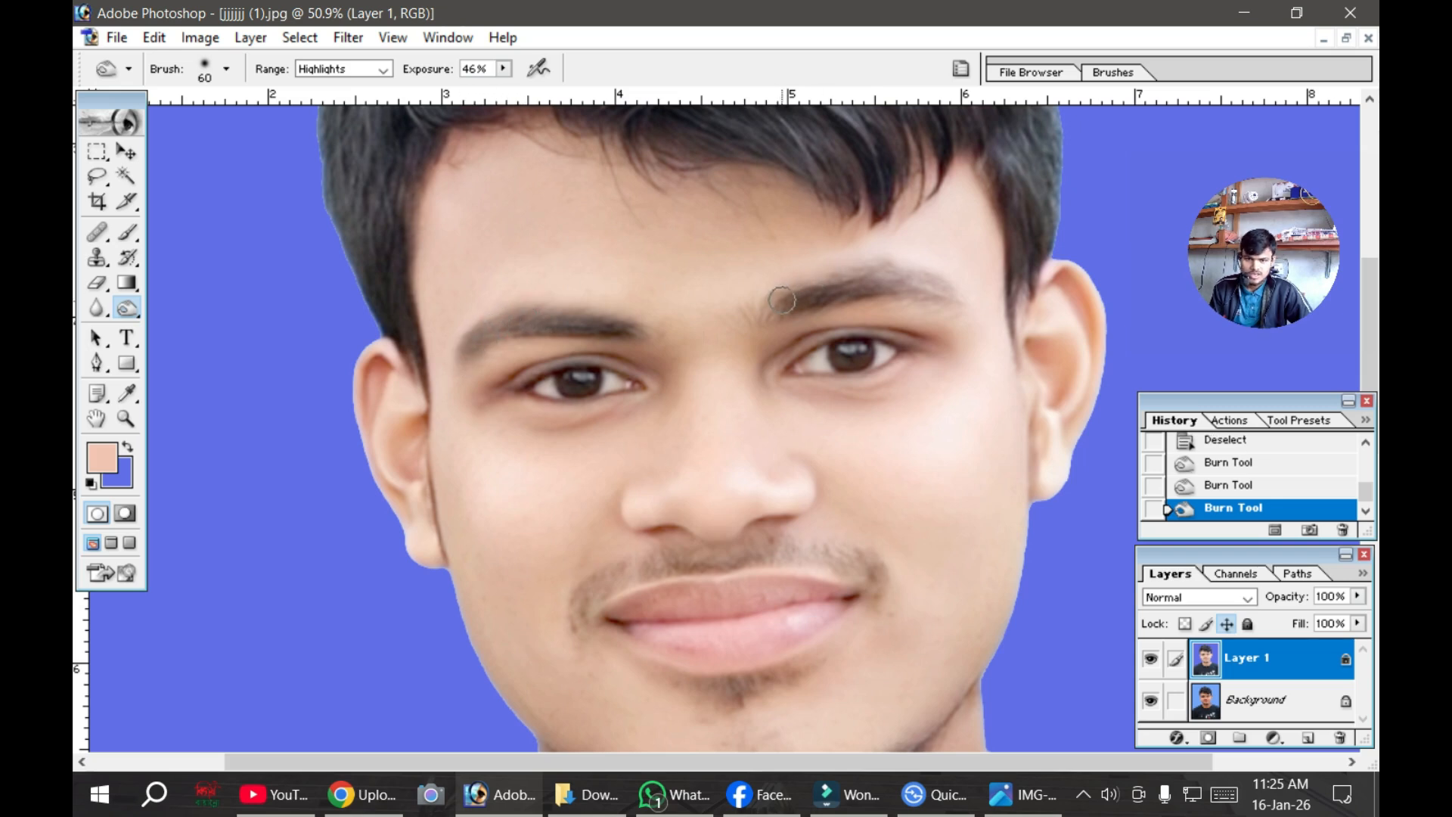
mouse_move(798, 300)
left_mouse_down()
mouse_move(919, 283)
mouse_move(946, 298)
mouse_move(934, 305)
left_mouse_up()
Step: Compare the darkened eyes and eyebrows with the original by hiding and showing Layer 1, and review the portrait close up and whole
scroll(661, 332, "down", 5)
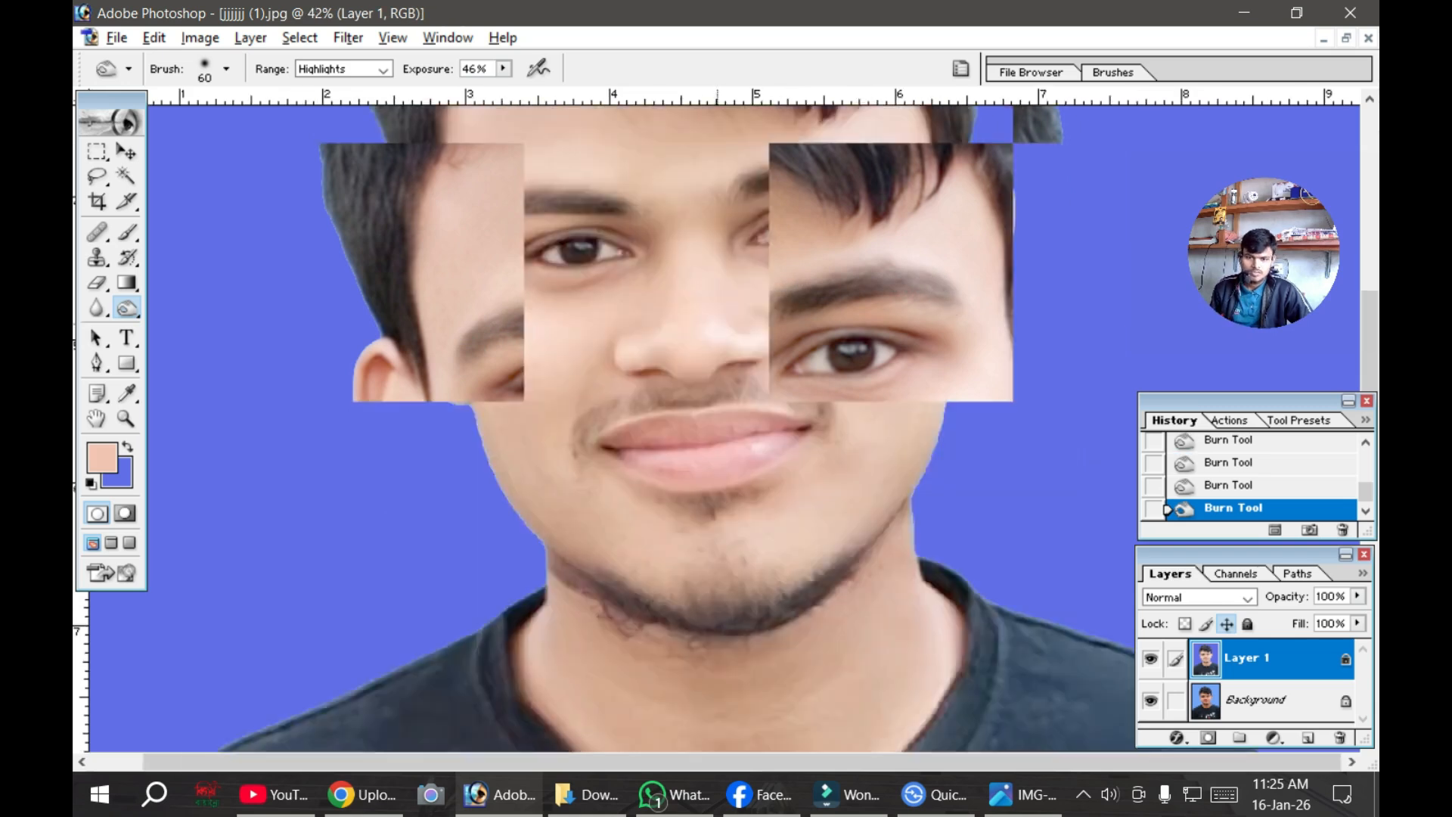
scroll(716, 325, "up", 2)
scroll(809, 424, "up", 1)
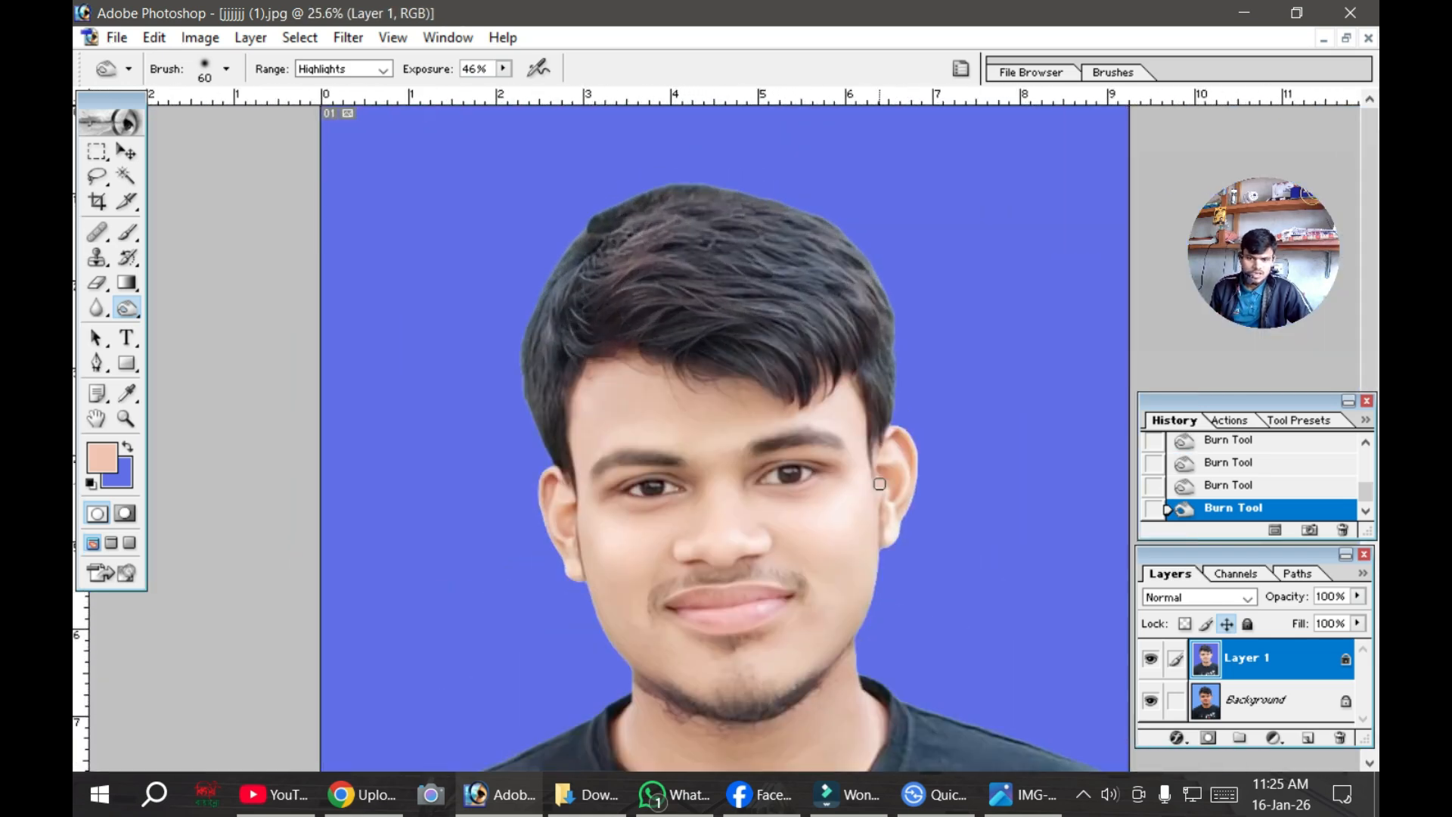
scroll(956, 558, "down", 2)
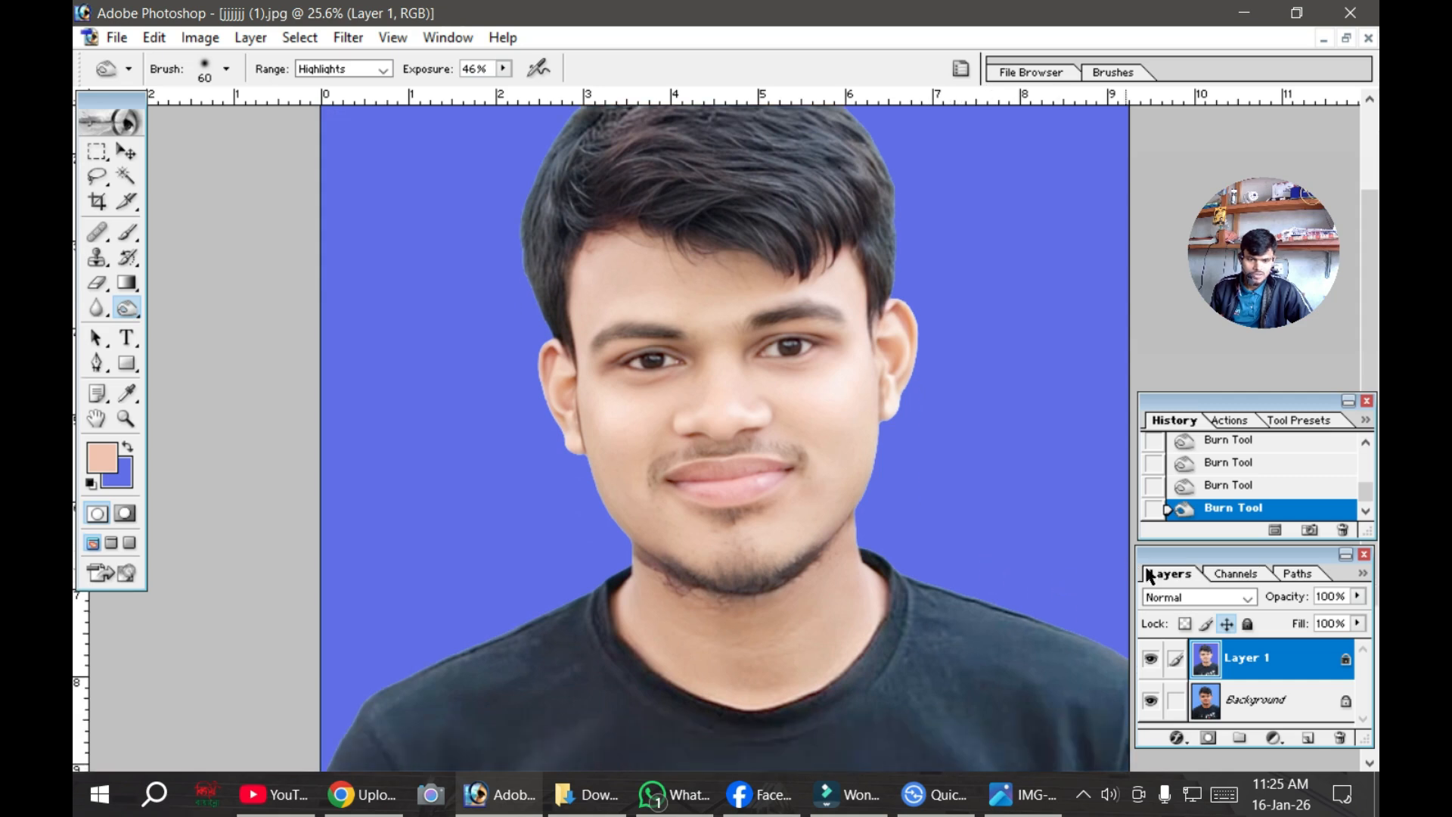
left_click(1150, 660)
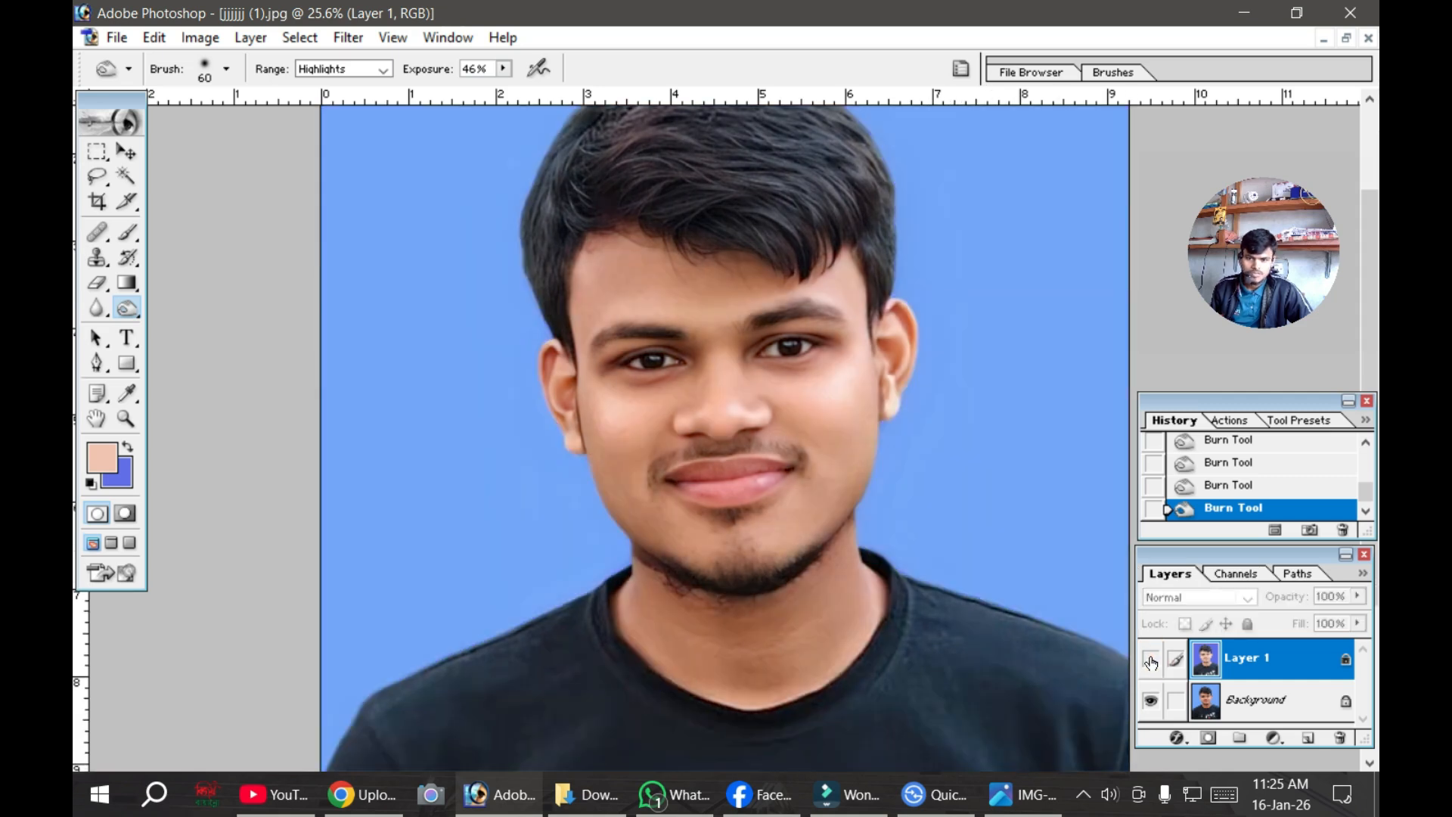
left_click(1150, 660)
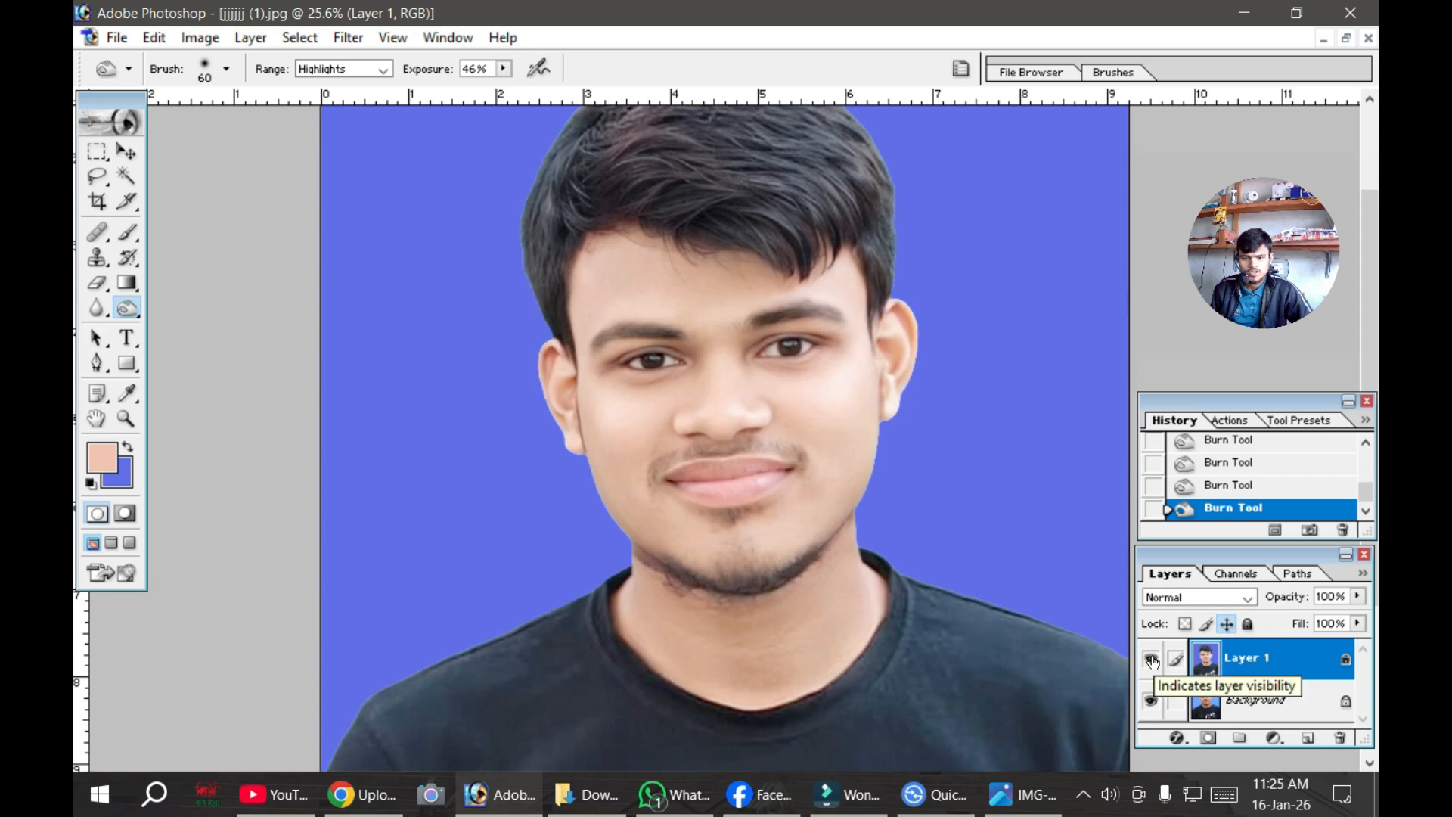
left_click(1153, 660)
scroll(749, 509, "down", 2)
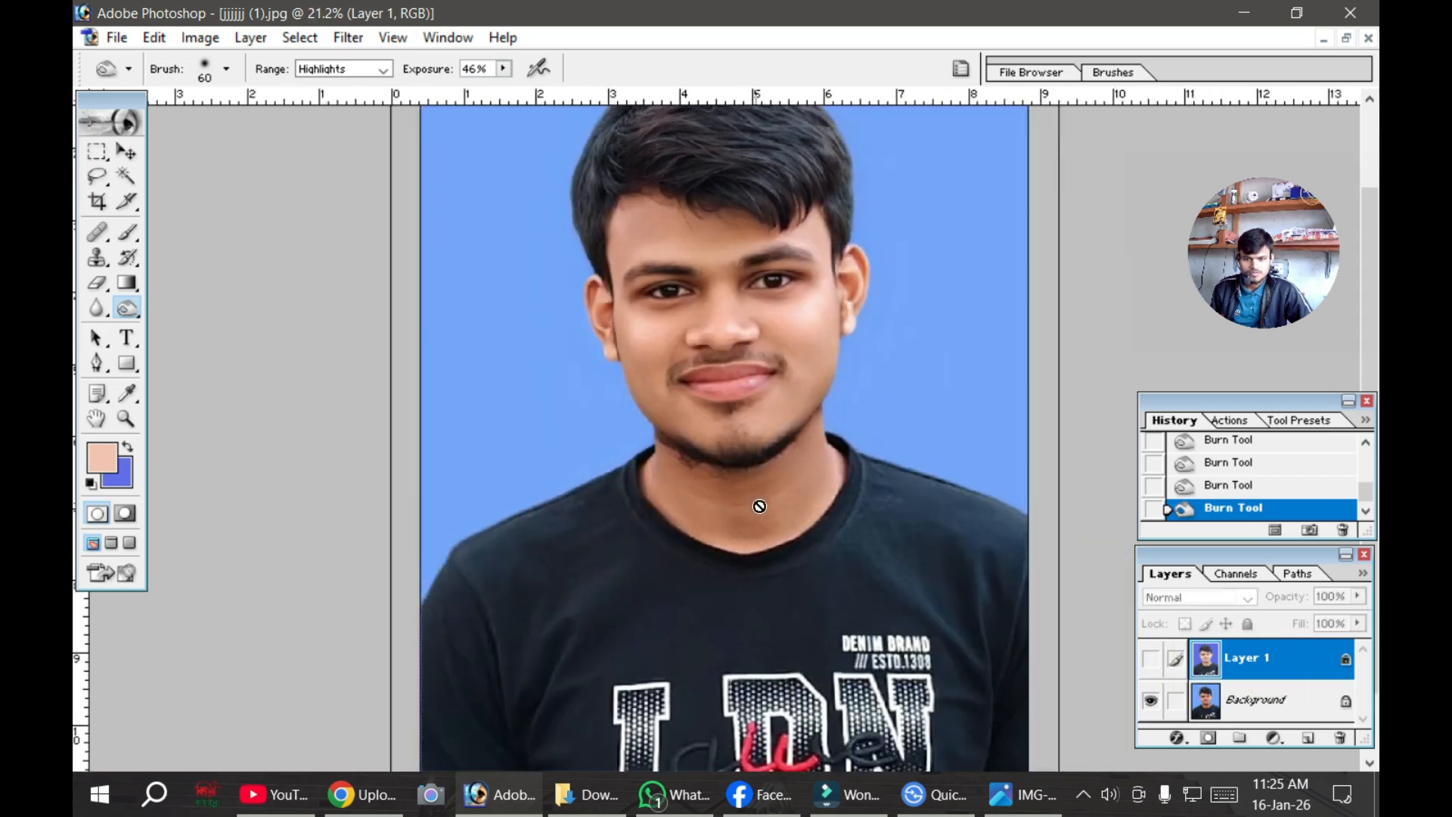
scroll(760, 509, "up", 4)
left_click(1150, 661)
scroll(948, 511, "up", 1)
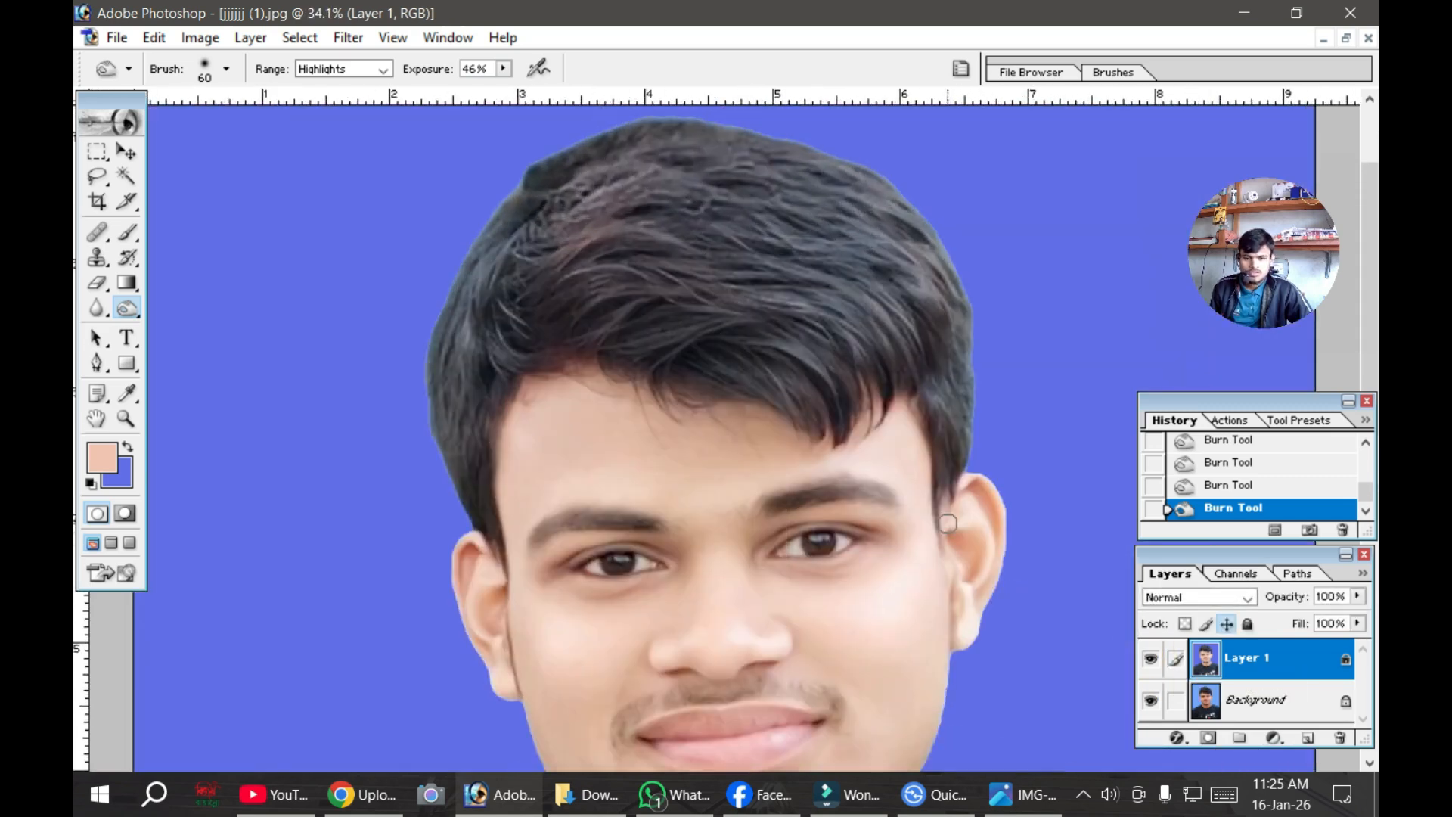
scroll(948, 511, "down", 3)
scroll(948, 511, "up", 2)
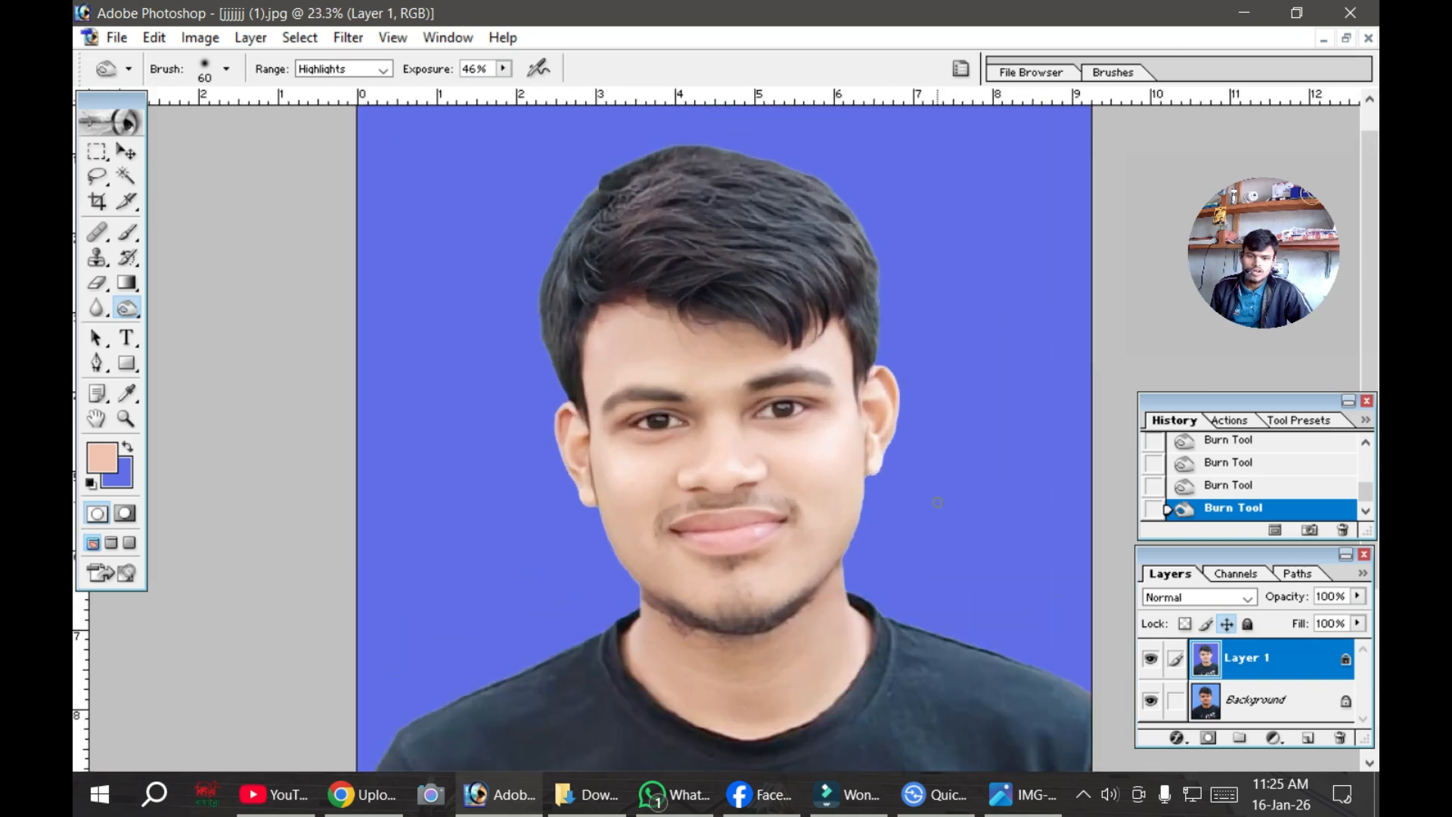
scroll(938, 503, "down", 3)
scroll(932, 499, "up", 3)
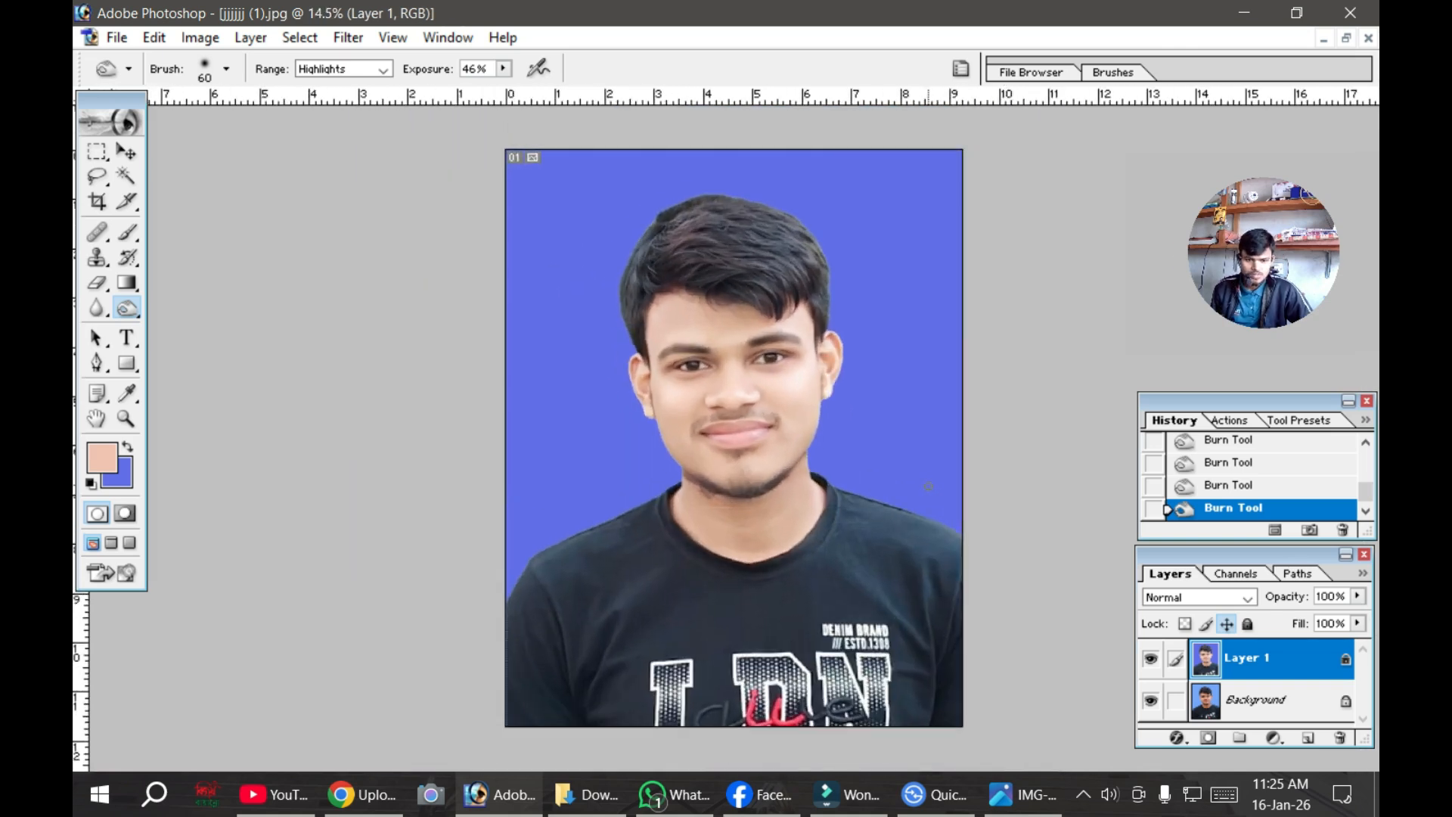
scroll(762, 380, "up", 1)
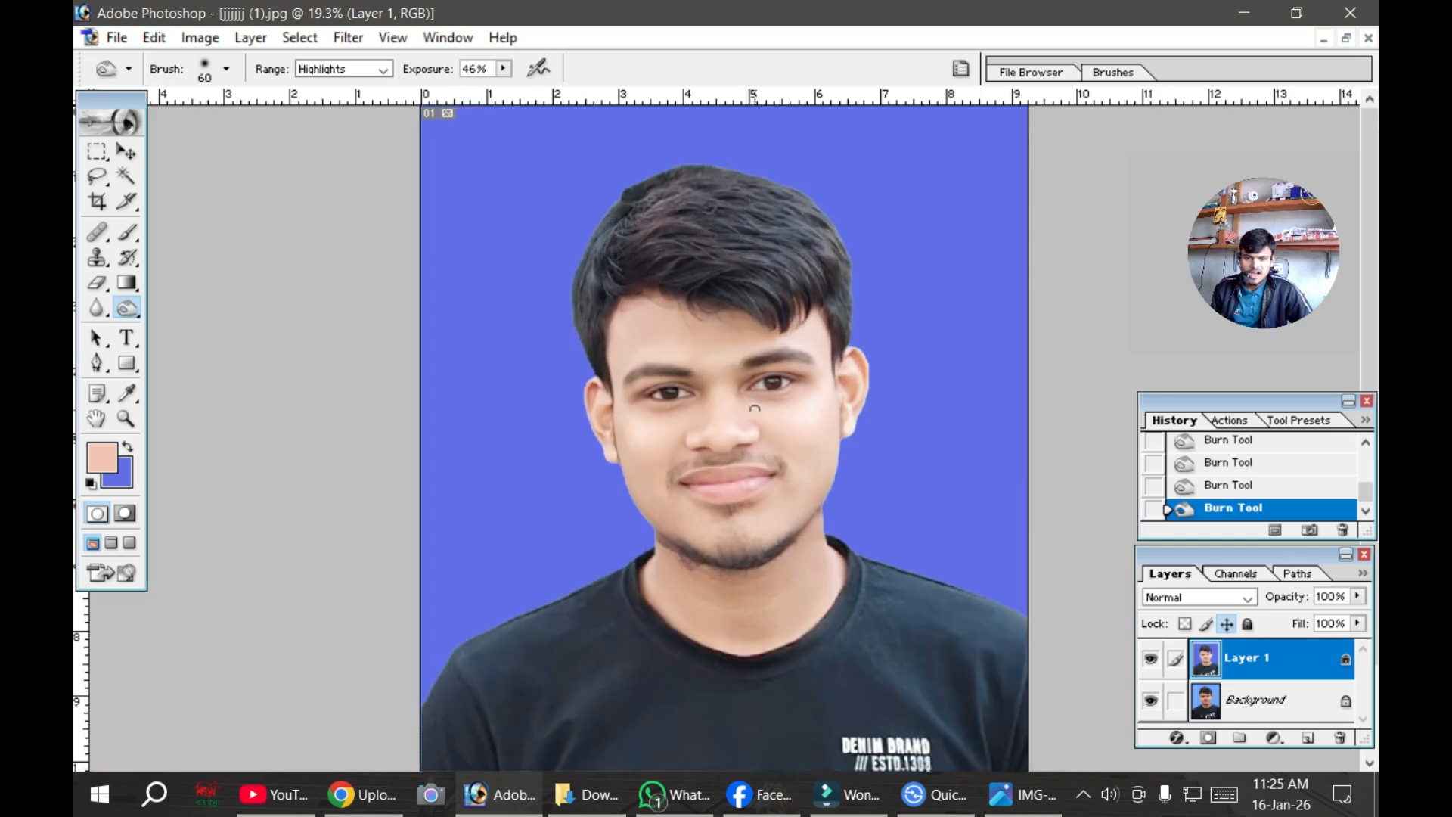
scroll(757, 408, "up", 2)
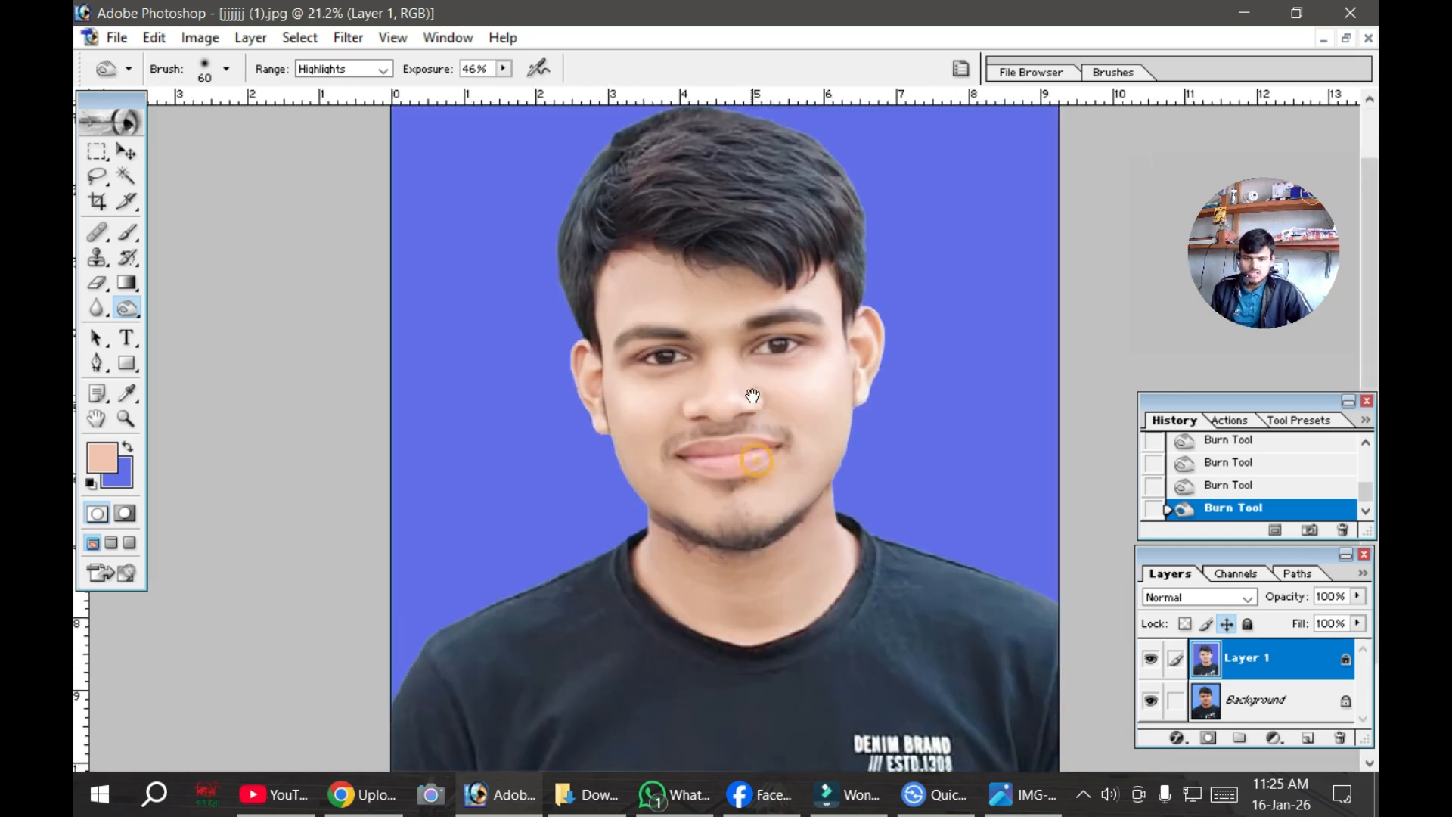
scroll(681, 378, "down", 1)
scroll(192, 233, "up", 1)
Step: Outline the head down to the neck, including some surrounding backdrop, with the Lasso at 0 px feather and copy it to a new layer
left_click(98, 180)
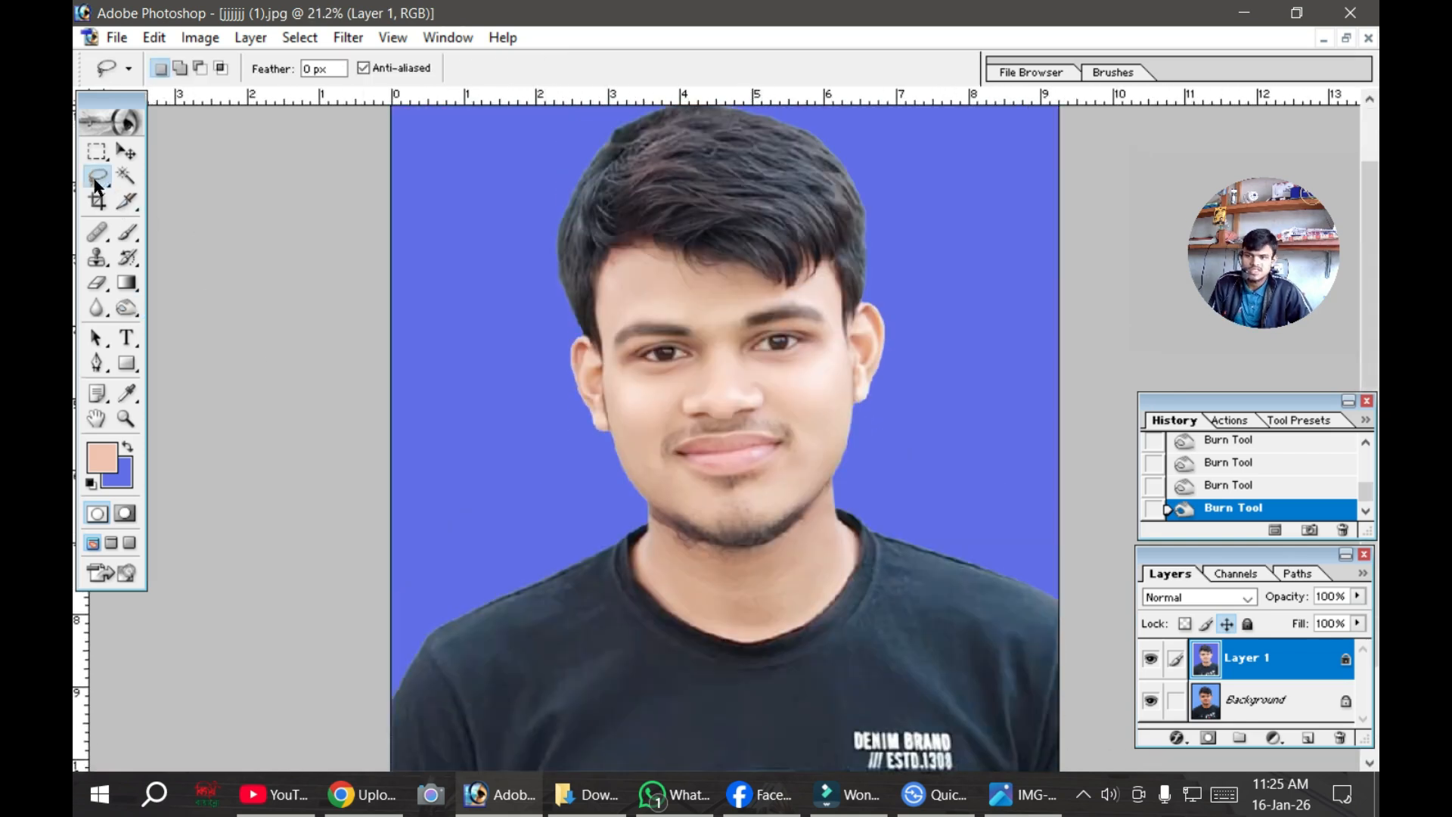
left_click(98, 181)
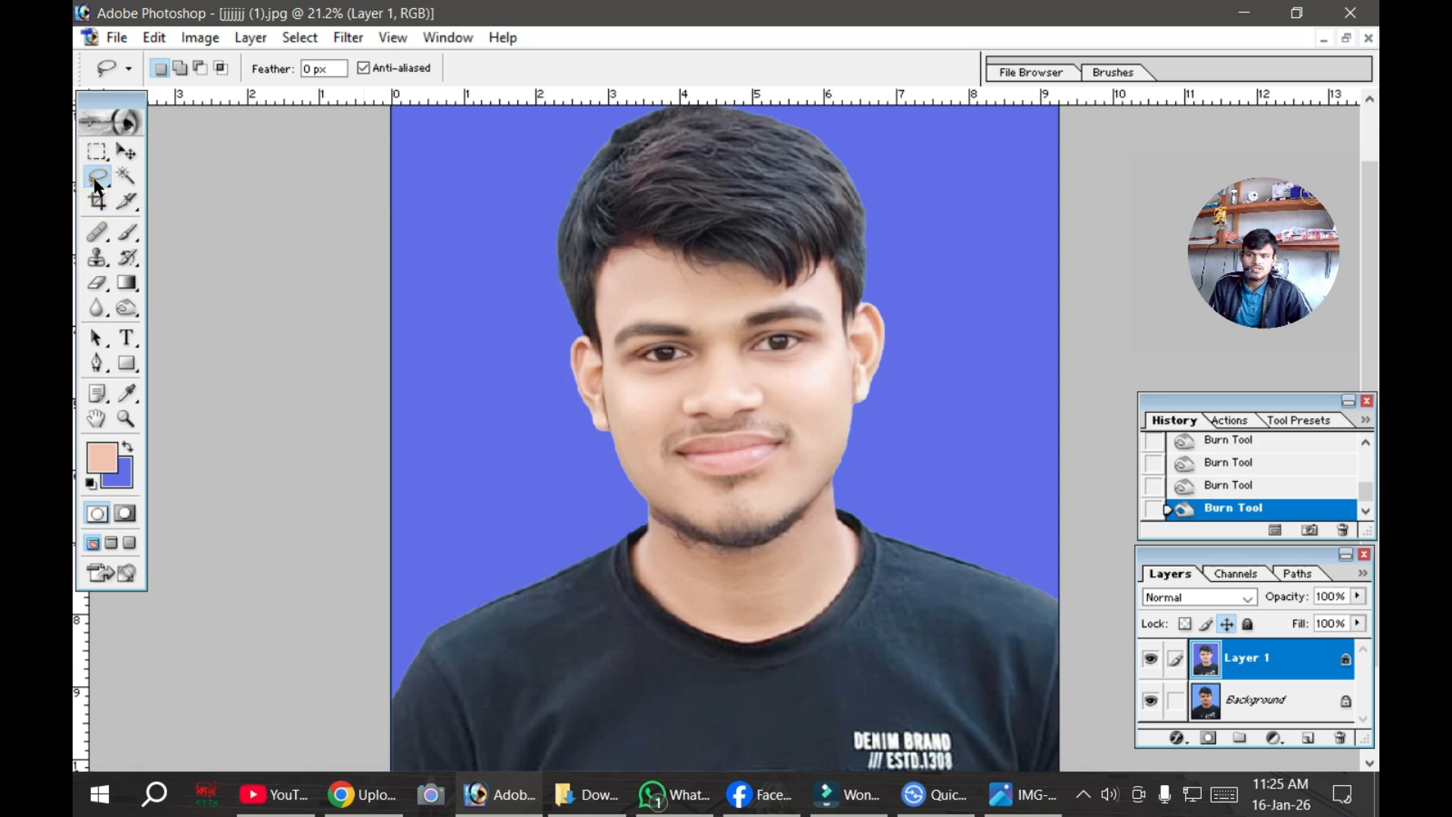
key("ctrl+0")
left_click(601, 342)
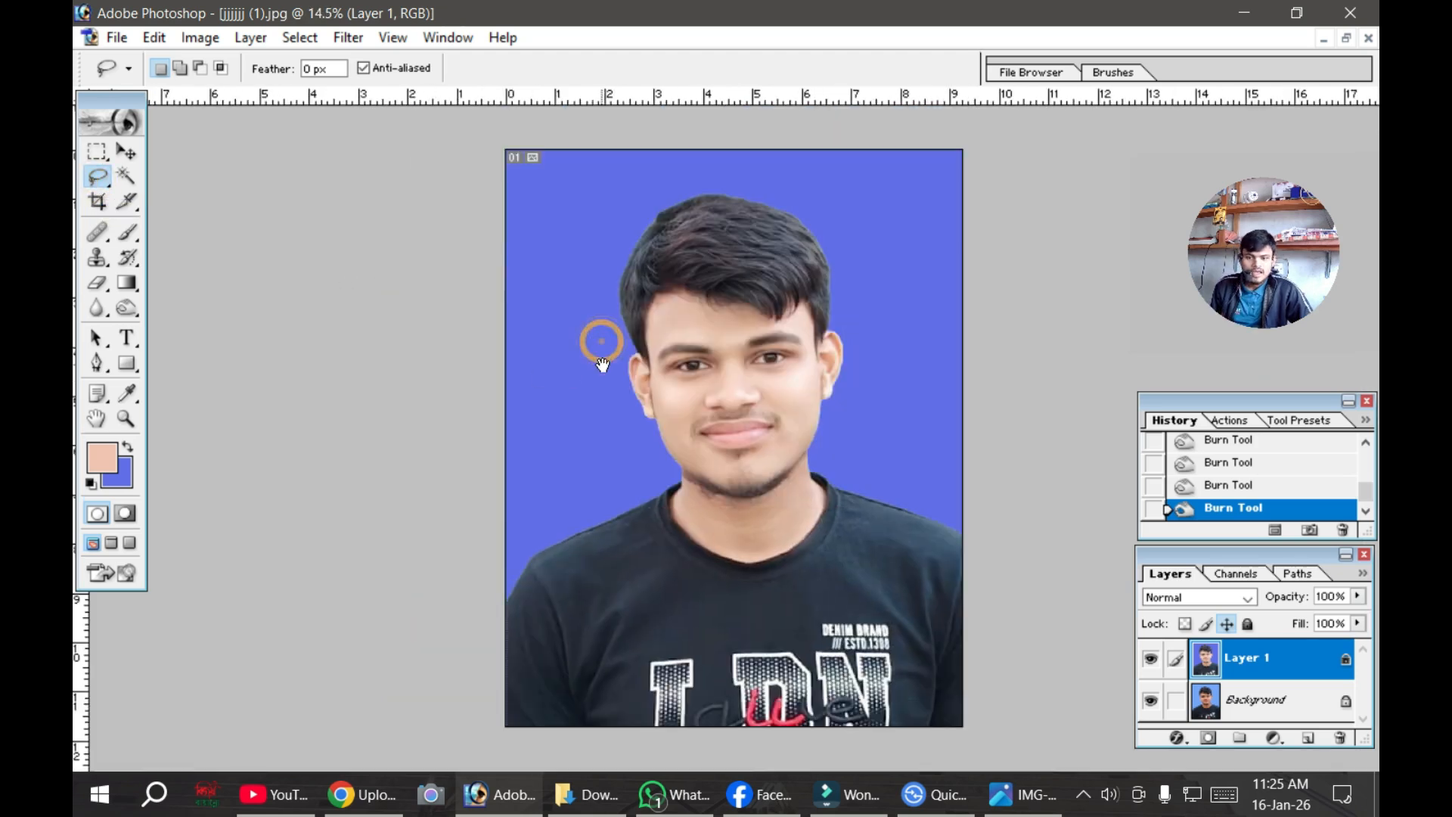
scroll(543, 299, "up", 1)
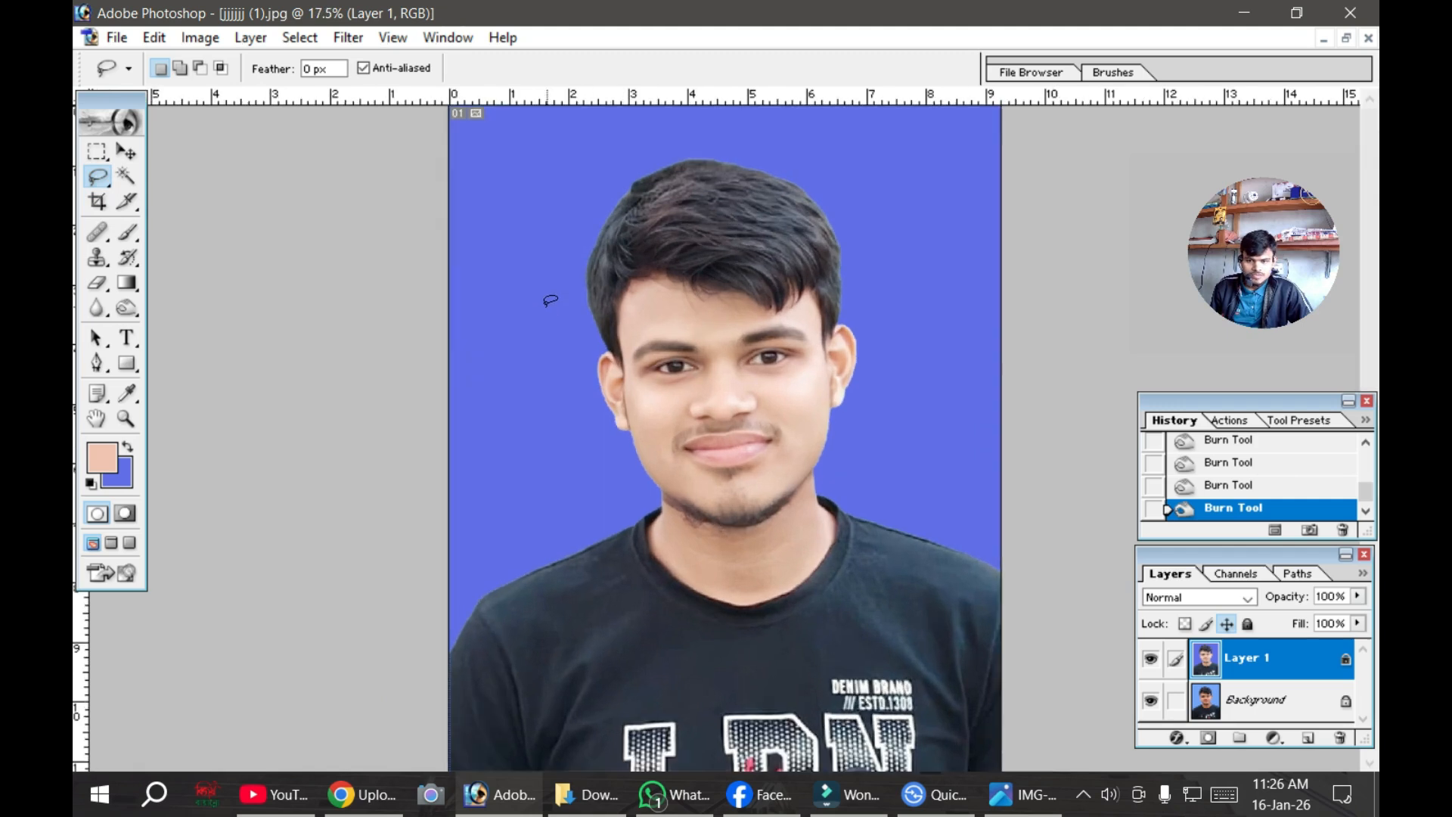
scroll(542, 325, "down", 1)
scroll(535, 337, "up", 1)
scroll(533, 408, "up", 1)
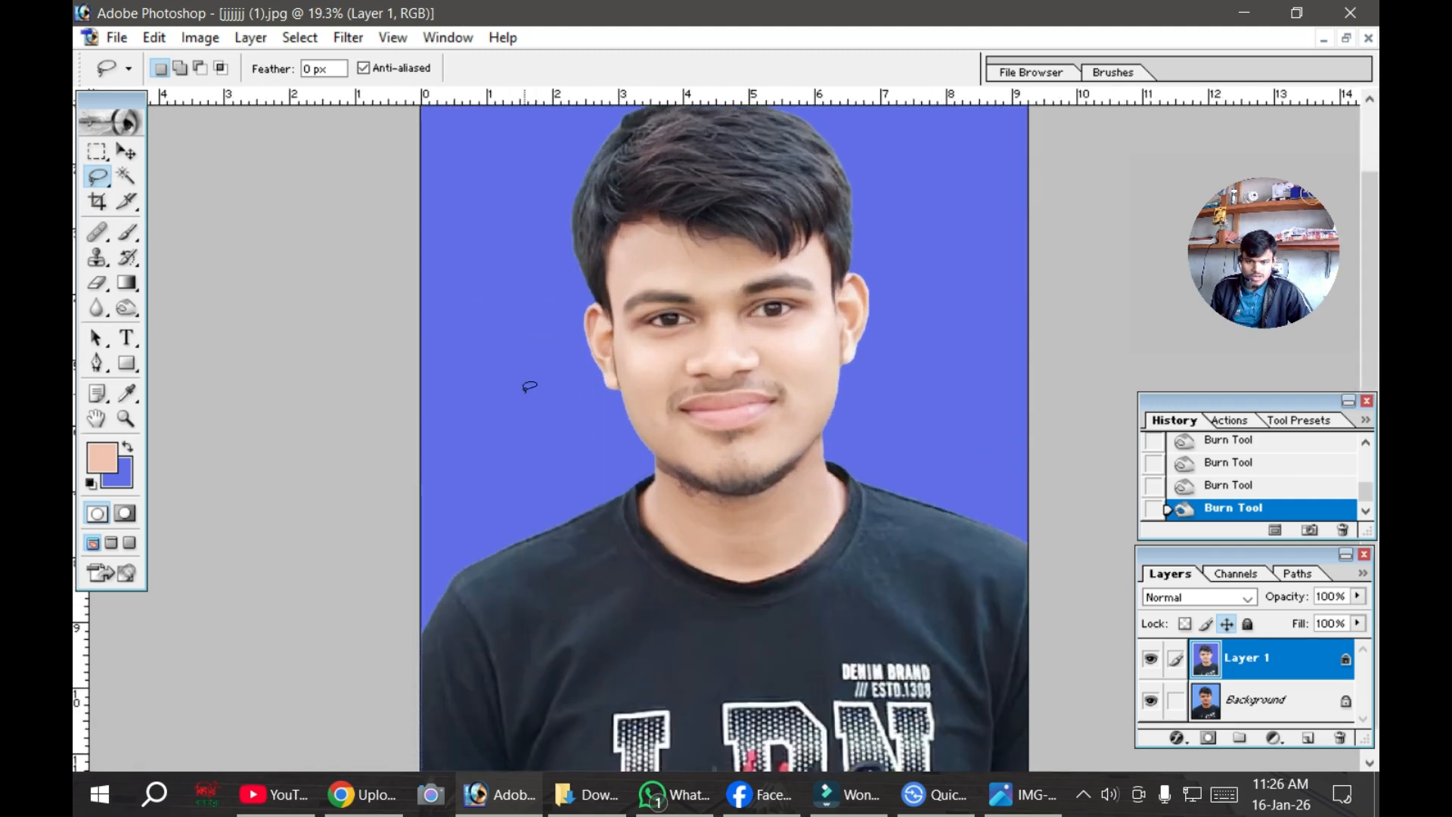
scroll(529, 424, "up", 1)
scroll(541, 416, "down", 1)
mouse_move(538, 391)
left_mouse_down()
mouse_move(690, 500)
mouse_move(765, 514)
mouse_move(796, 501)
mouse_move(846, 447)
mouse_move(939, 268)
mouse_move(981, 151)
mouse_move(977, 66)
left_mouse_up()
mouse_move(449, 10)
left_mouse_down()
mouse_move(336, 215)
mouse_move(543, 393)
mouse_move(519, 366)
left_mouse_up()
key("ctrl+minus")
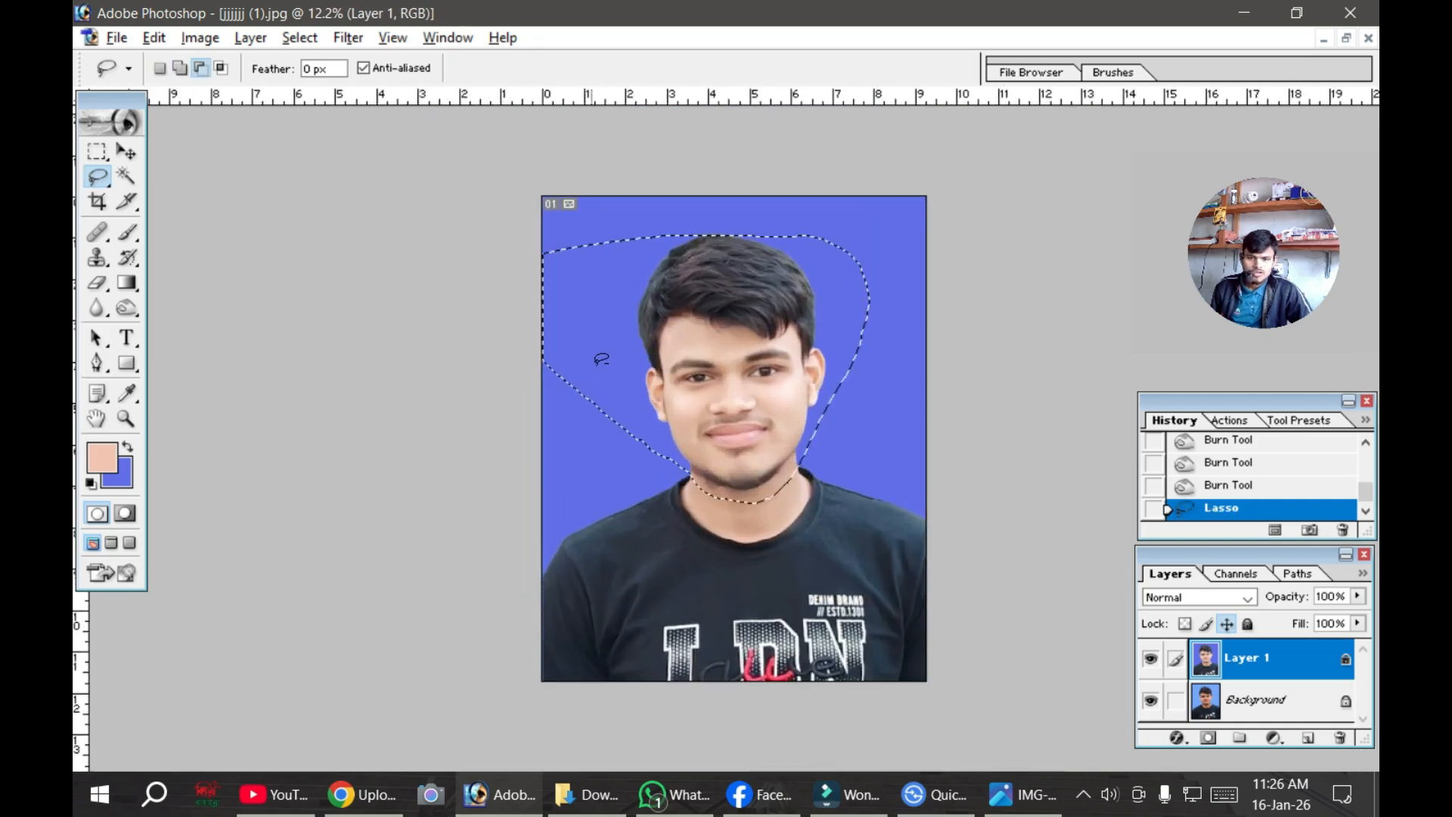
scroll(601, 360, "up", 3)
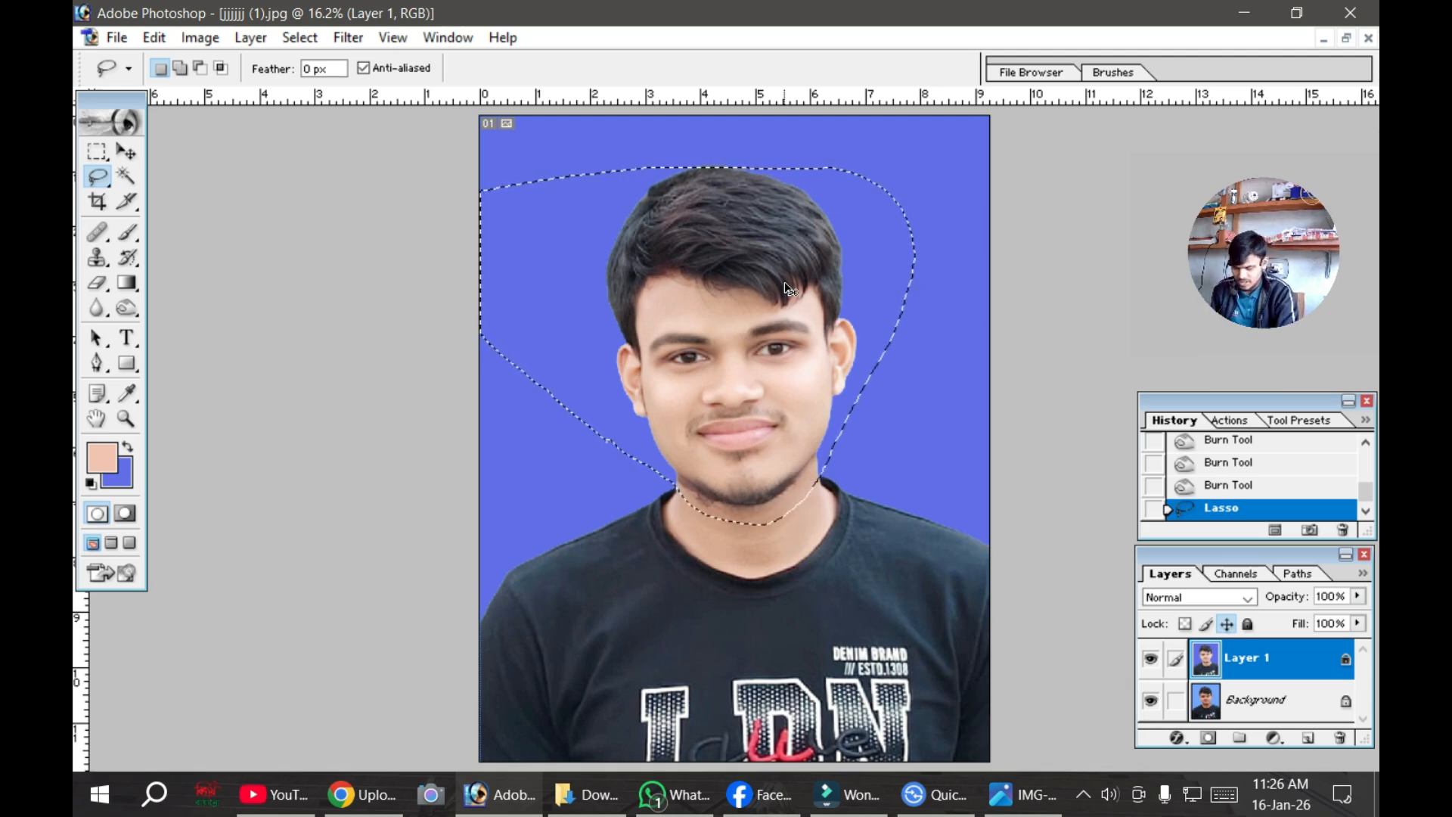
key("ctrl+j")
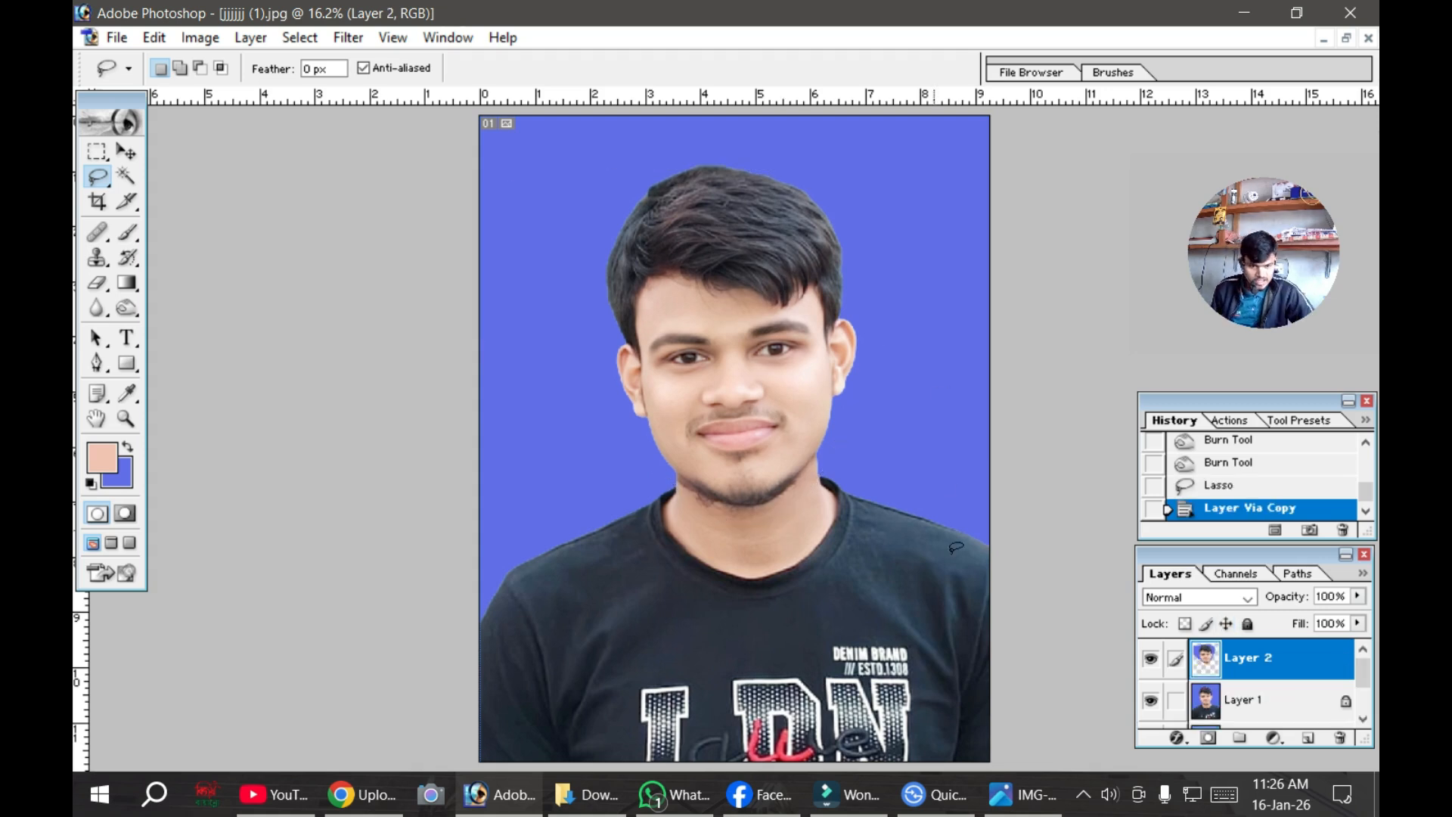
Step: Start a Free Transform on the copied head and rotate it 4° clockwise to straighten it
key("ctrl+0")
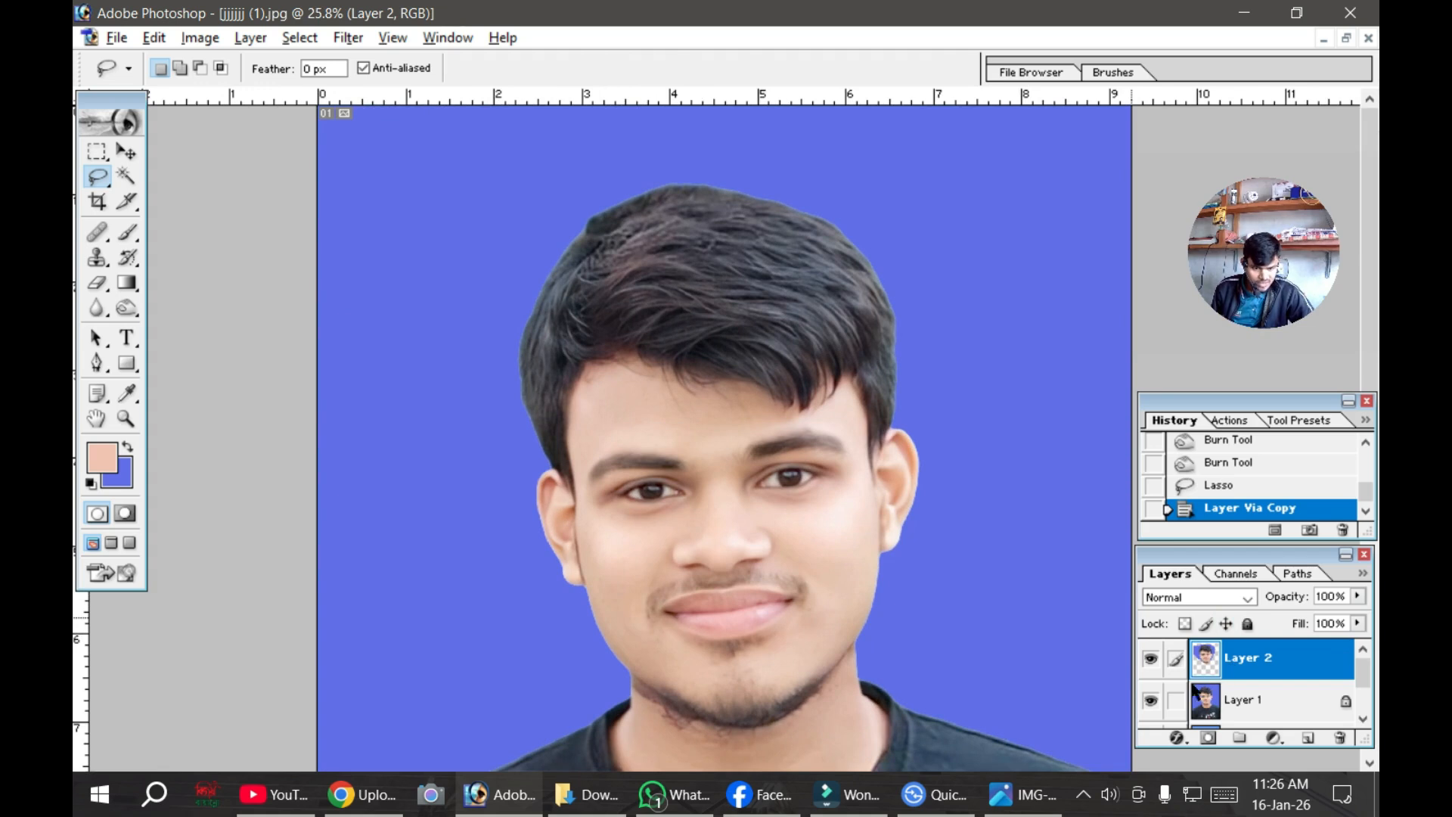
scroll(853, 563, "down", 2)
scroll(844, 567, "up", 1)
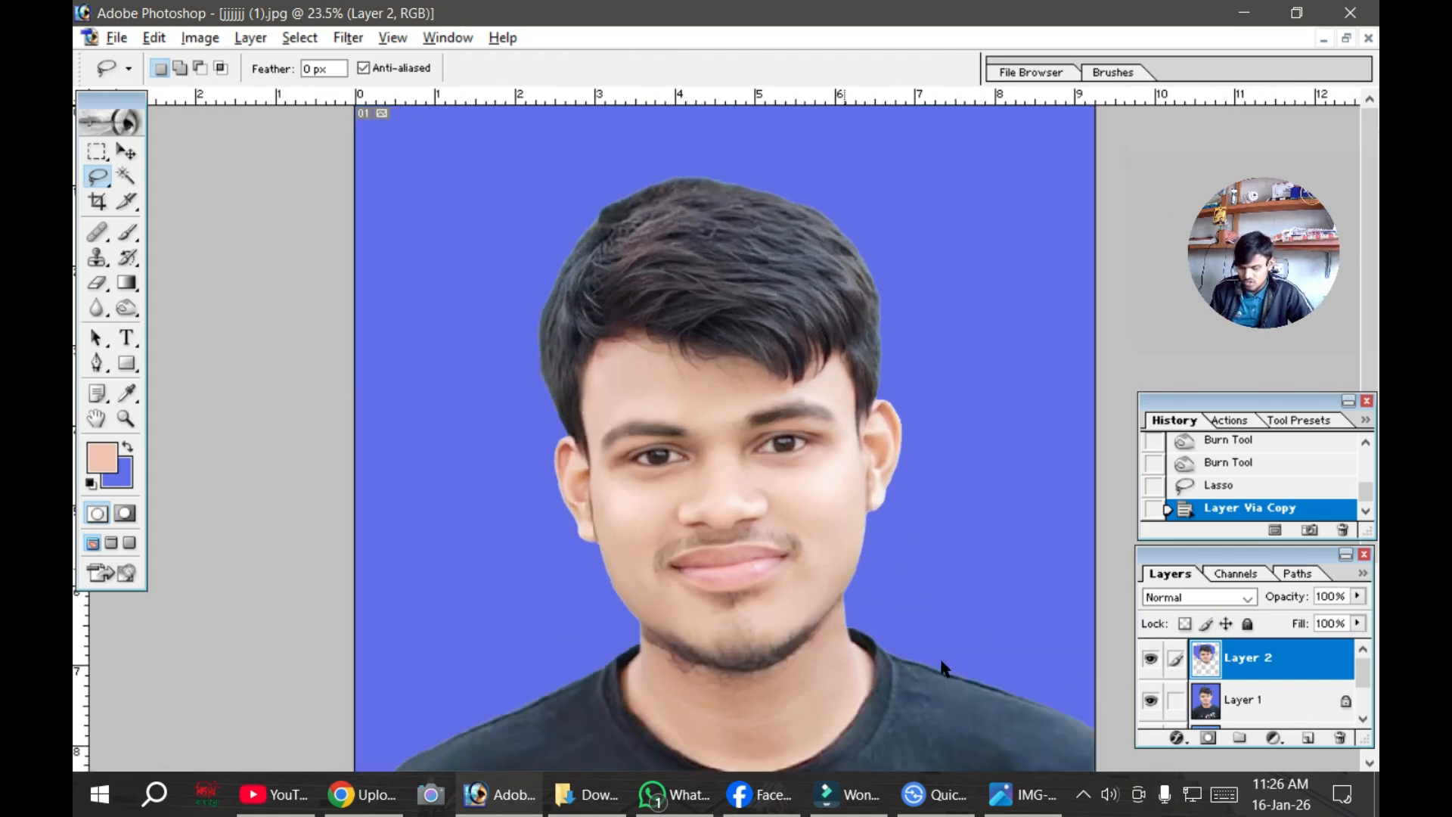
key("ctrl+t")
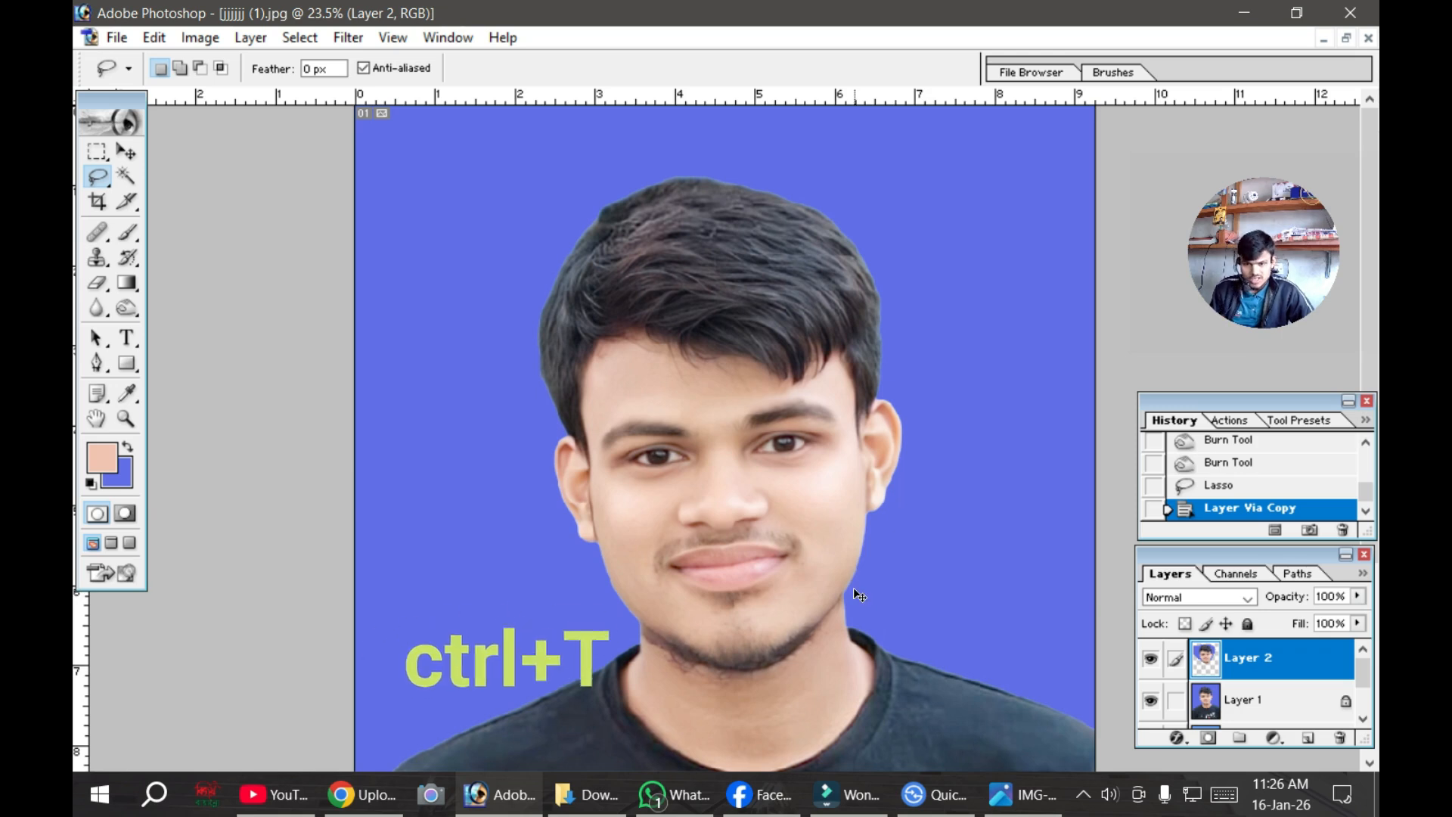
key("ctrl+t")
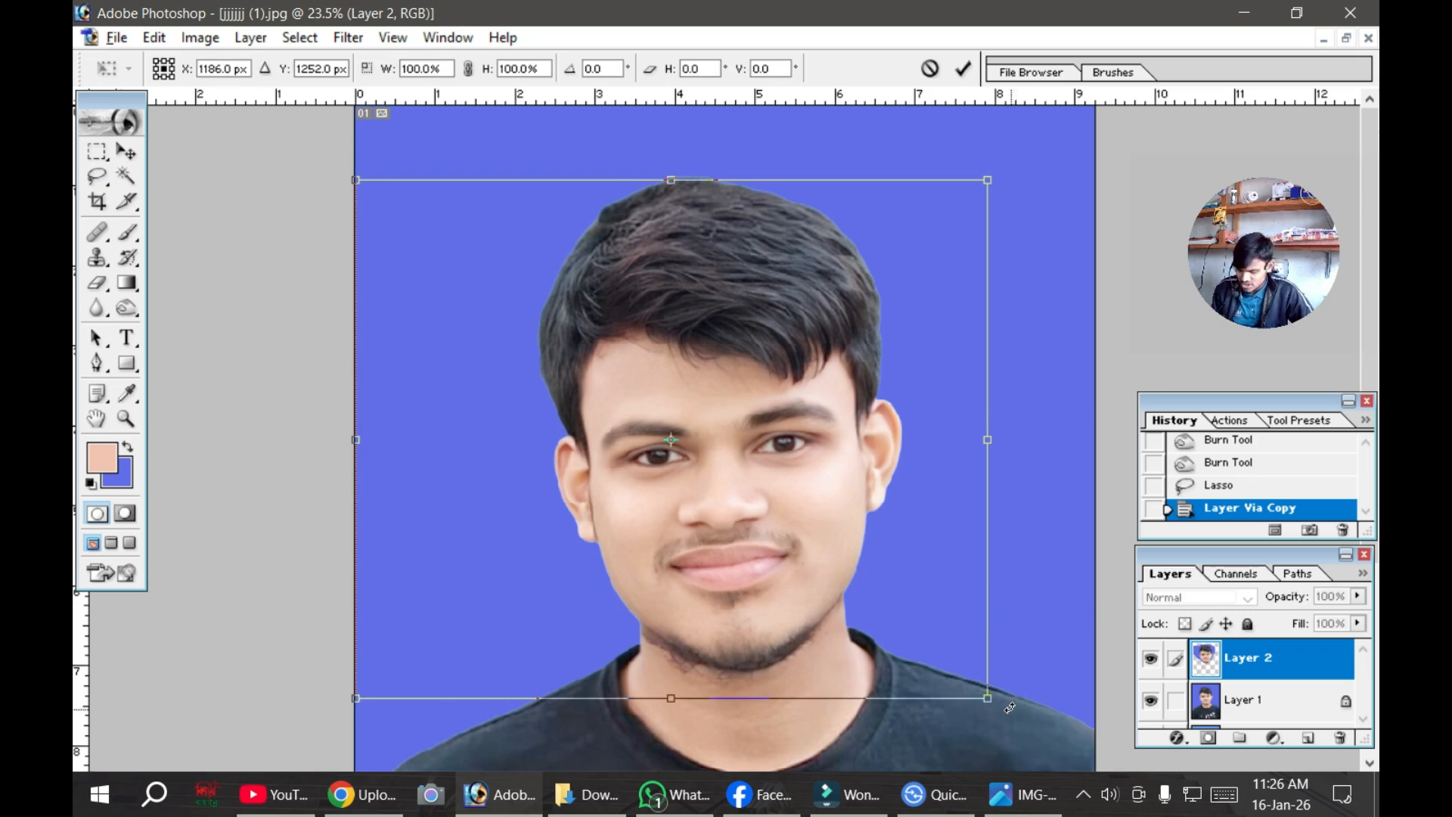
key("ctrl+minus")
left_click_drag(963, 575, 957, 601)
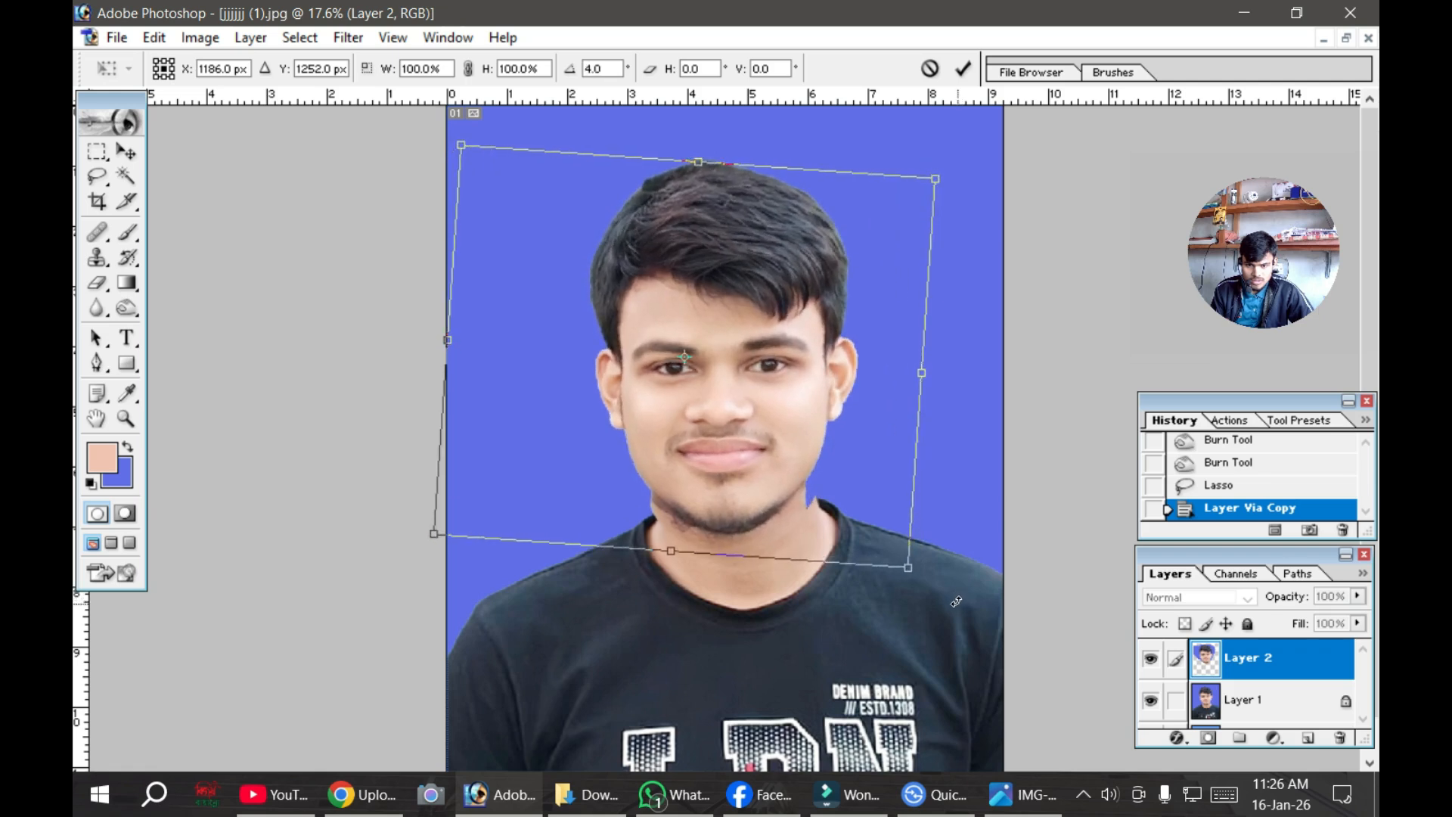
Step: Nudge the rotated head to X 1248.3 px, Y 1257.7 px, apply the transform, and compare by toggling Layer 2's visibility
key("Right")
key("Right")
key("Right")
key("Right")
key("Right")
key("Right")
key("Right")
key("Right")
key("Right")
key("Right")
key("Right")
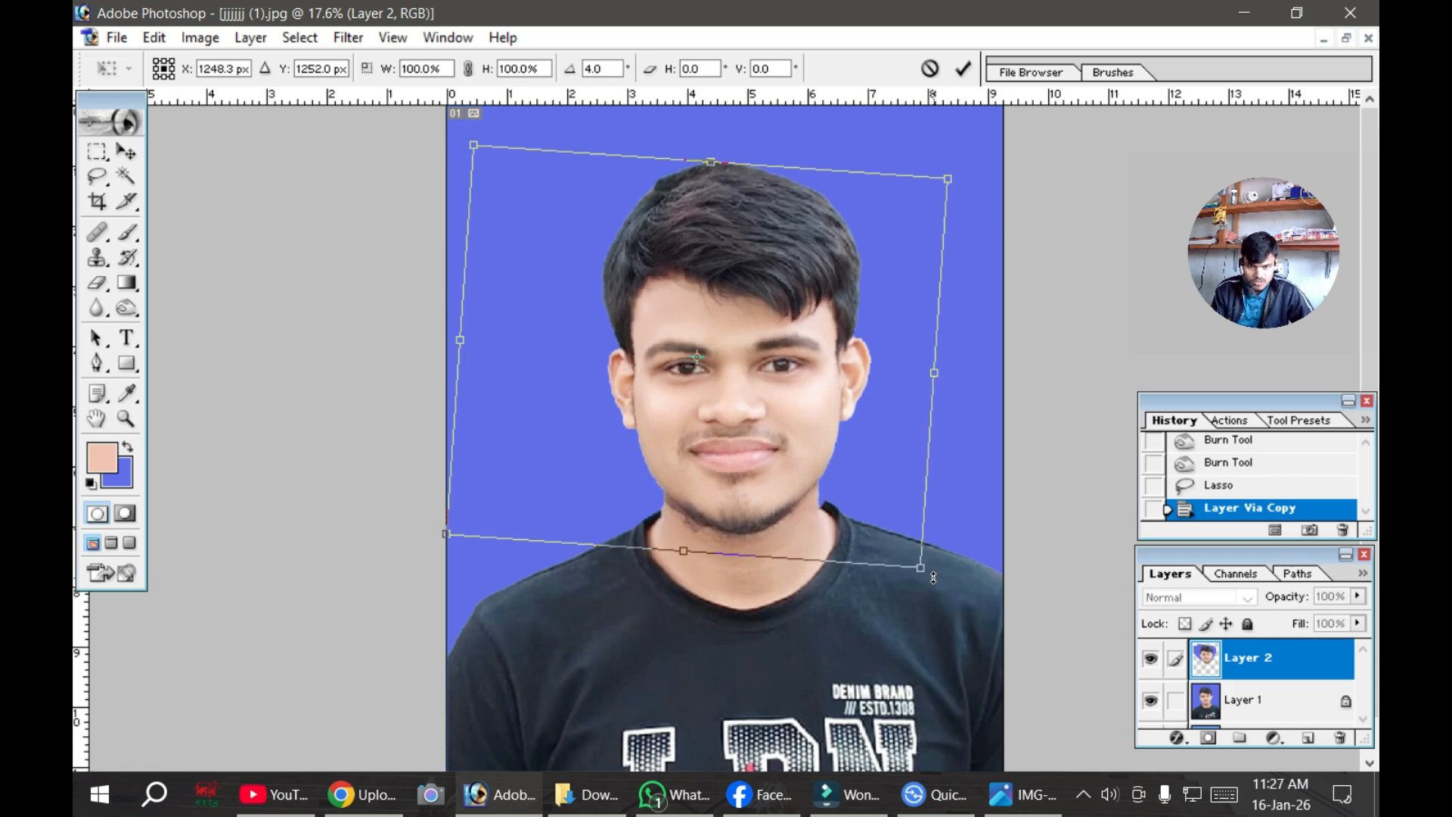
key("Down")
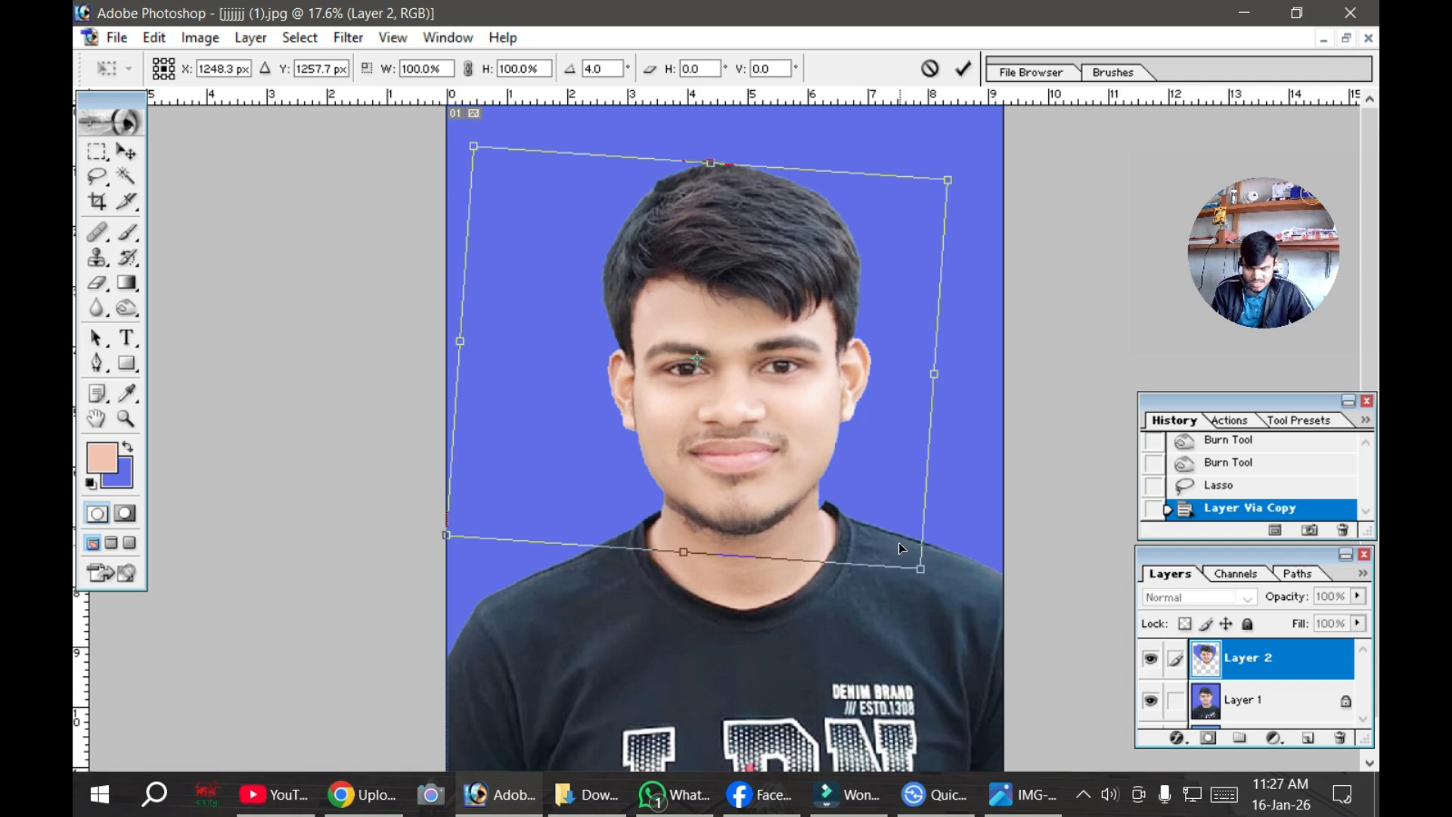
key("Return")
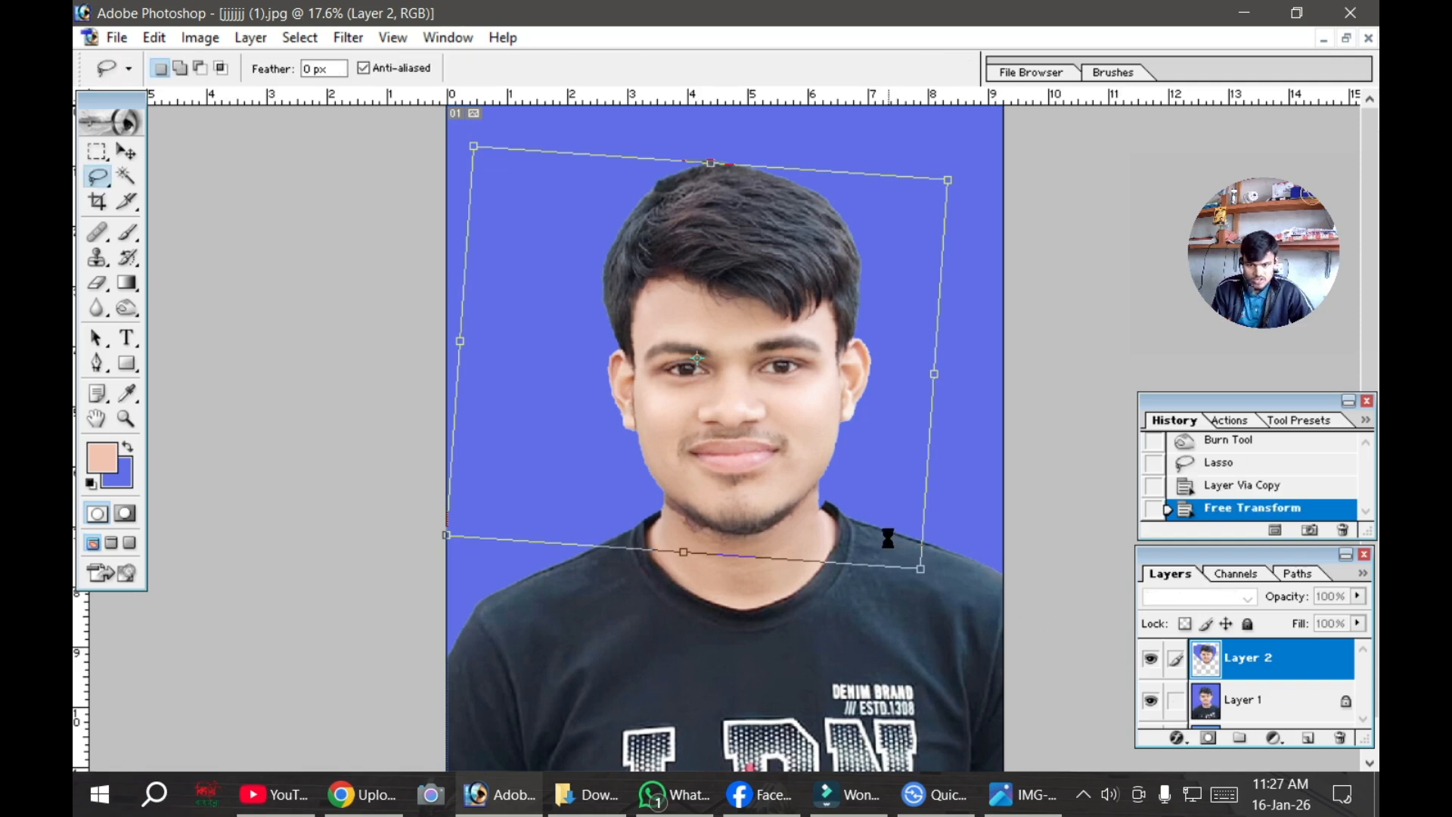
left_click(1152, 660)
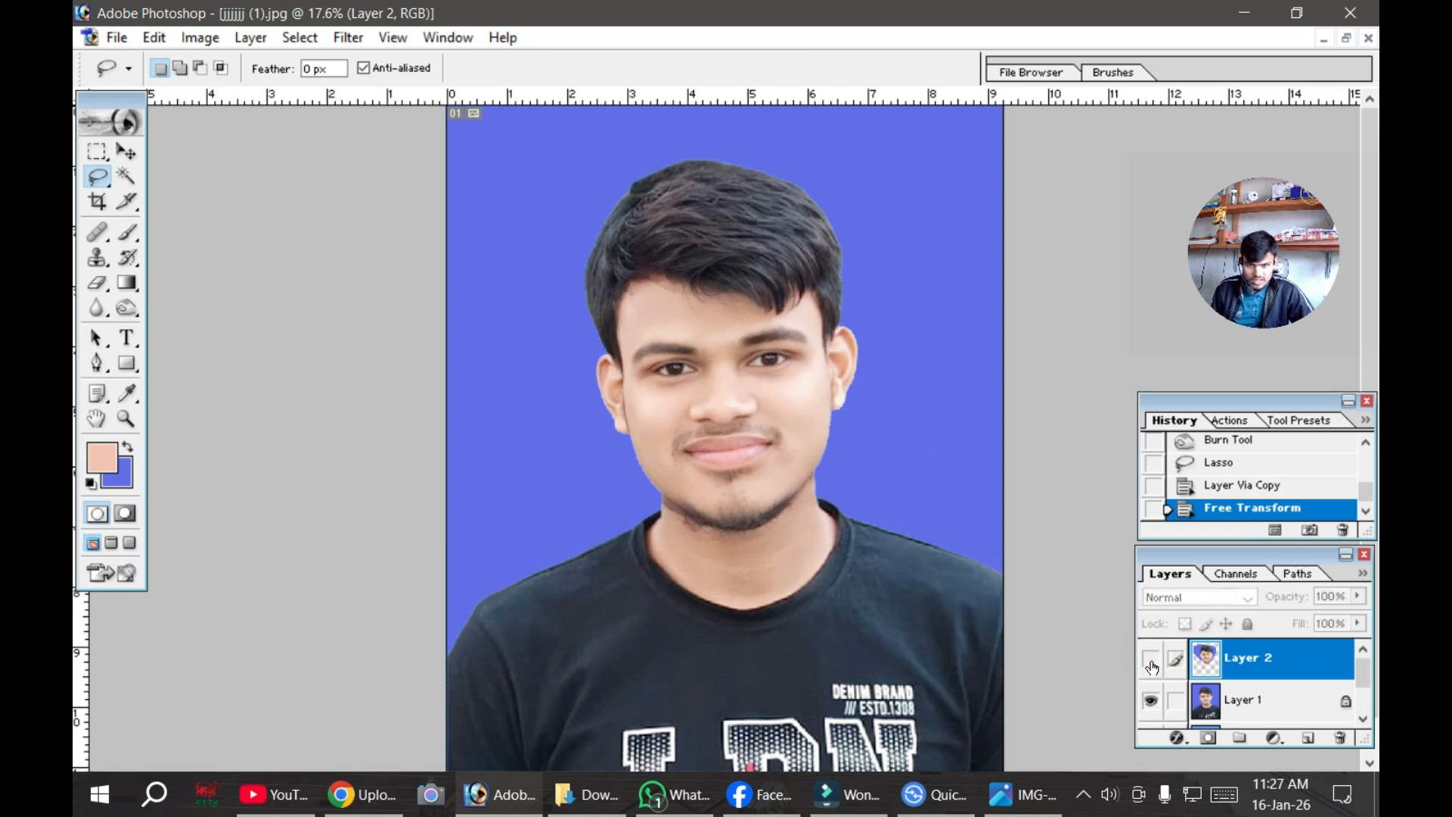
left_click(1151, 661)
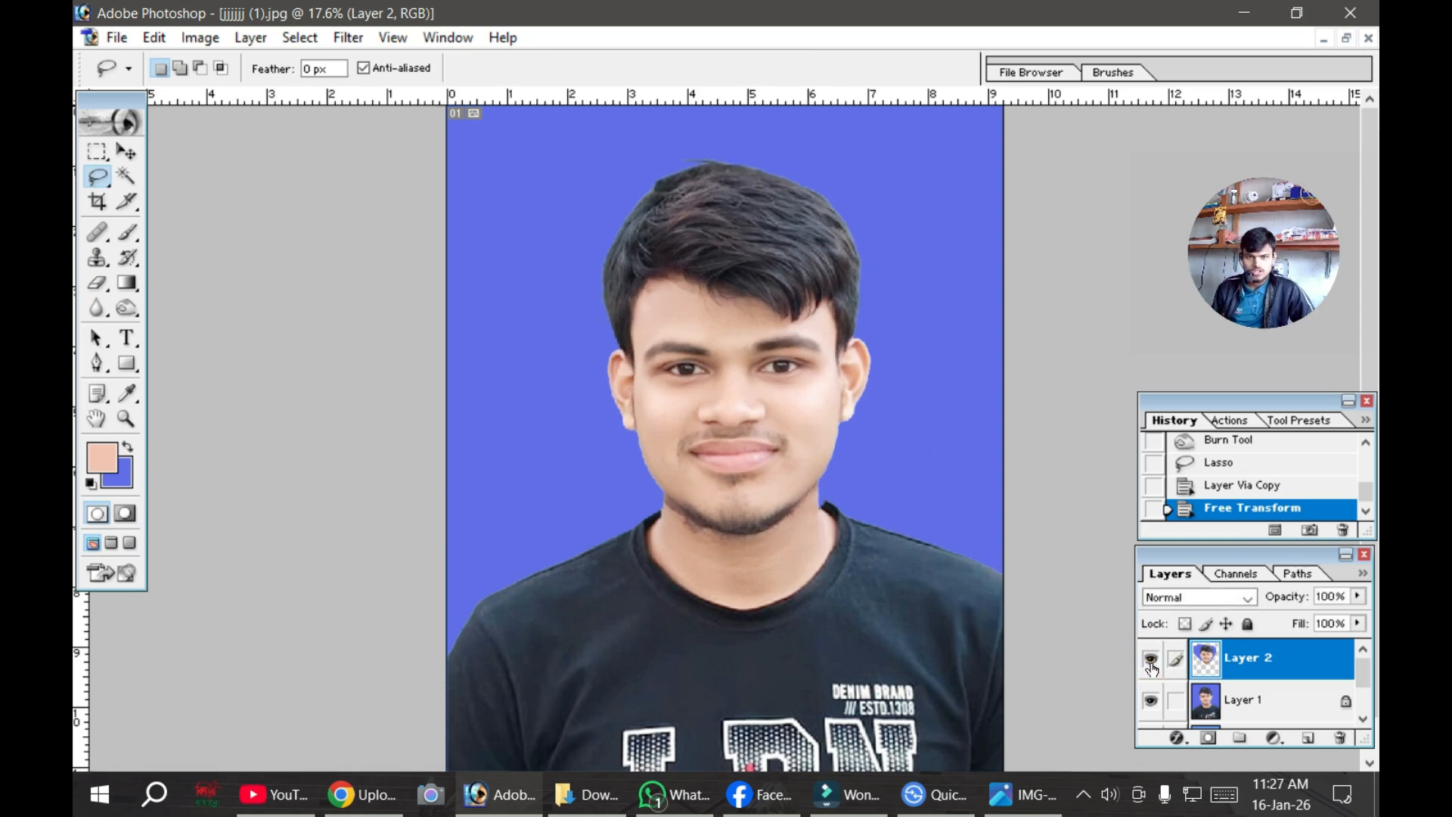
Step: Compare the straightened head with the tilted one by hiding and showing Layer 2, and review the portrait at several magnifications
left_click(1152, 661)
left_click(1151, 661)
left_click(1152, 661)
left_click(1151, 663)
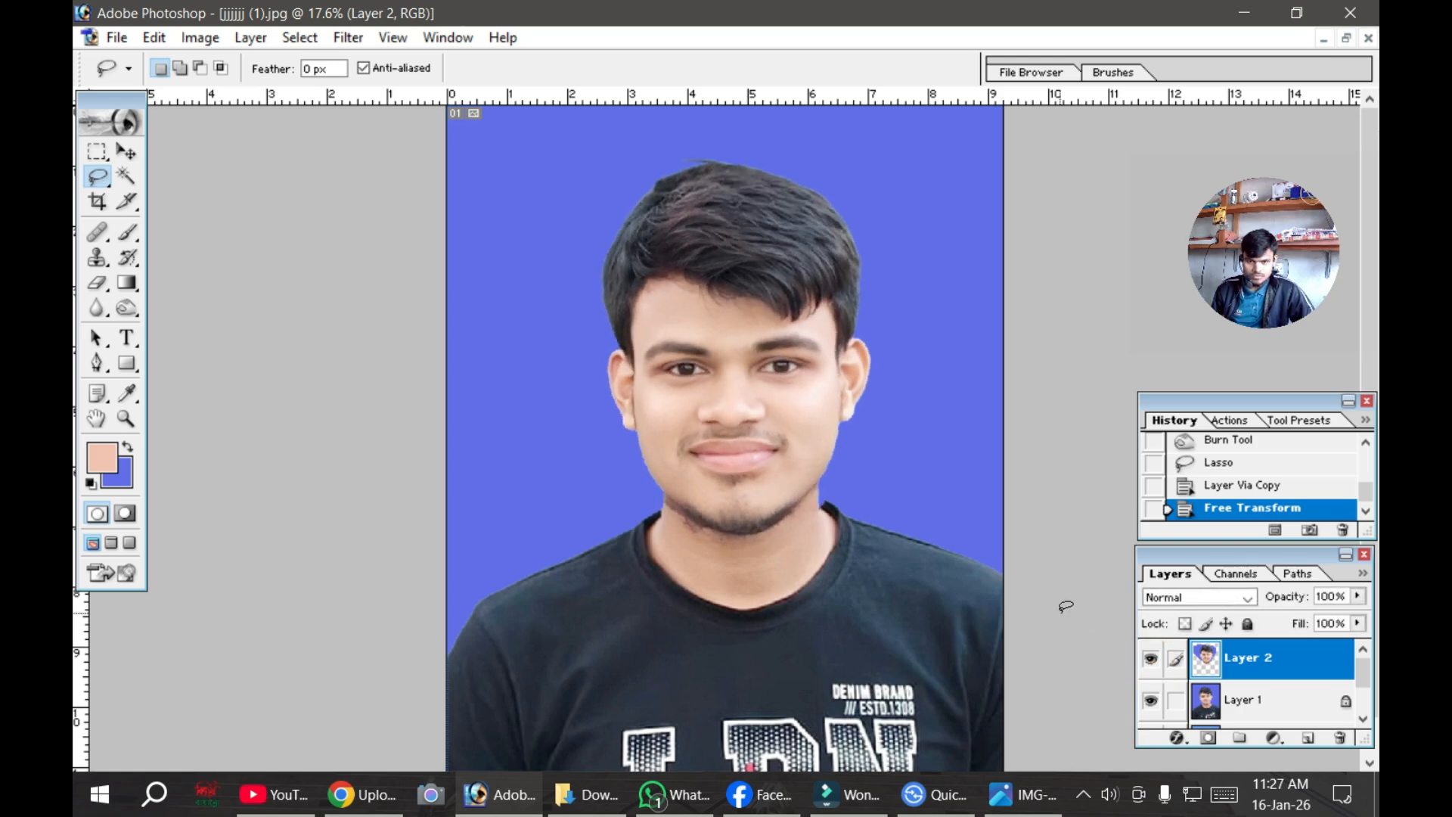
scroll(1063, 610, "up", 2)
scroll(1063, 613, "down", 7)
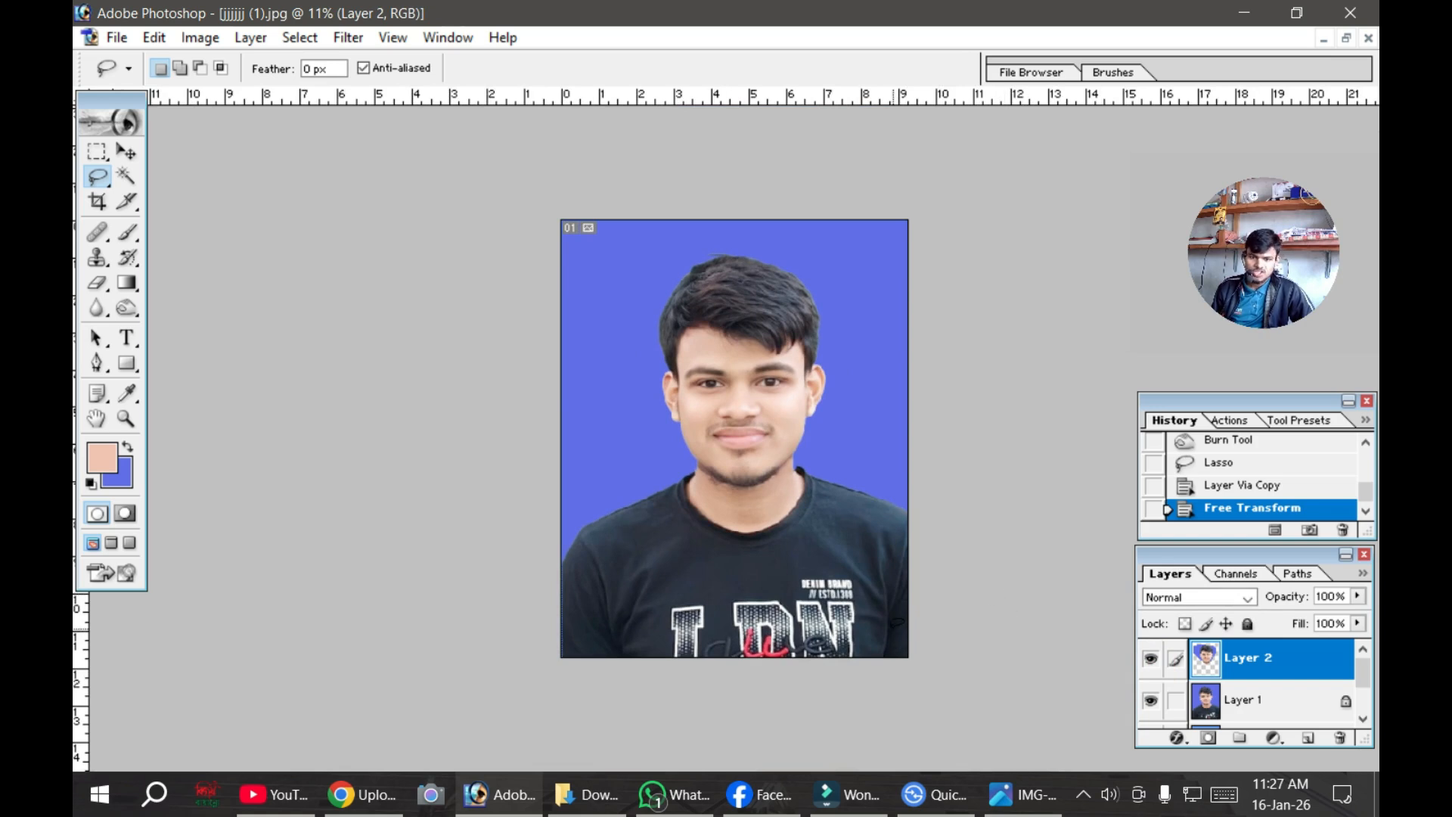
scroll(893, 665, "up", 1)
scroll(649, 612, "up", 5)
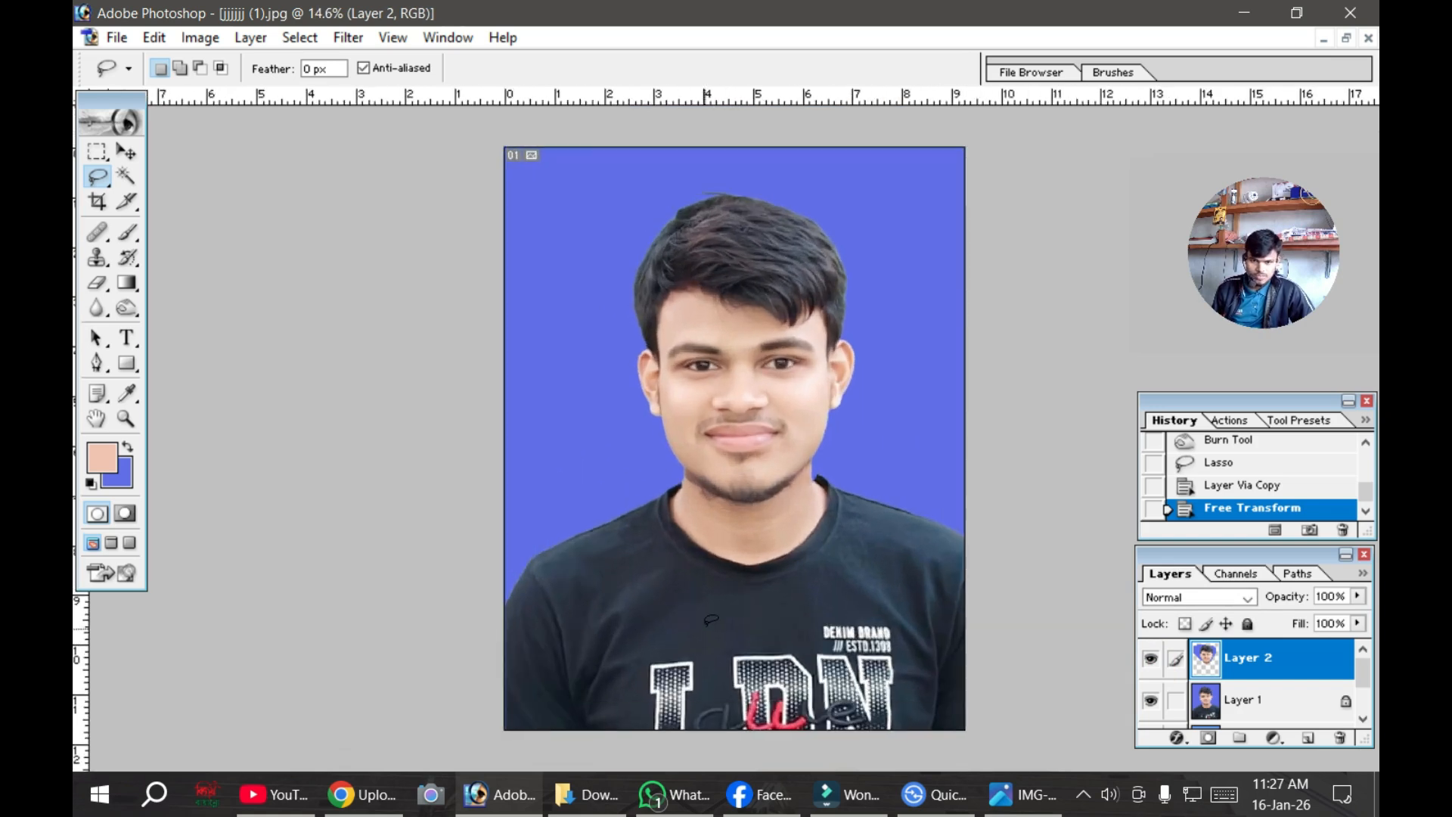
scroll(719, 625, "down", 3)
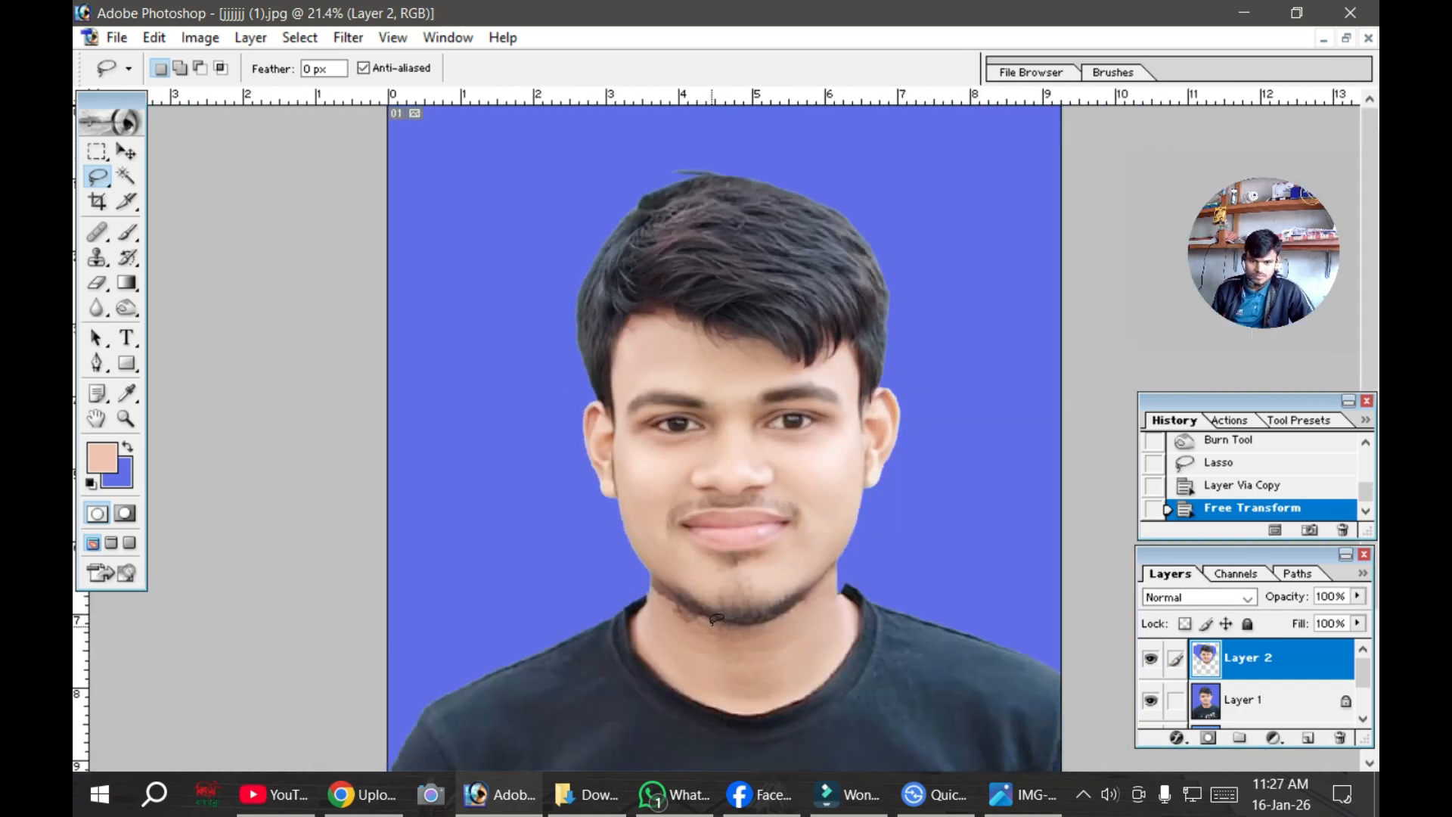
scroll(289, 512, "down", 1)
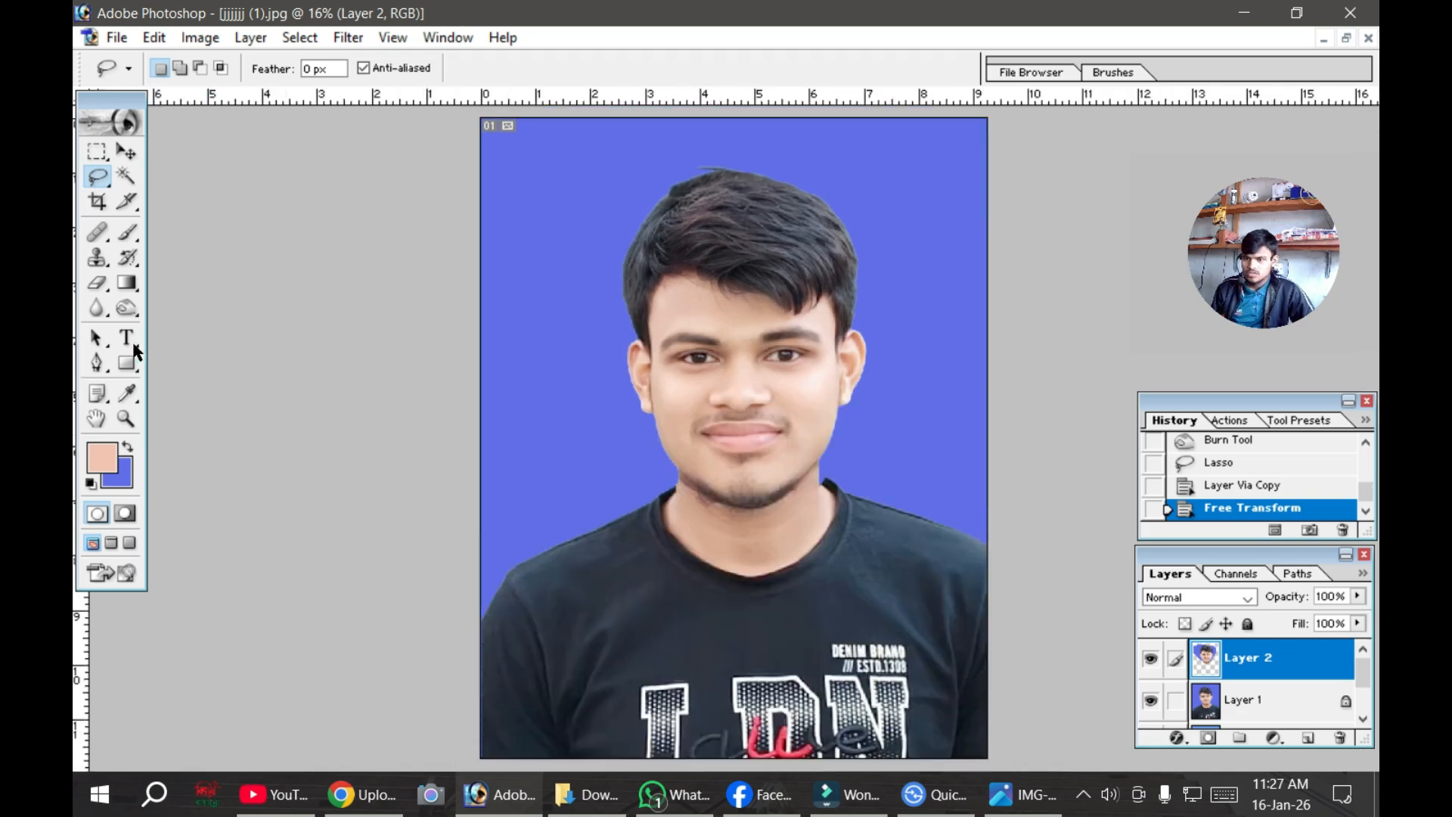
Step: Crop the portrait around the head and chest to 1.5 in wide by 1.9 in high at 300 pixels/inch
left_click(109, 202)
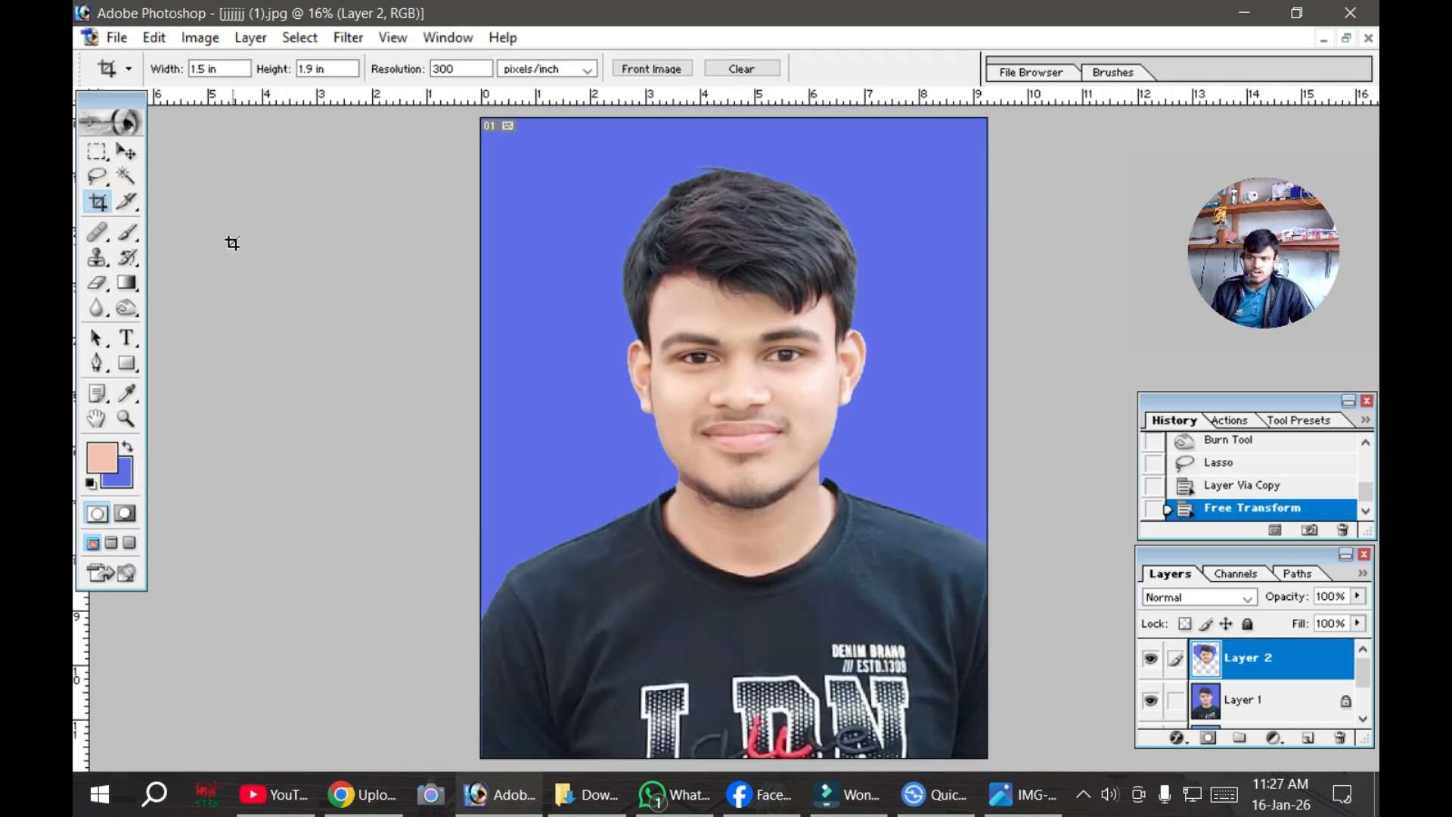
left_click(224, 69)
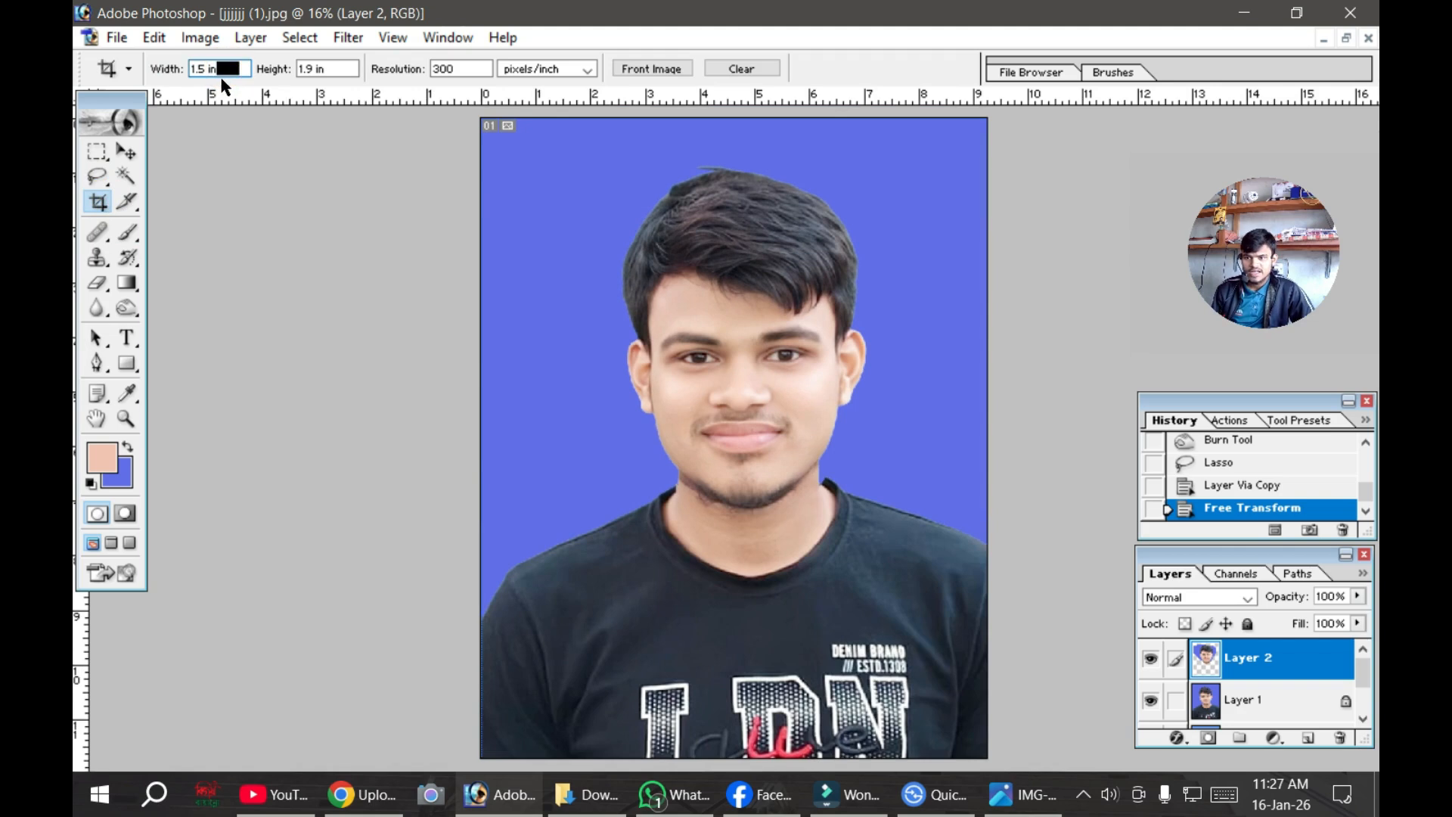
left_click(303, 69)
left_click(445, 69)
left_click_drag(445, 68, 472, 69)
left_click(589, 236)
scroll(610, 255, "down", 3)
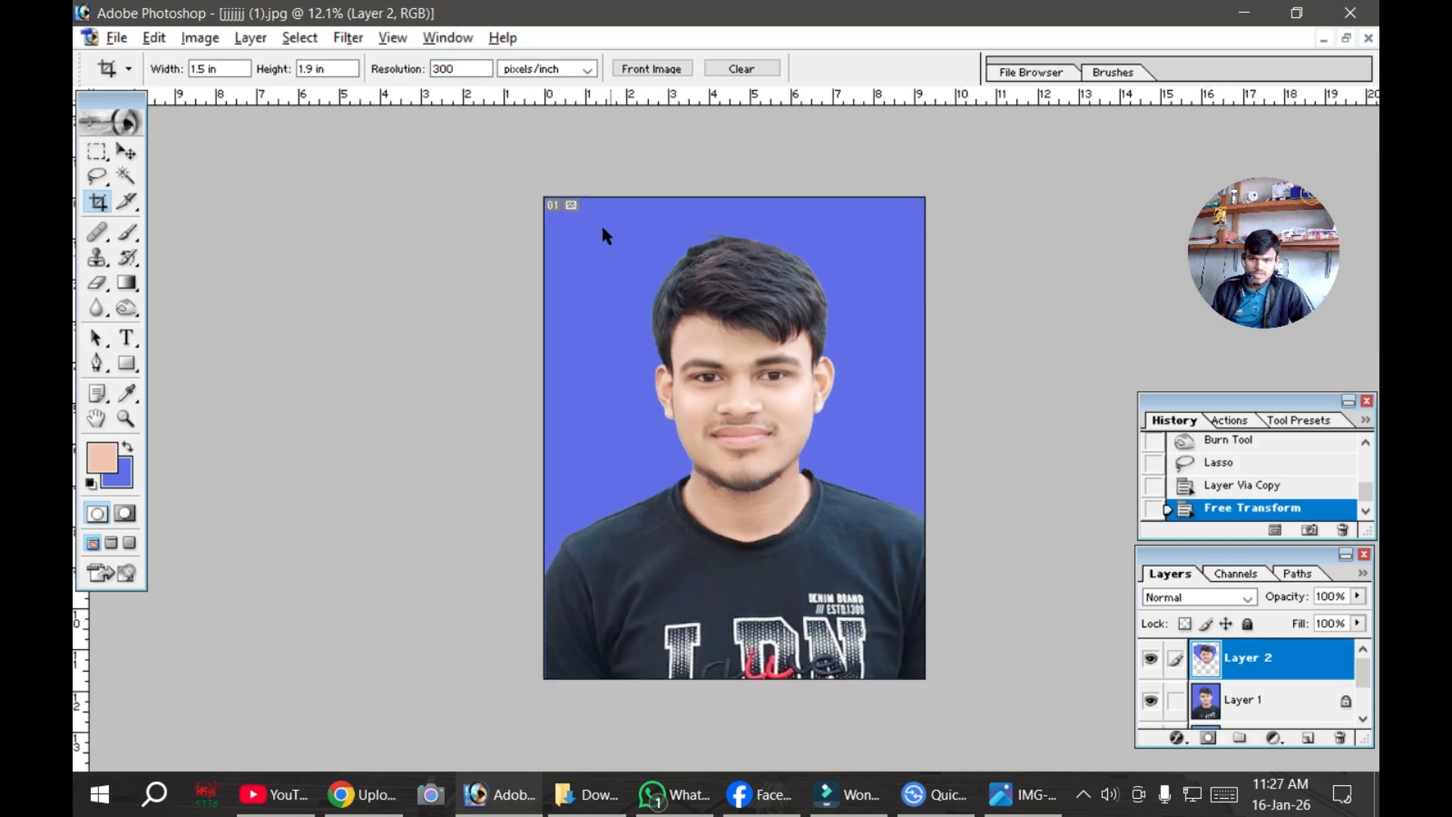
mouse_move(573, 205)
left_mouse_down()
mouse_move(756, 457)
mouse_move(912, 615)
mouse_move(921, 643)
left_mouse_up()
key("Return")
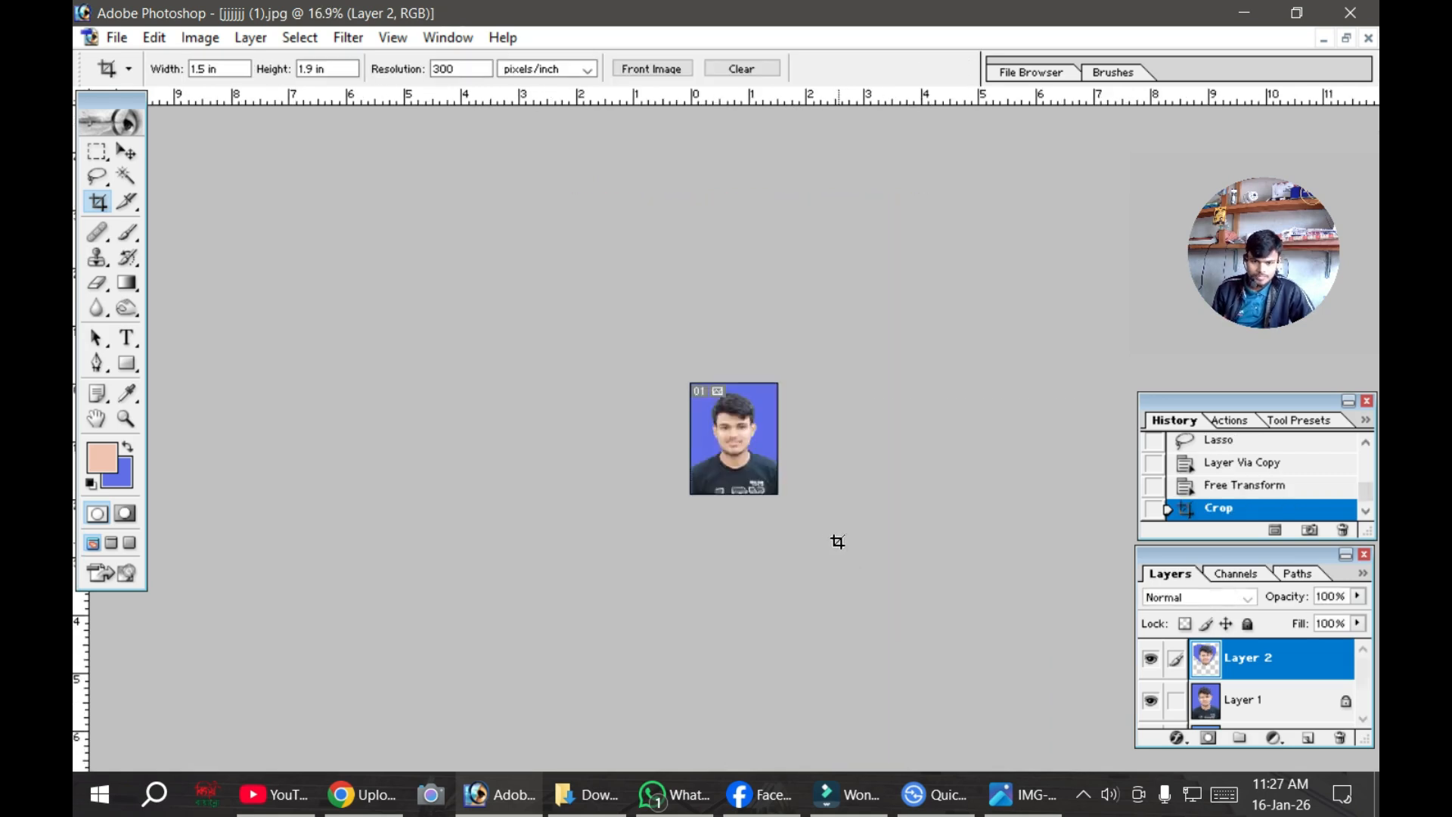
Step: Check the cropped portrait with Layer 2 hidden and shown, and merge Layer 2 down into Layer 1
scroll(804, 527, "up", 12)
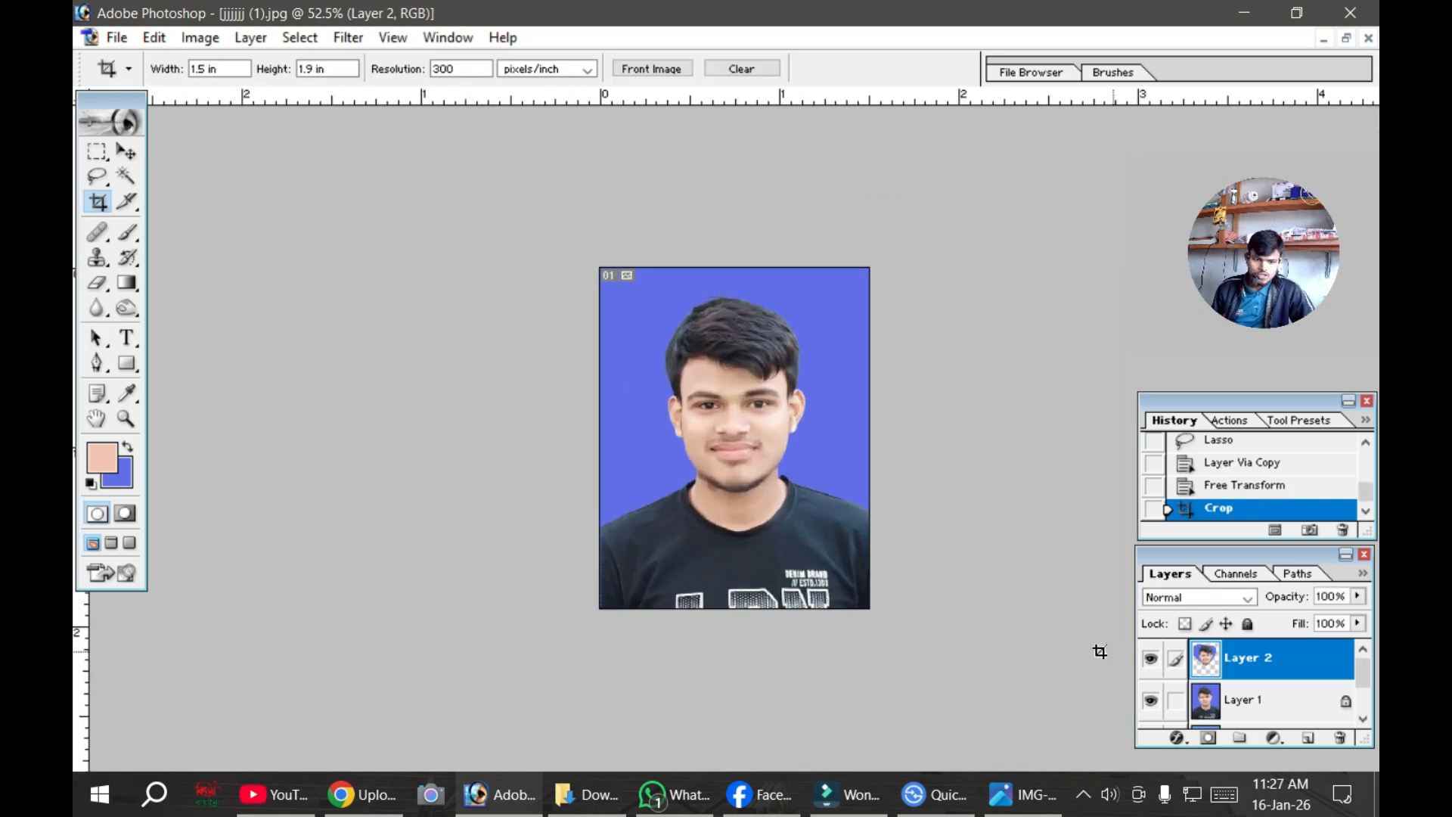
left_click(1148, 663)
left_click(1147, 666)
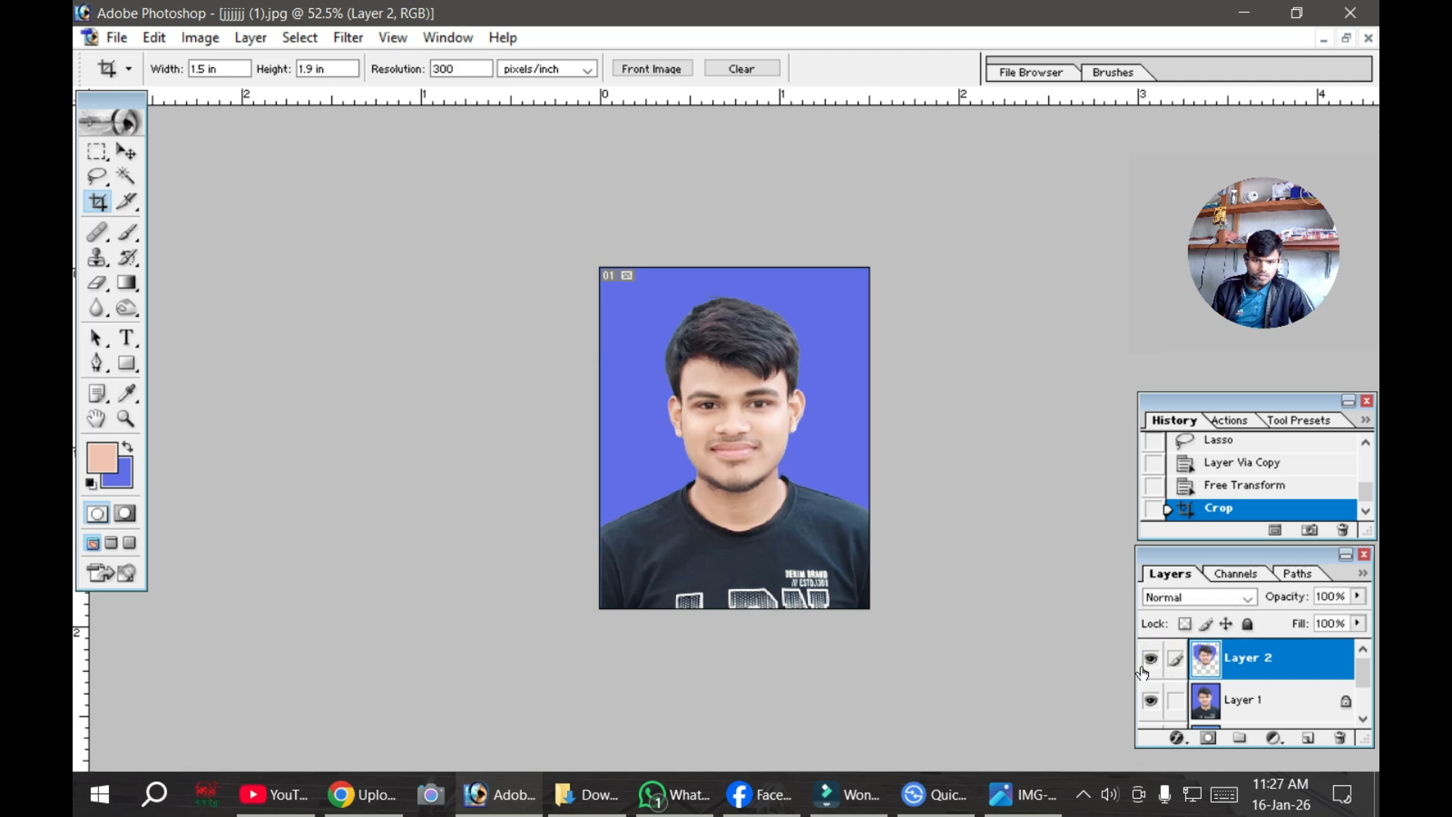
scroll(841, 507, "up", 3)
scroll(841, 508, "down", 3)
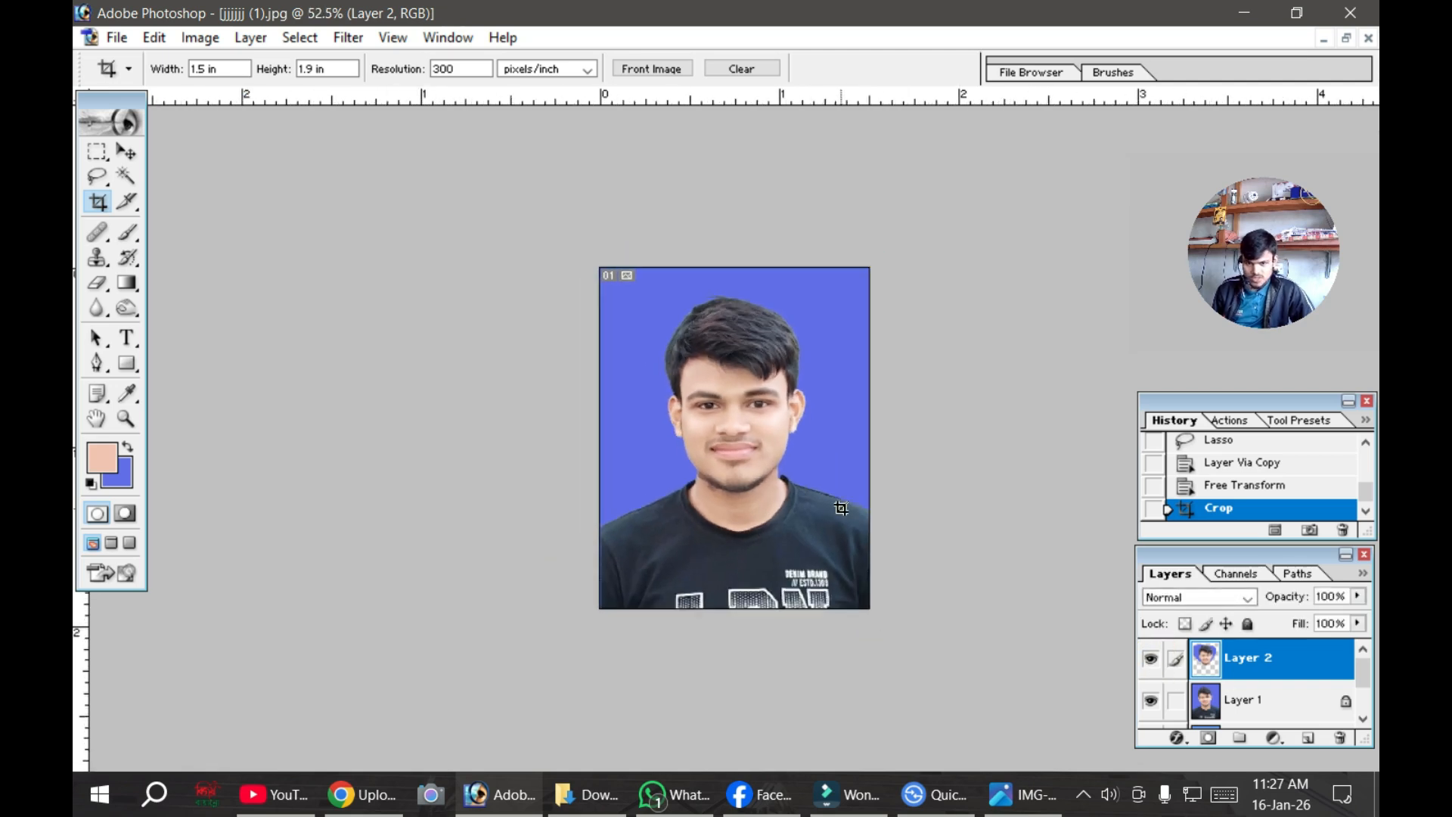
scroll(966, 603, "up", 1)
scroll(1228, 708, "down", 1)
scroll(1240, 696, "up", 1)
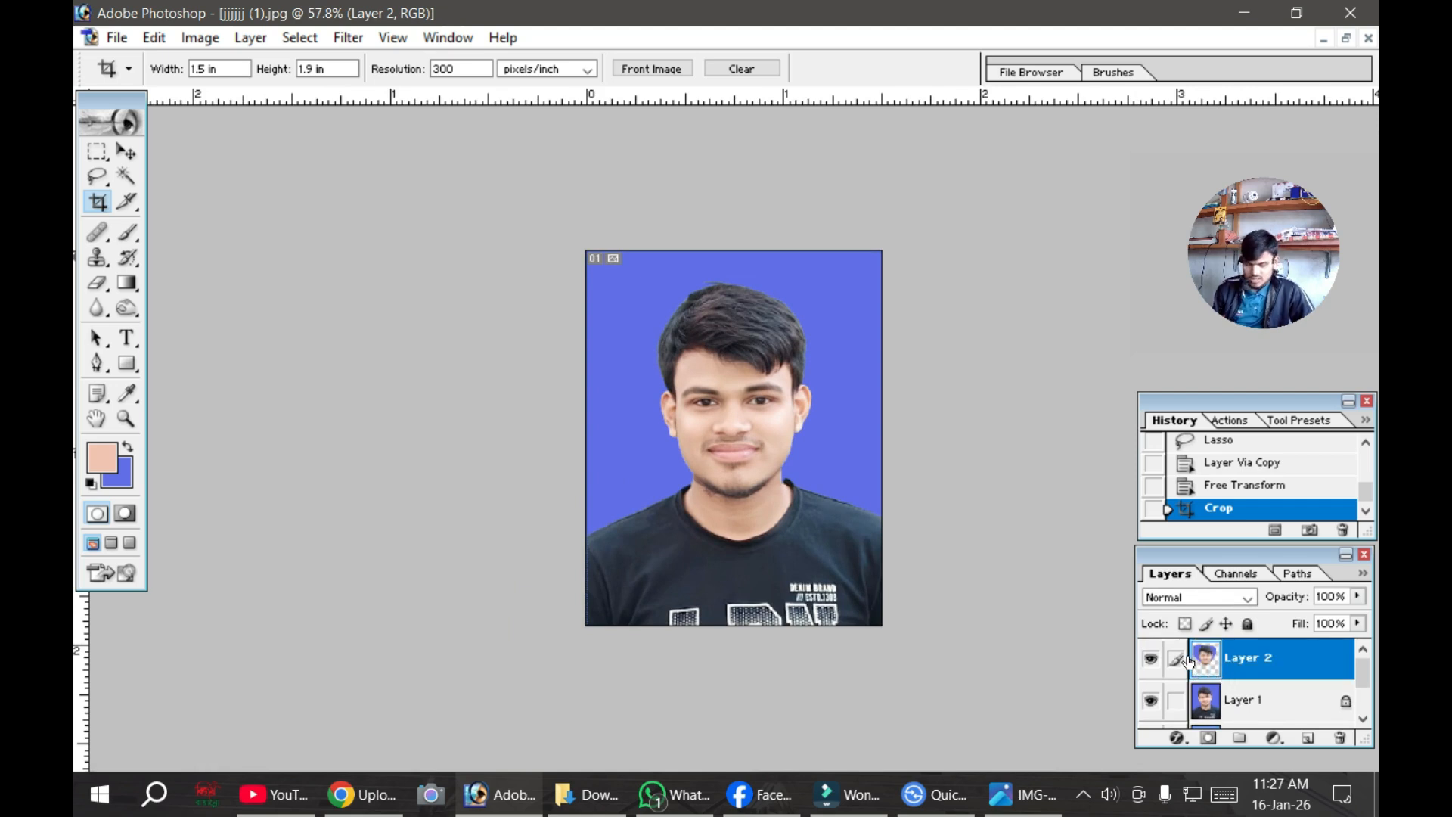
key("ctrl+e")
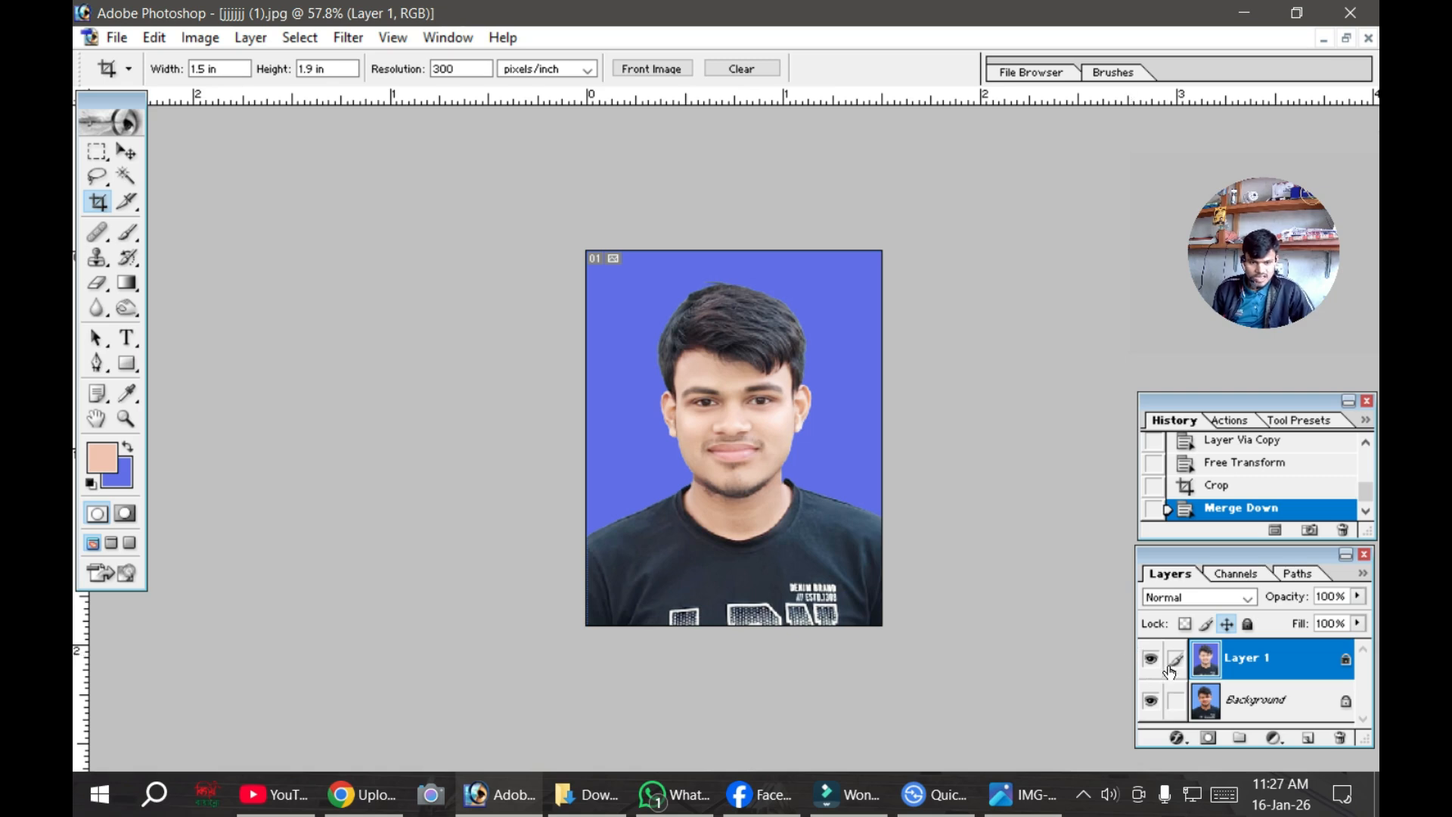
Step: Compare the finished portrait with the original Background photo by toggling Layer 1's visibility, and review the result close up
left_click(1152, 660)
key("ctrl+plus")
key("ctrl+plus")
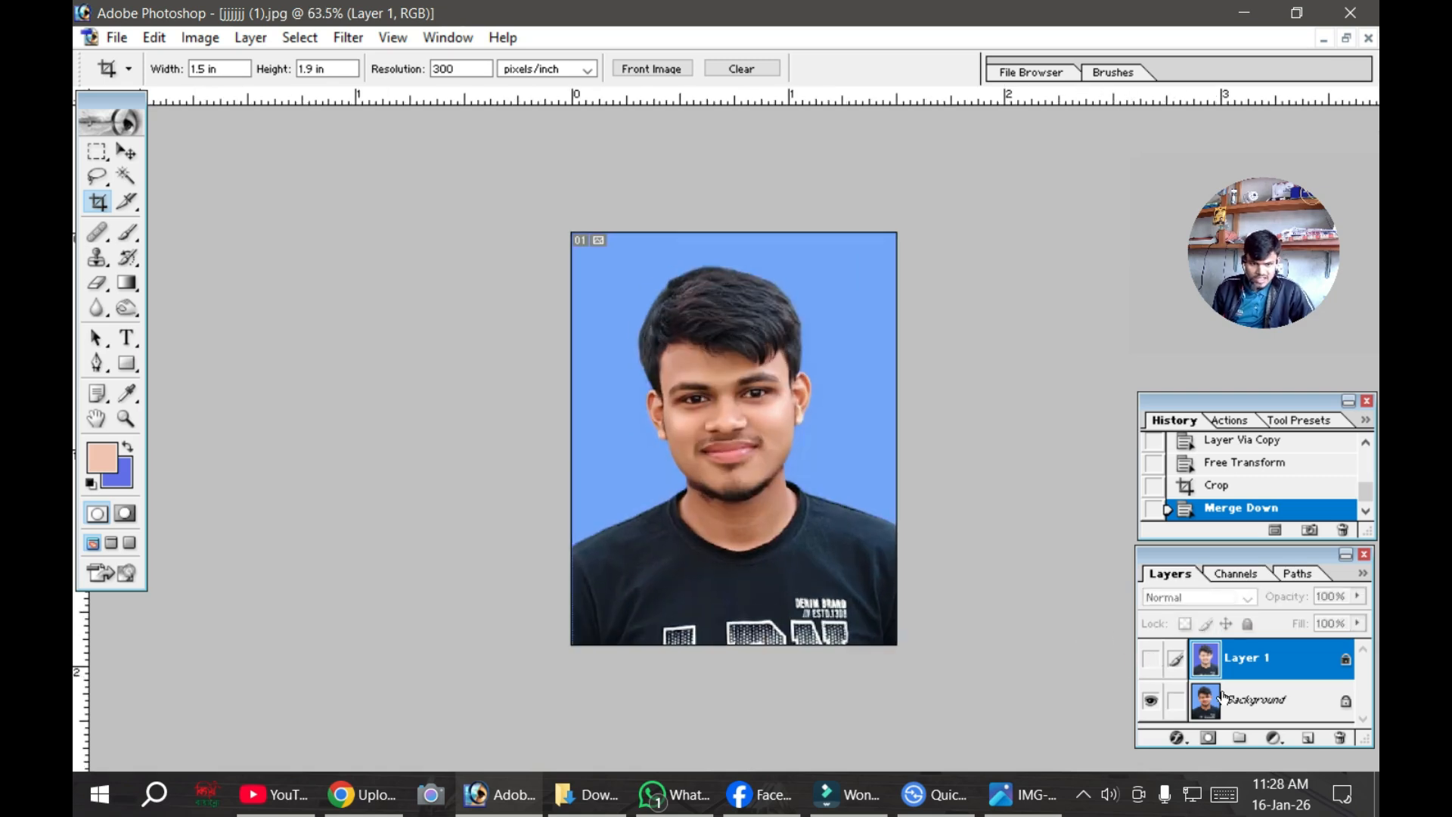
left_click(1153, 662)
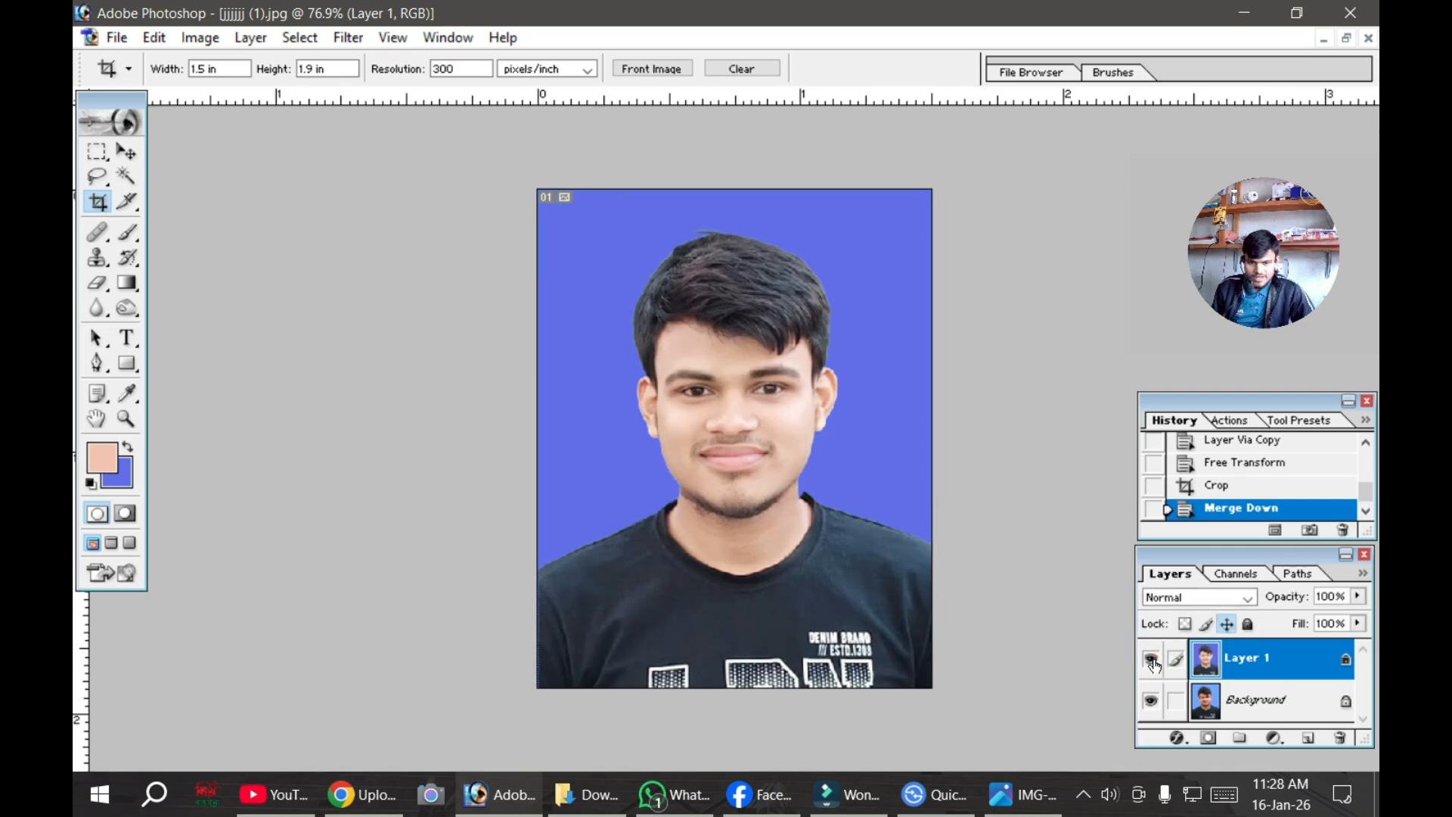
left_click(1151, 662)
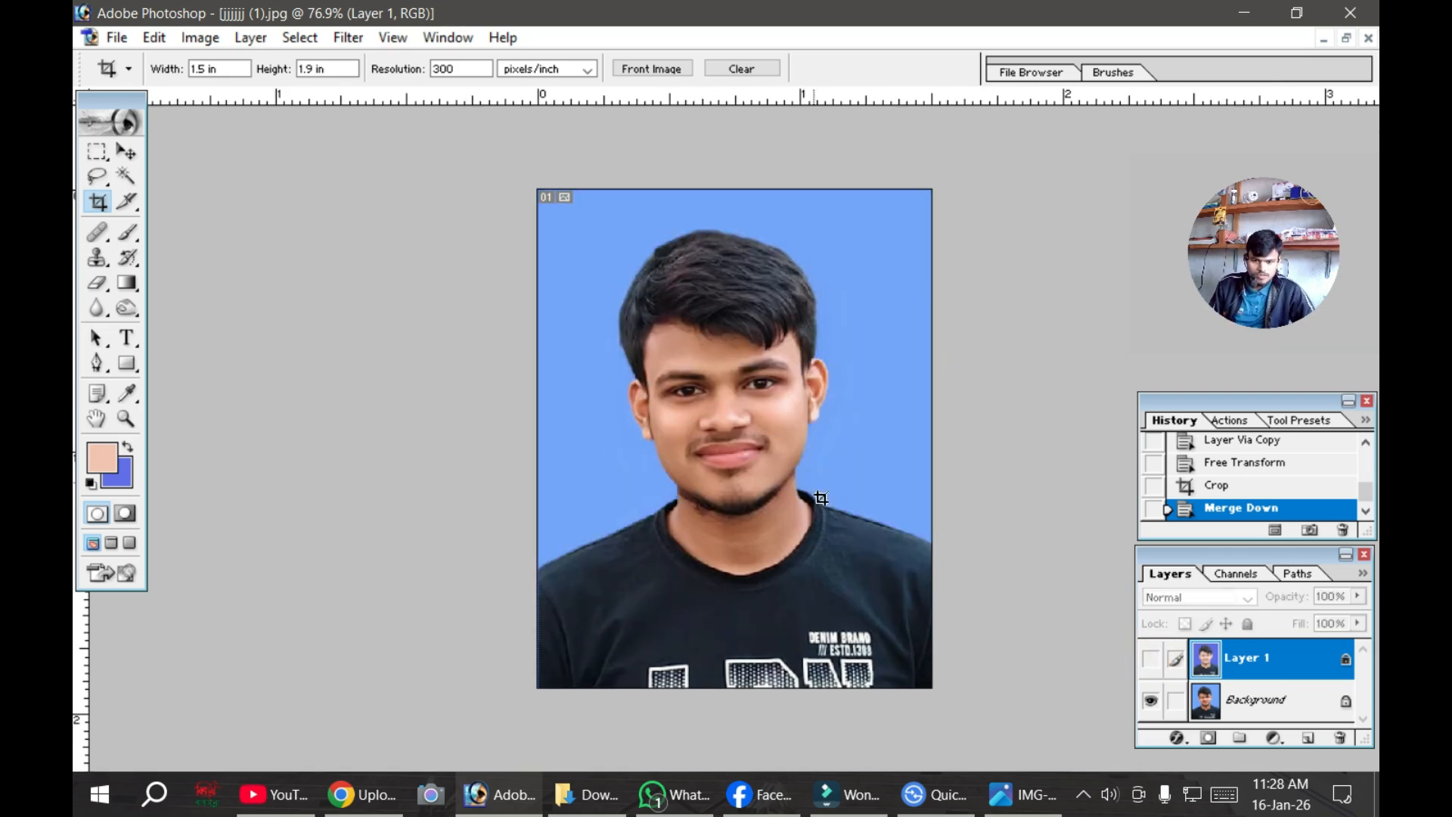
left_click(1154, 661)
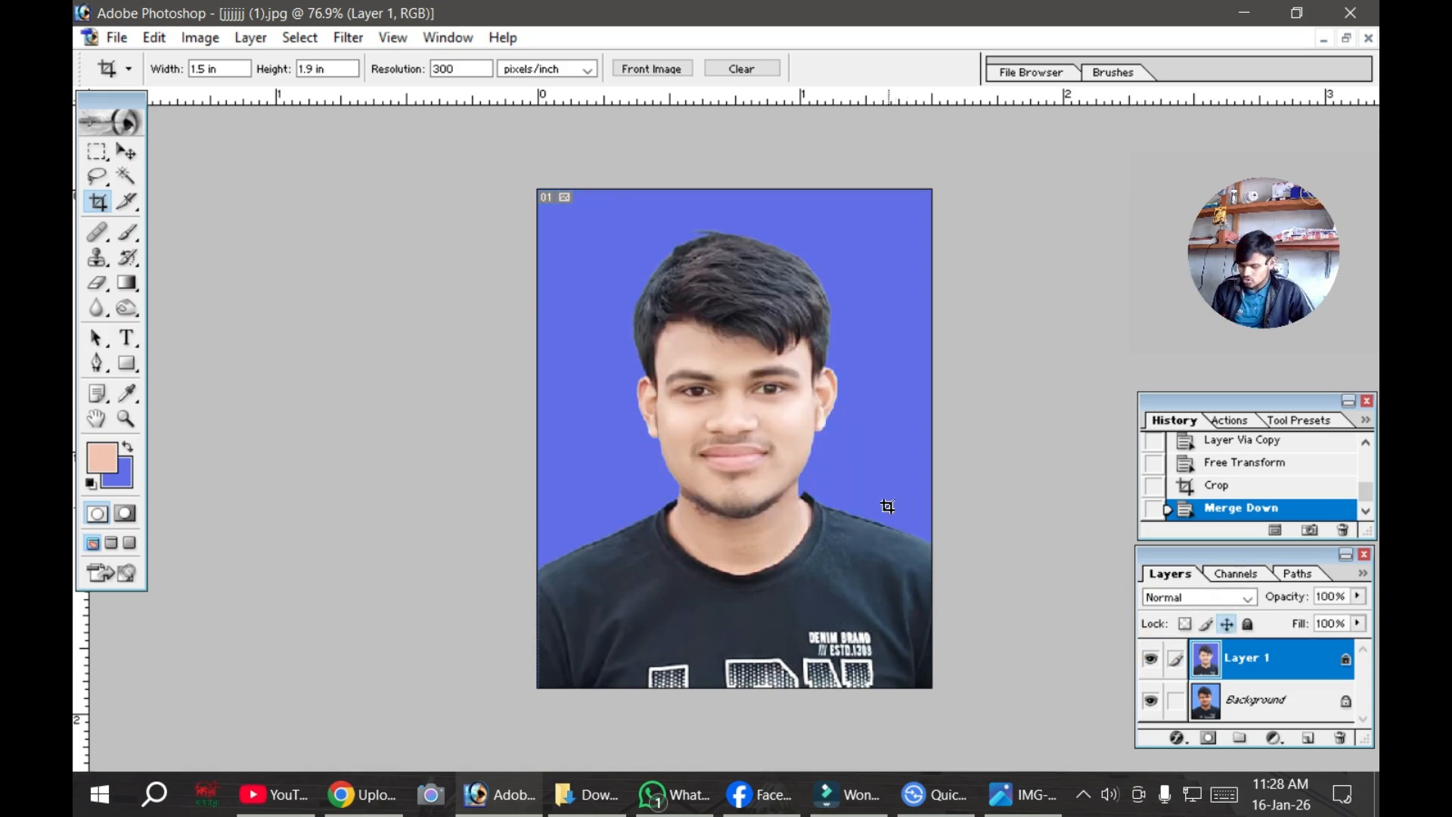
scroll(886, 507, "up", 6)
scroll(886, 507, "up", 2)
scroll(887, 507, "down", 3)
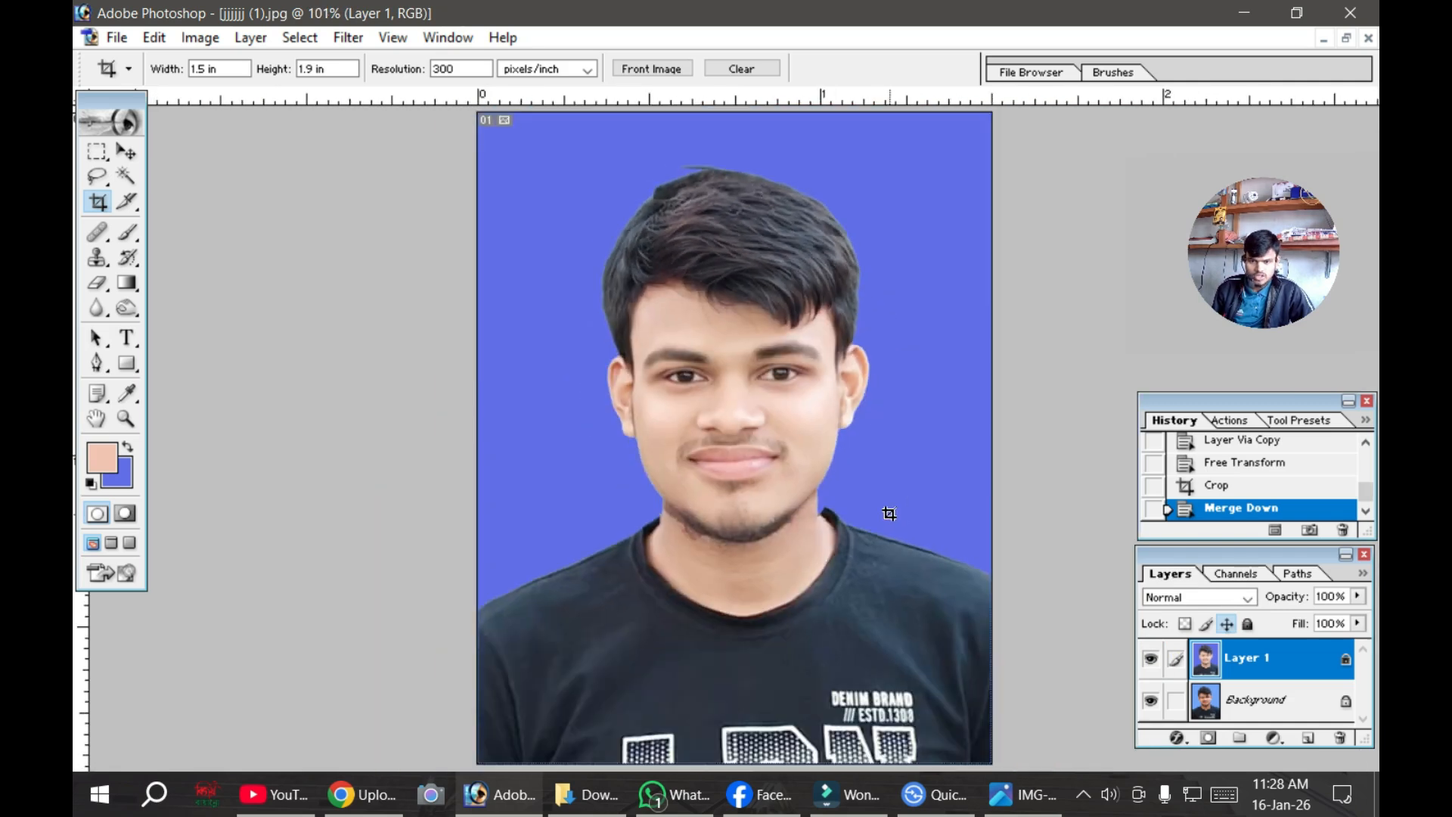
scroll(831, 376, "up", 1)
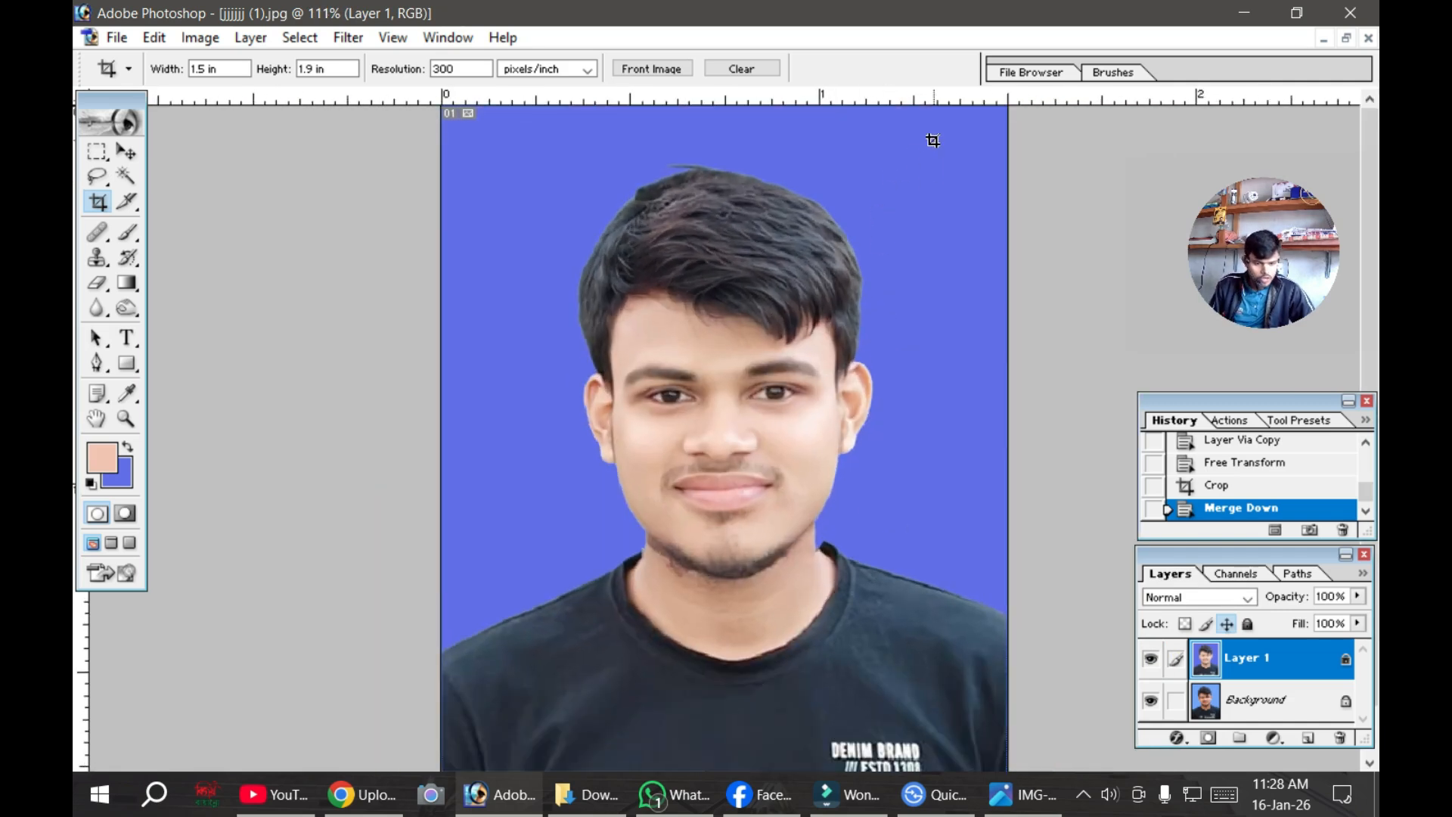